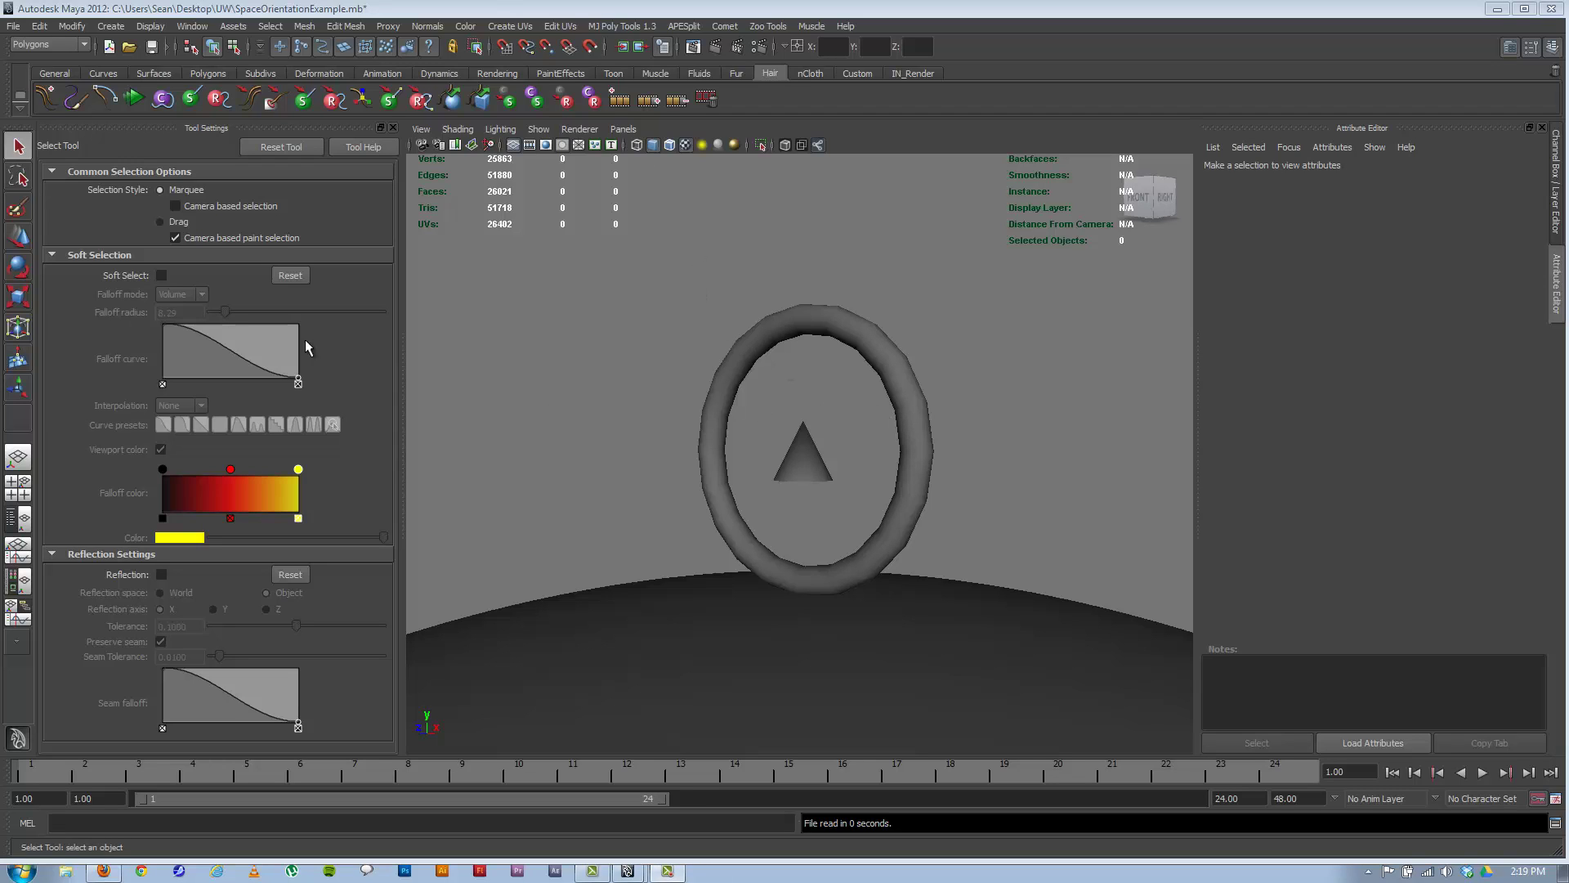
Step: Activate the Move Tool with its Tool Settings shown, Move Axis on World, after briefly trying Rotate
{"action": "left_click", "coordinate": [18, 236]}
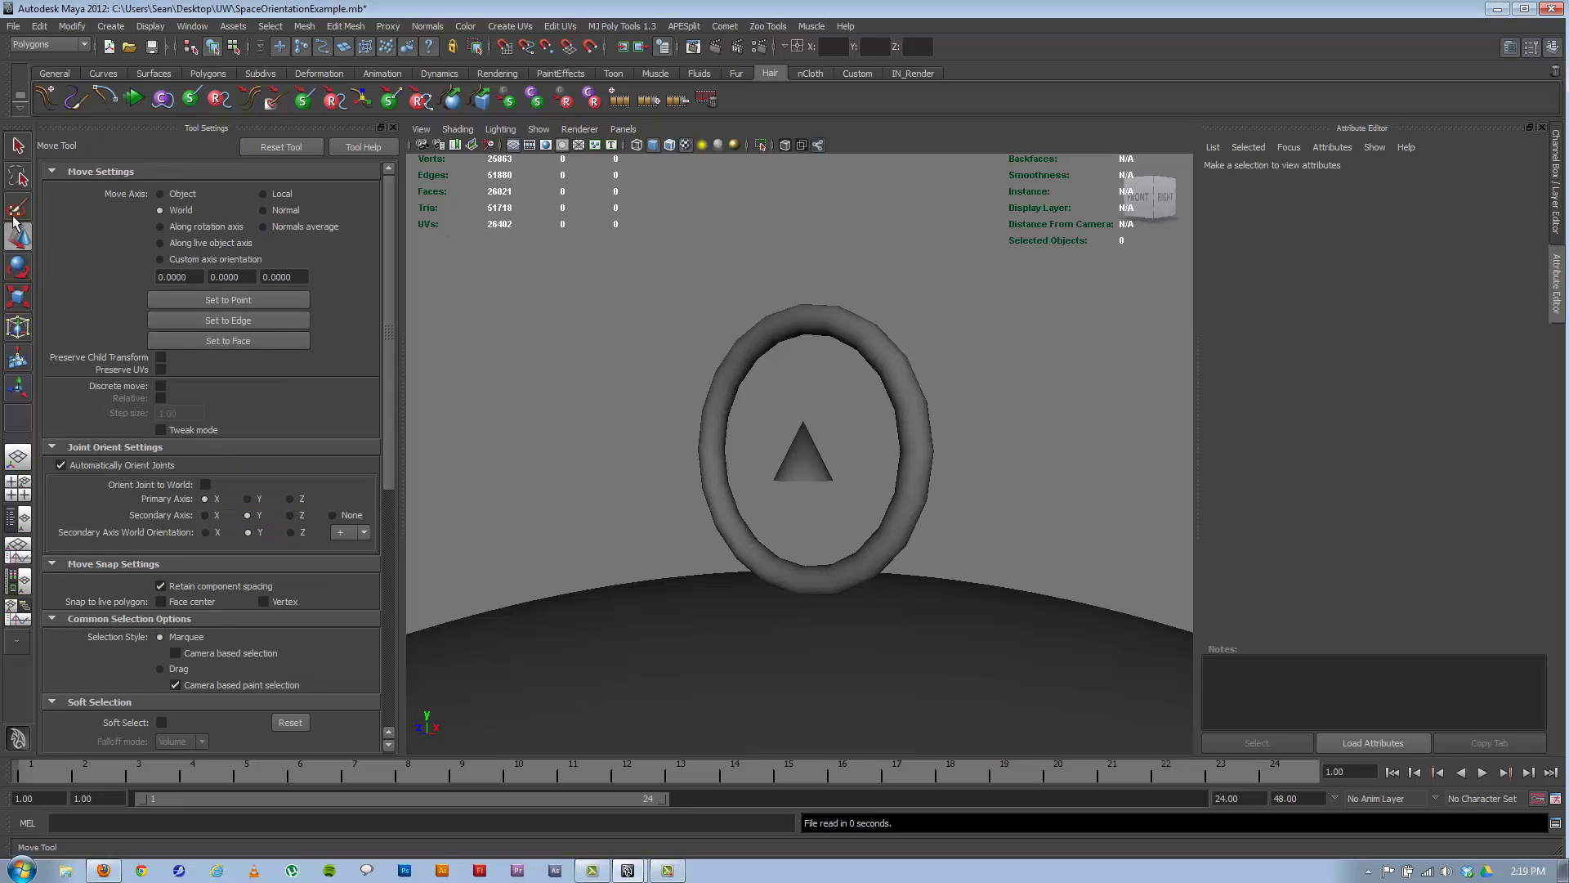
{"action": "left_click", "coordinate": [394, 129]}
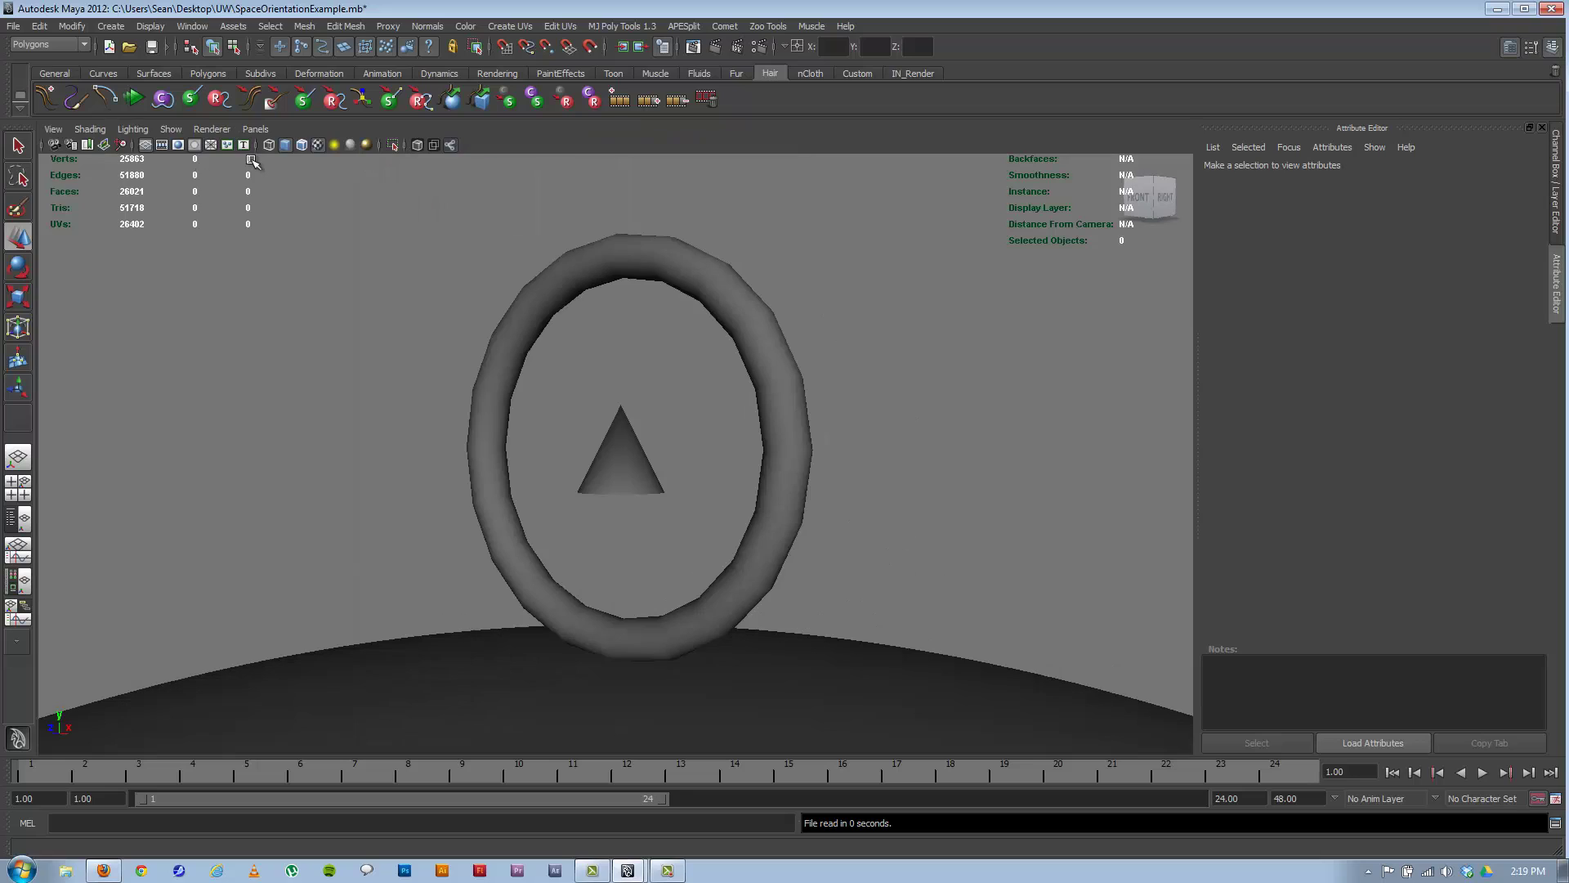
{"action": "double_click", "coordinate": [20, 242]}
{"action": "left_click", "coordinate": [18, 270]}
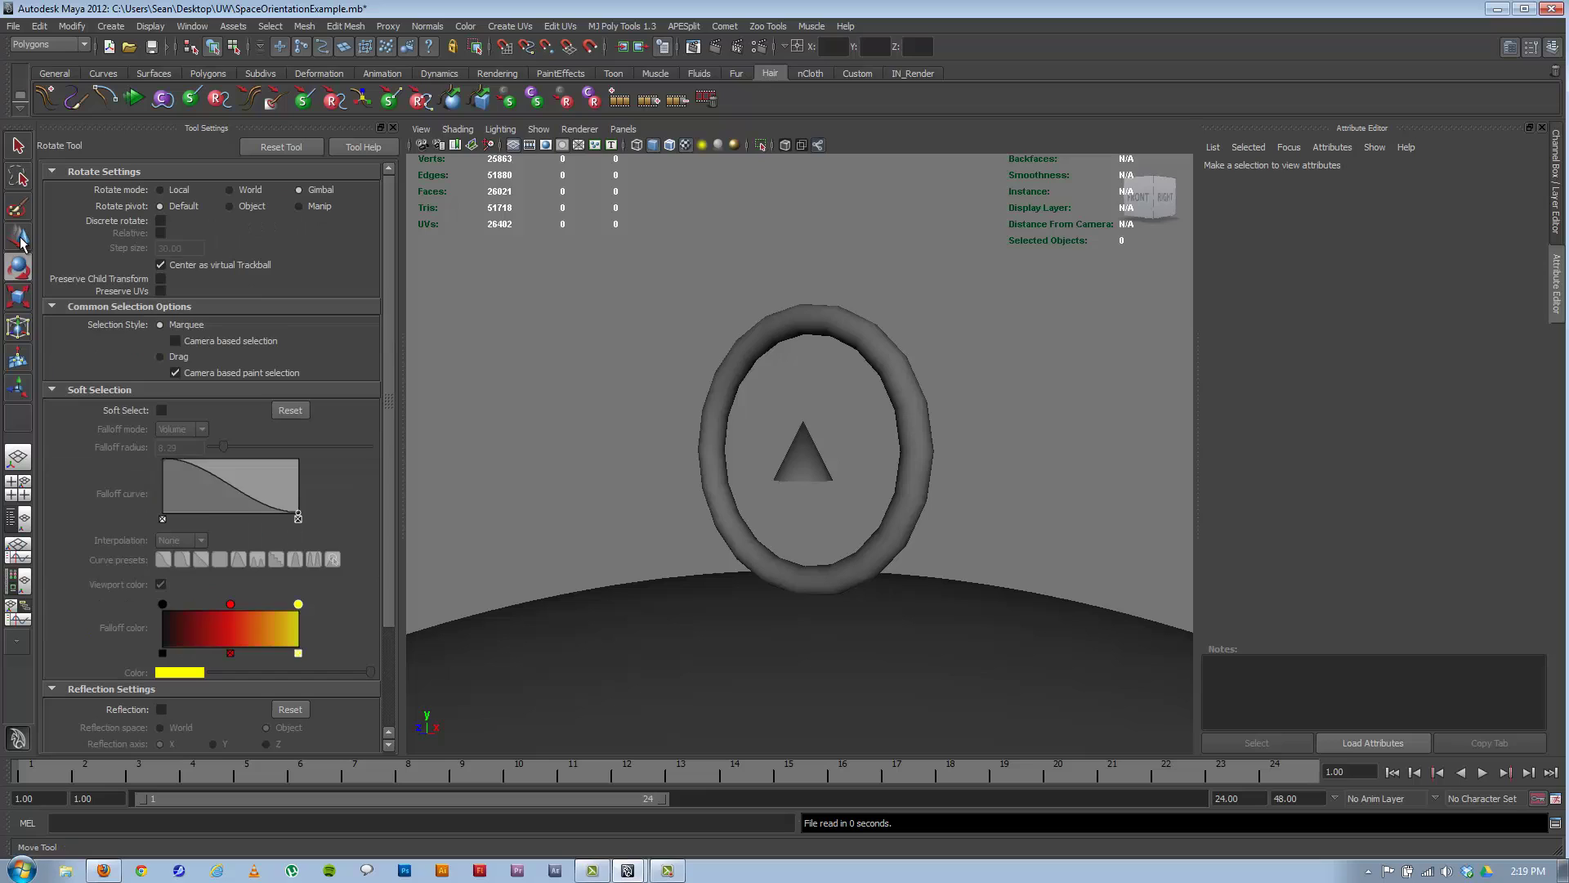
{"action": "left_click", "coordinate": [20, 238]}
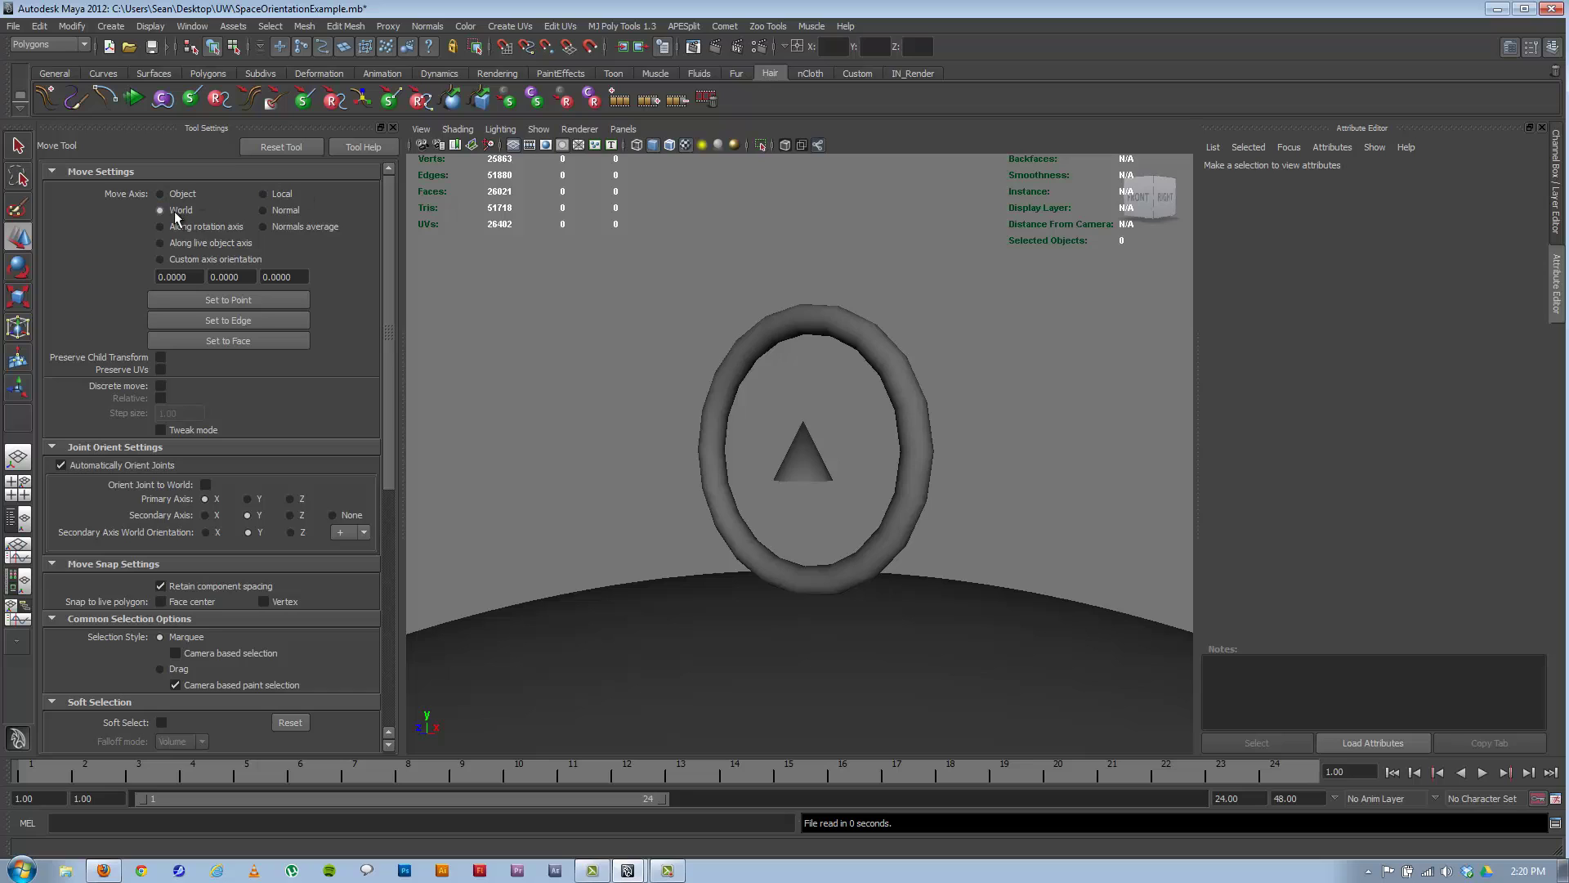
Step: Select the torus pTorus1 and show its translate and rotate values in the Channel Box
{"action": "left_click", "coordinate": [827, 327]}
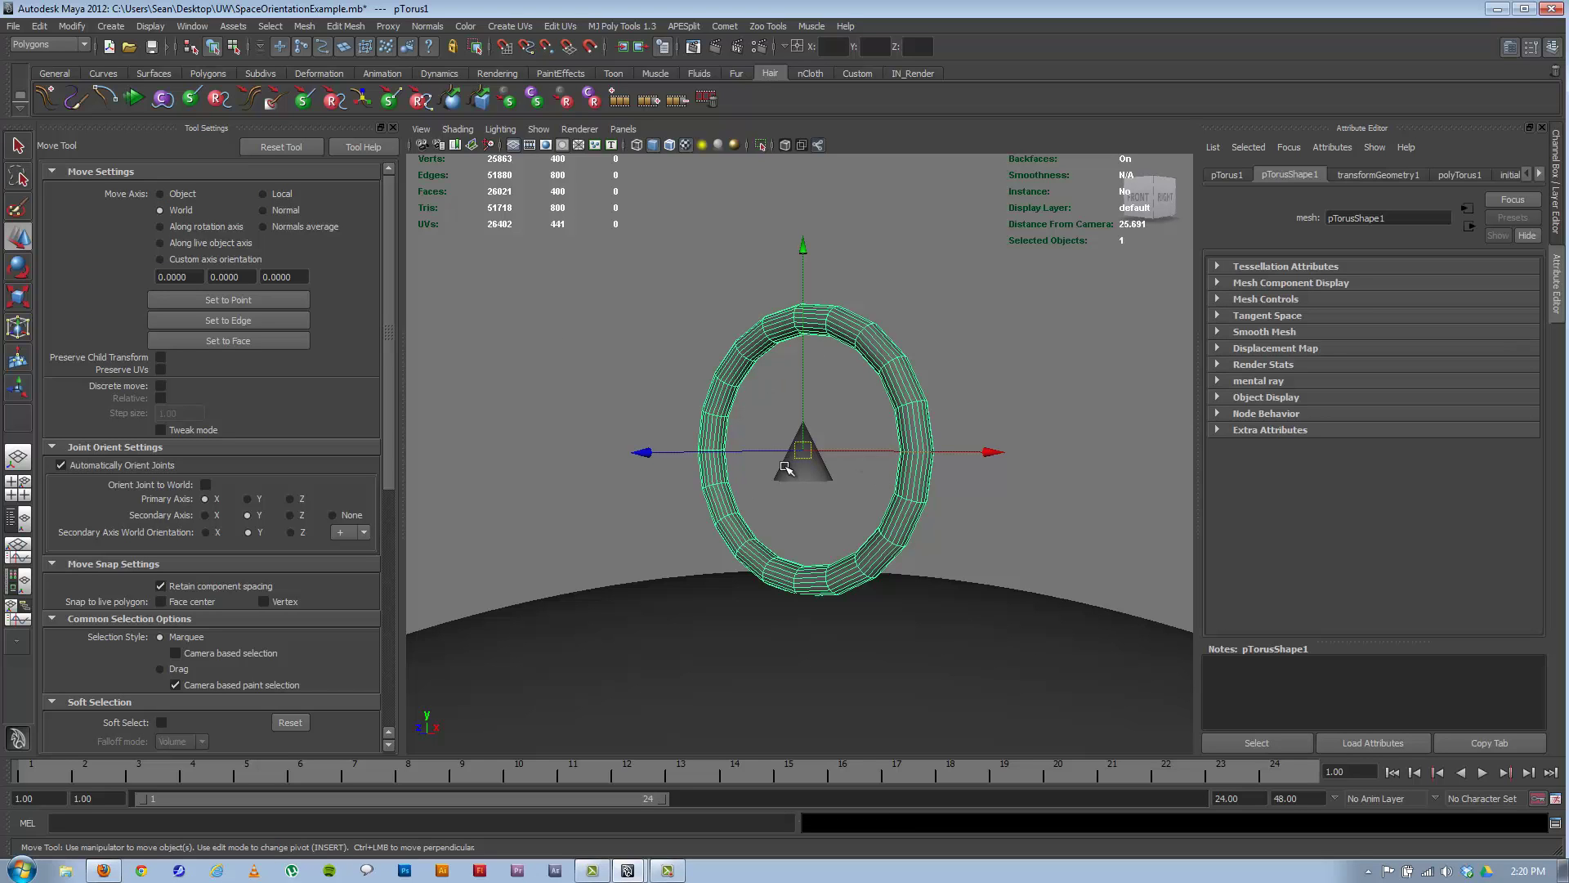
{"action": "left_click", "coordinate": [1557, 180]}
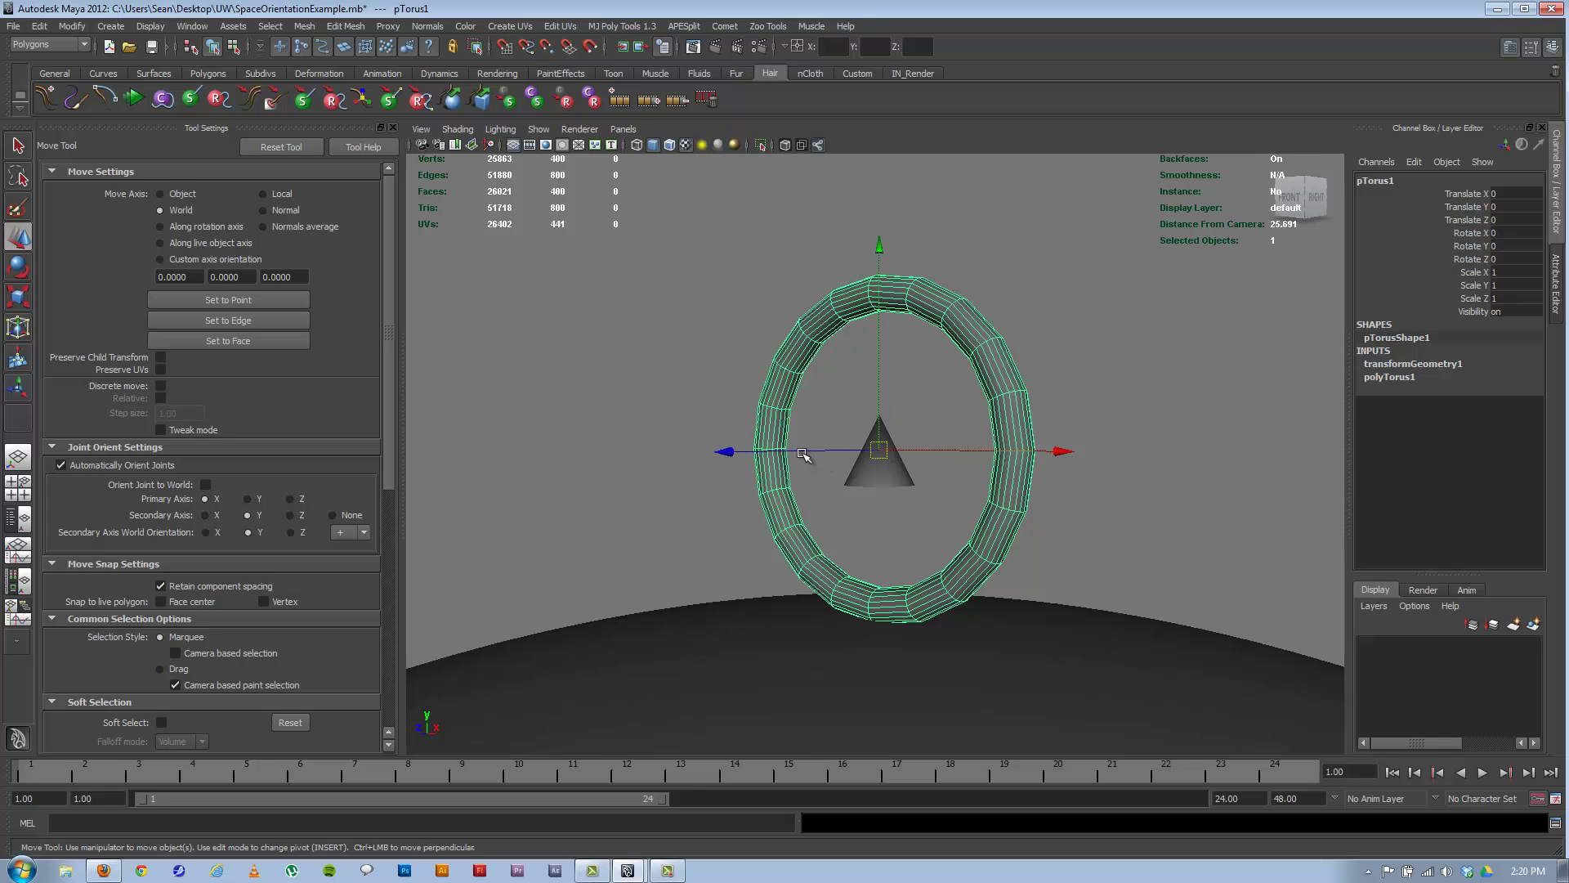
{"action": "left_click_drag", "start_coordinate": [839, 427], "coordinate": [859, 456], "text": "alt"}
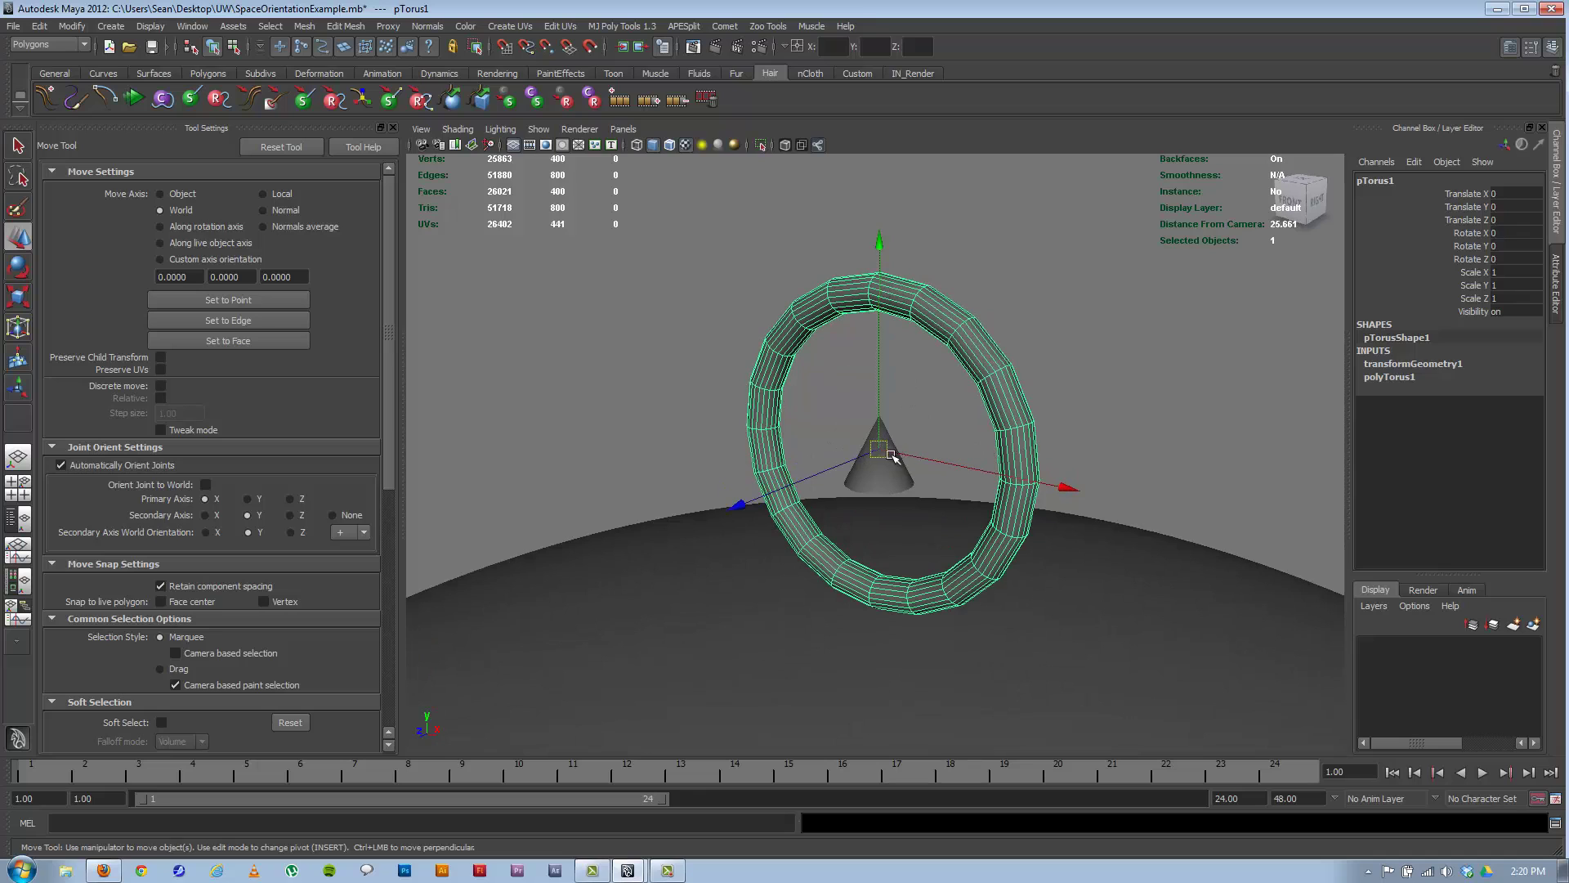
Step: Switch back to the move manipulator and shrink it around the torus
{"action": "key", "text": "e"}
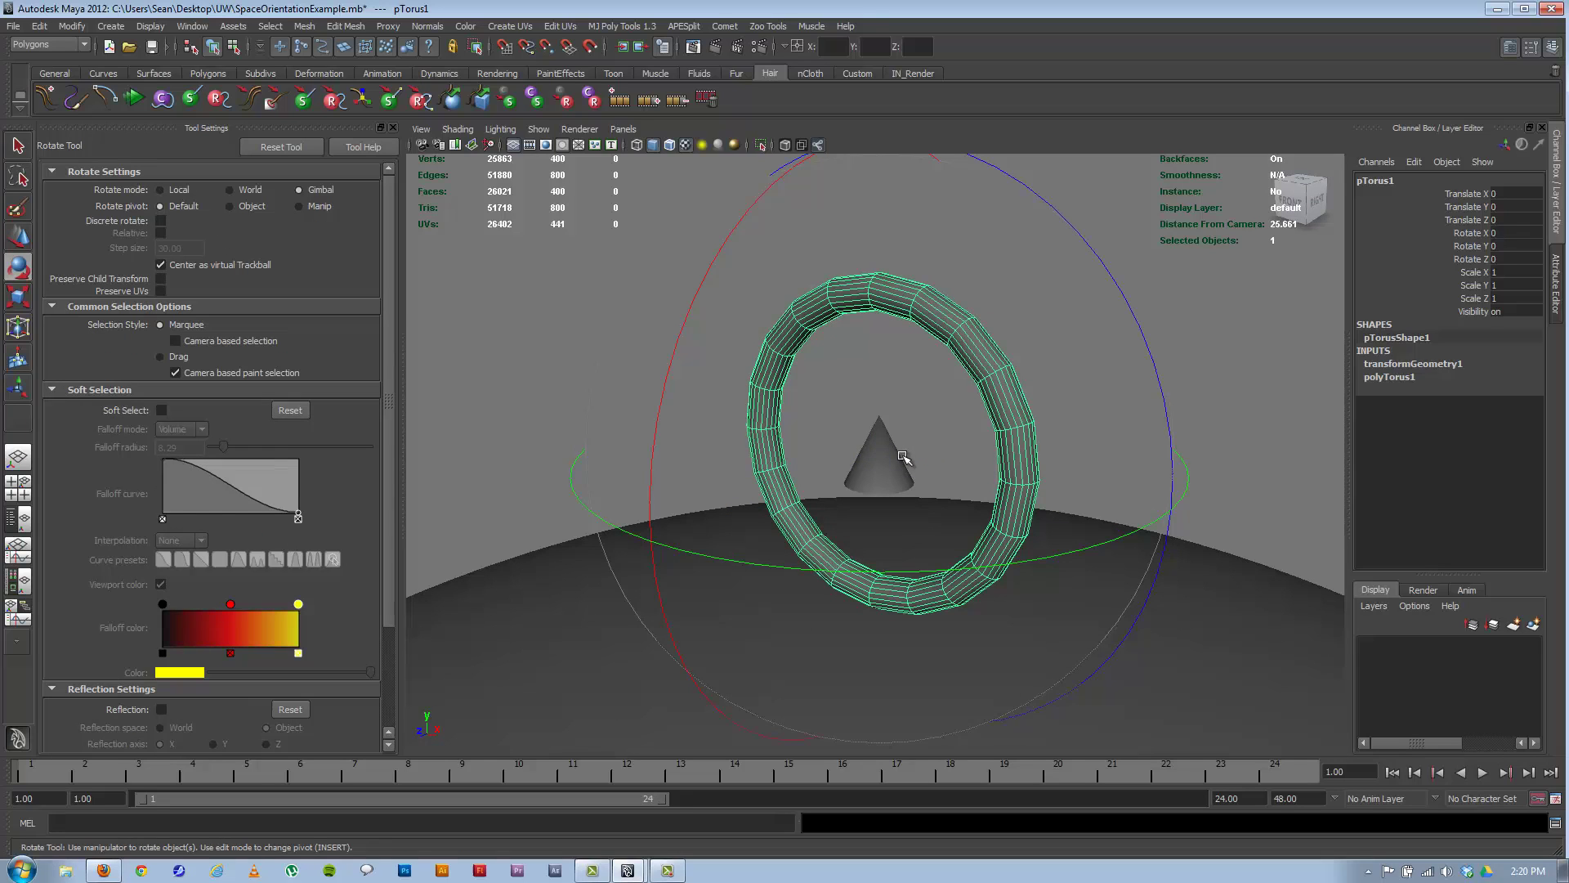
{"action": "key", "text": "w"}
{"action": "key", "text": "minus"}
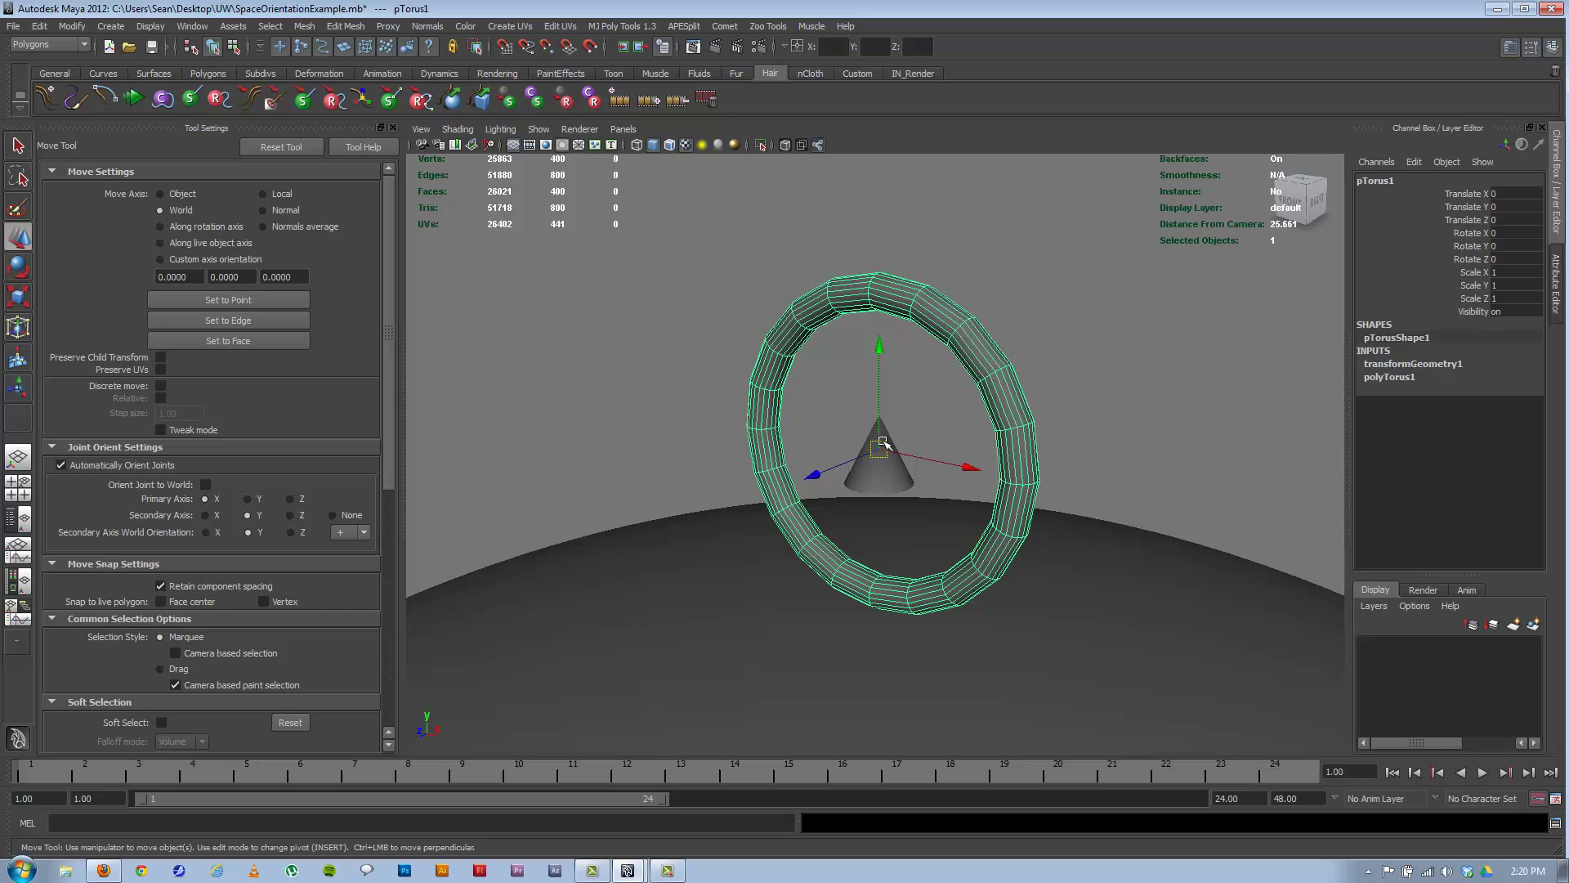
{"action": "mouse_move", "coordinate": [853, 435]}
{"action": "left_mouse_down", "text": "alt"}
{"action": "mouse_move", "coordinate": [826, 410]}
{"action": "mouse_move", "coordinate": [845, 394]}
{"action": "mouse_move", "coordinate": [859, 406]}
{"action": "left_mouse_up", "text": "alt"}
{"action": "mouse_move", "coordinate": [1062, 512]}
{"action": "left_mouse_down", "text": "alt"}
{"action": "mouse_move", "coordinate": [1023, 501]}
{"action": "mouse_move", "coordinate": [1068, 512]}
{"action": "left_mouse_up", "text": "alt"}
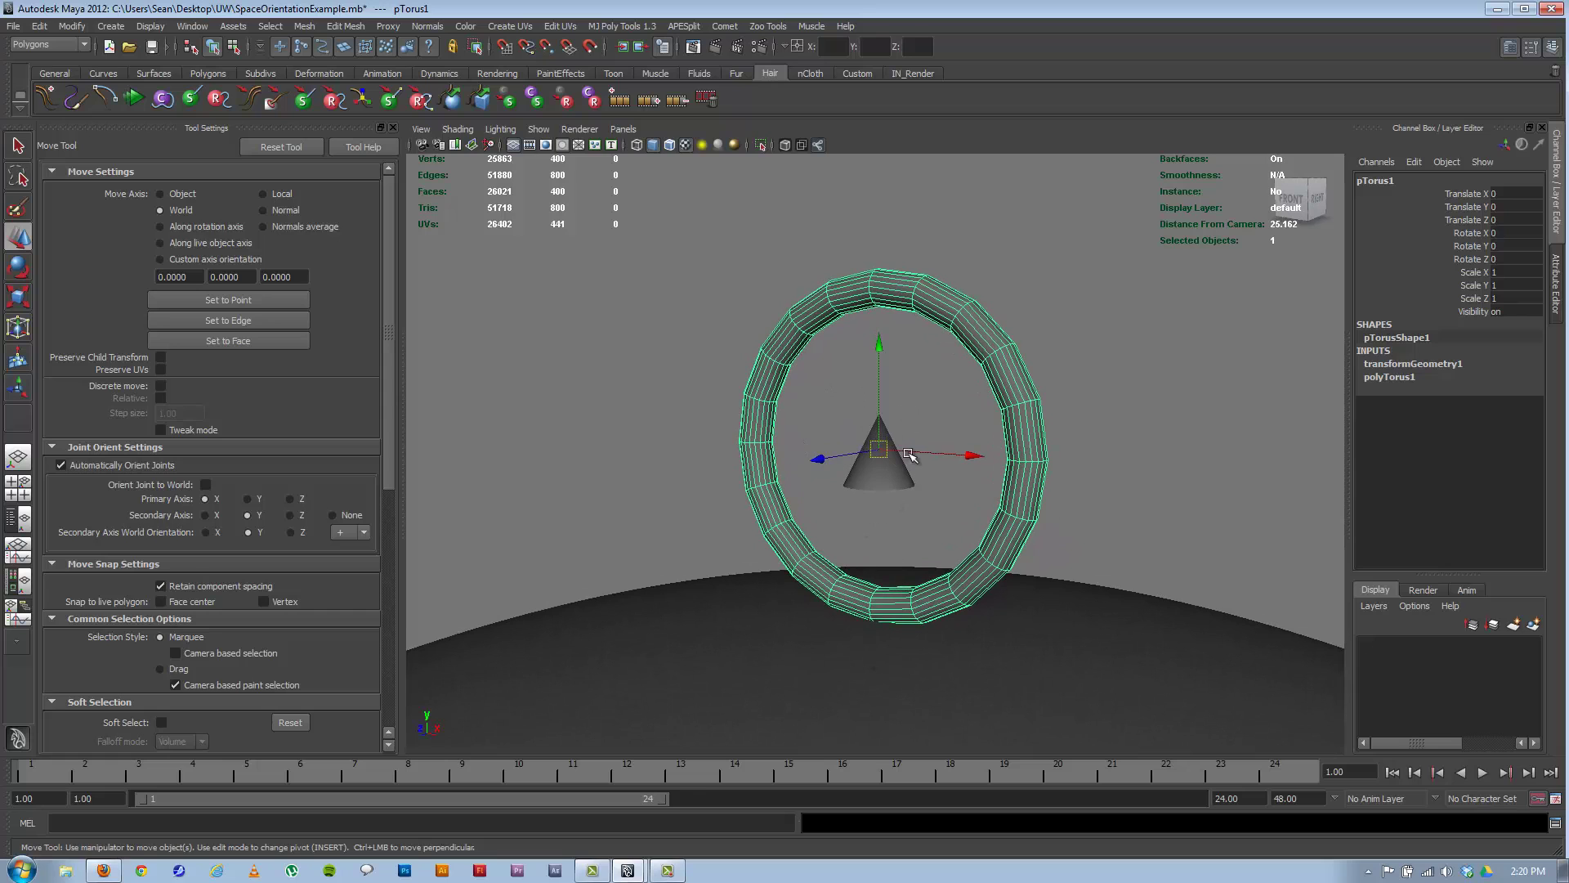
Step: Select and deselect the ground sphere while orbiting the view around the ring
{"action": "left_click", "coordinate": [1030, 659]}
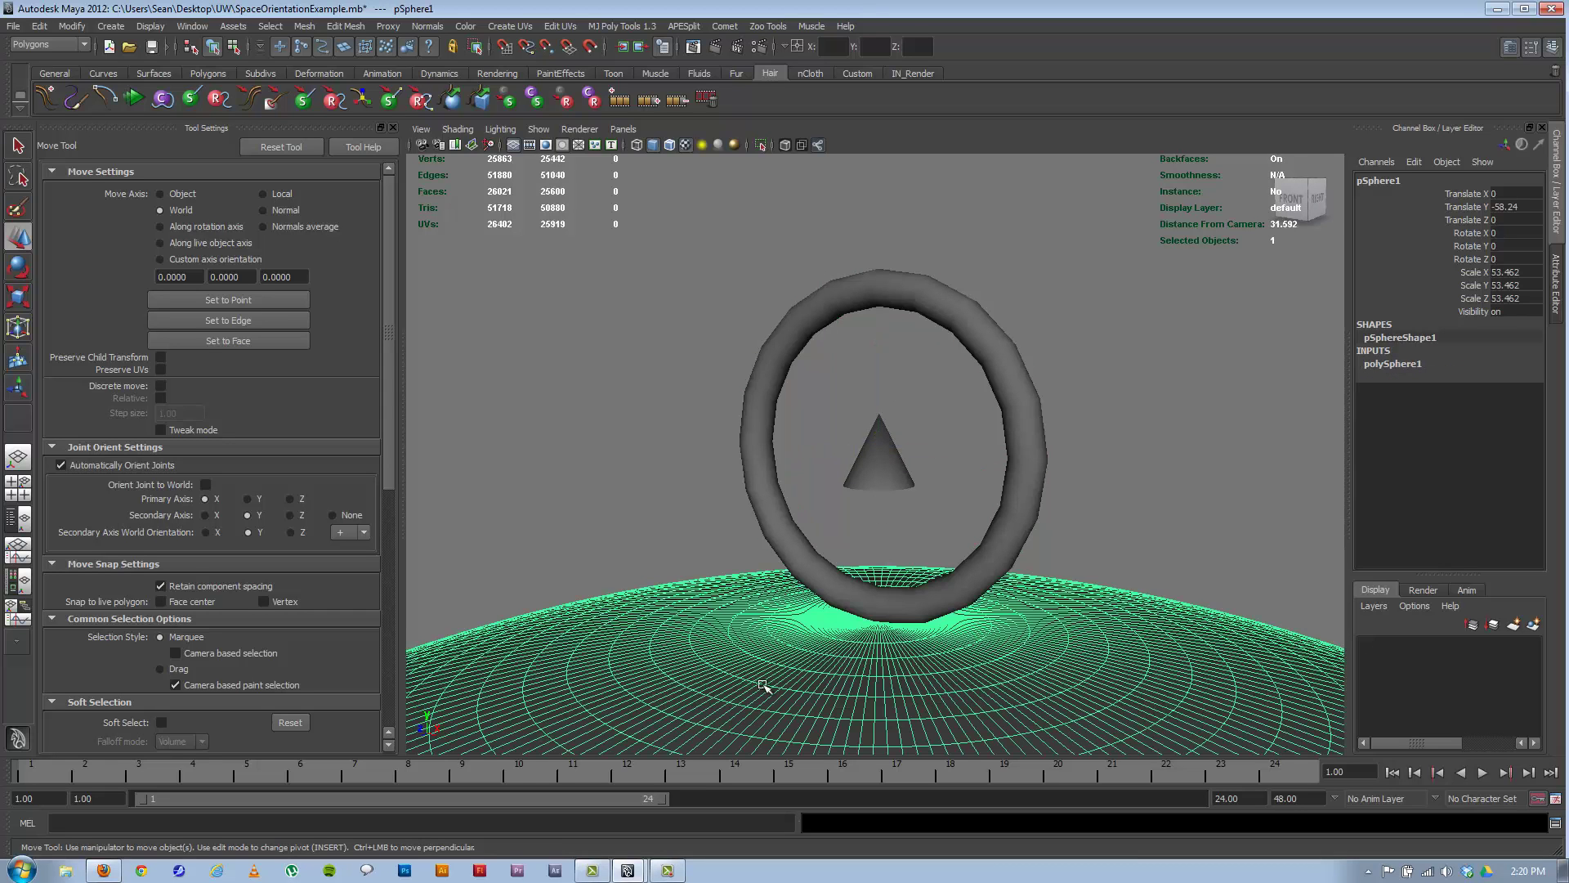
{"action": "left_click_drag", "start_coordinate": [953, 674], "coordinate": [951, 646], "text": "alt"}
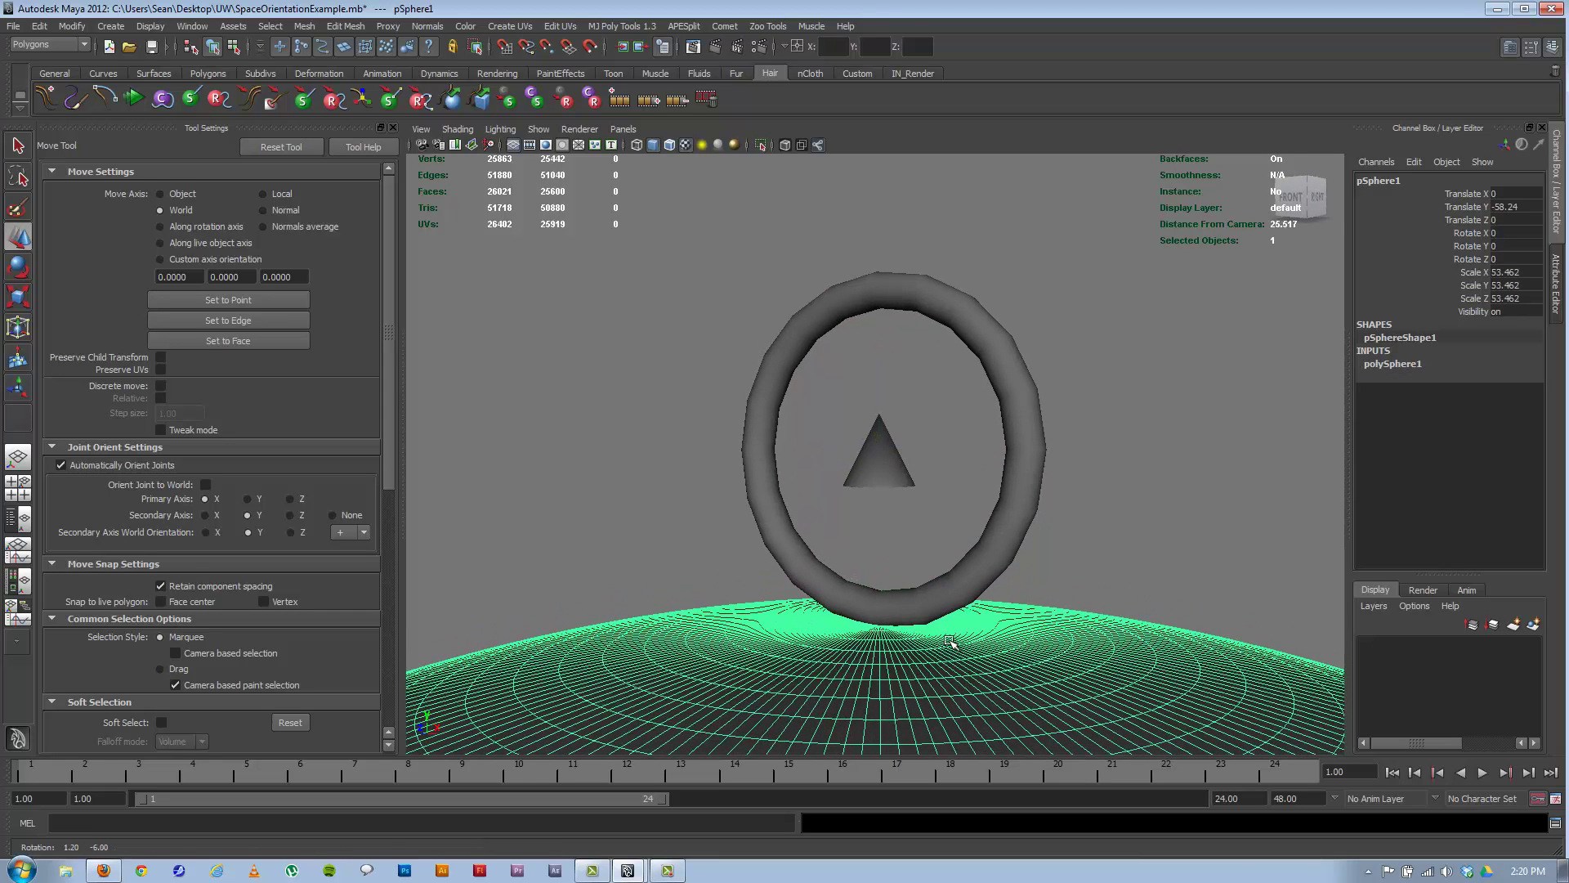
{"action": "left_click", "coordinate": [1164, 532]}
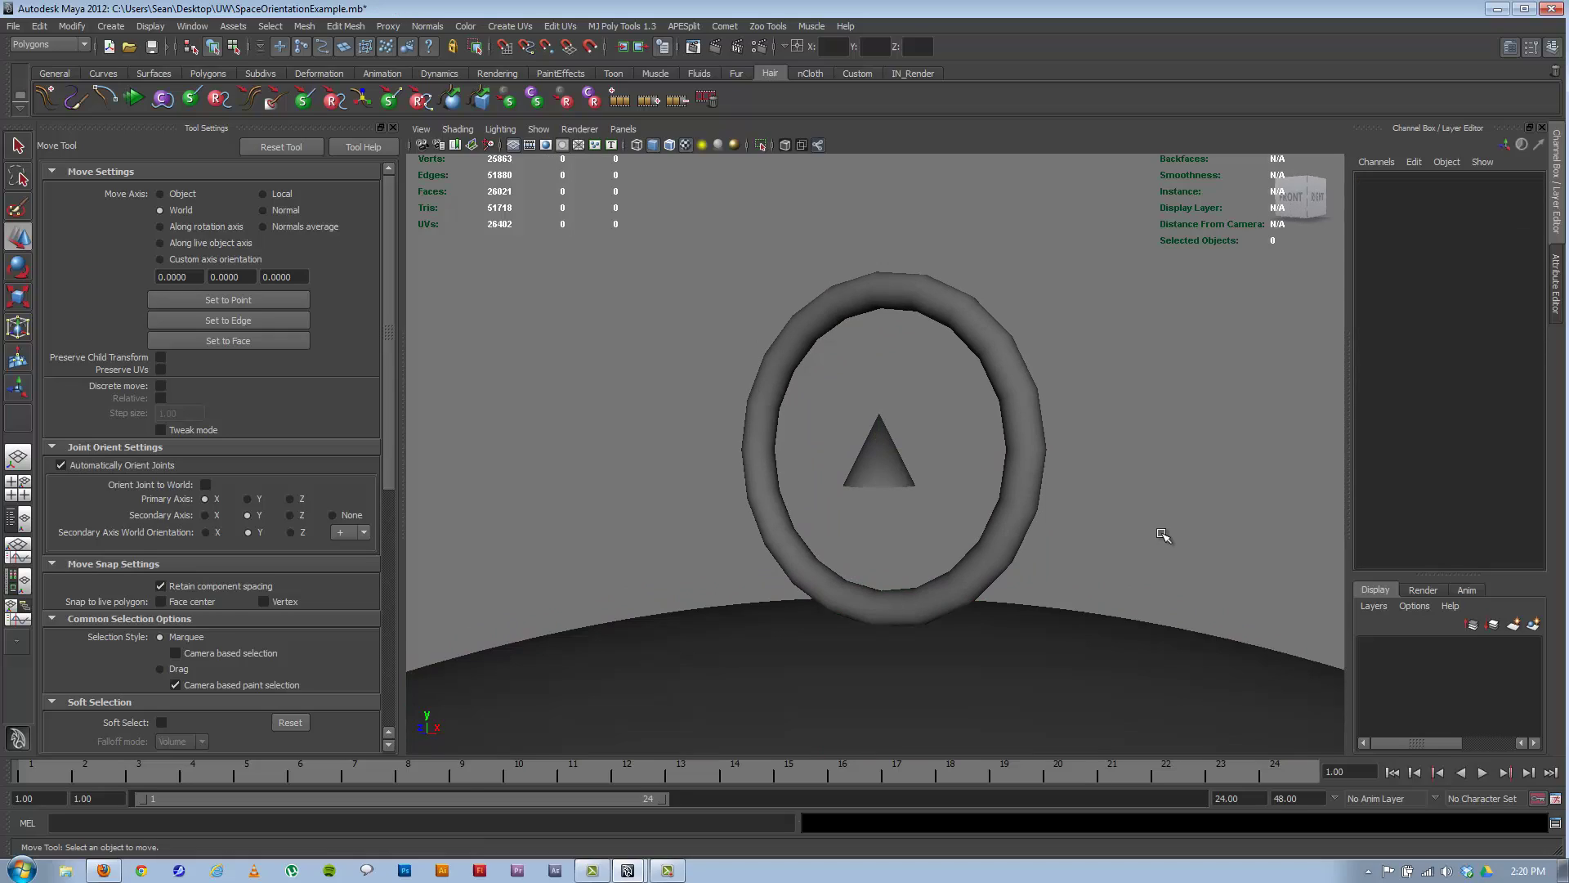
{"action": "left_click", "coordinate": [977, 675]}
{"action": "left_click_drag", "start_coordinate": [496, 736], "coordinate": [452, 719], "text": "alt"}
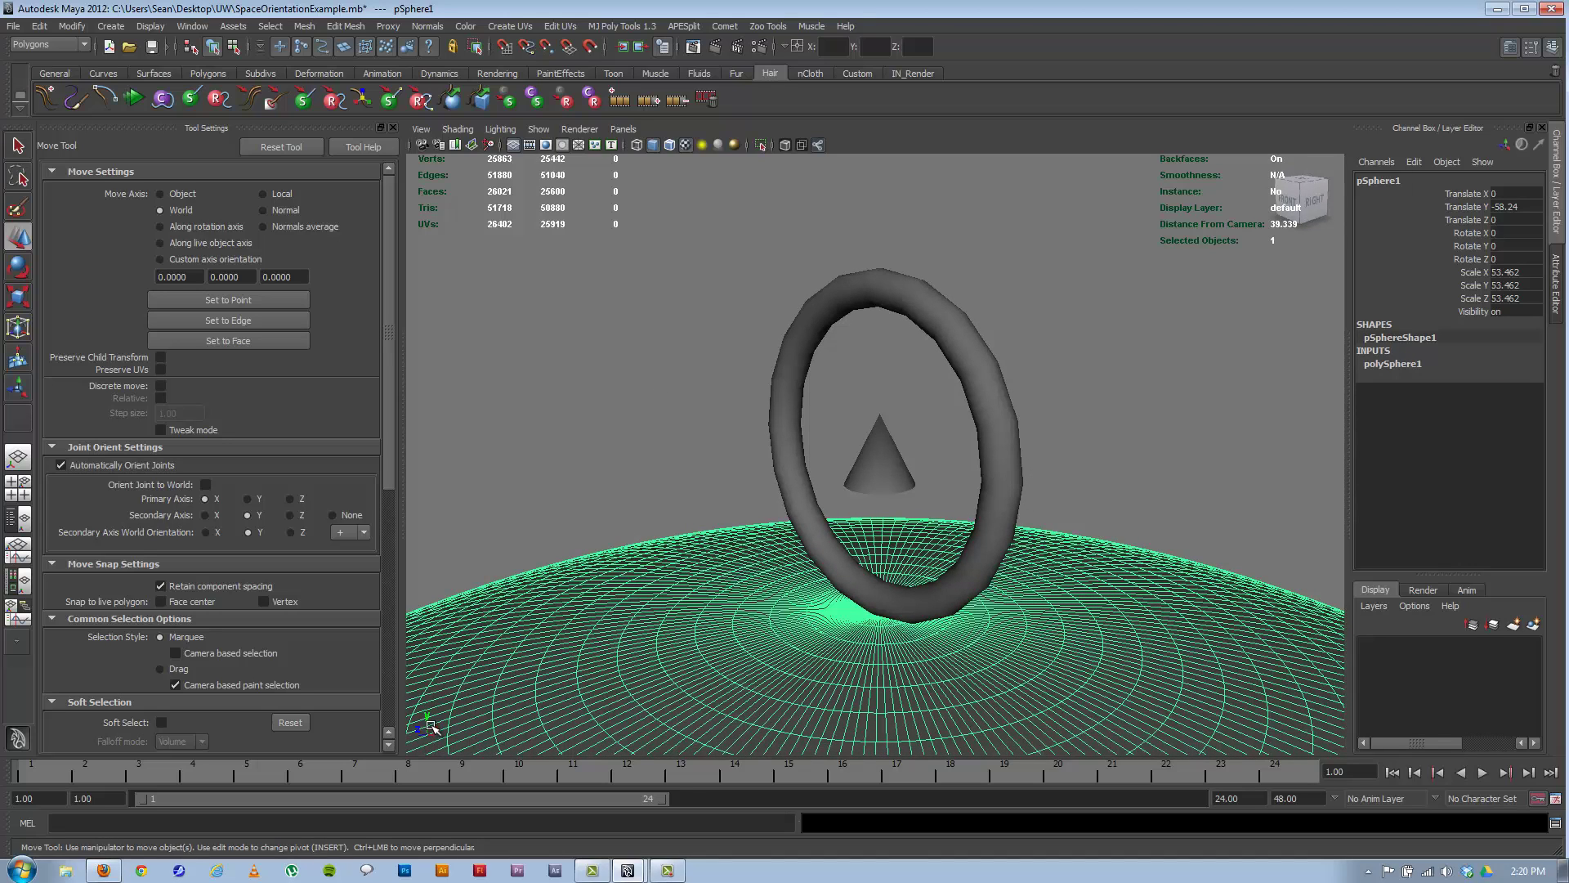
{"action": "left_click", "coordinate": [582, 515]}
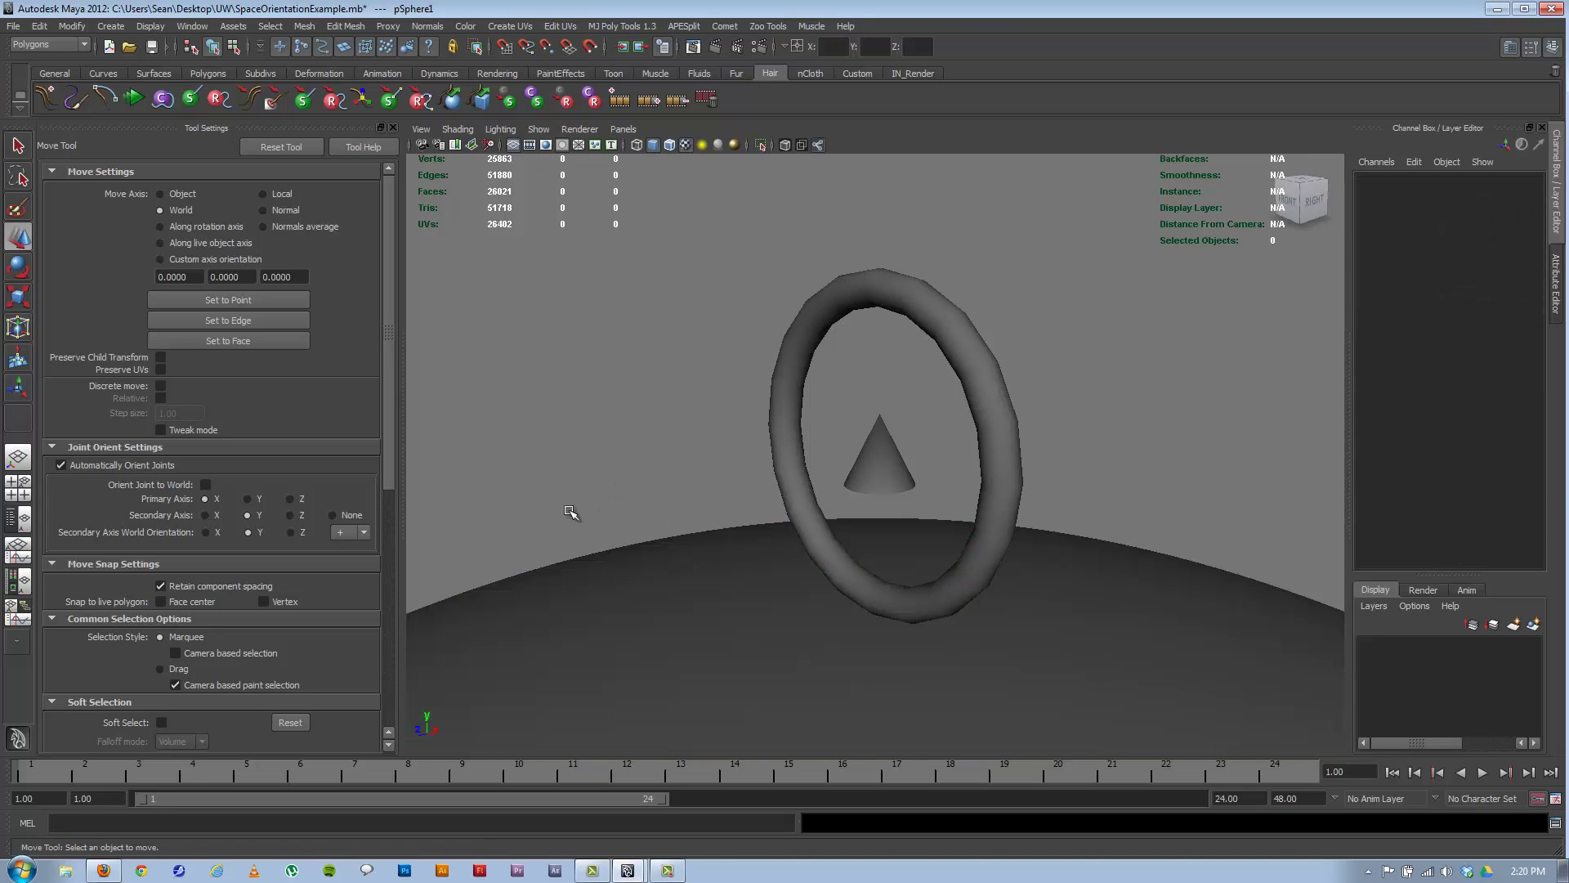
{"action": "left_click_drag", "start_coordinate": [576, 523], "coordinate": [690, 533], "text": "alt"}
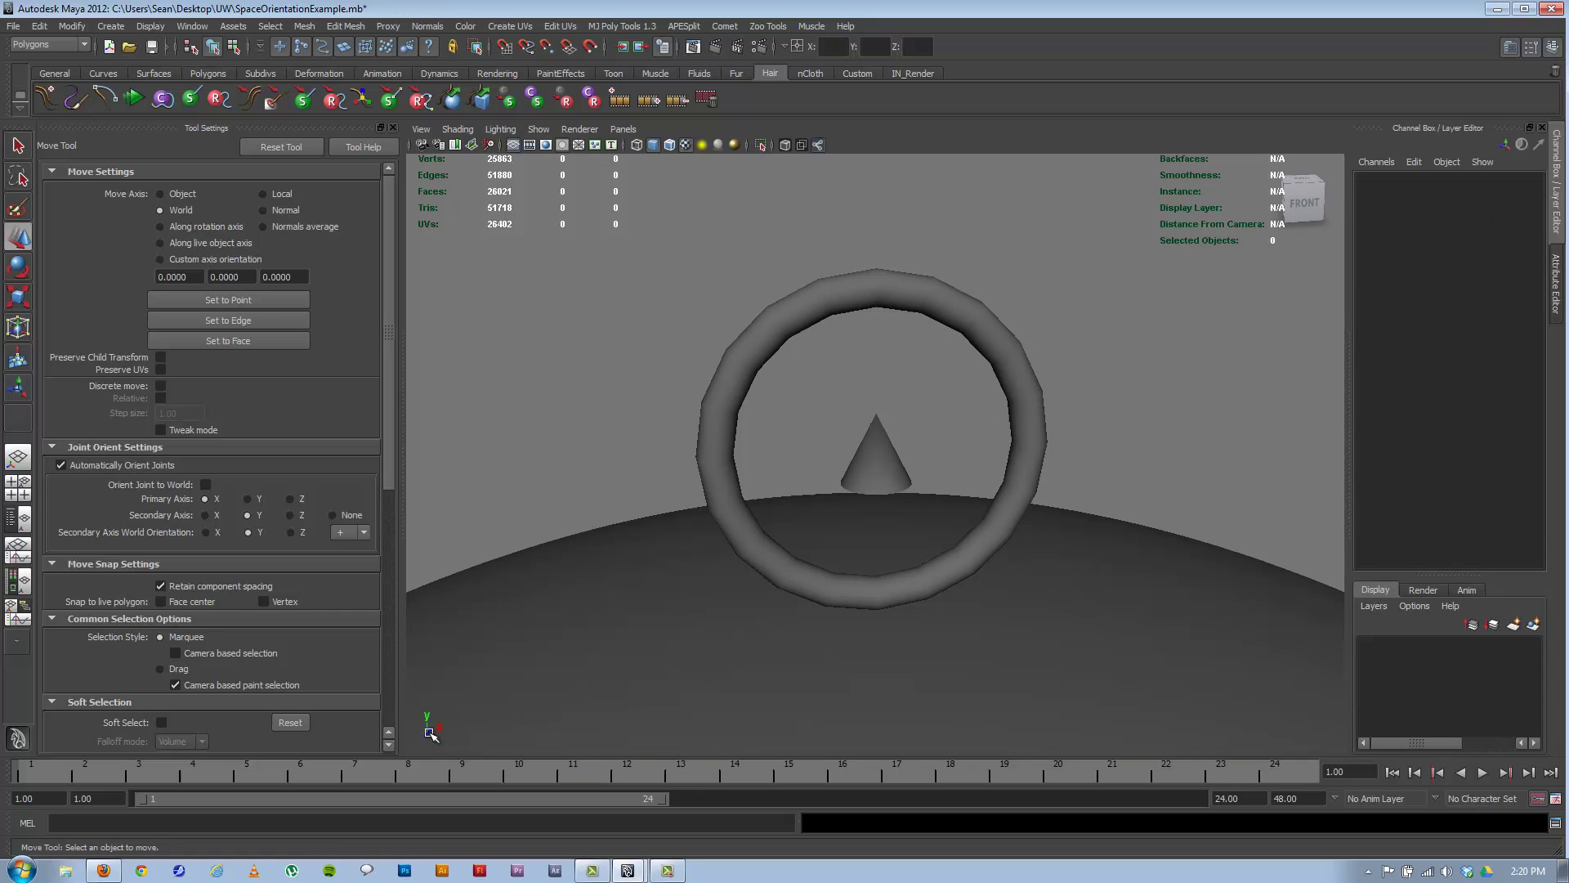
{"action": "left_click_drag", "start_coordinate": [623, 574], "coordinate": [687, 574], "text": "alt"}
Step: Click through the torus and ground sphere, ending with the cone pCone1 selected
{"action": "left_click", "coordinate": [853, 577]}
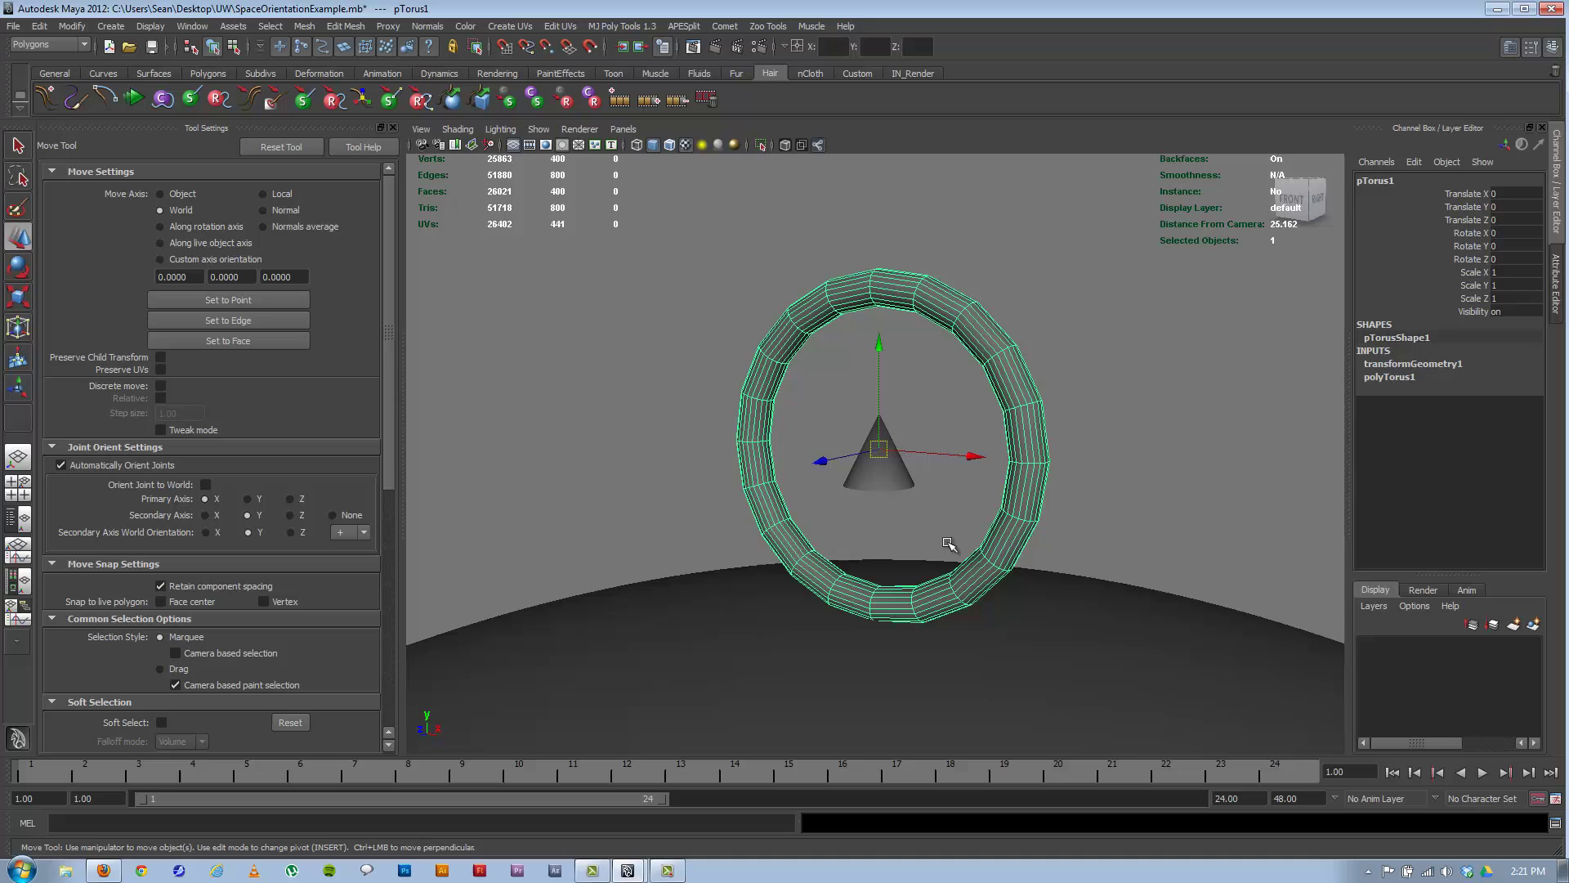
{"action": "left_click", "coordinate": [891, 478]}
{"action": "left_click", "coordinate": [785, 693]}
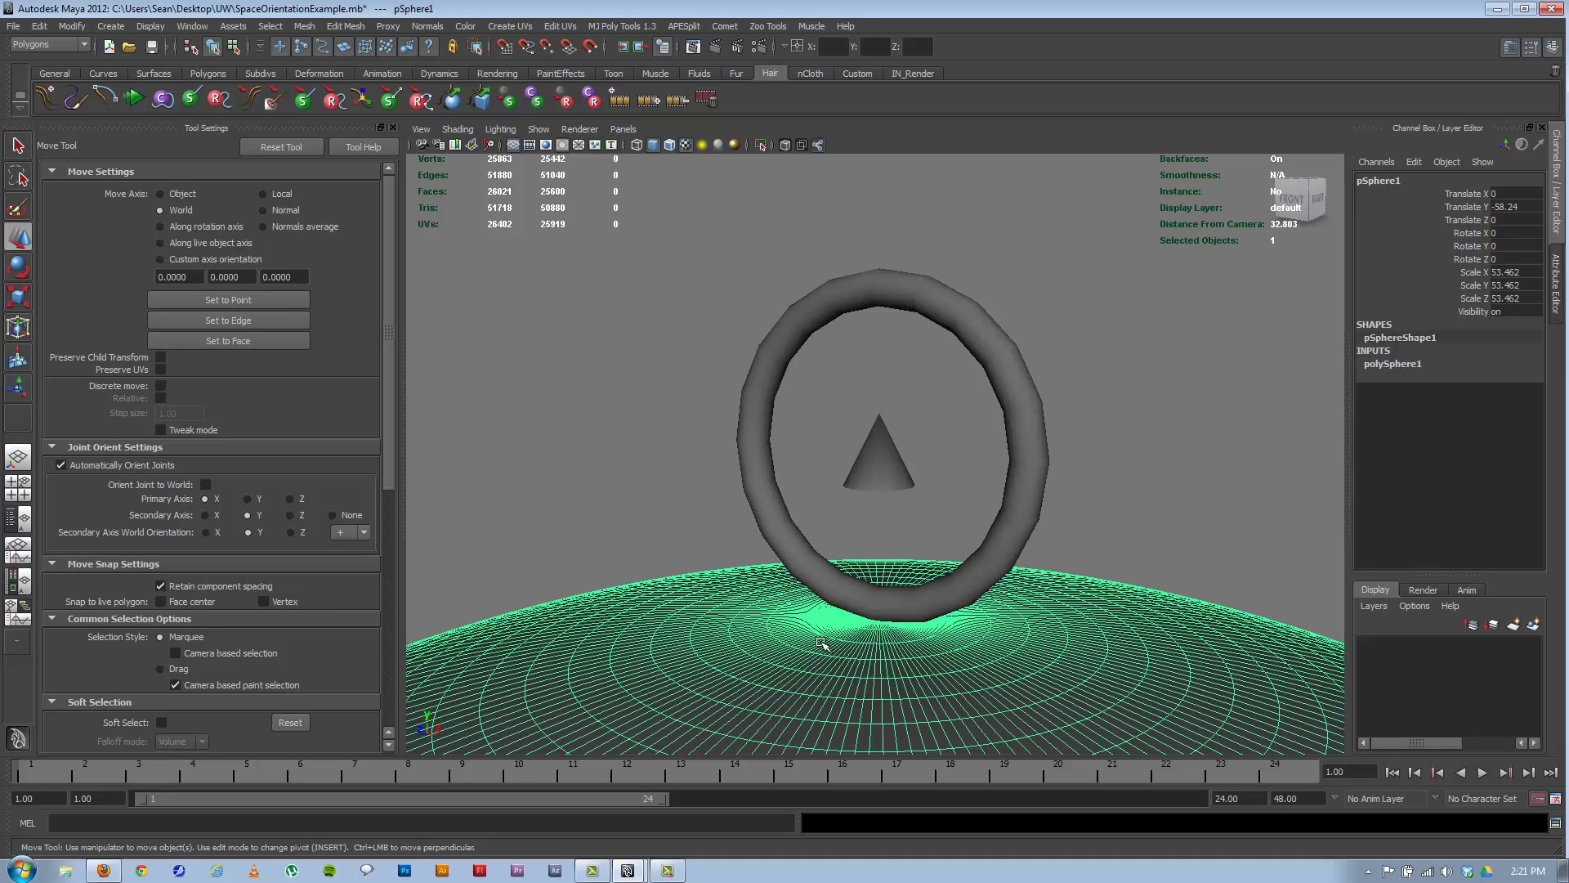
{"action": "left_click", "coordinate": [817, 582]}
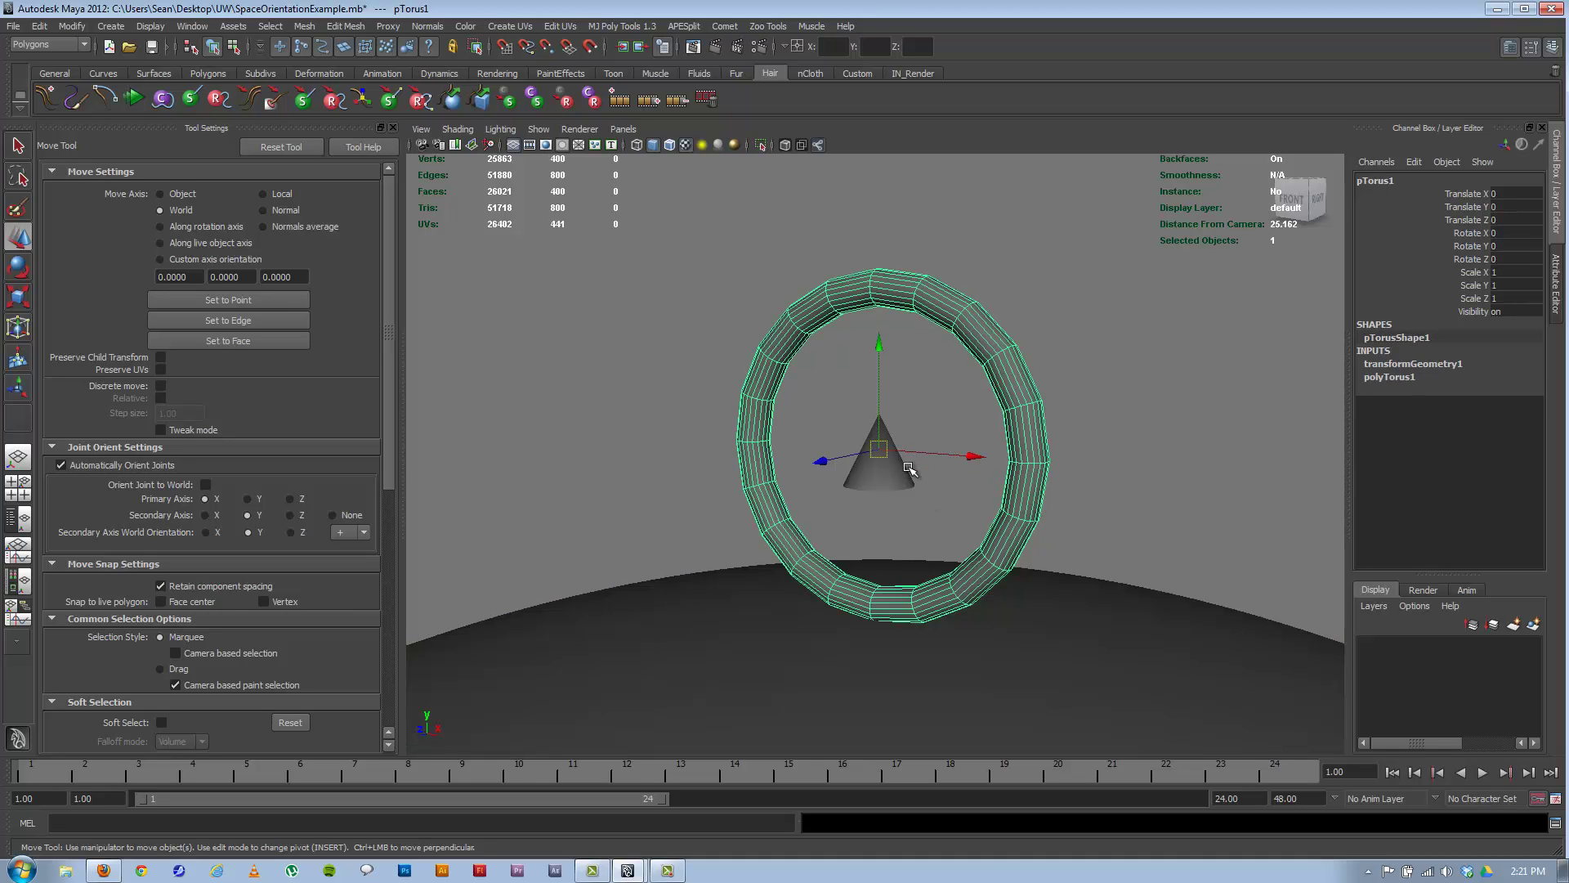
{"action": "left_click", "coordinate": [895, 477]}
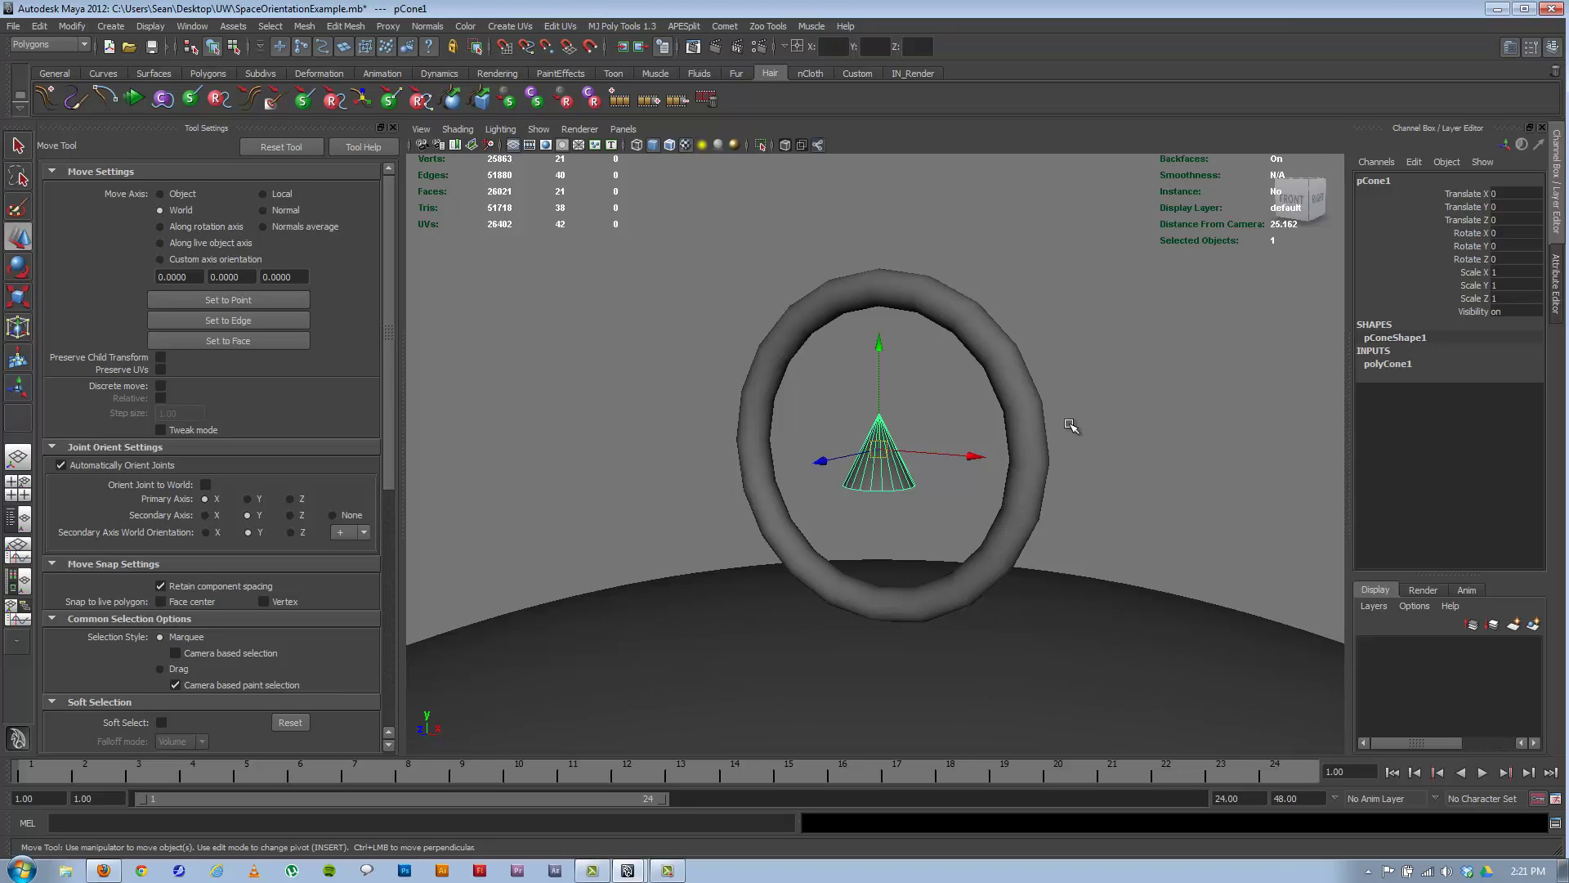
{"action": "left_click_drag", "start_coordinate": [940, 483], "coordinate": [1045, 454], "text": "alt"}
{"action": "left_click", "coordinate": [1120, 452]}
{"action": "left_click", "coordinate": [883, 458]}
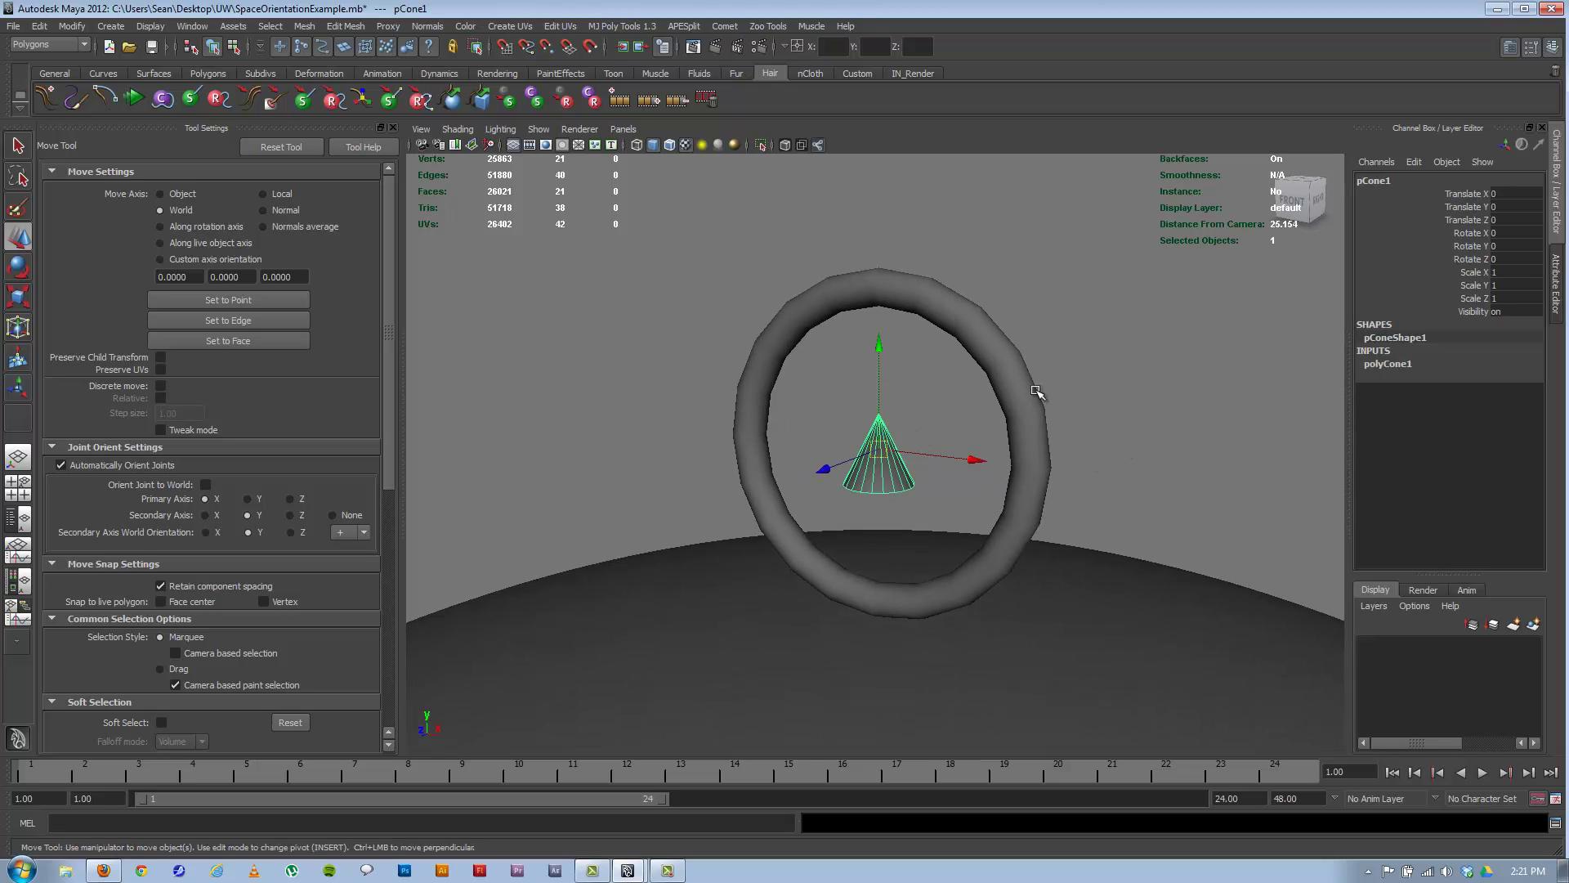
{"action": "left_click", "coordinate": [1009, 392], "text": "shift"}
{"action": "key", "text": "p"}
{"action": "left_click", "coordinate": [1027, 401]}
{"action": "left_click", "coordinate": [923, 685], "text": "shift"}
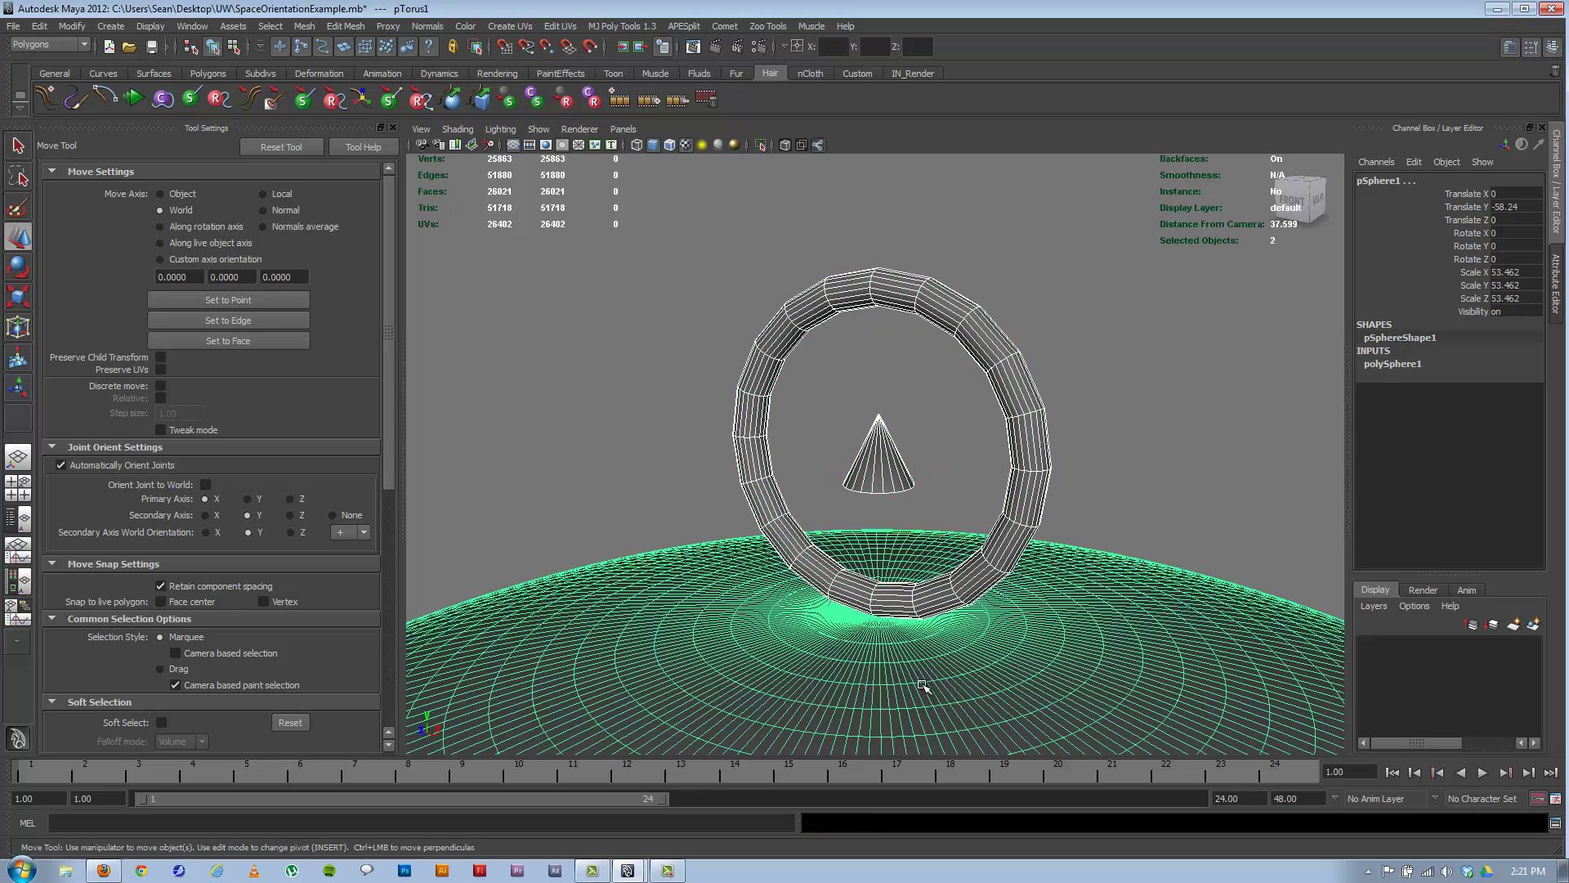
{"action": "key", "text": "p"}
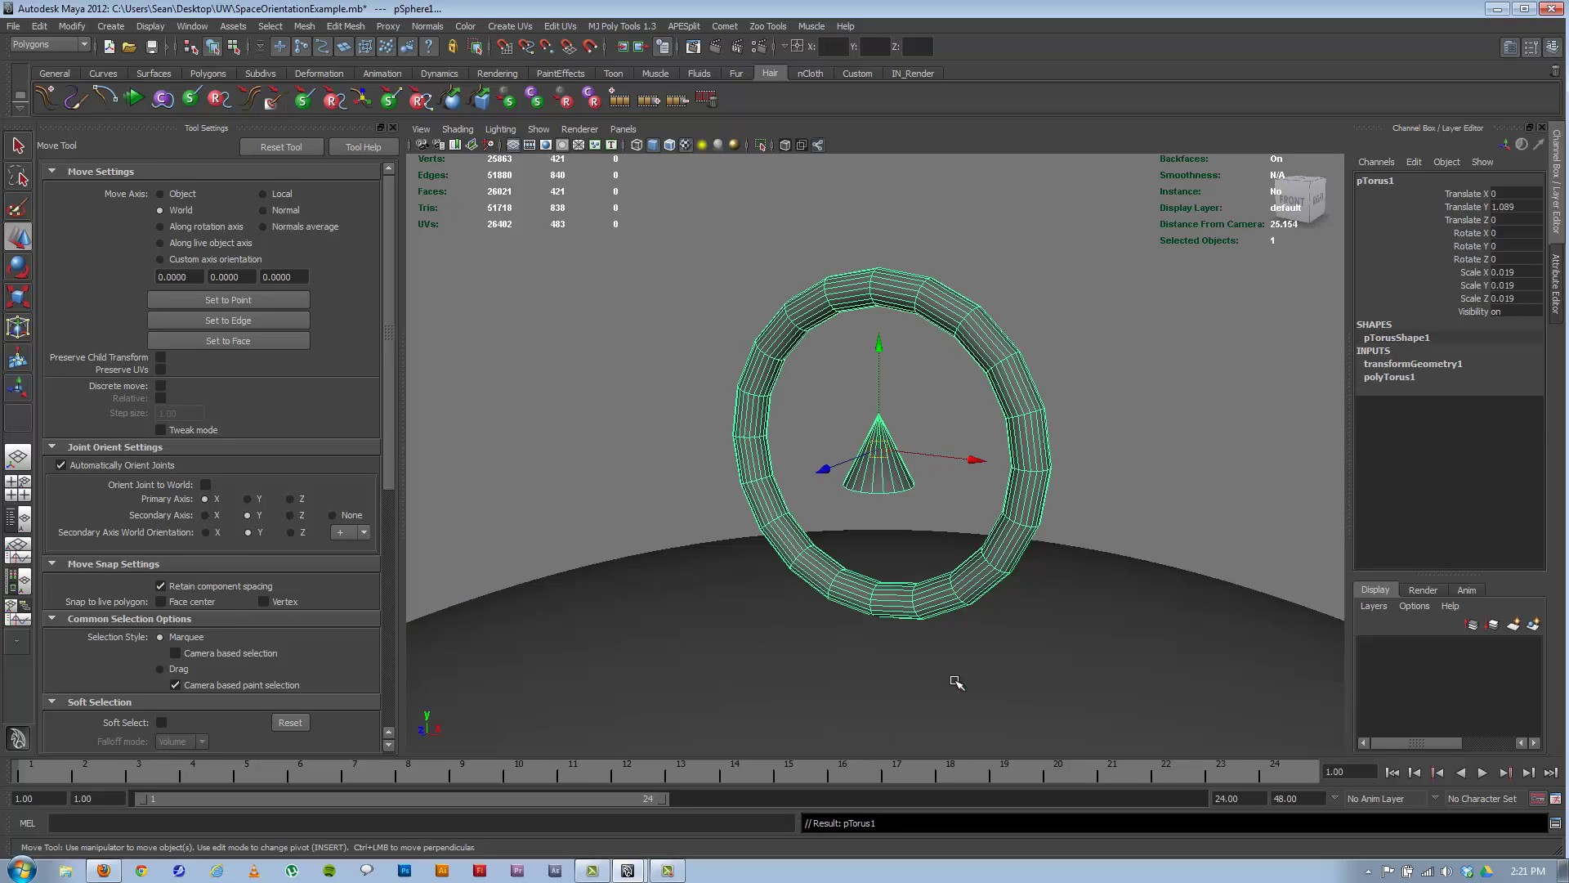
{"action": "mouse_move", "coordinate": [956, 615]}
{"action": "left_mouse_down", "text": "alt"}
{"action": "mouse_move", "coordinate": [939, 588]}
{"action": "mouse_move", "coordinate": [967, 596]}
{"action": "left_mouse_up", "text": "alt"}
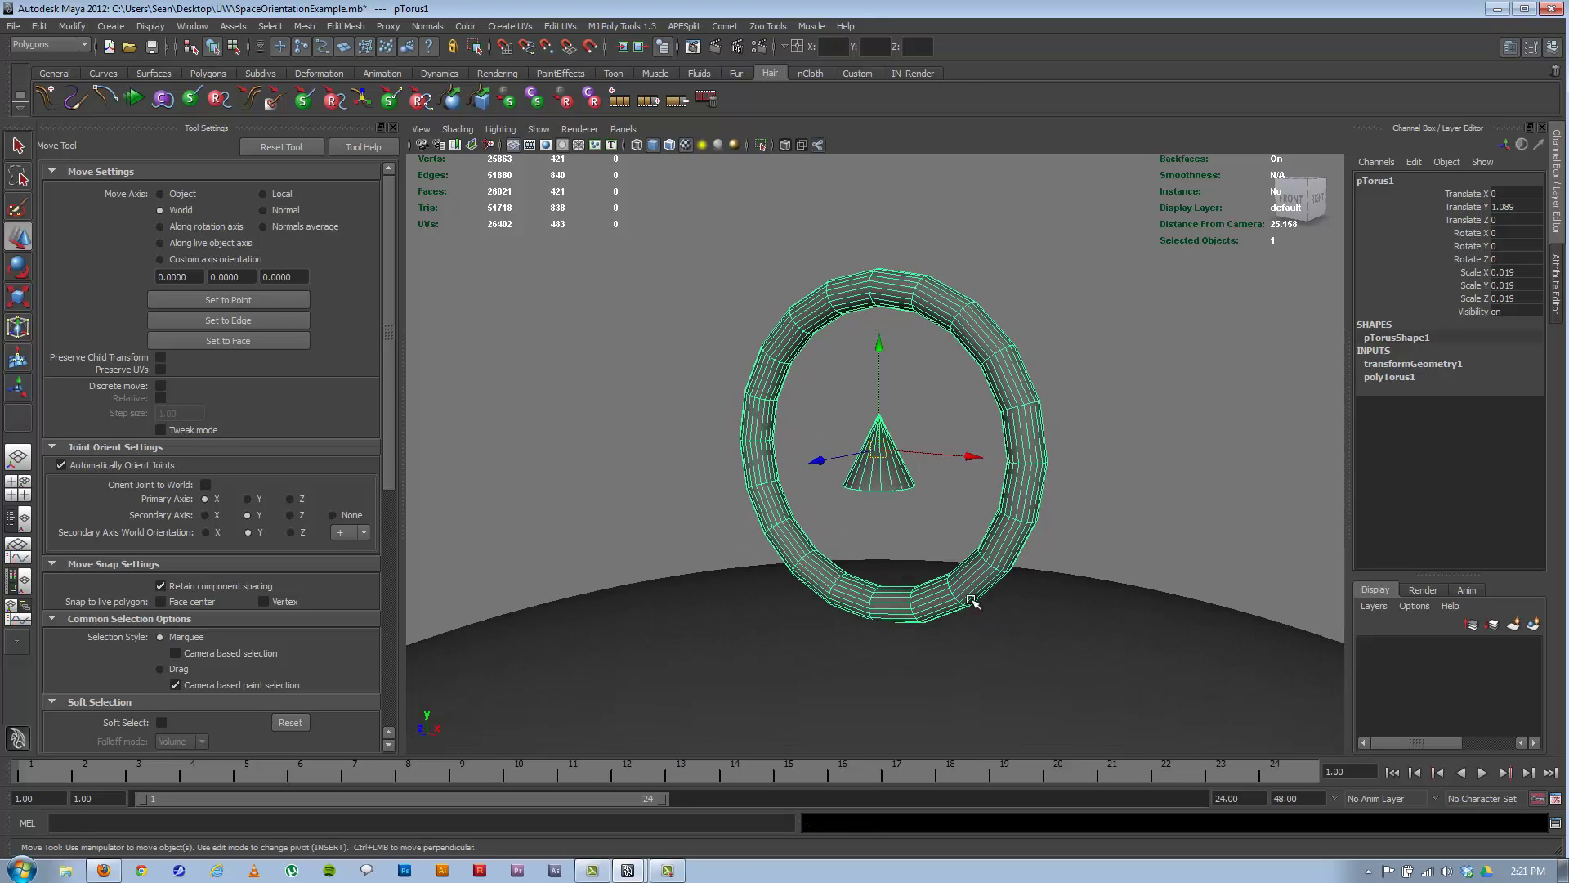
{"action": "left_click", "coordinate": [1062, 522]}
{"action": "left_click", "coordinate": [1021, 517]}
{"action": "key", "text": "ctrl+z"}
{"action": "key", "text": "ctrl+z"}
{"action": "key", "text": "ctrl+z"}
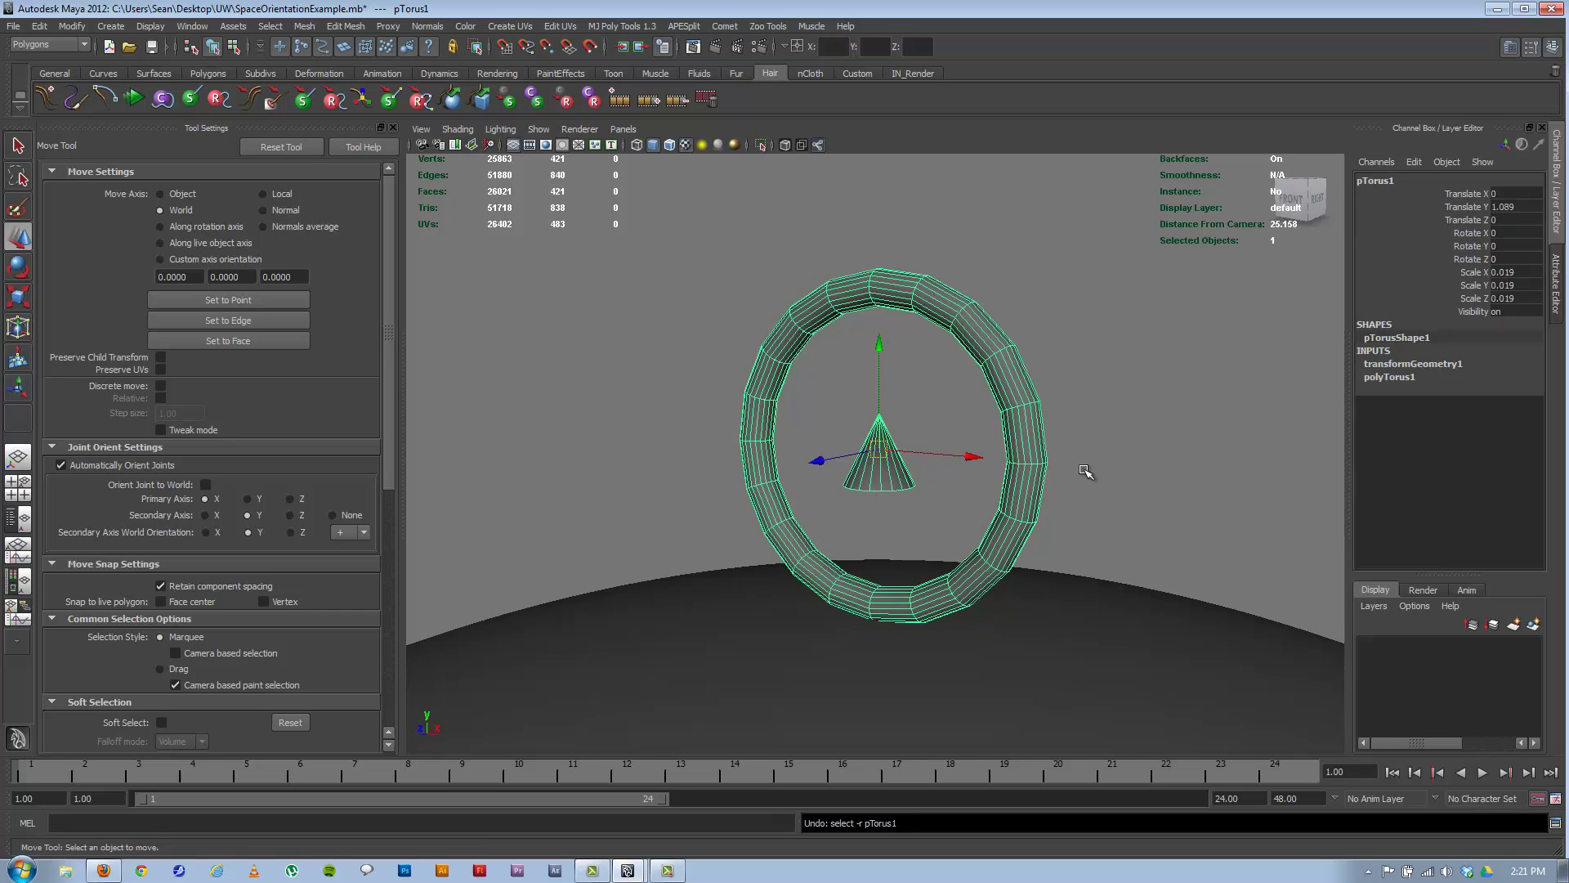
{"action": "key", "text": "5"}
{"action": "key", "text": "ctrl+z"}
{"action": "key", "text": "ctrl+z"}
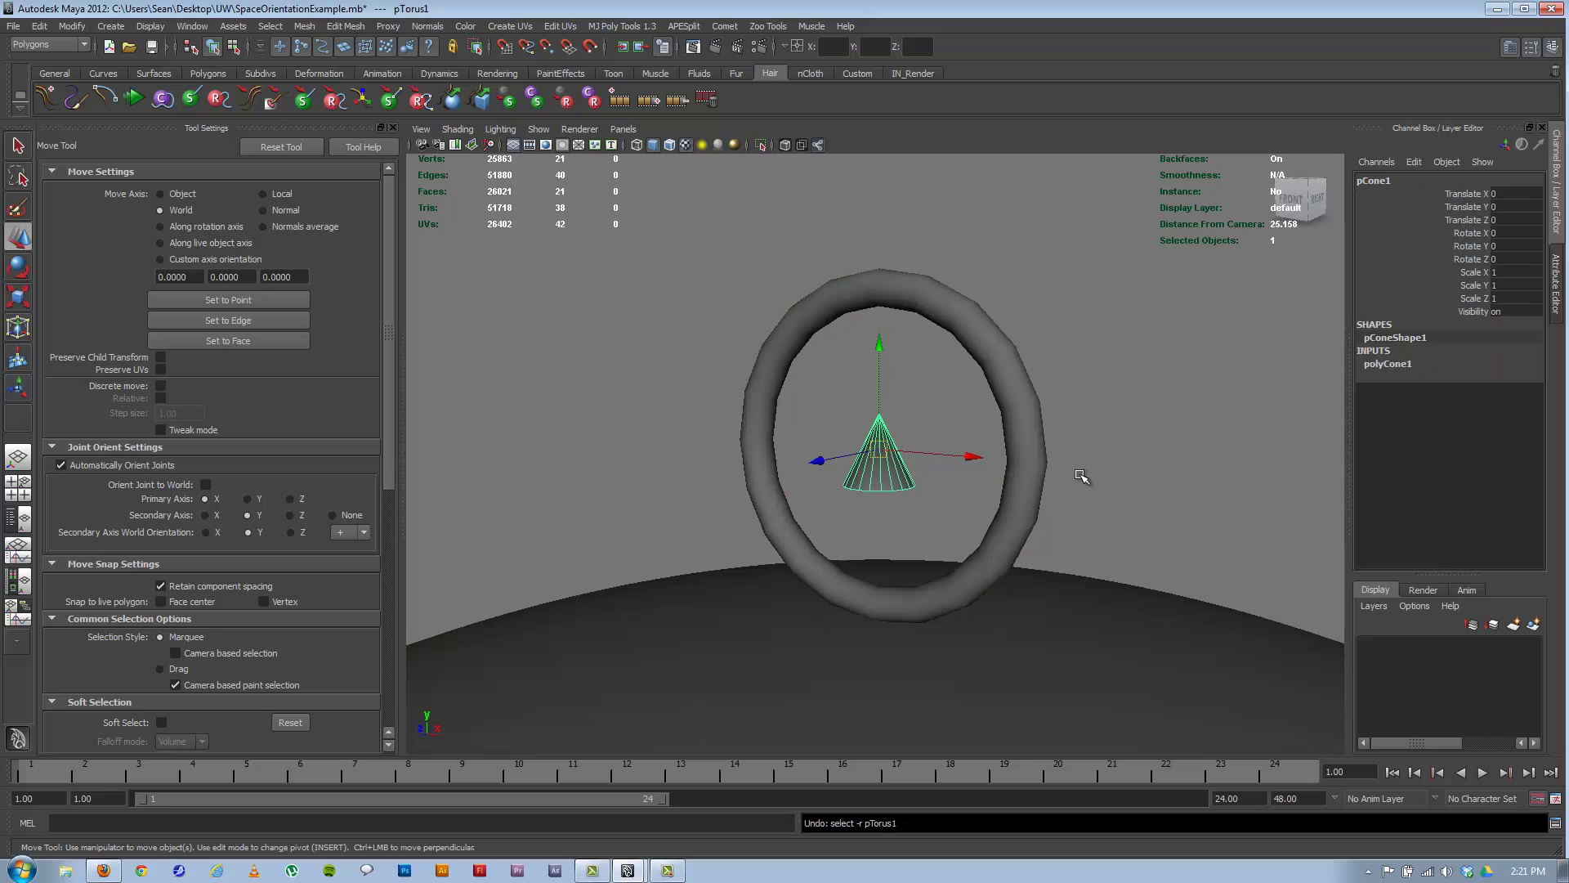
{"action": "left_click", "coordinate": [1019, 504]}
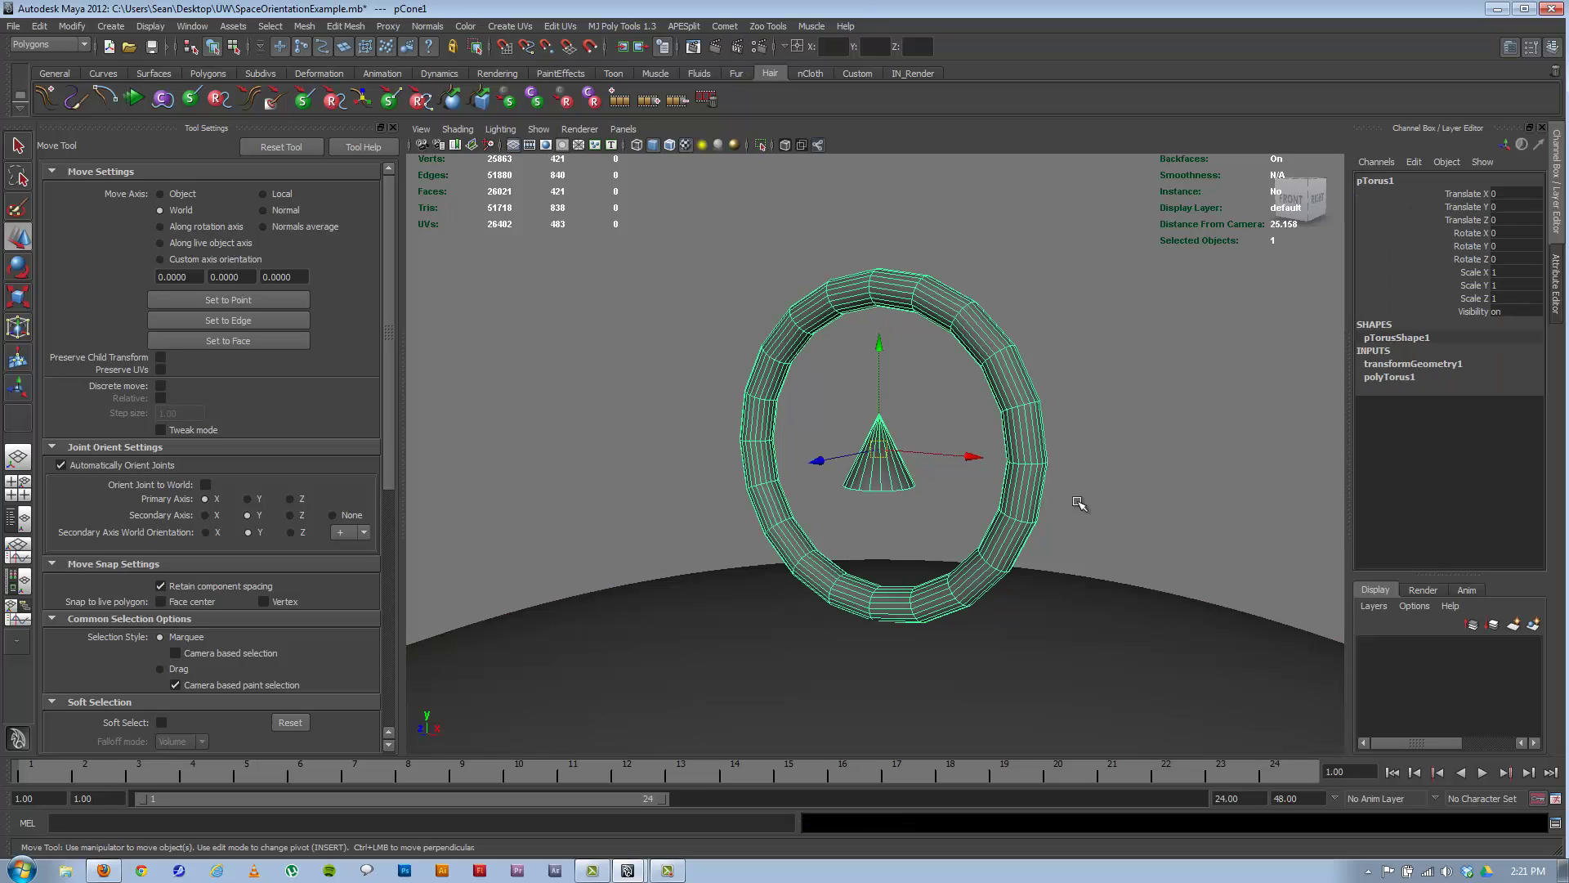
{"action": "left_click", "coordinate": [1102, 477]}
{"action": "left_click", "coordinate": [874, 458]}
{"action": "left_click", "coordinate": [1028, 456]}
{"action": "left_click", "coordinate": [1109, 459]}
{"action": "key", "text": "ctrl+z"}
{"action": "key", "text": "ctrl+z"}
{"action": "left_click", "coordinate": [1094, 465]}
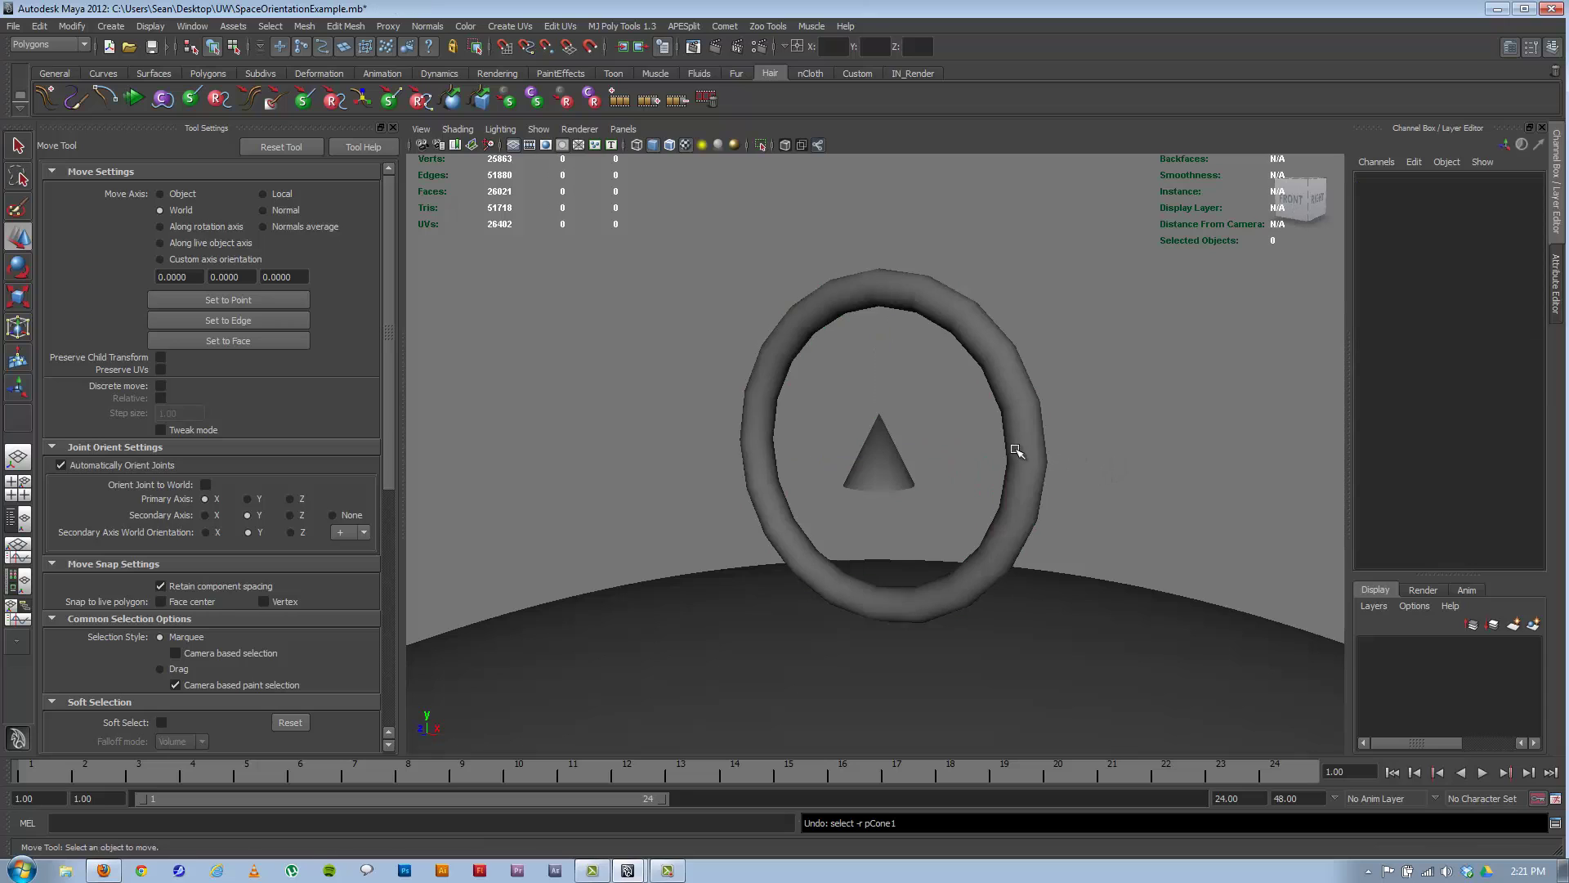
{"action": "left_click", "coordinate": [1016, 449]}
{"action": "left_click", "coordinate": [883, 483]}
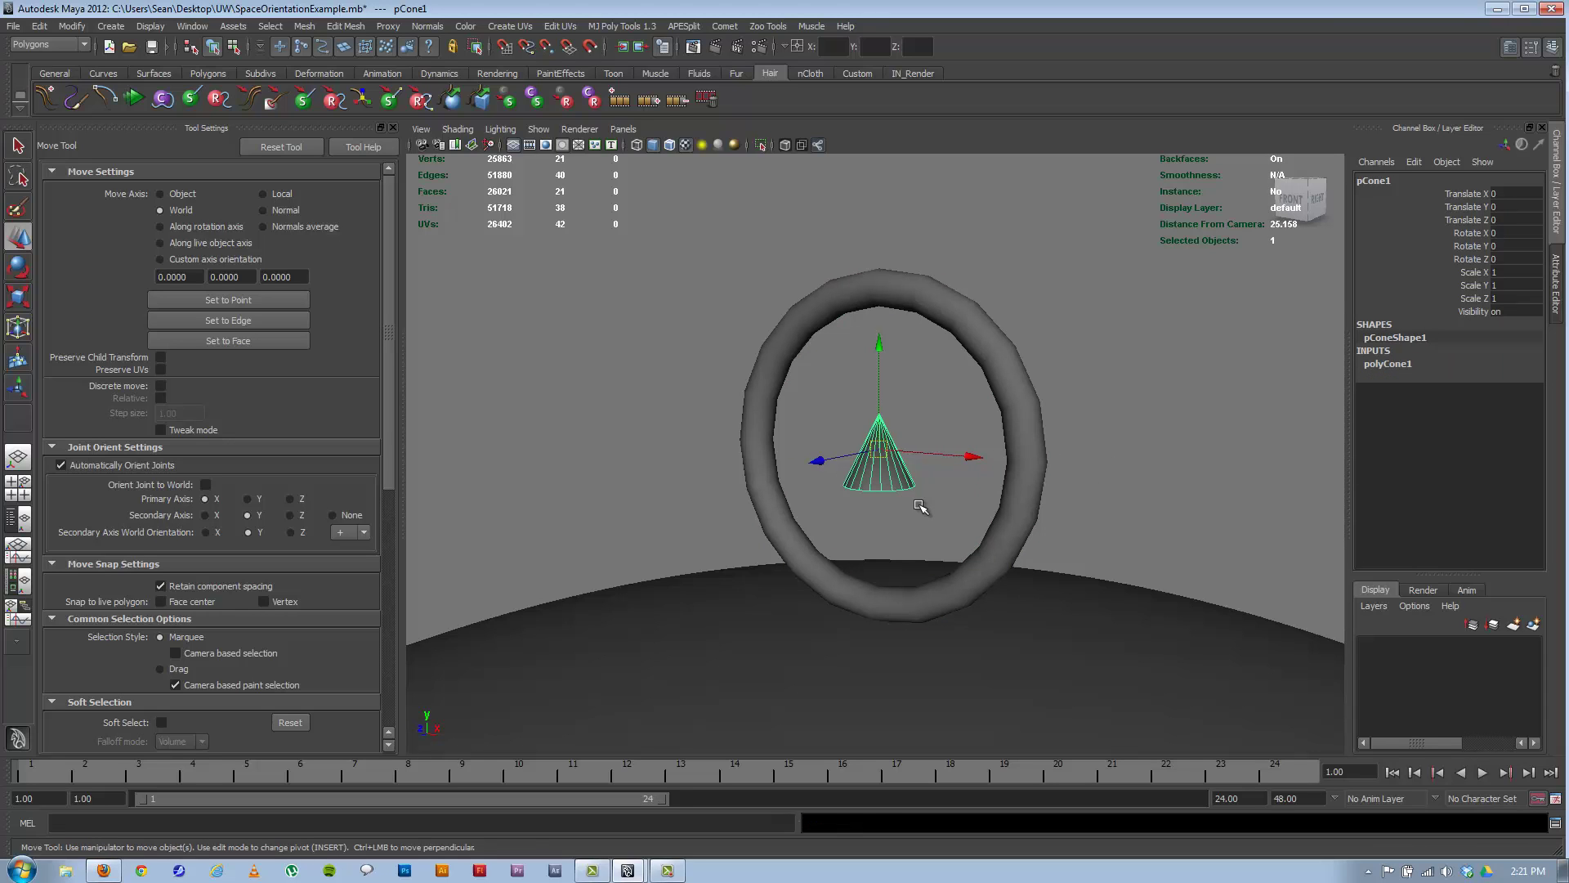
Step: Select the ground sphere pSphere1 (translate Y -58.24, scale 53.462) and open the Modify menu
{"action": "left_click", "coordinate": [1012, 548]}
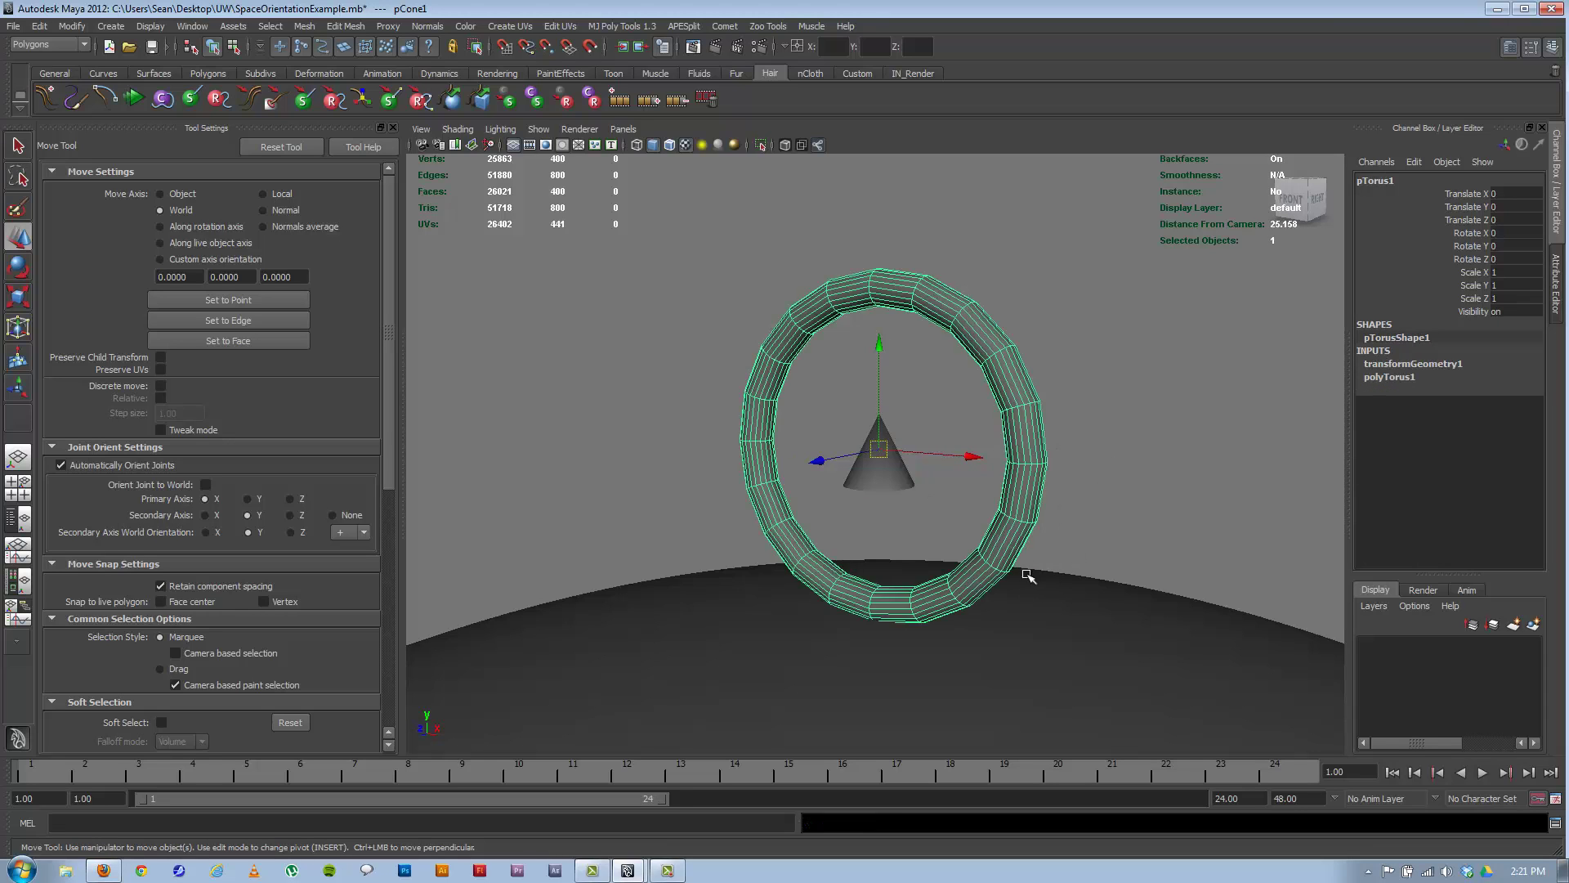
{"action": "left_click", "coordinate": [1043, 619]}
{"action": "left_click", "coordinate": [1099, 373]}
{"action": "left_click", "coordinate": [1021, 409]}
{"action": "left_click", "coordinate": [868, 498]}
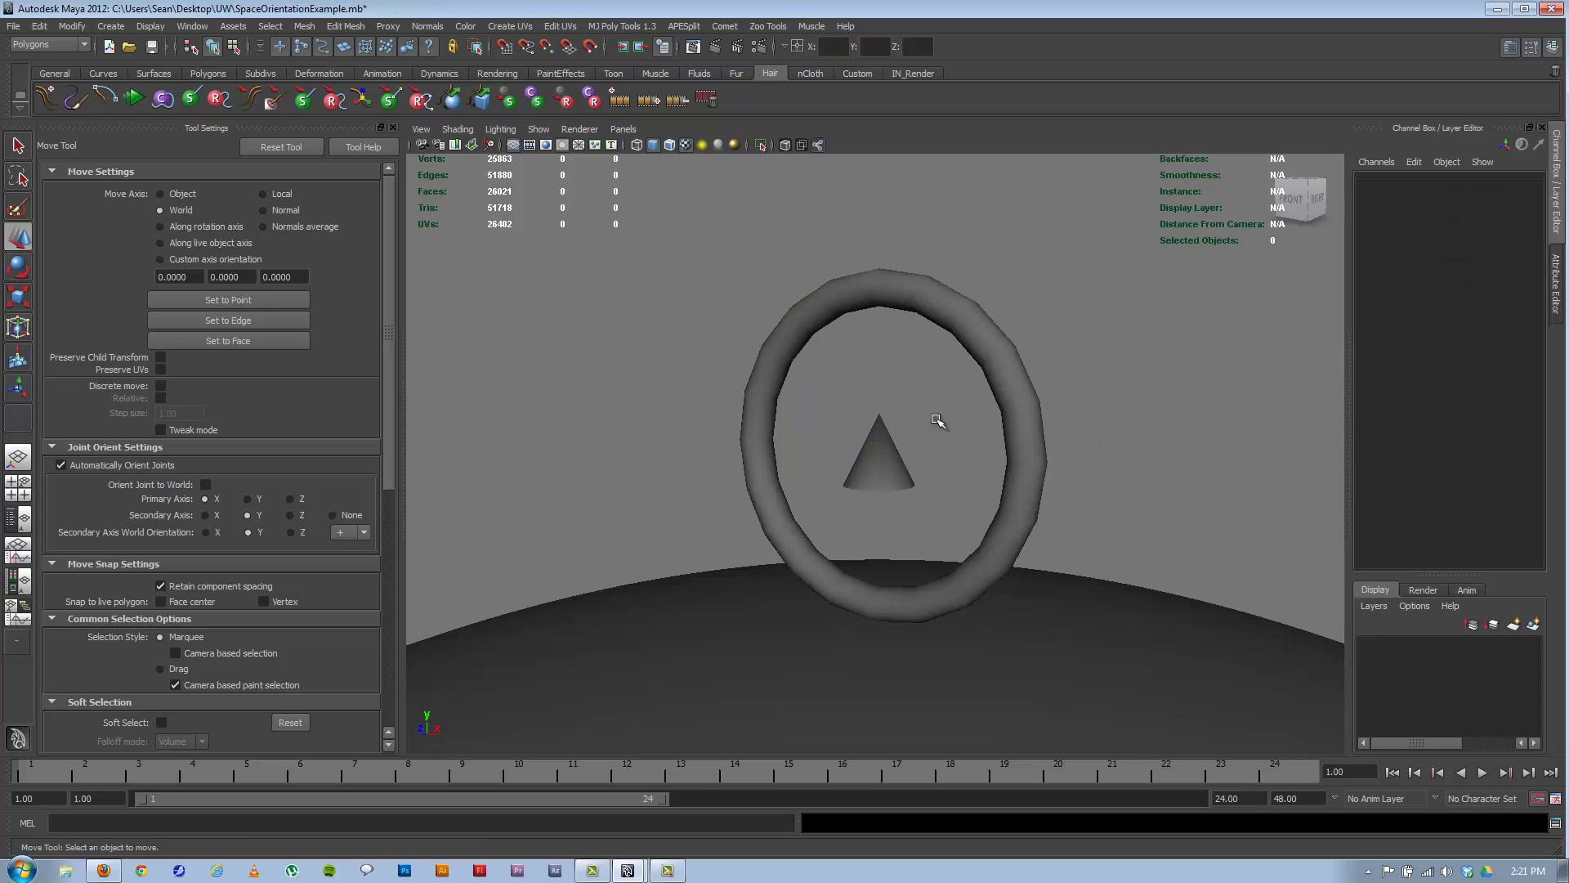
{"action": "left_click", "coordinate": [871, 480]}
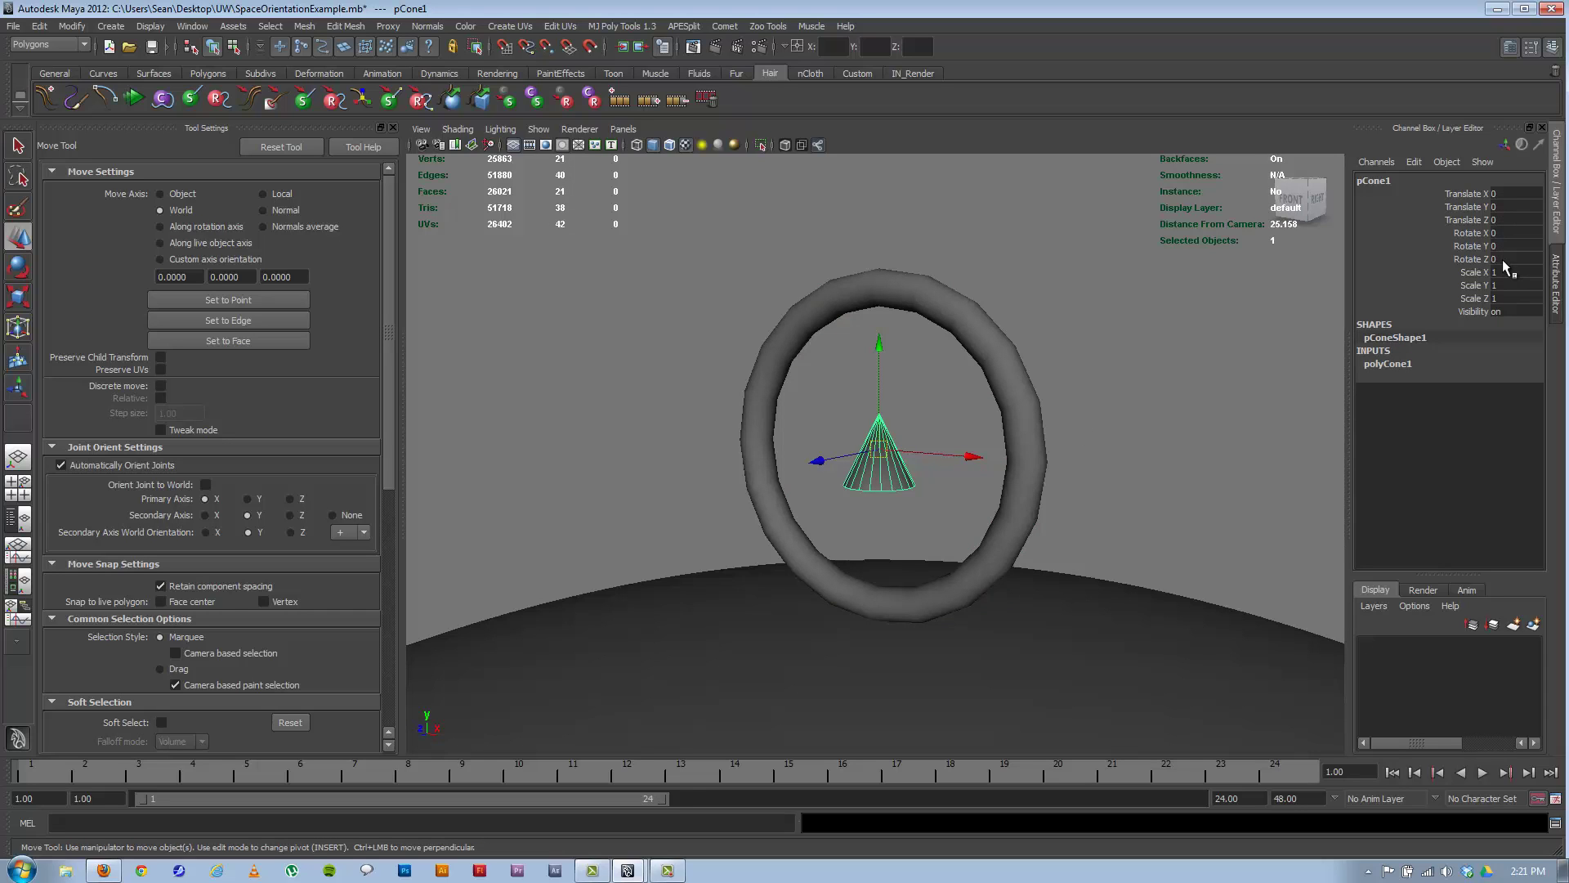
{"action": "left_click", "coordinate": [991, 706]}
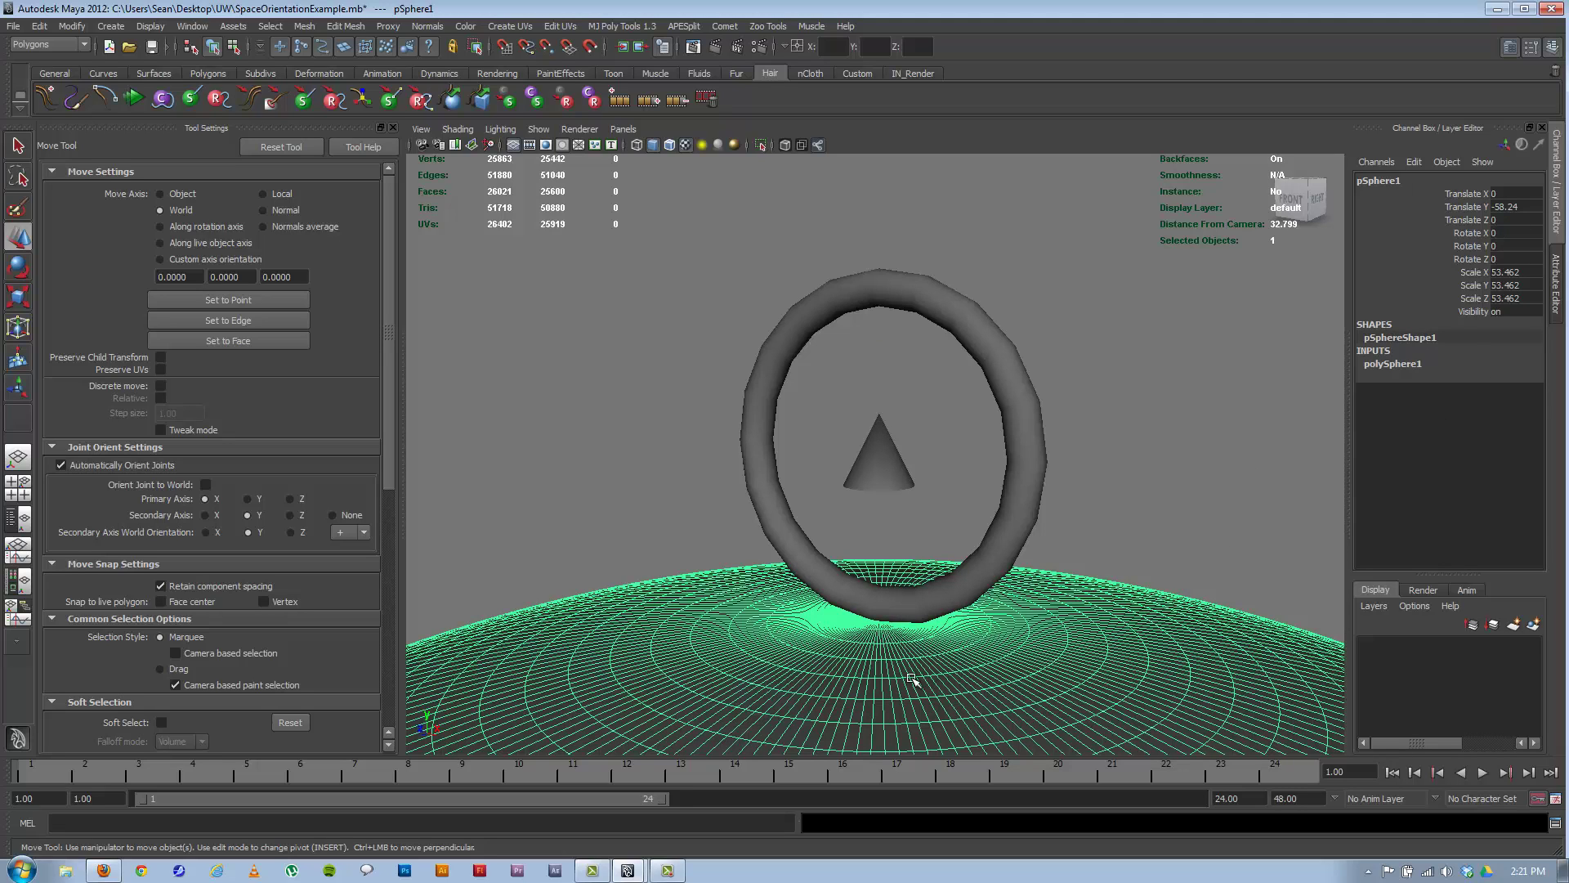
{"action": "left_click", "coordinate": [70, 26]}
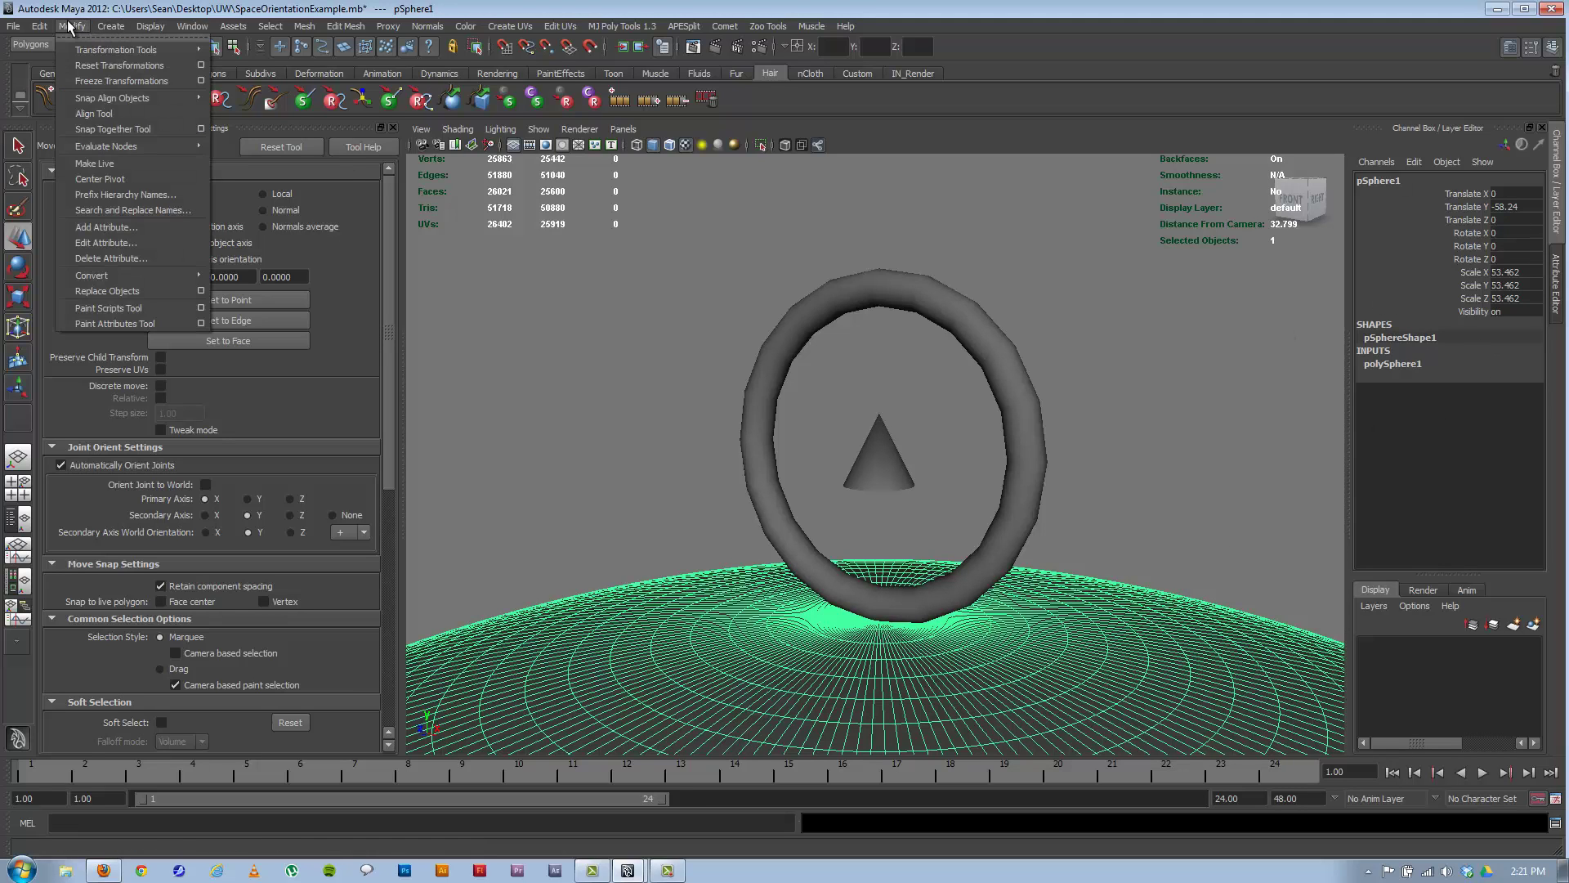
Step: Apply Freeze Transformations and Reset Transformations to pSphere1, then show the four-view layout
{"action": "left_click", "coordinate": [82, 81]}
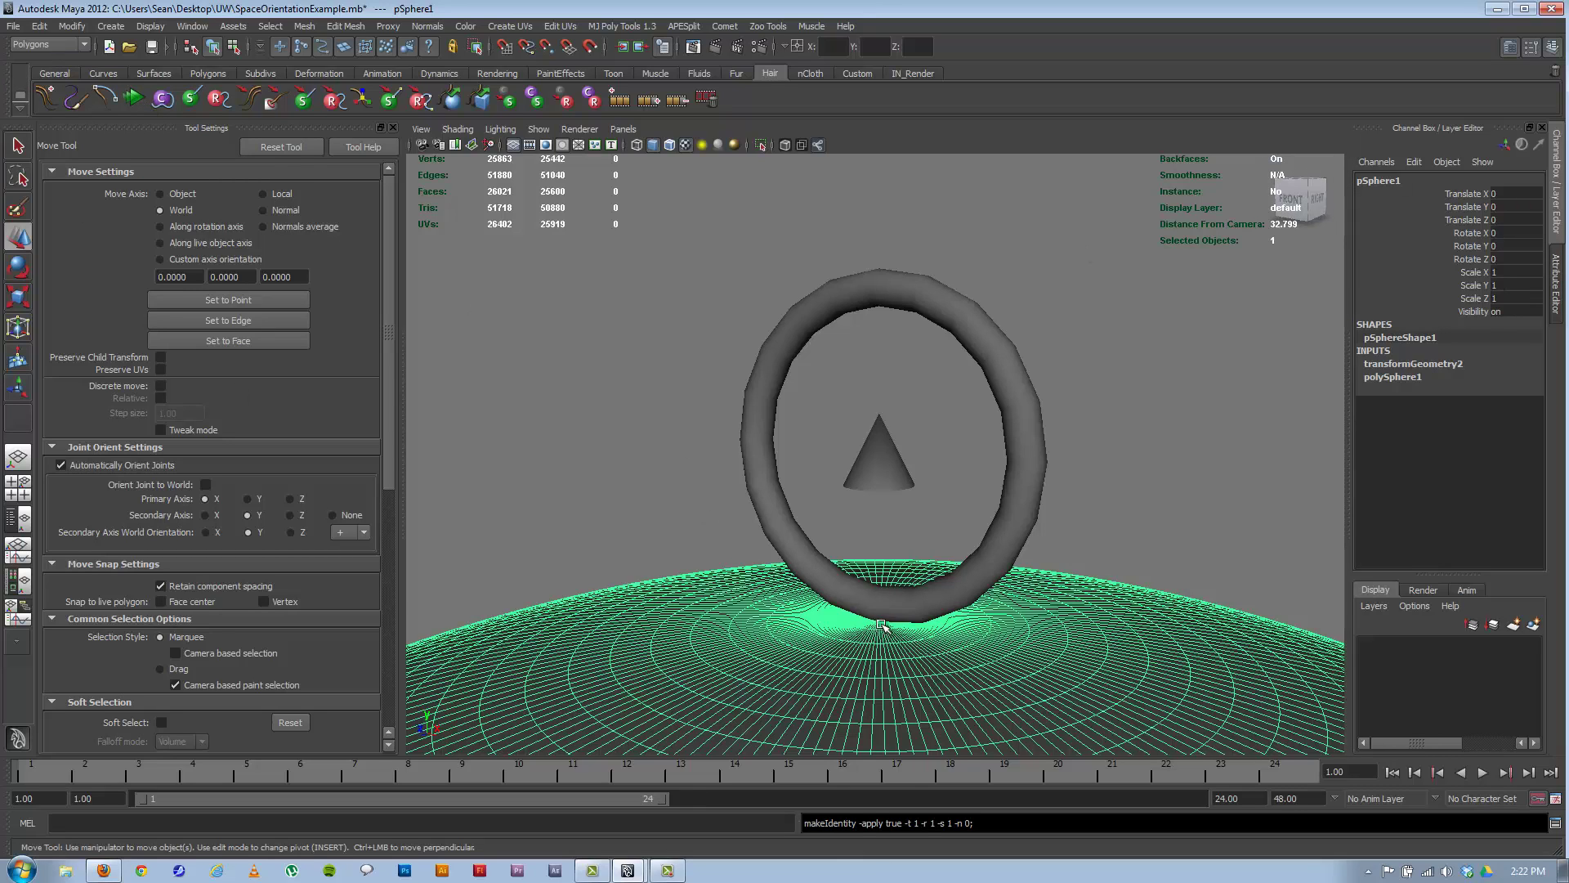
{"action": "left_click", "coordinate": [72, 26]}
{"action": "mouse_move", "coordinate": [83, 54]}
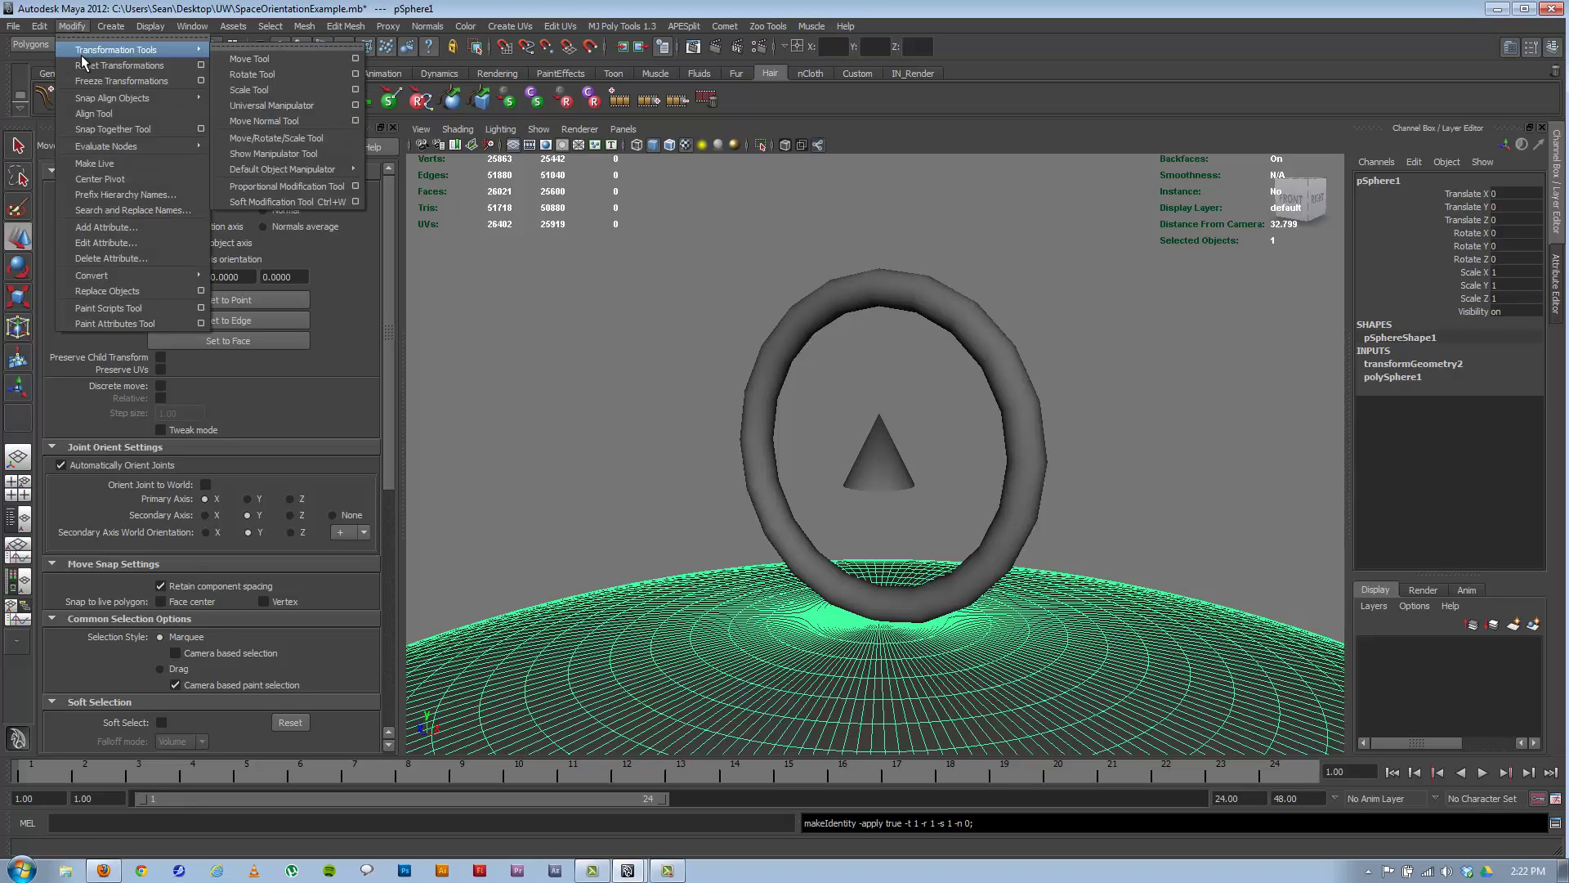
{"action": "left_click", "coordinate": [94, 65]}
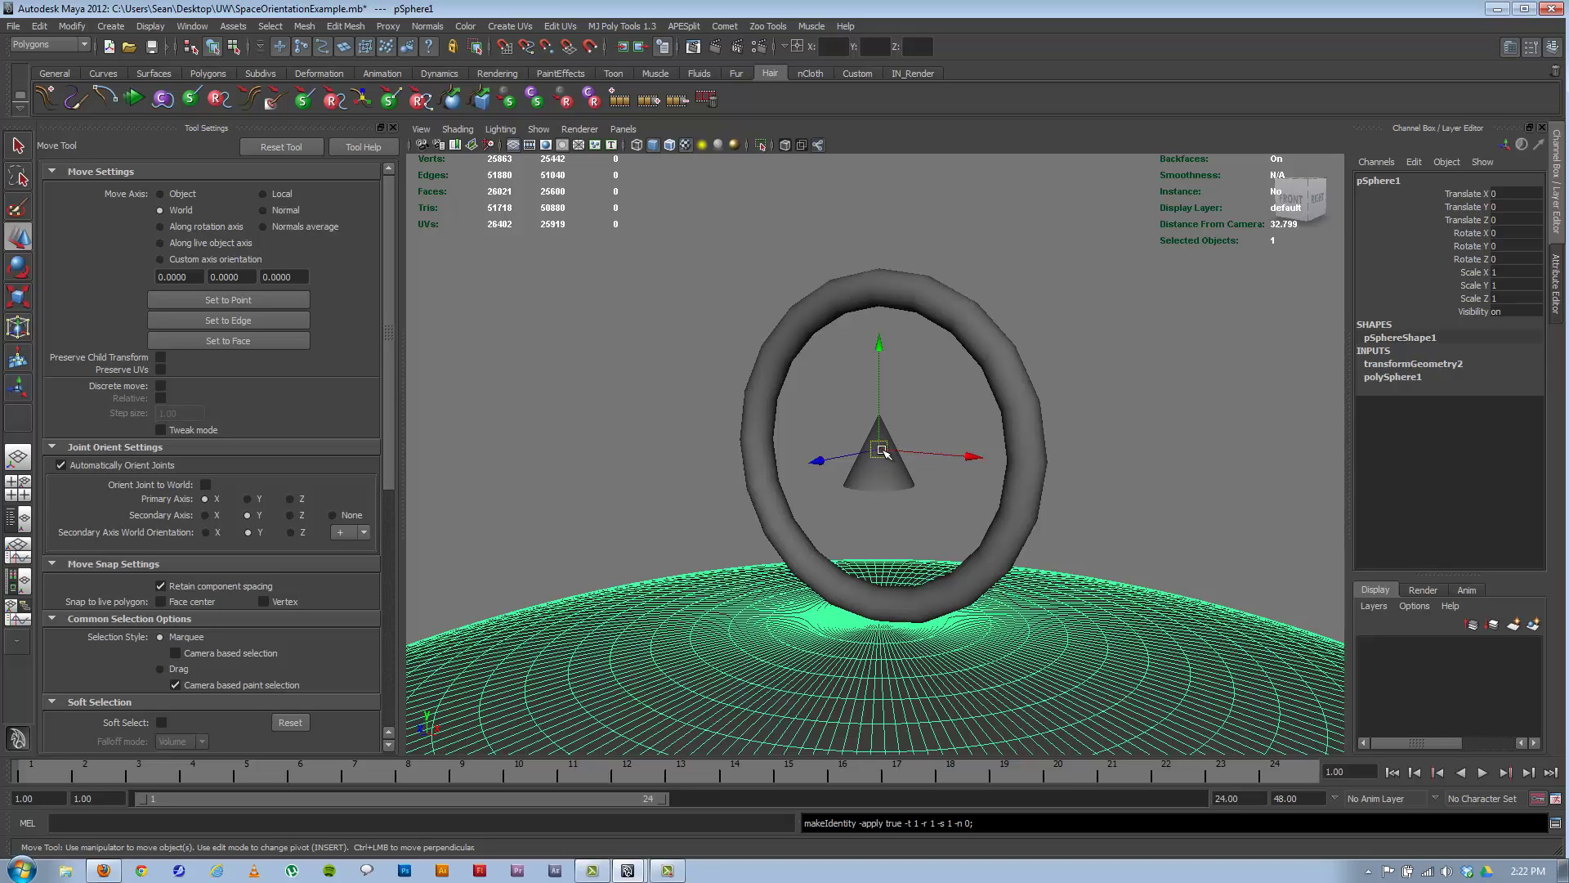
{"action": "key", "text": "space"}
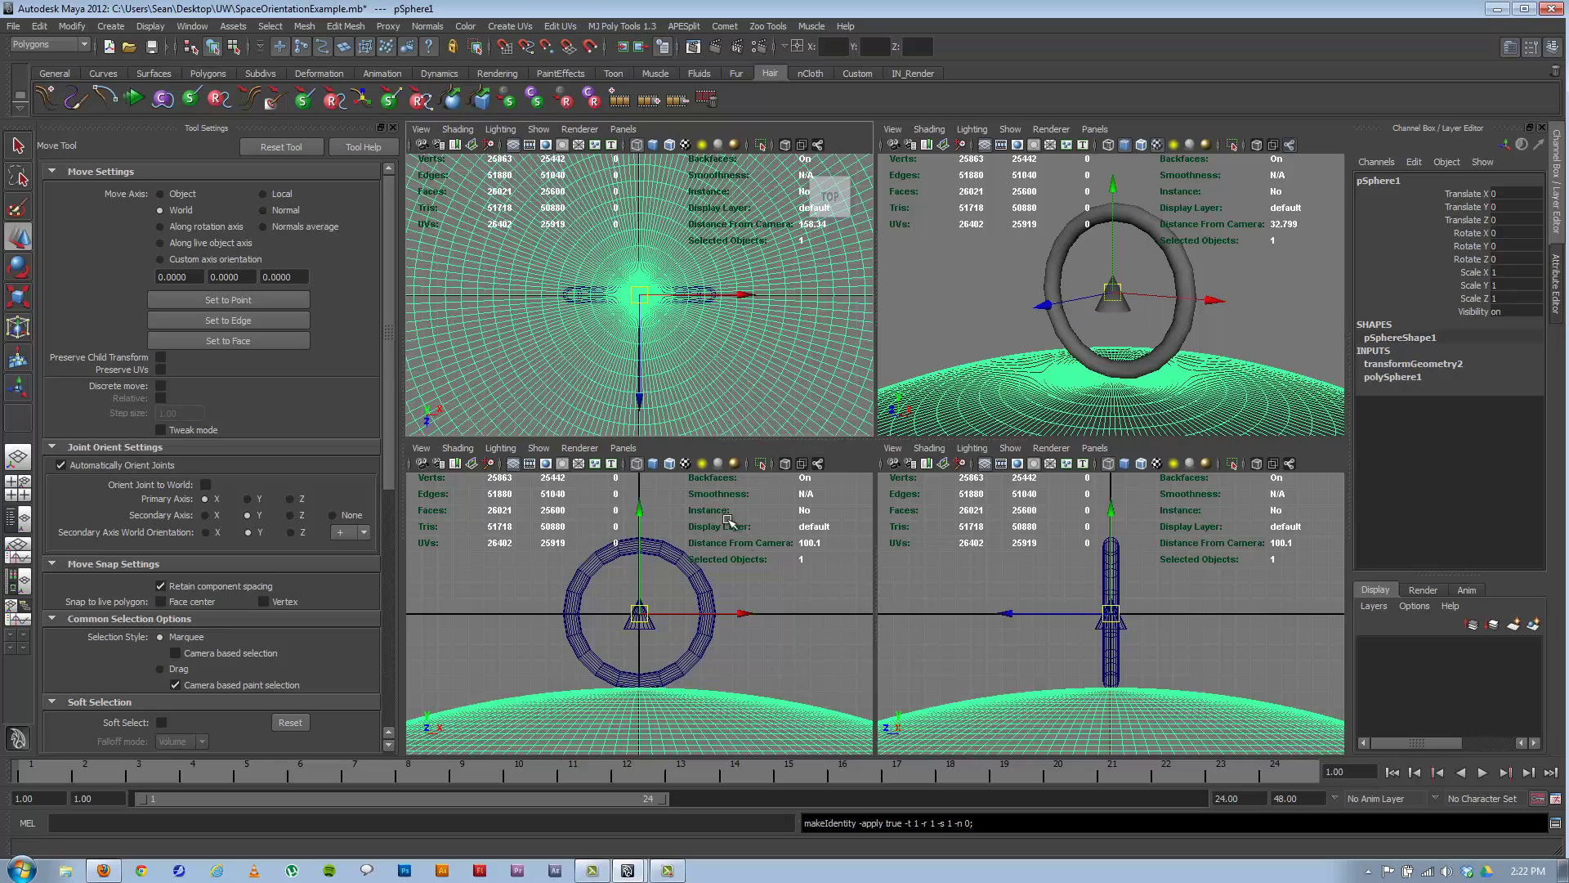
Step: Maximize the perspective panel again and select the cone pCone1
{"action": "key", "text": "space"}
{"action": "mouse_move", "coordinate": [828, 498]}
{"action": "left_mouse_down", "text": "alt"}
{"action": "mouse_move", "coordinate": [851, 488]}
{"action": "mouse_move", "coordinate": [815, 497]}
{"action": "left_mouse_up", "text": "alt"}
{"action": "left_click", "coordinate": [1187, 500]}
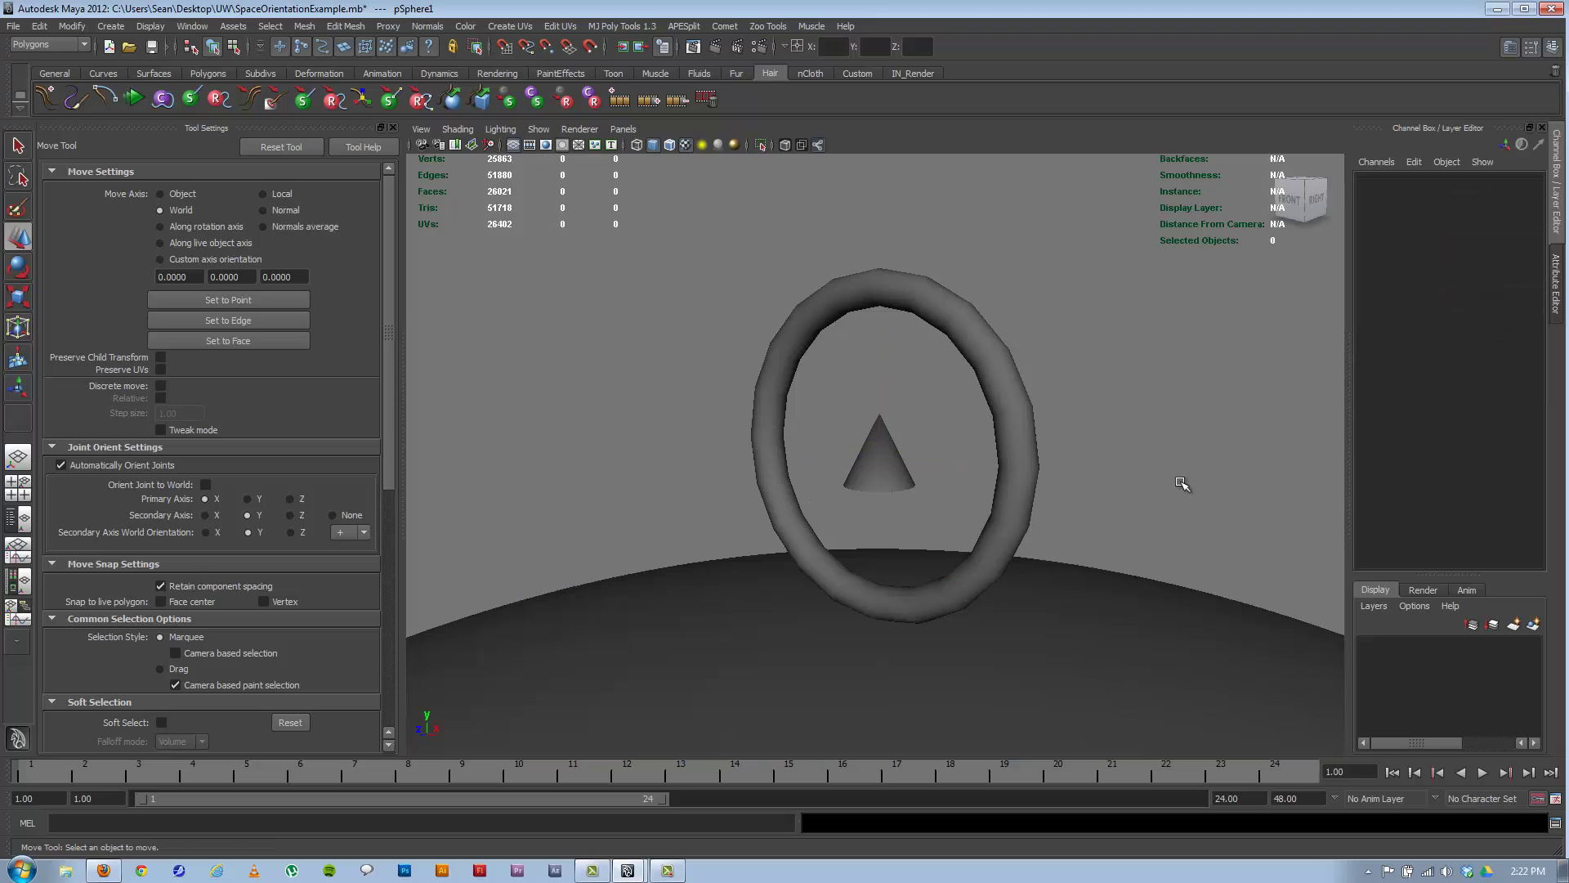
{"action": "left_click", "coordinate": [883, 459]}
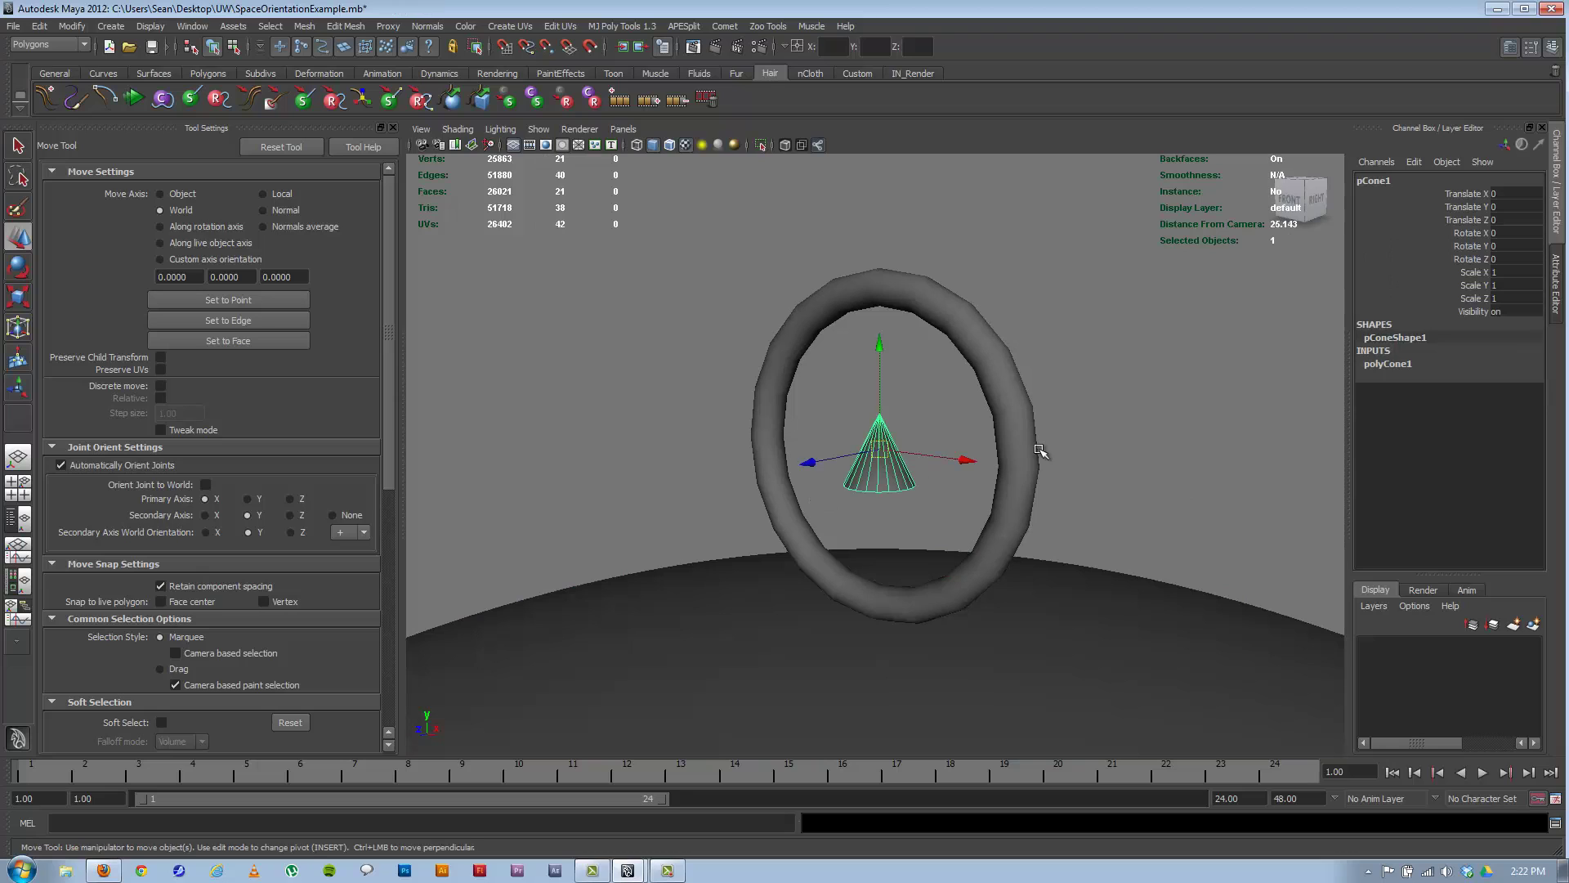
Step: Parent the torus pTorus1 under the ground sphere pSphere1 with P
{"action": "left_click", "coordinate": [1004, 388], "text": "shift"}
{"action": "key", "text": "p"}
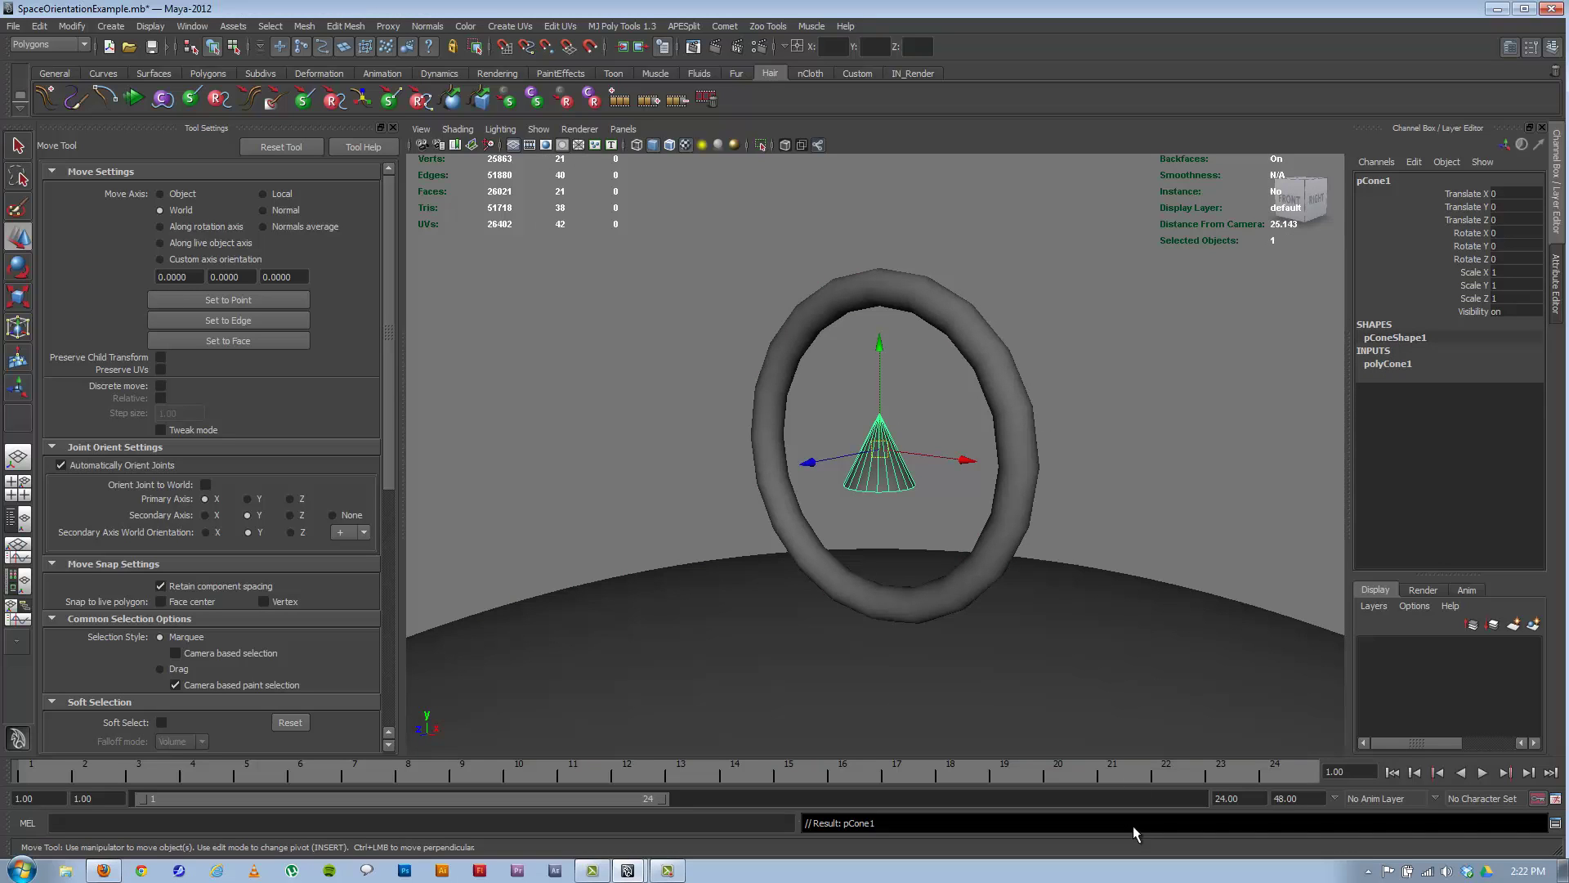
{"action": "left_click", "coordinate": [1003, 528]}
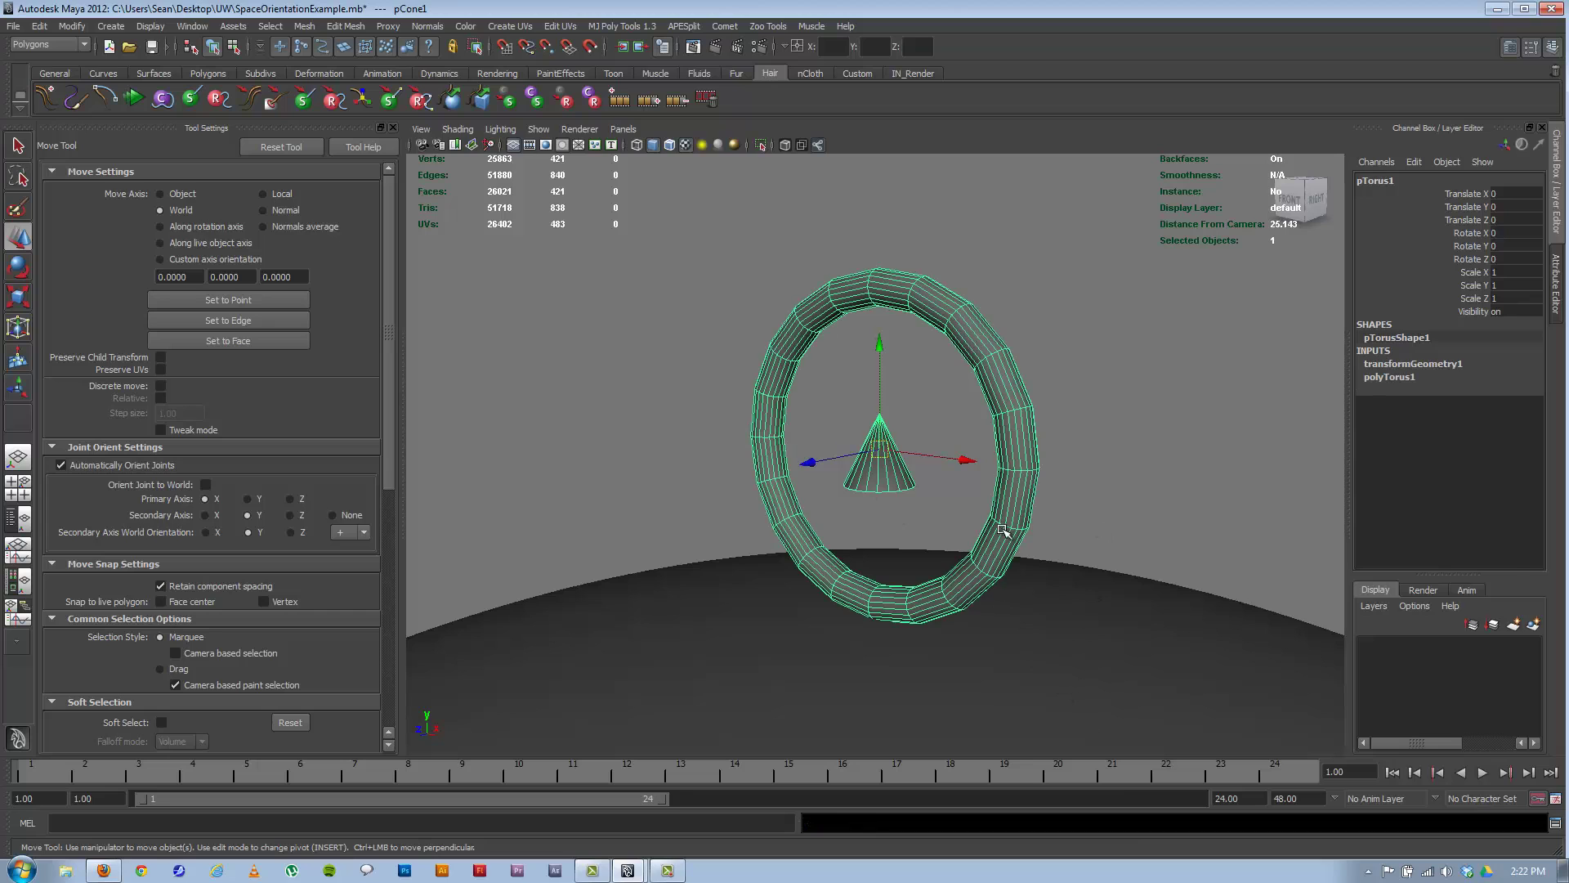
{"action": "left_click", "coordinate": [1062, 710]}
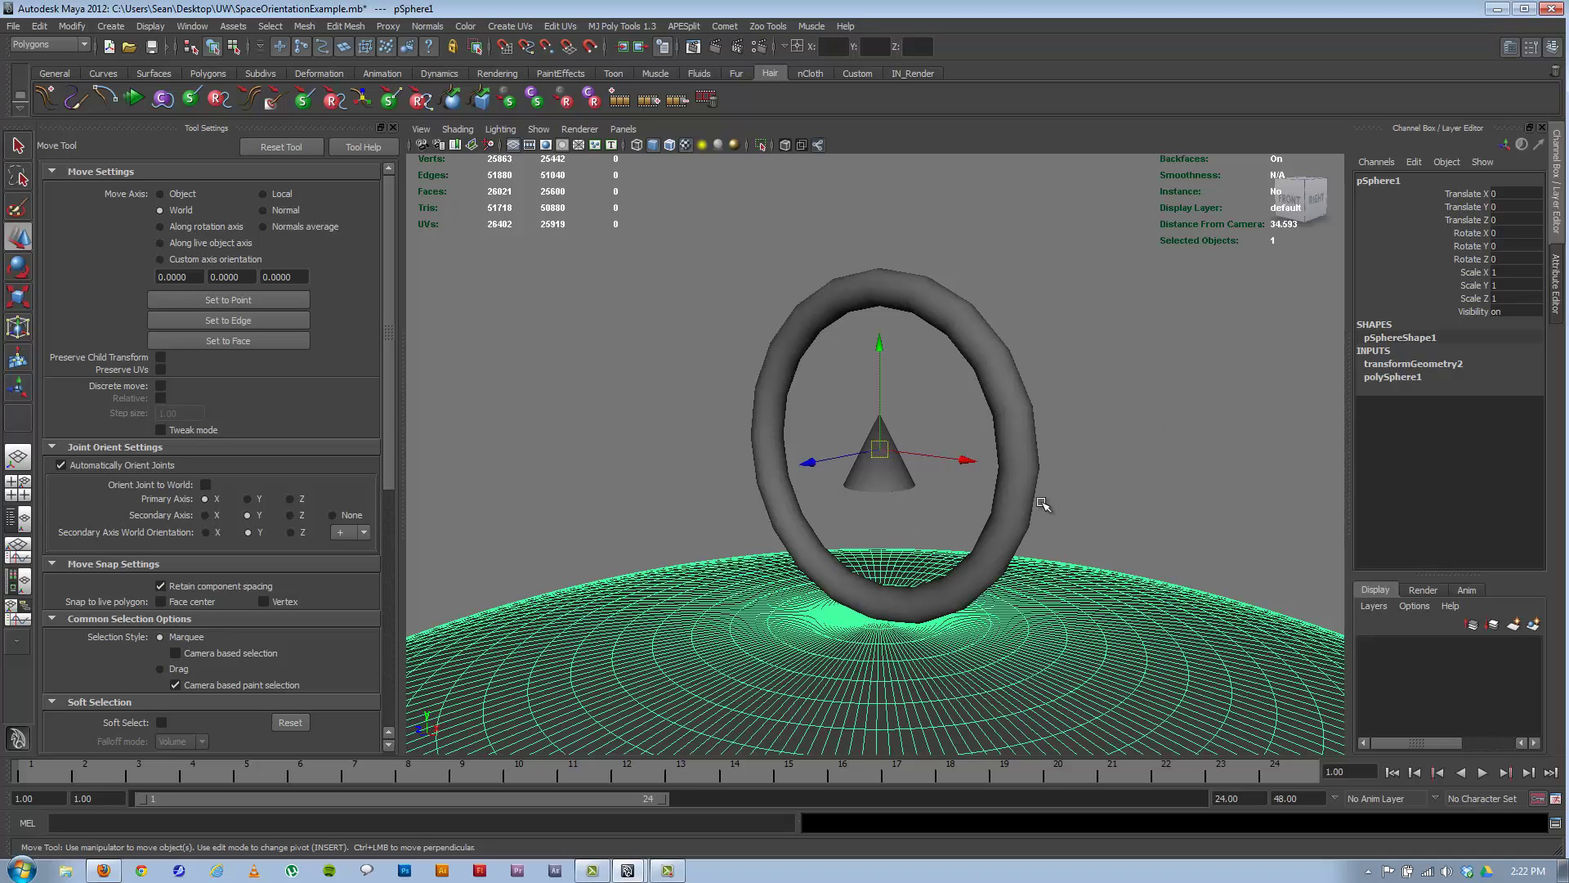
{"action": "left_click", "coordinate": [1038, 533]}
{"action": "left_click", "coordinate": [1059, 676], "text": "shift"}
{"action": "key", "text": "p"}
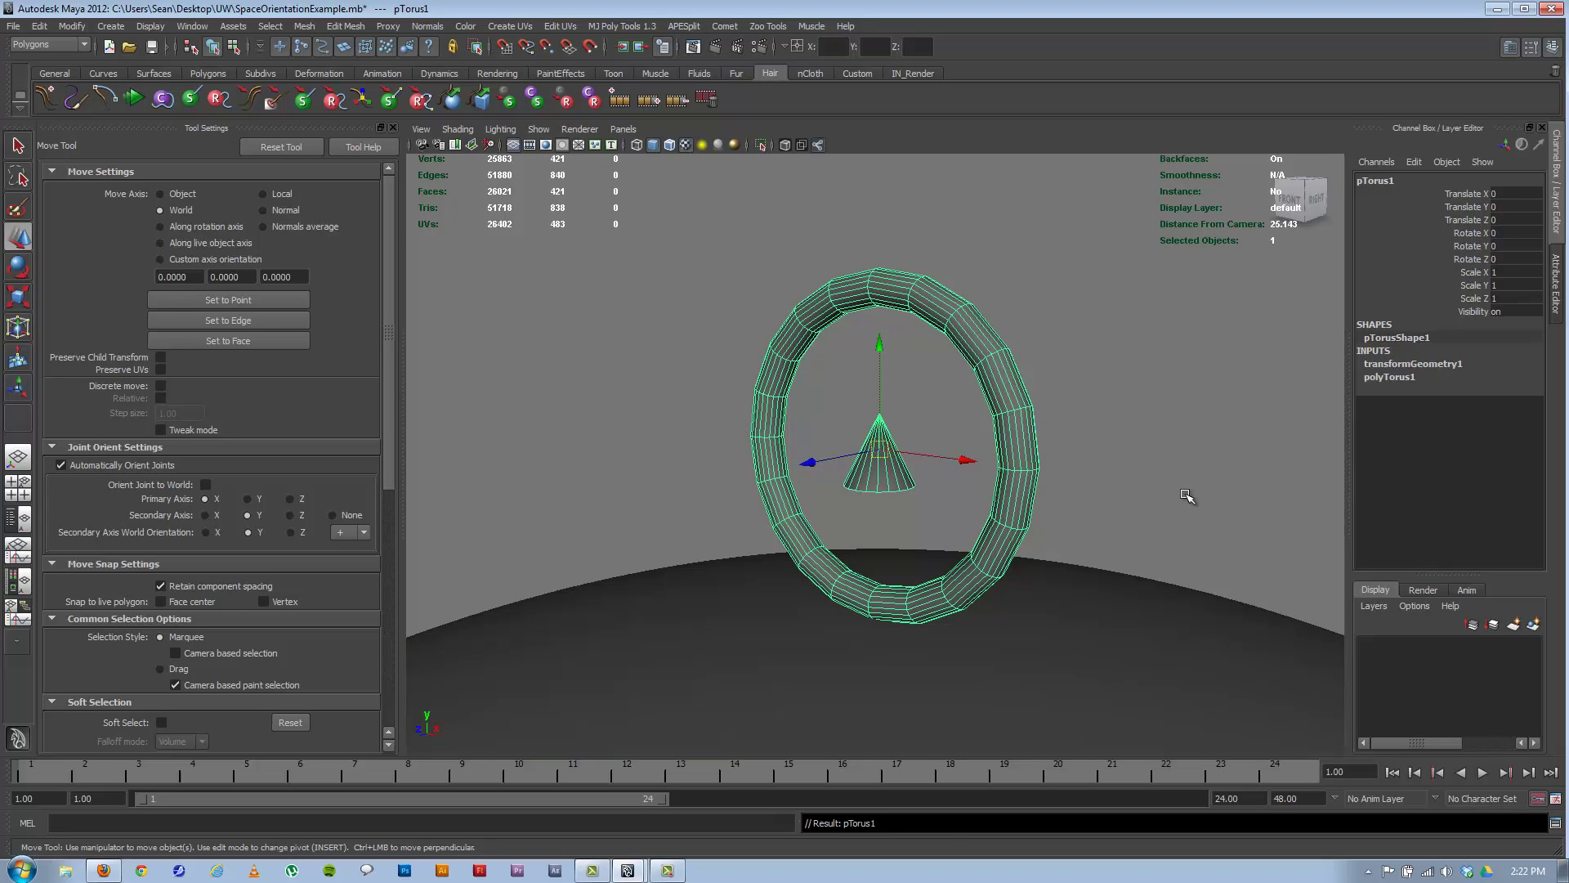
Step: Select the sphere to confirm its children highlight, then check the cone and torus selections
{"action": "left_click", "coordinate": [1188, 497]}
{"action": "left_click", "coordinate": [1008, 664]}
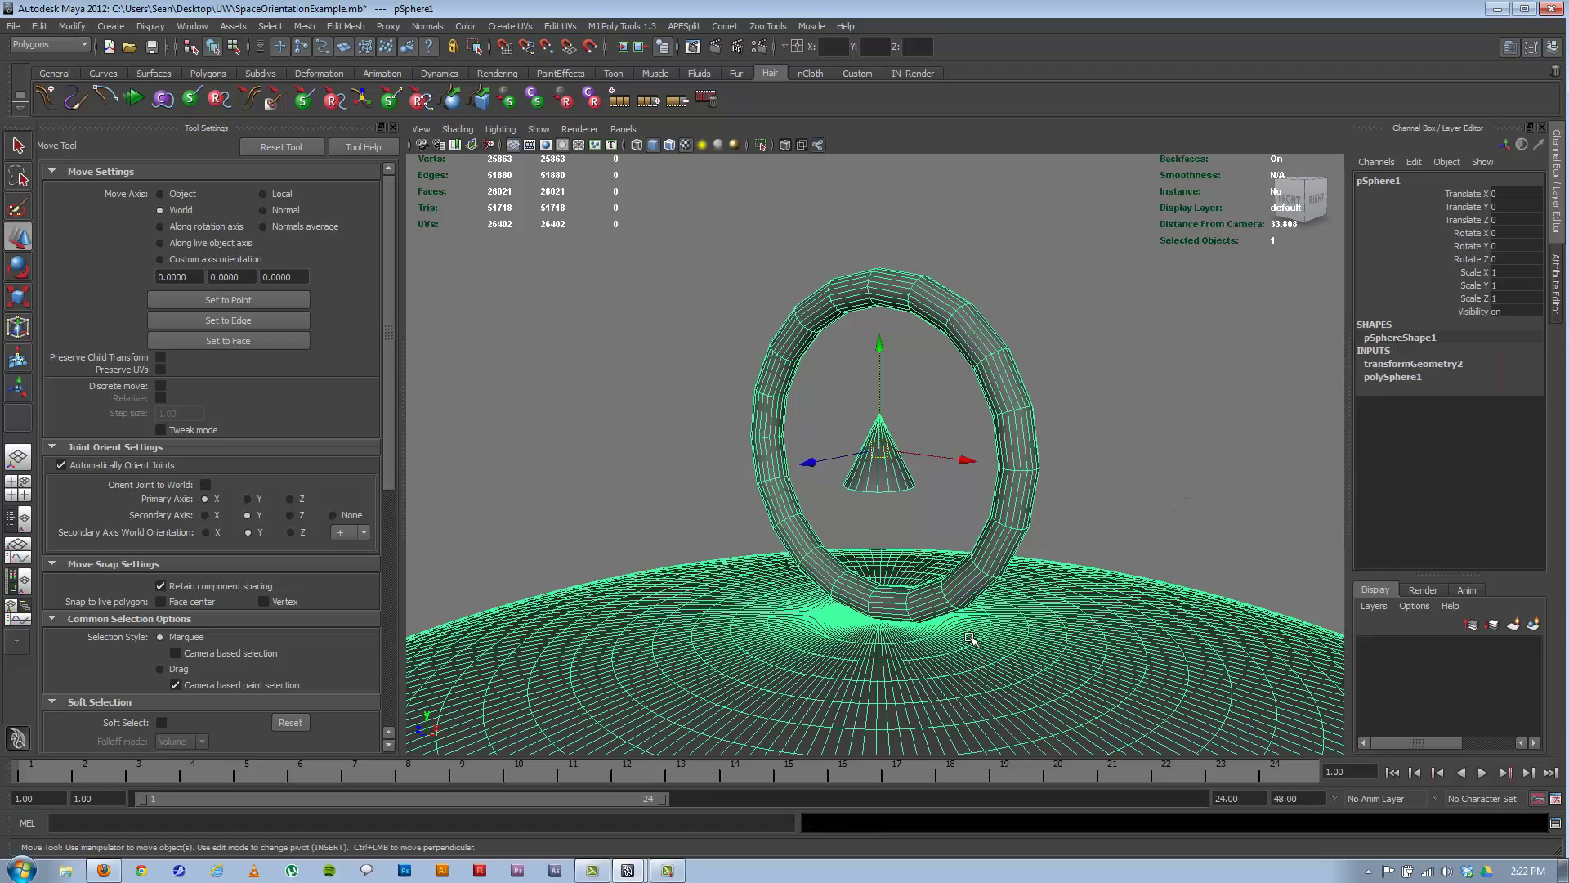
{"action": "left_click_drag", "start_coordinate": [876, 663], "coordinate": [884, 654], "text": "alt"}
{"action": "left_click", "coordinate": [1116, 477]}
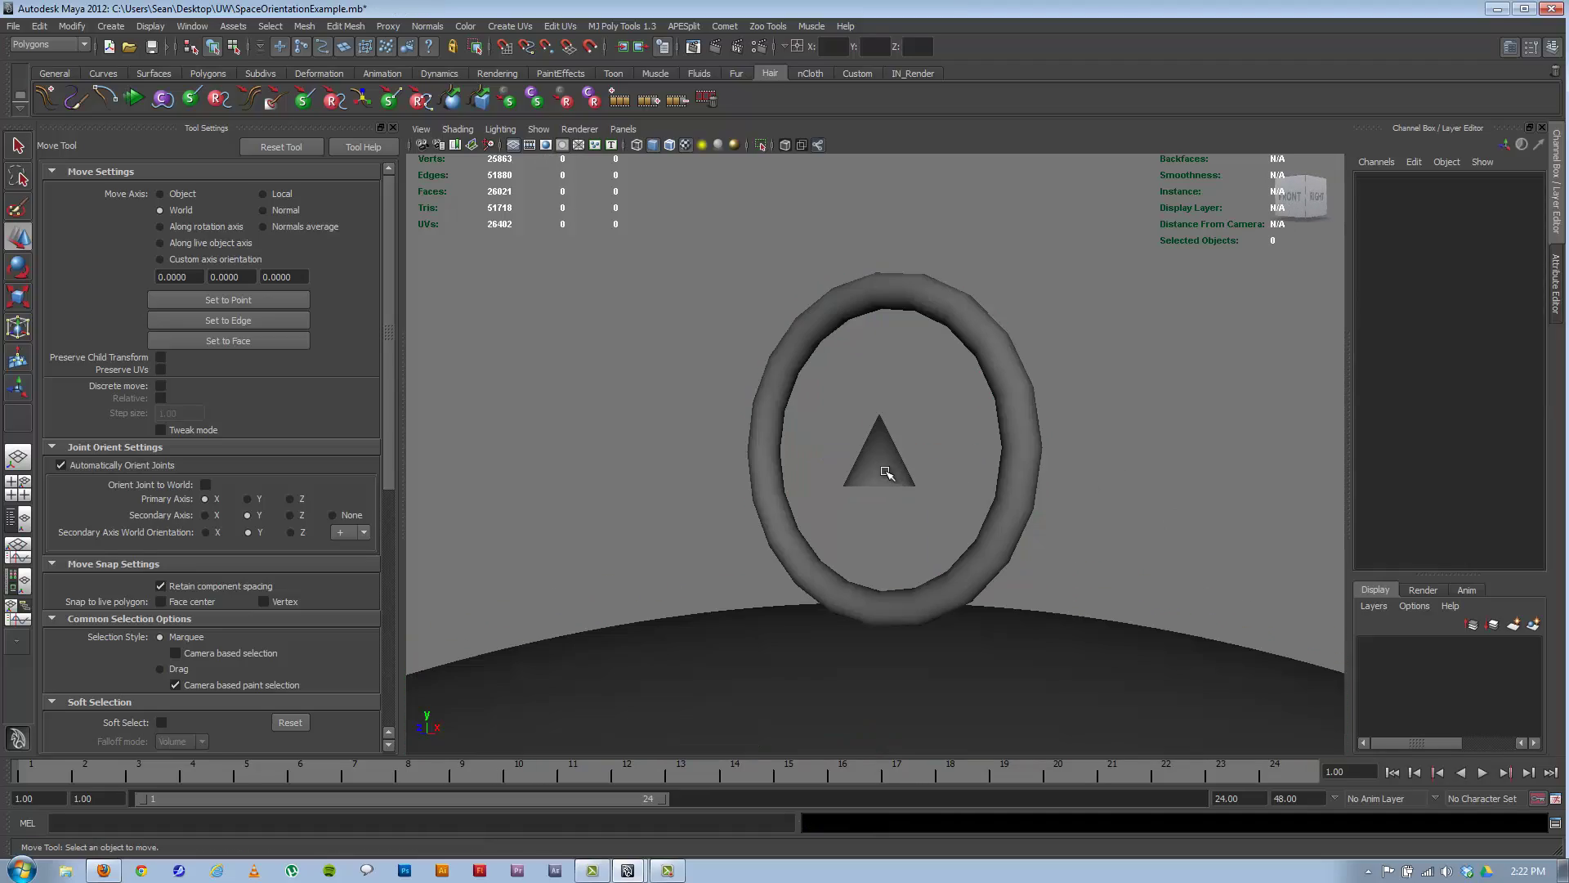
{"action": "left_click", "coordinate": [887, 472]}
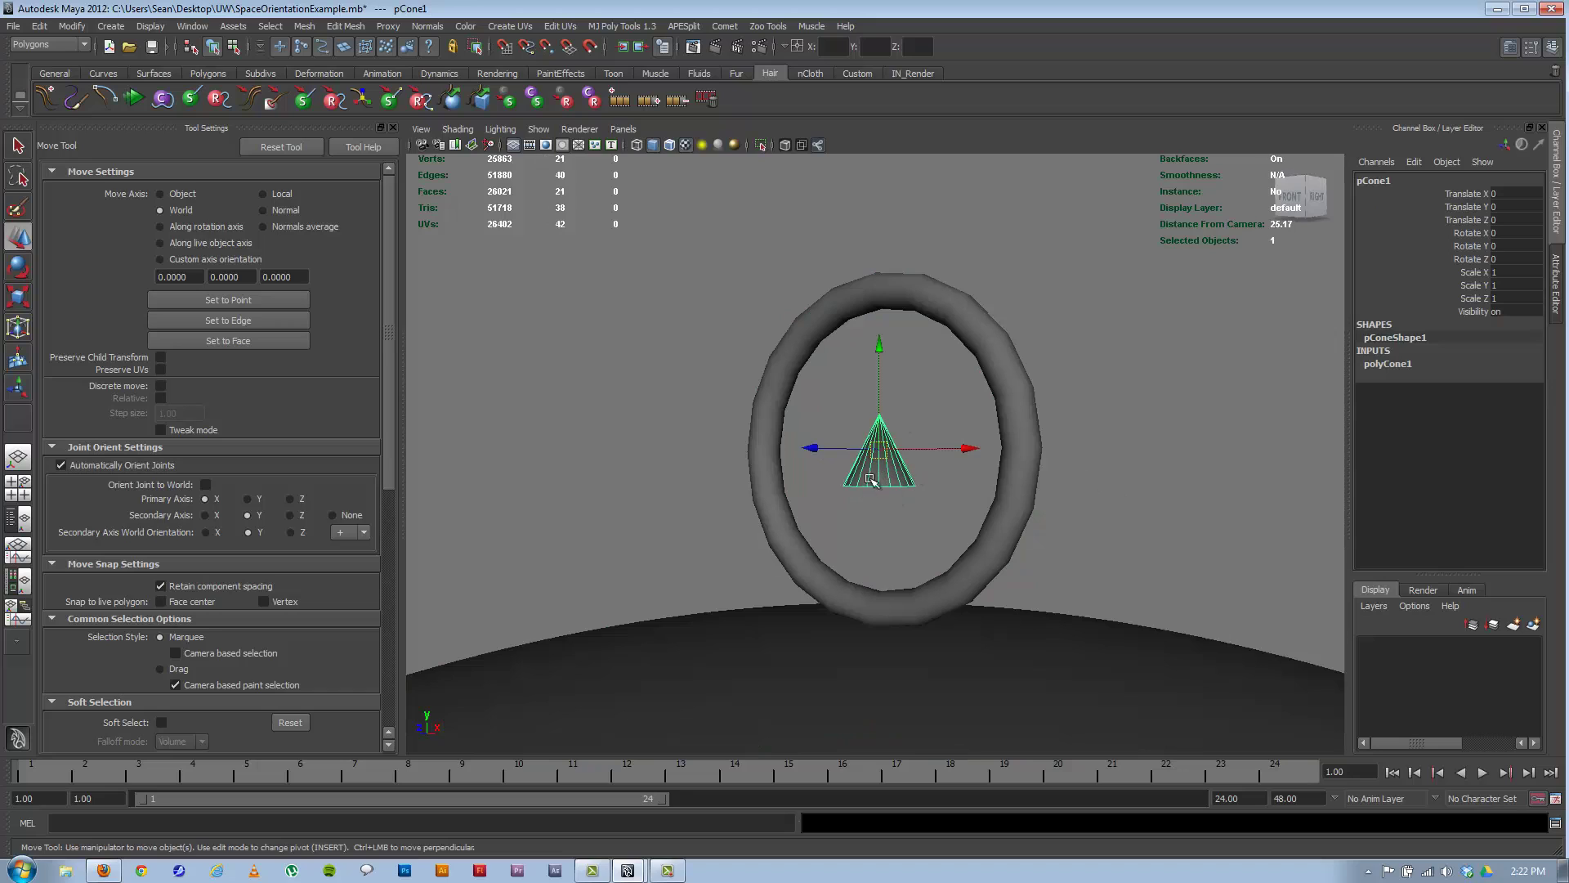
{"action": "left_click", "coordinate": [1010, 519]}
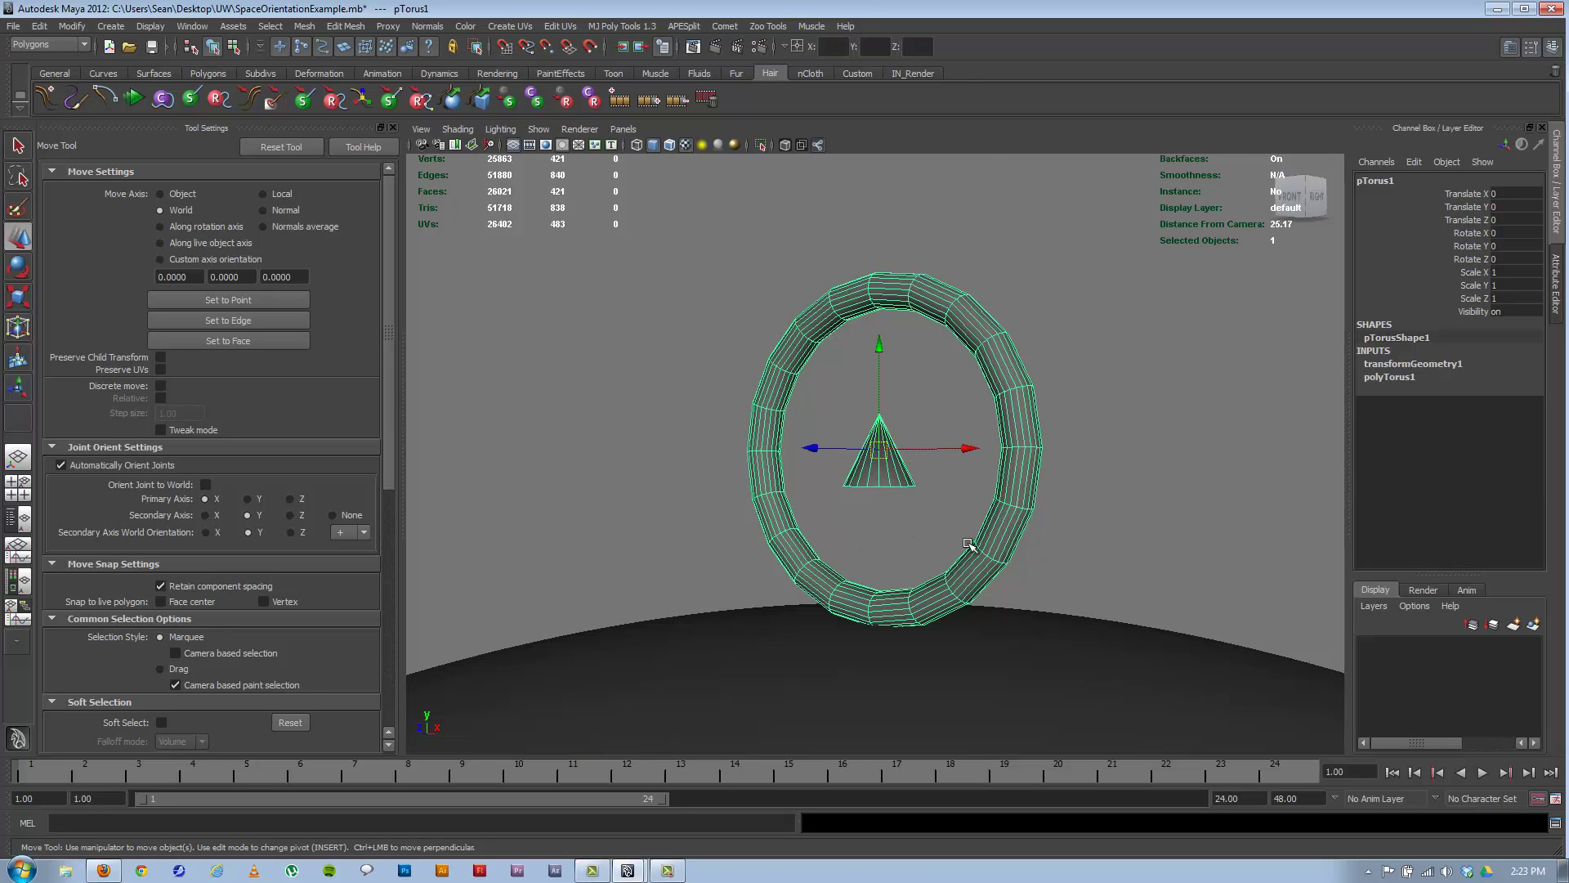
{"action": "left_click", "coordinate": [1059, 472]}
Step: Rotate pTorus1 to about 43.5° X and 39.9° Y, then drag it up and right
{"action": "left_click", "coordinate": [1005, 535]}
{"action": "key", "text": "e"}
{"action": "left_click_drag", "start_coordinate": [863, 437], "coordinate": [894, 549], "text": "alt"}
{"action": "key", "text": "w"}
{"action": "left_click_drag", "start_coordinate": [882, 473], "coordinate": [1025, 388]}
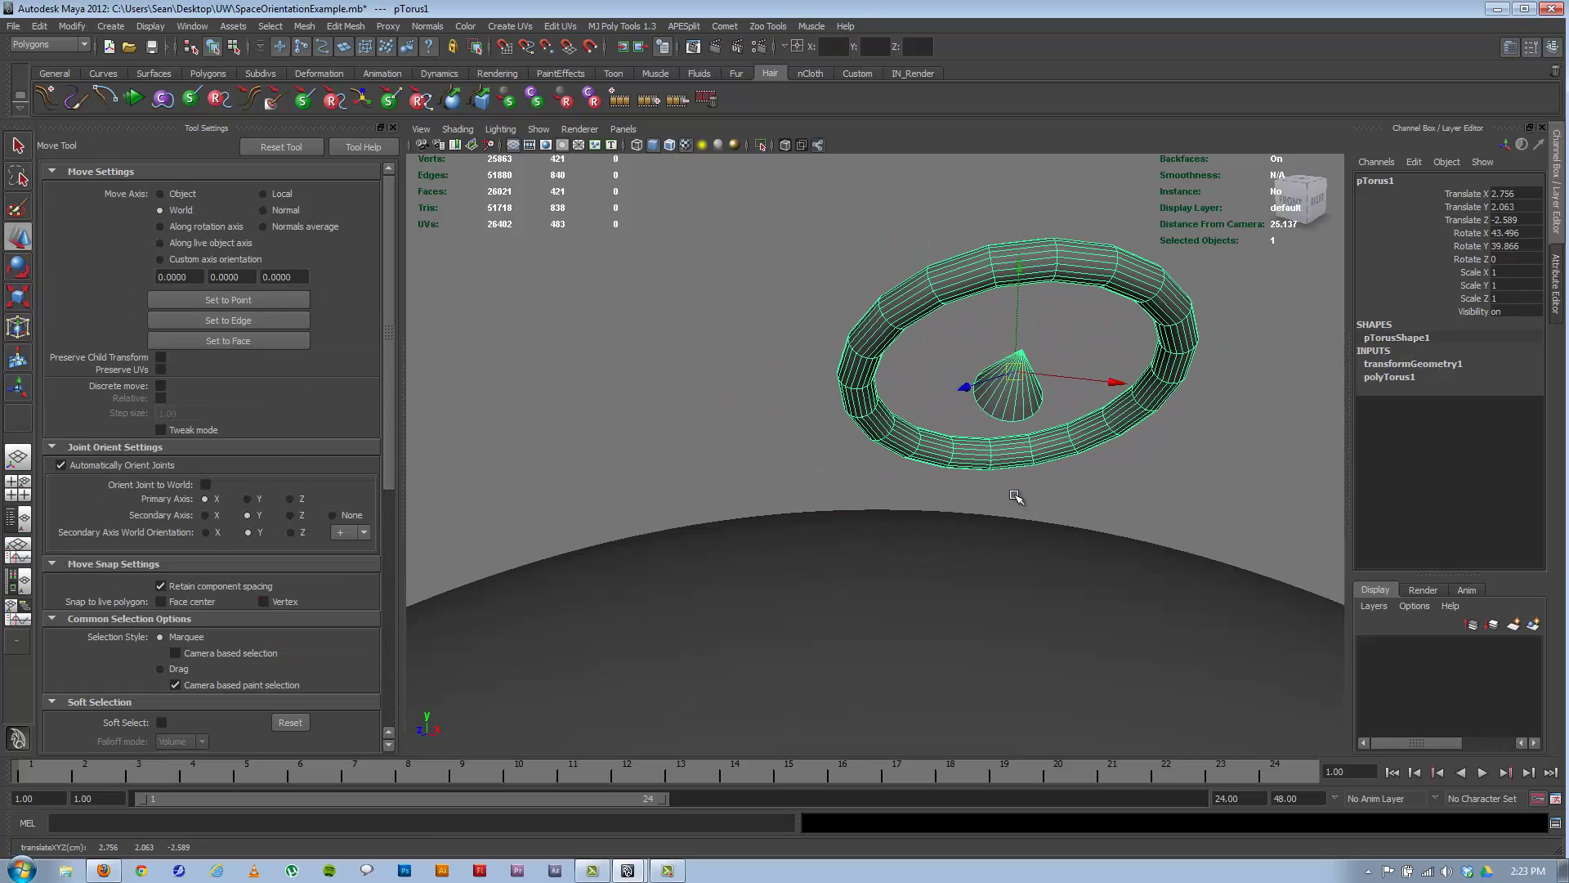
Step: Reselect the torus and slide it along X, Y and Z to 1.299, 3.479, -0.115
{"action": "left_click_drag", "start_coordinate": [1016, 497], "coordinate": [1054, 385], "text": "alt"}
{"action": "left_click", "coordinate": [1066, 405]}
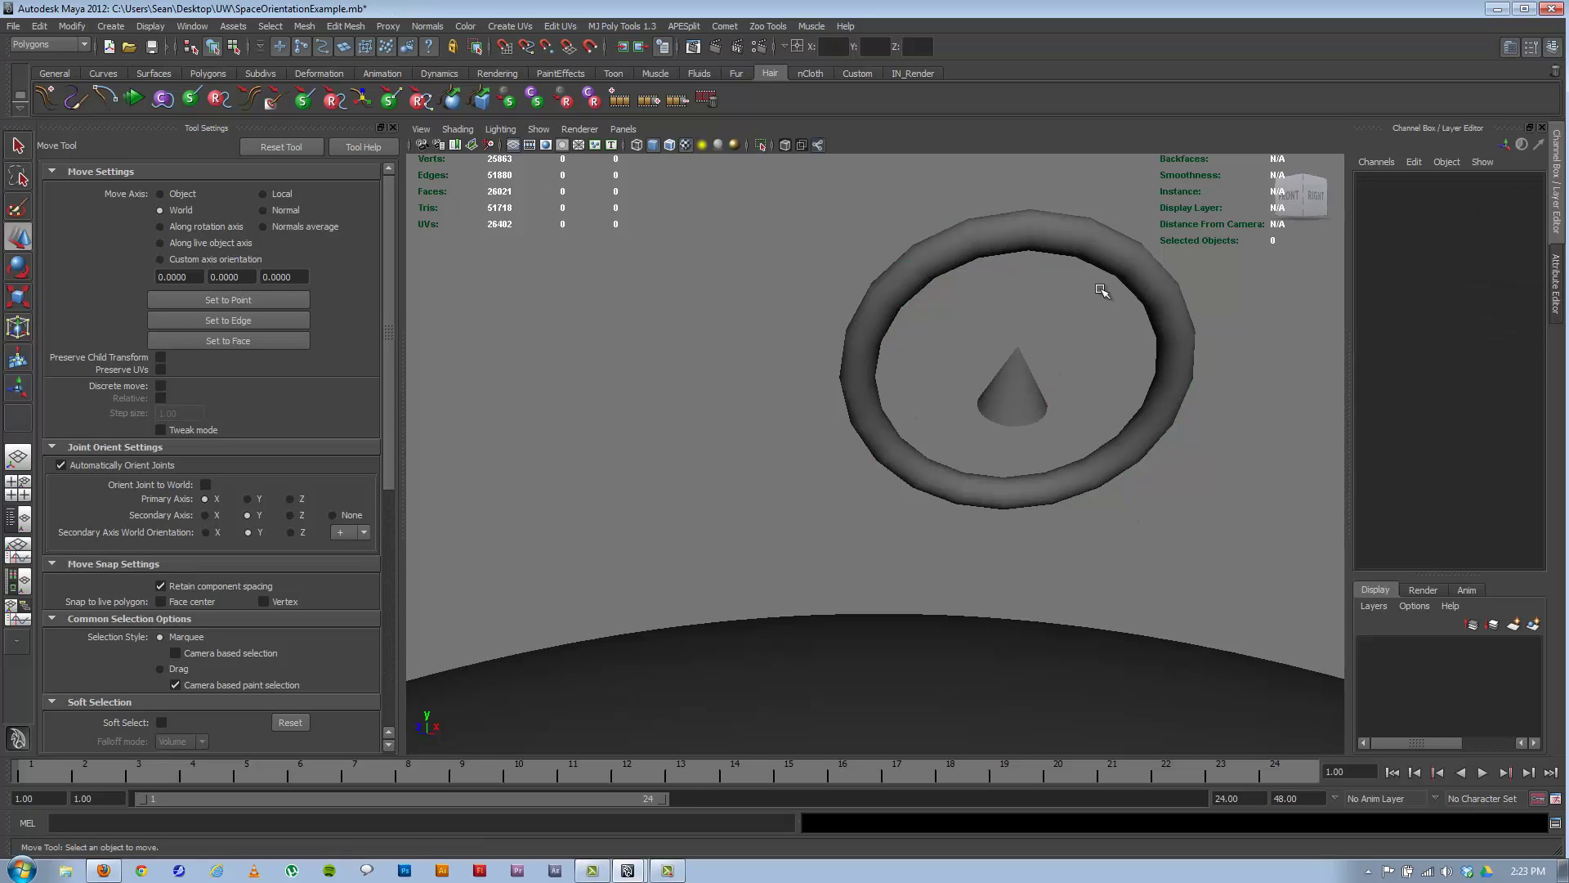
{"action": "left_click", "coordinate": [1021, 395]}
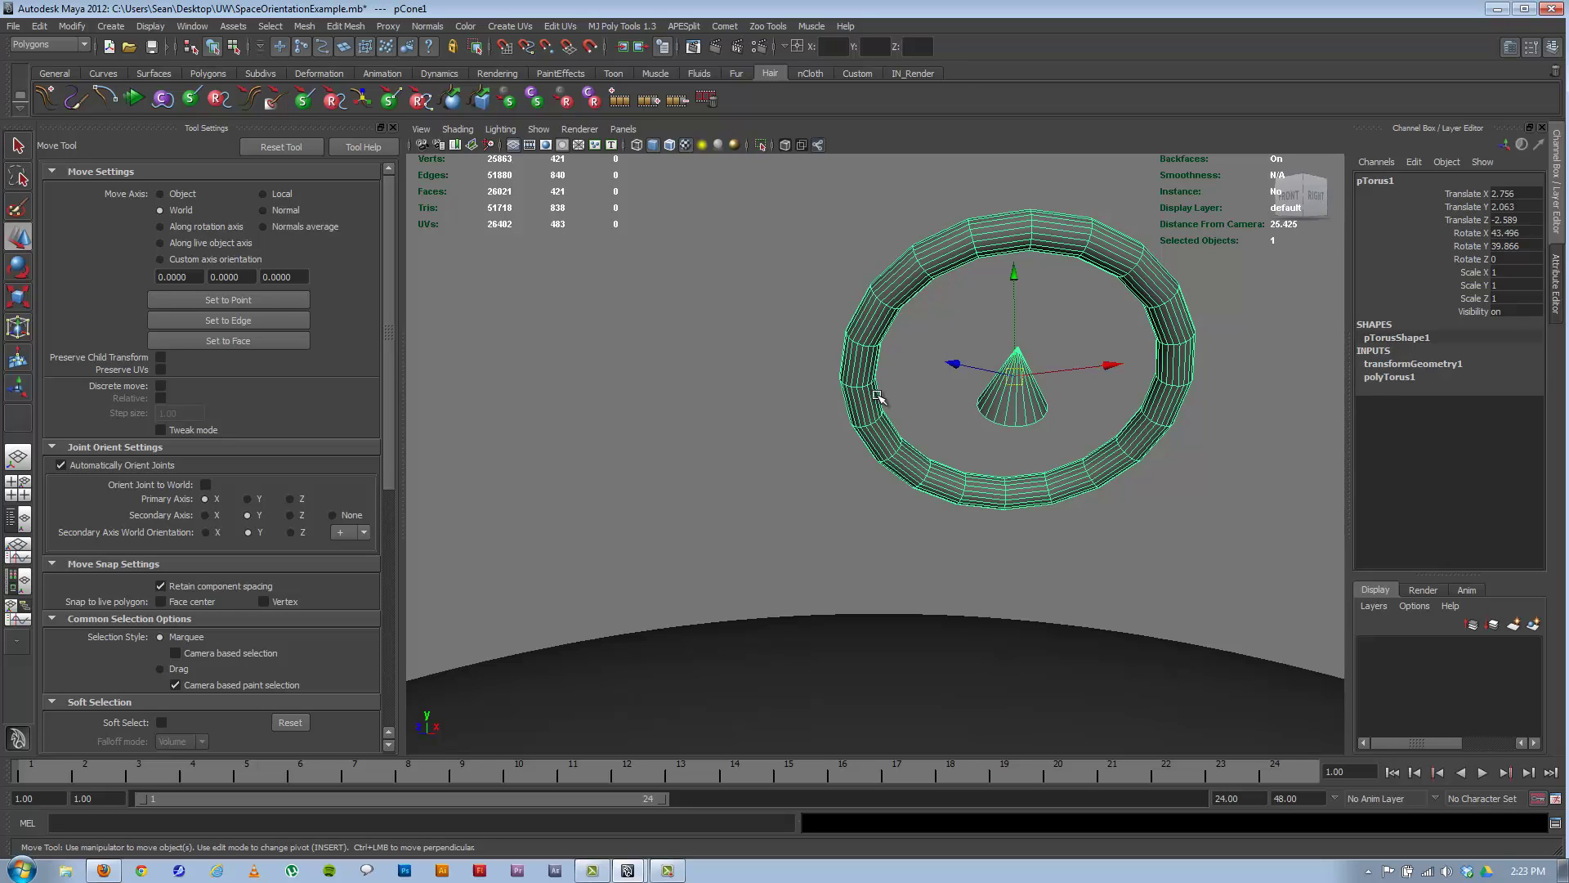
{"action": "left_click", "coordinate": [1037, 407]}
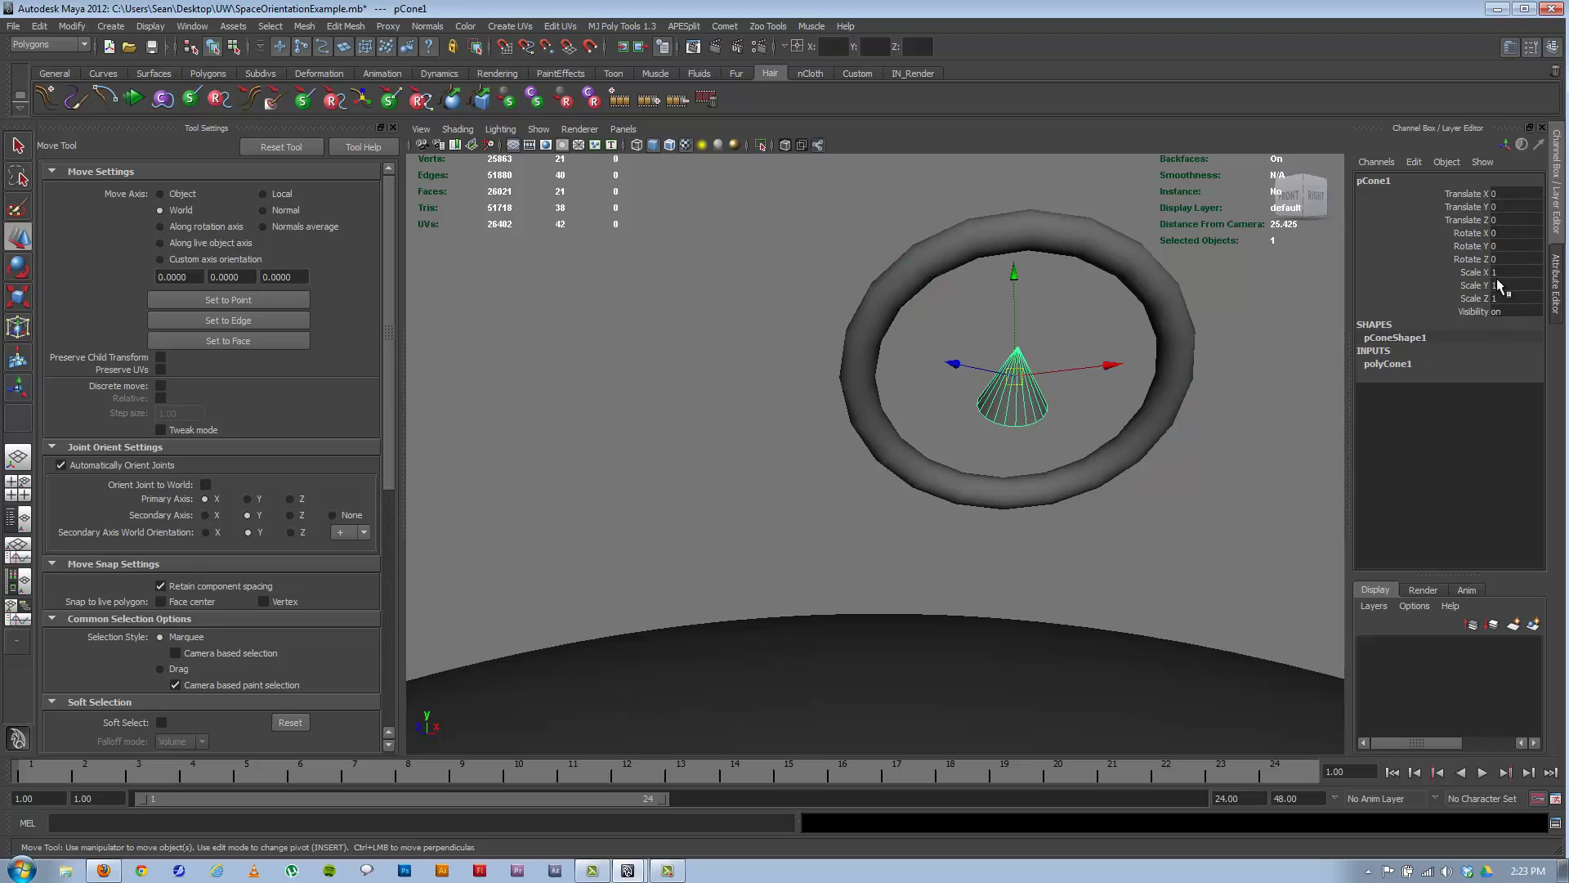
{"action": "left_click", "coordinate": [980, 248]}
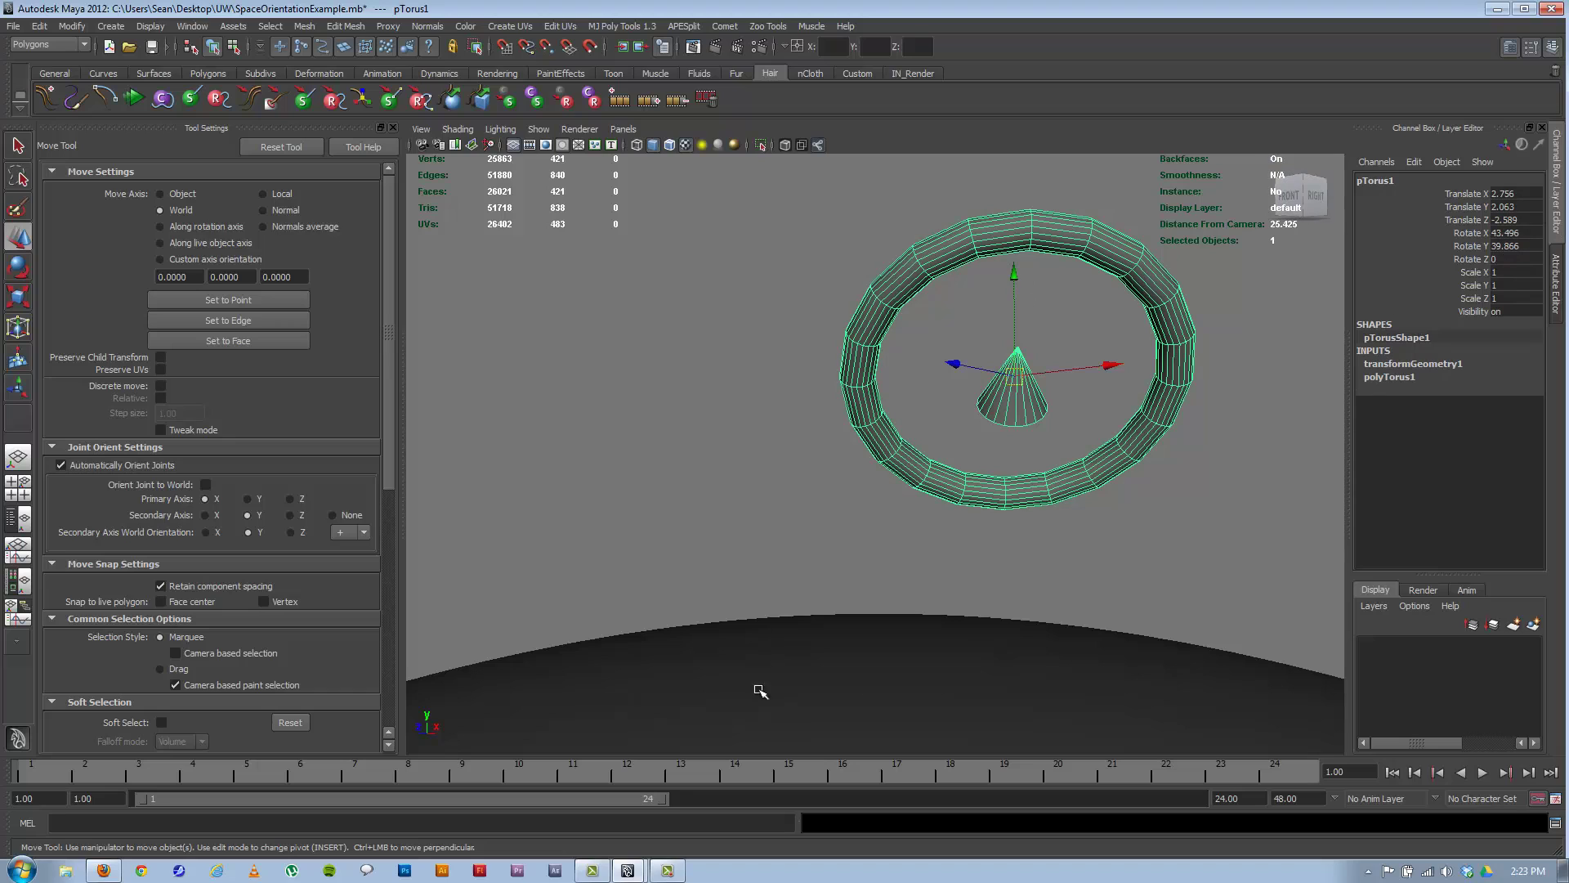
{"action": "left_click_drag", "start_coordinate": [653, 393], "coordinate": [664, 411], "text": "alt"}
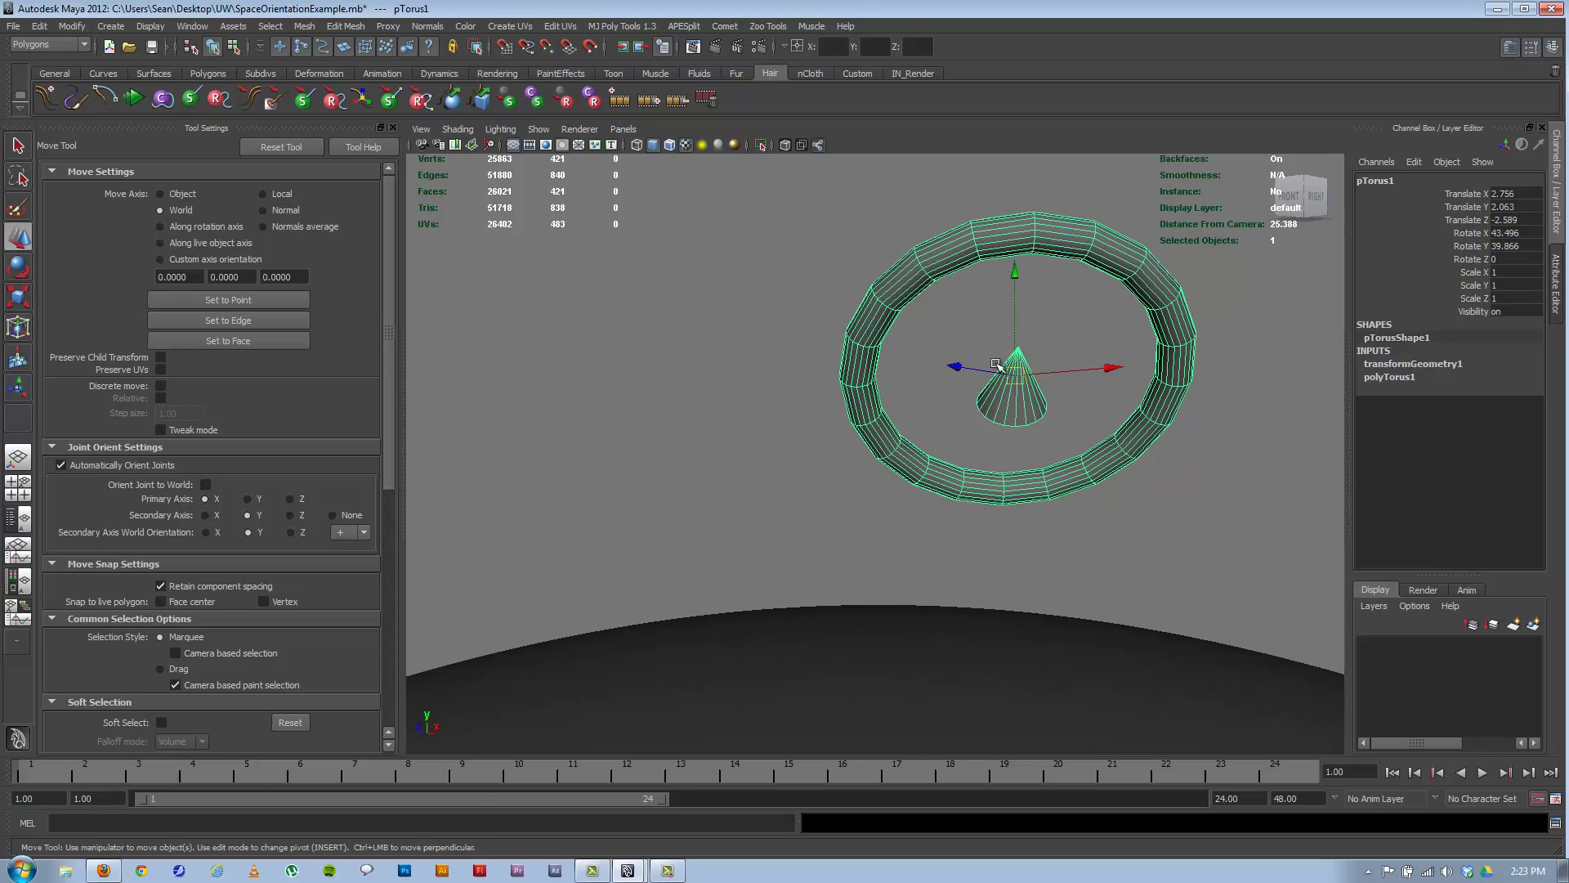
{"action": "left_click_drag", "start_coordinate": [940, 396], "coordinate": [869, 439], "text": "alt"}
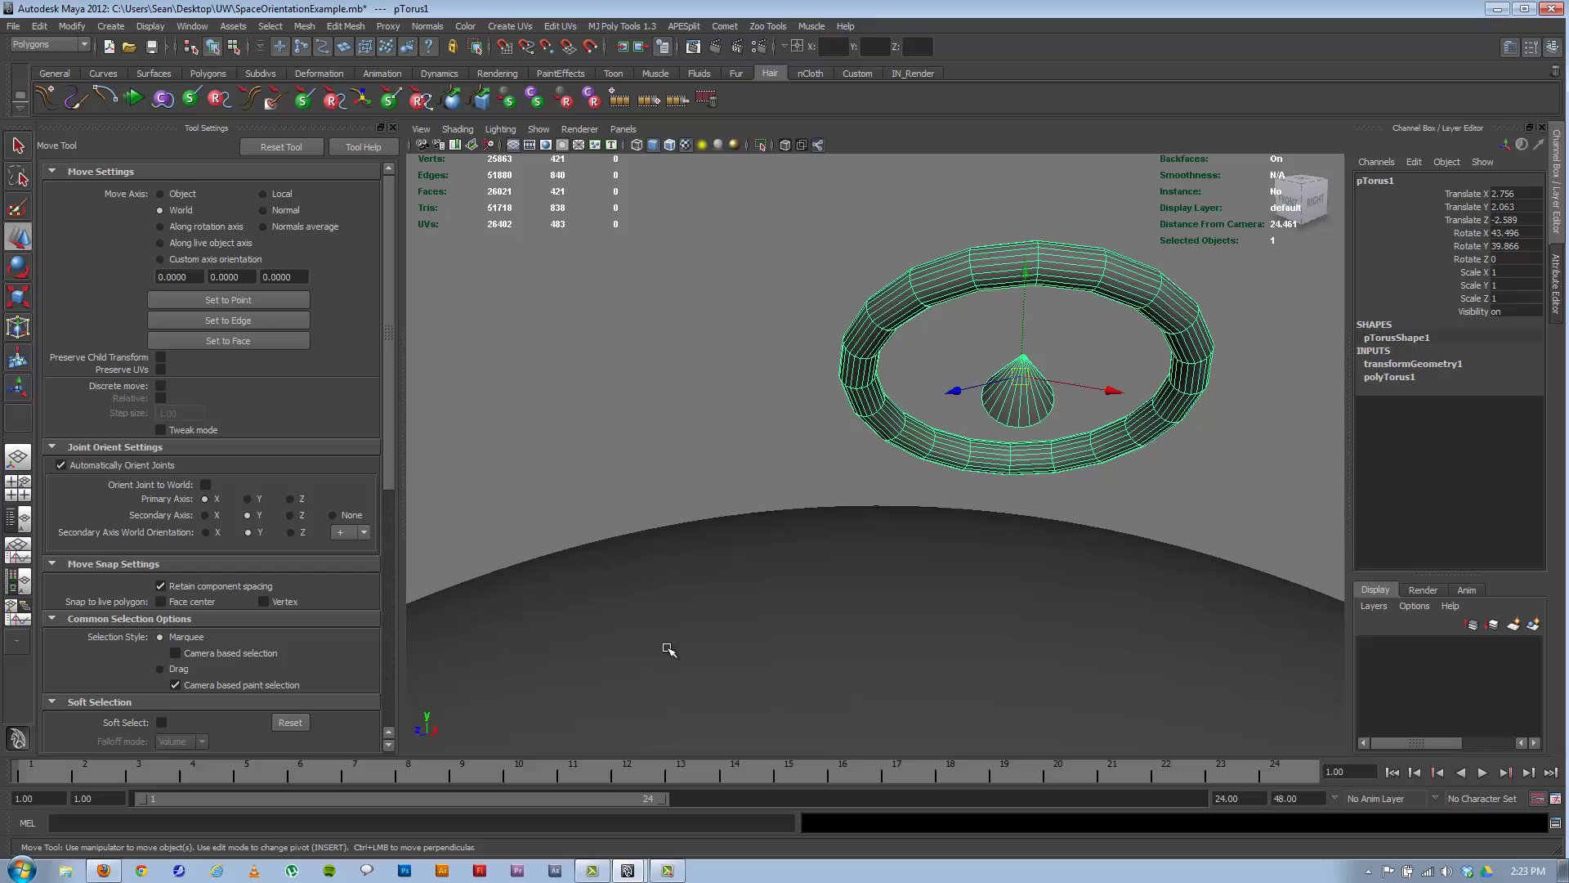
{"action": "left_click_drag", "start_coordinate": [1107, 389], "coordinate": [867, 402]}
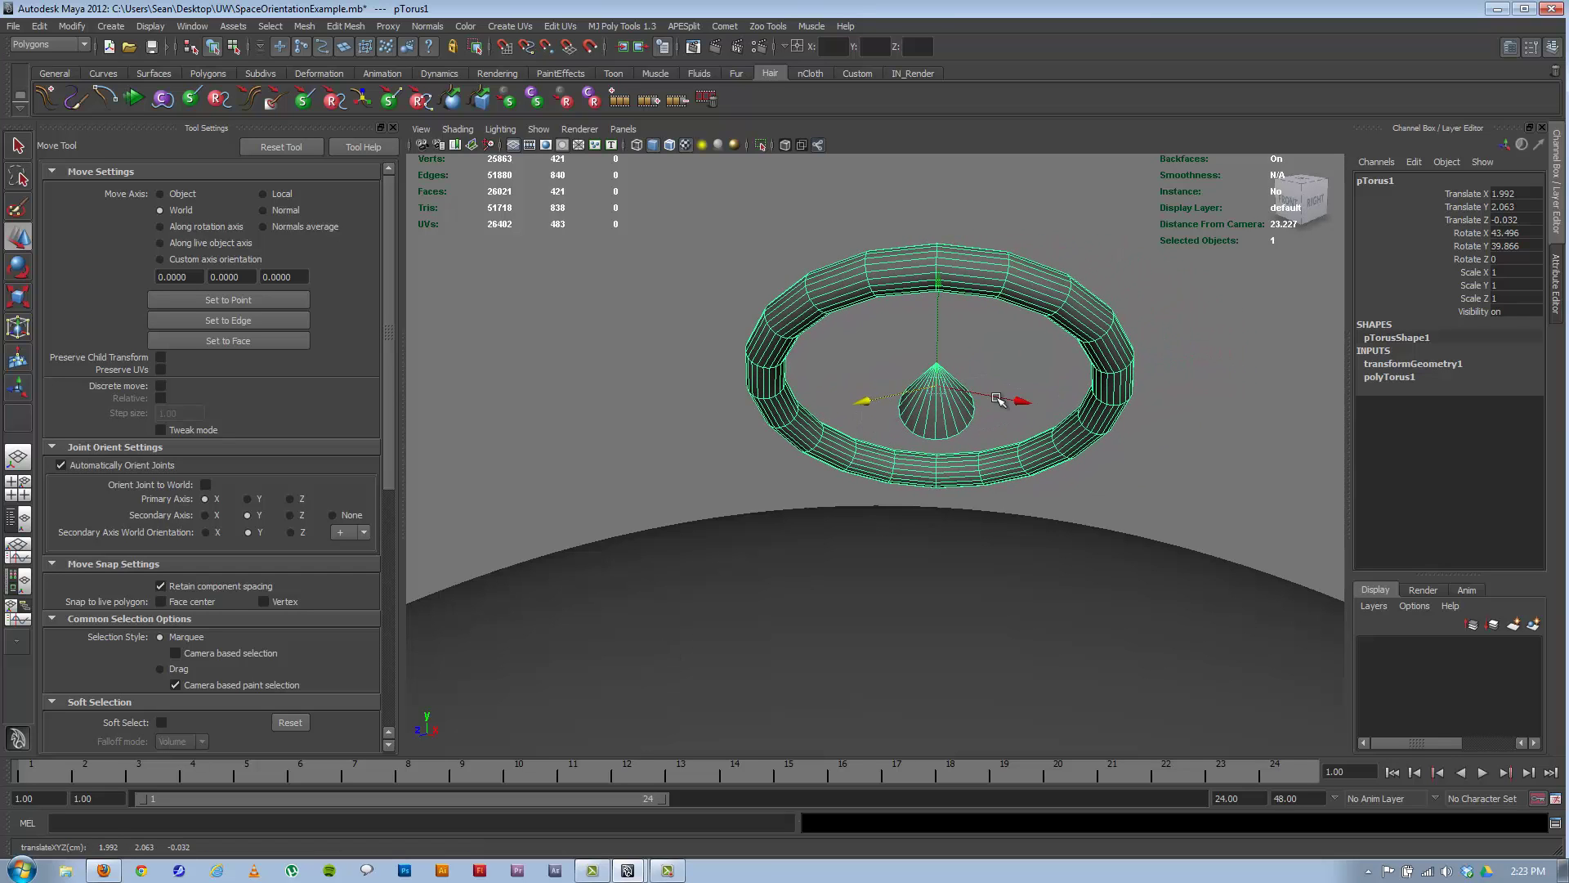
{"action": "left_click_drag", "start_coordinate": [940, 292], "coordinate": [940, 226]}
{"action": "left_click_drag", "start_coordinate": [1027, 342], "coordinate": [1000, 339]}
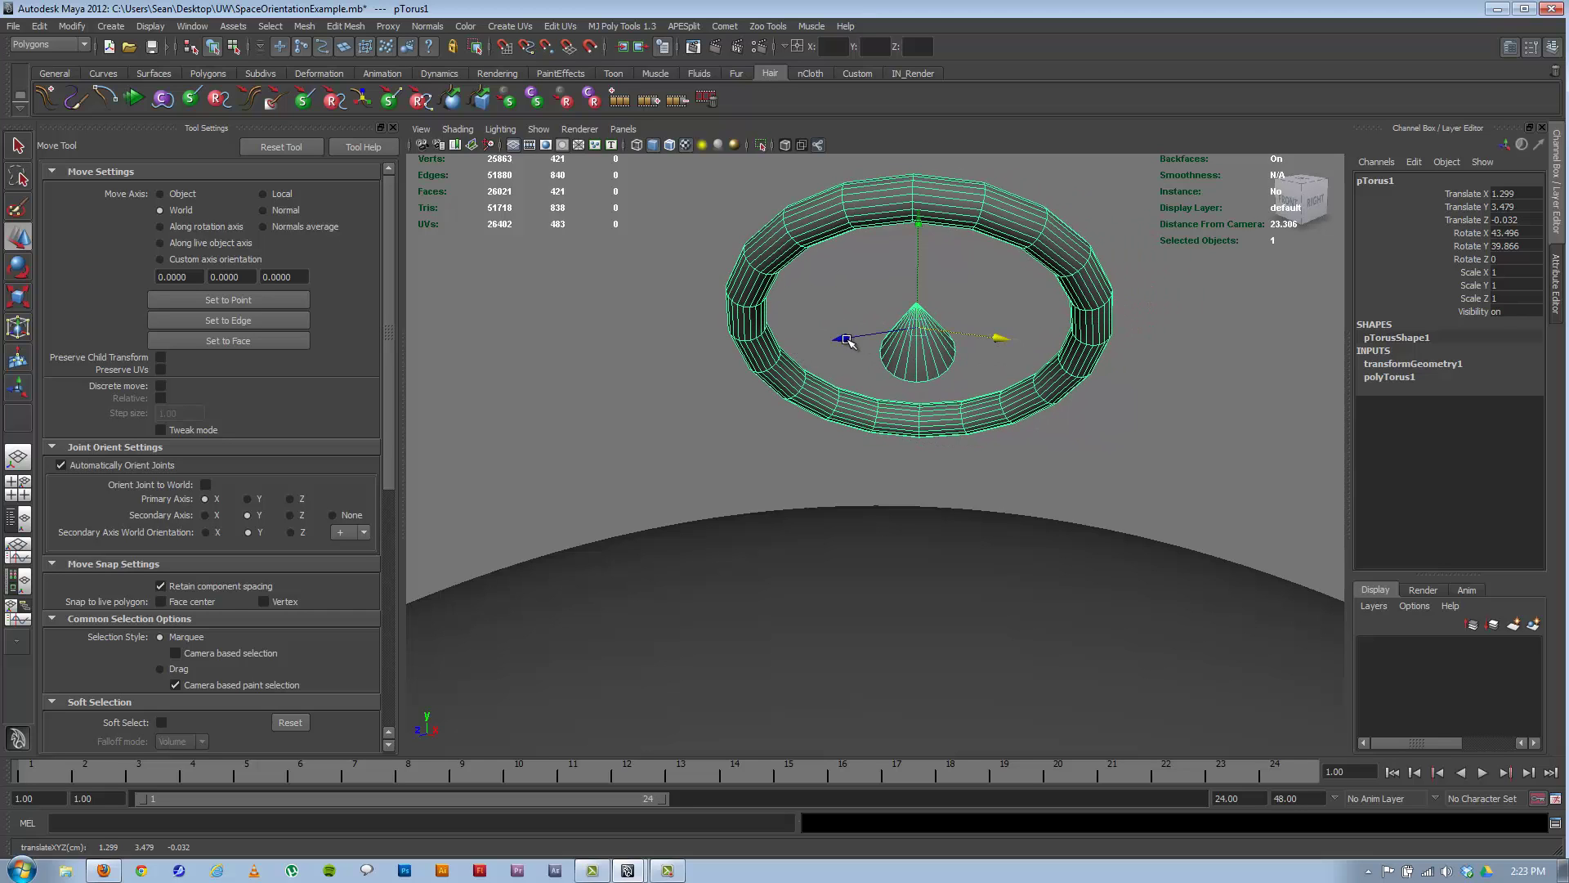
{"action": "left_click_drag", "start_coordinate": [846, 340], "coordinate": [850, 343]}
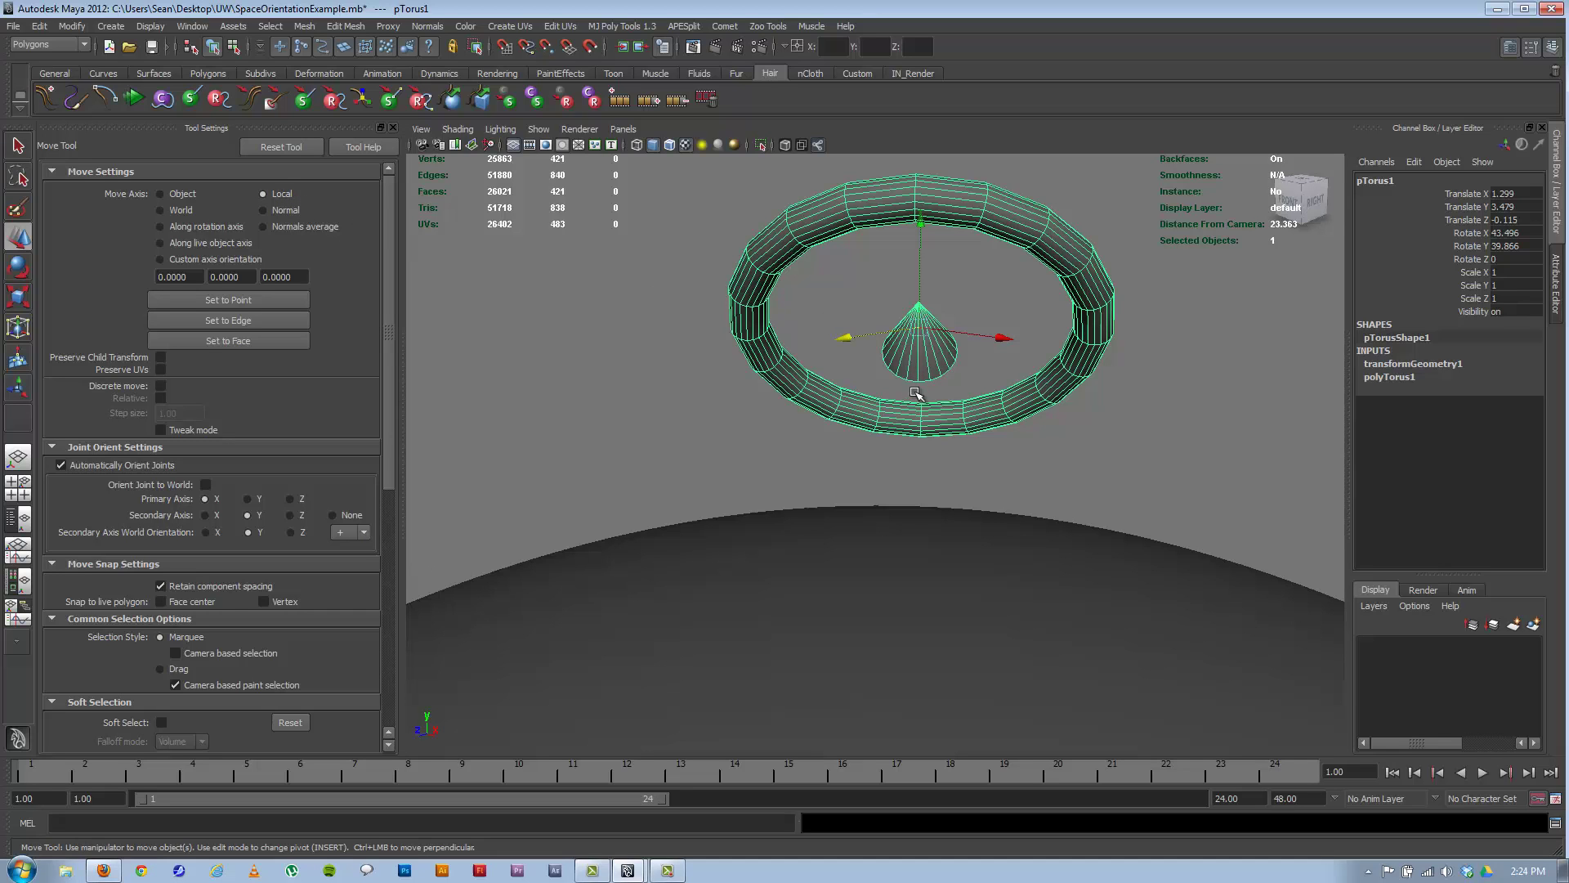
Step: Select pCone1, set Move Axis to Local, and test moves along its local axes, undoing them
{"action": "left_click_drag", "start_coordinate": [916, 394], "coordinate": [814, 302], "text": "alt"}
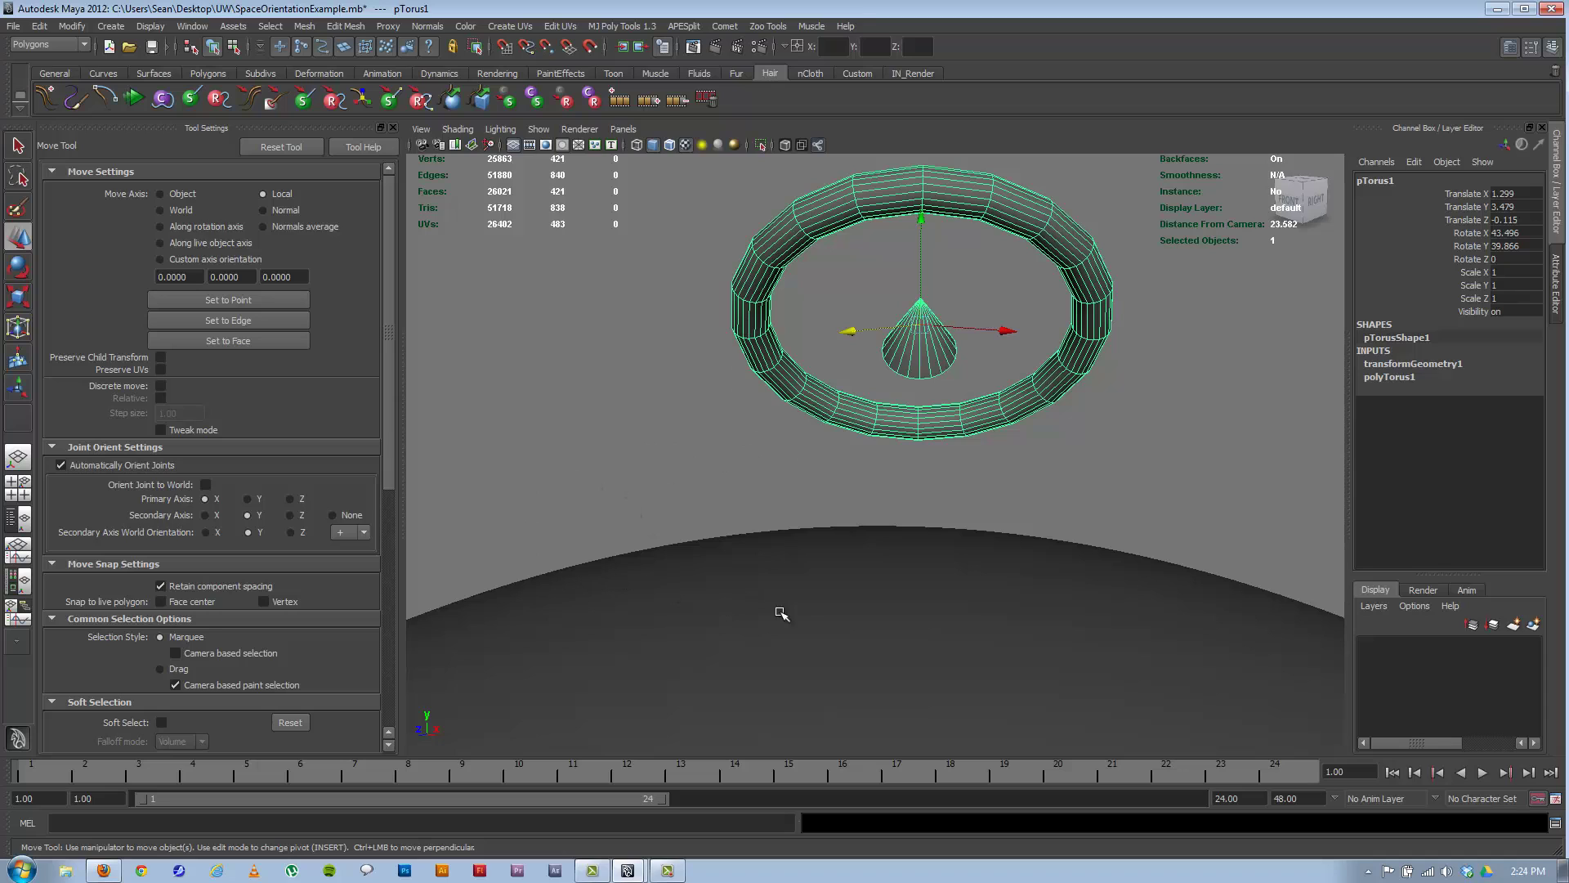
{"action": "left_click", "coordinate": [850, 609]}
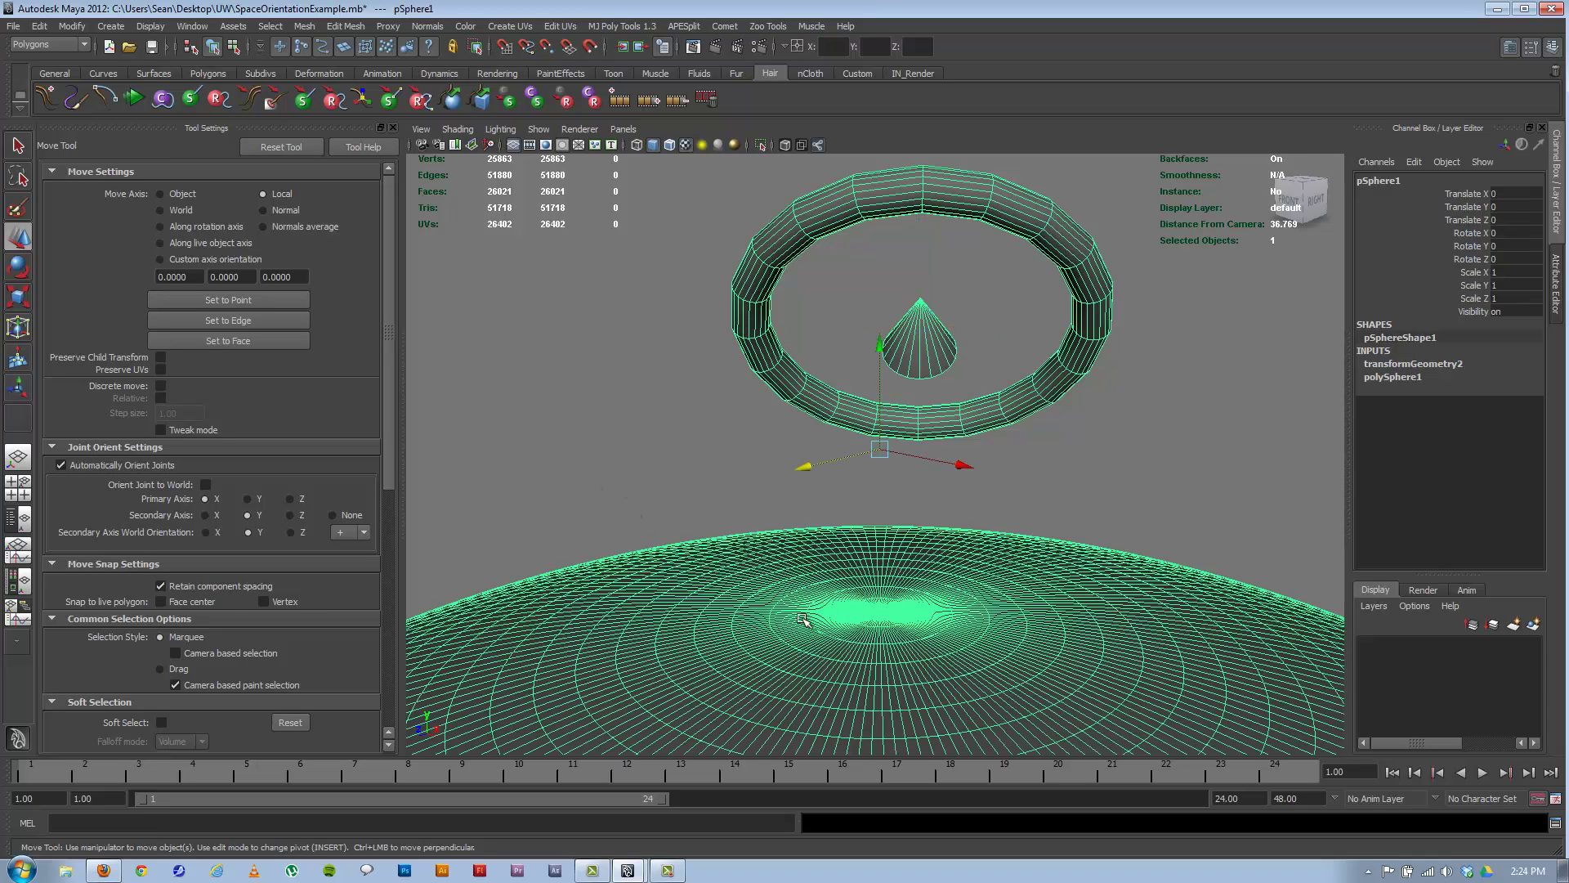
{"action": "left_click", "coordinate": [1028, 376]}
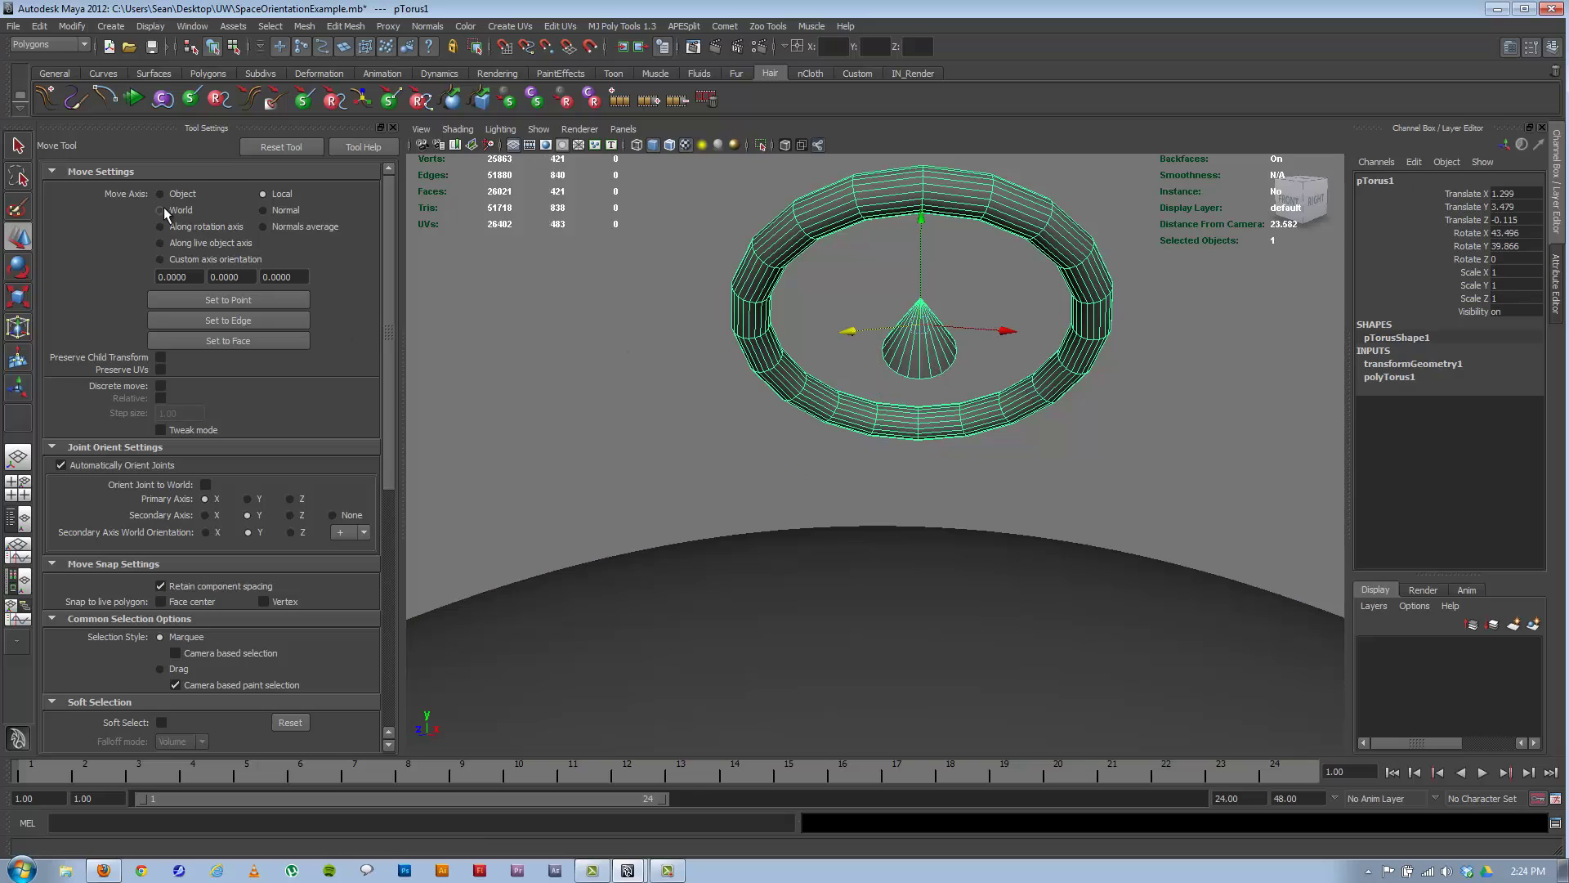
{"action": "left_click", "coordinate": [922, 357]}
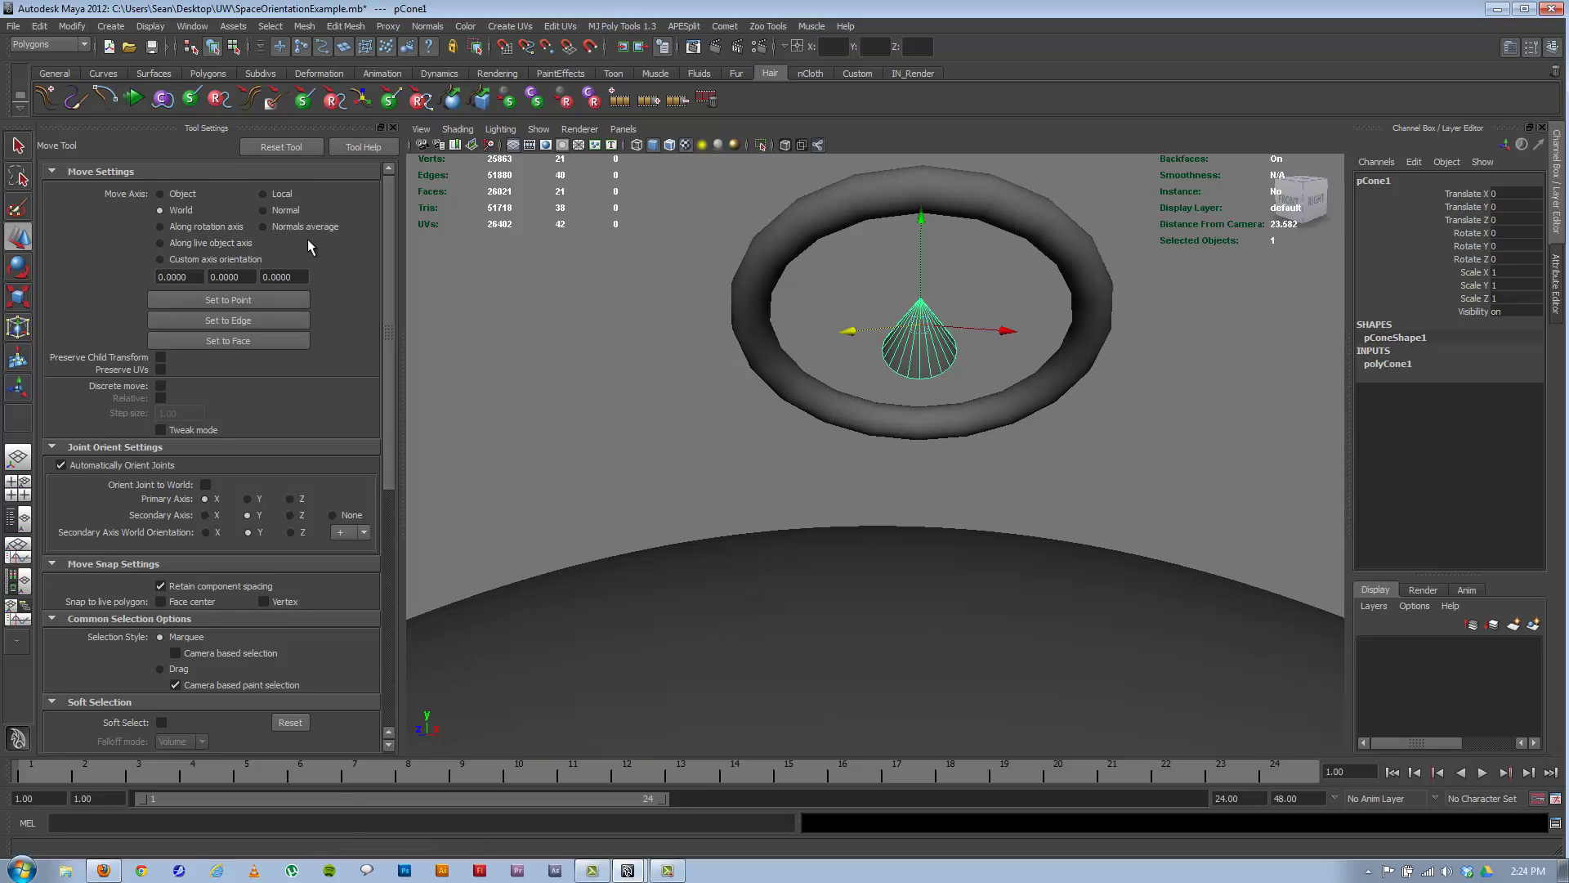
{"action": "left_click", "coordinate": [278, 194]}
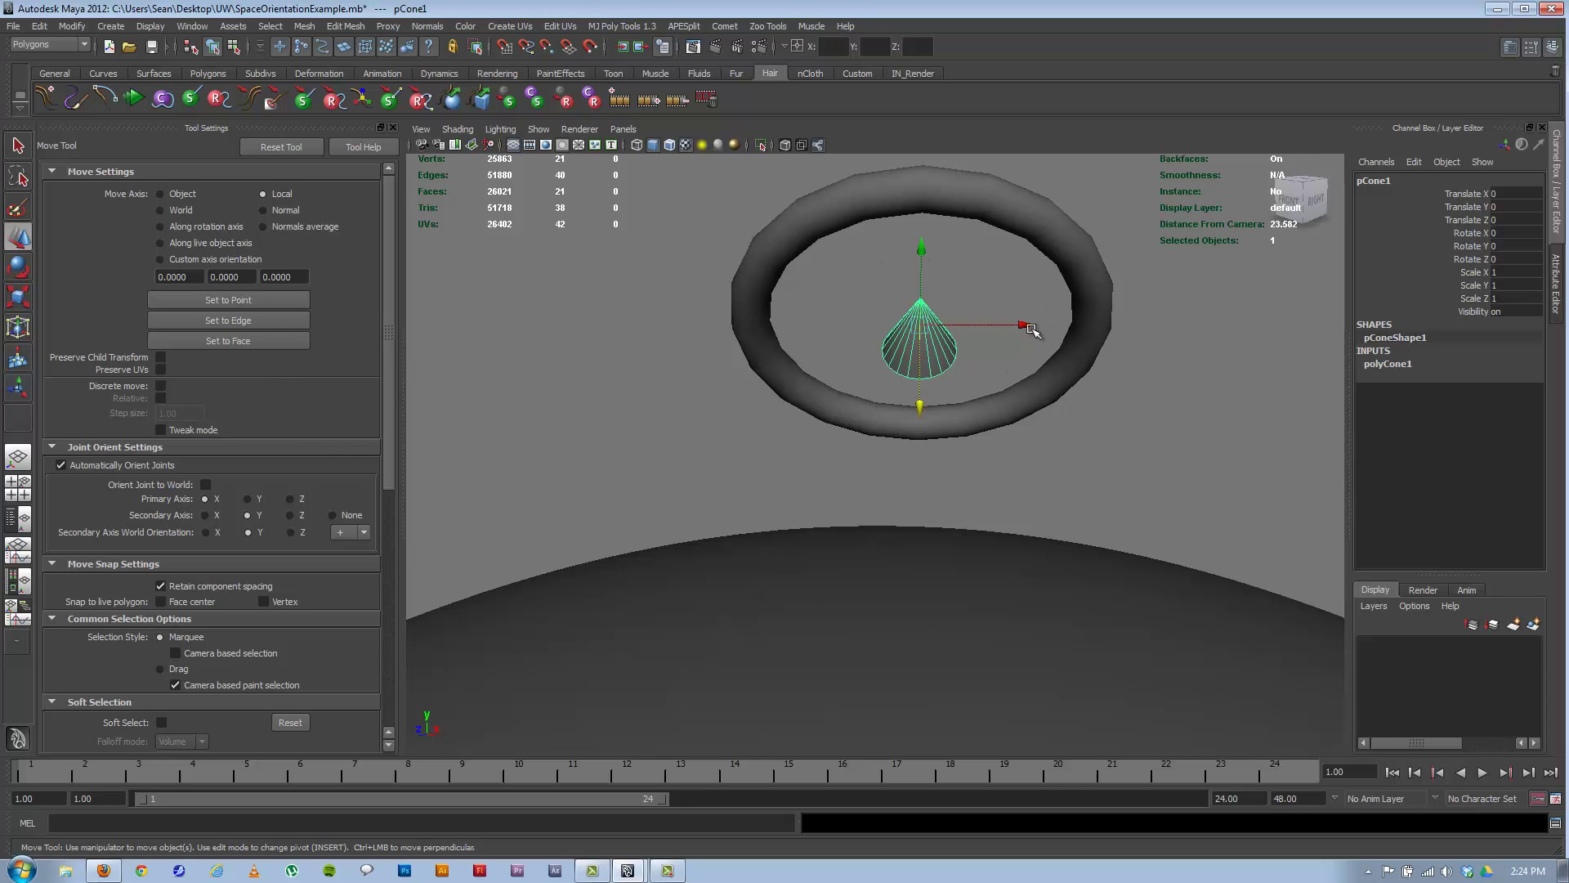
{"action": "left_click_drag", "start_coordinate": [929, 413], "coordinate": [1021, 374], "text": "alt"}
{"action": "left_click_drag", "start_coordinate": [950, 298], "coordinate": [950, 238]}
{"action": "key", "text": "ctrl+z"}
{"action": "key", "text": "ctrl+z"}
{"action": "key", "text": "ctrl+z"}
{"action": "key", "text": "ctrl+z"}
{"action": "key", "text": "ctrl+z"}
{"action": "key", "text": "ctrl+z"}
{"action": "key", "text": "ctrl+z"}
{"action": "key", "text": "ctrl+z"}
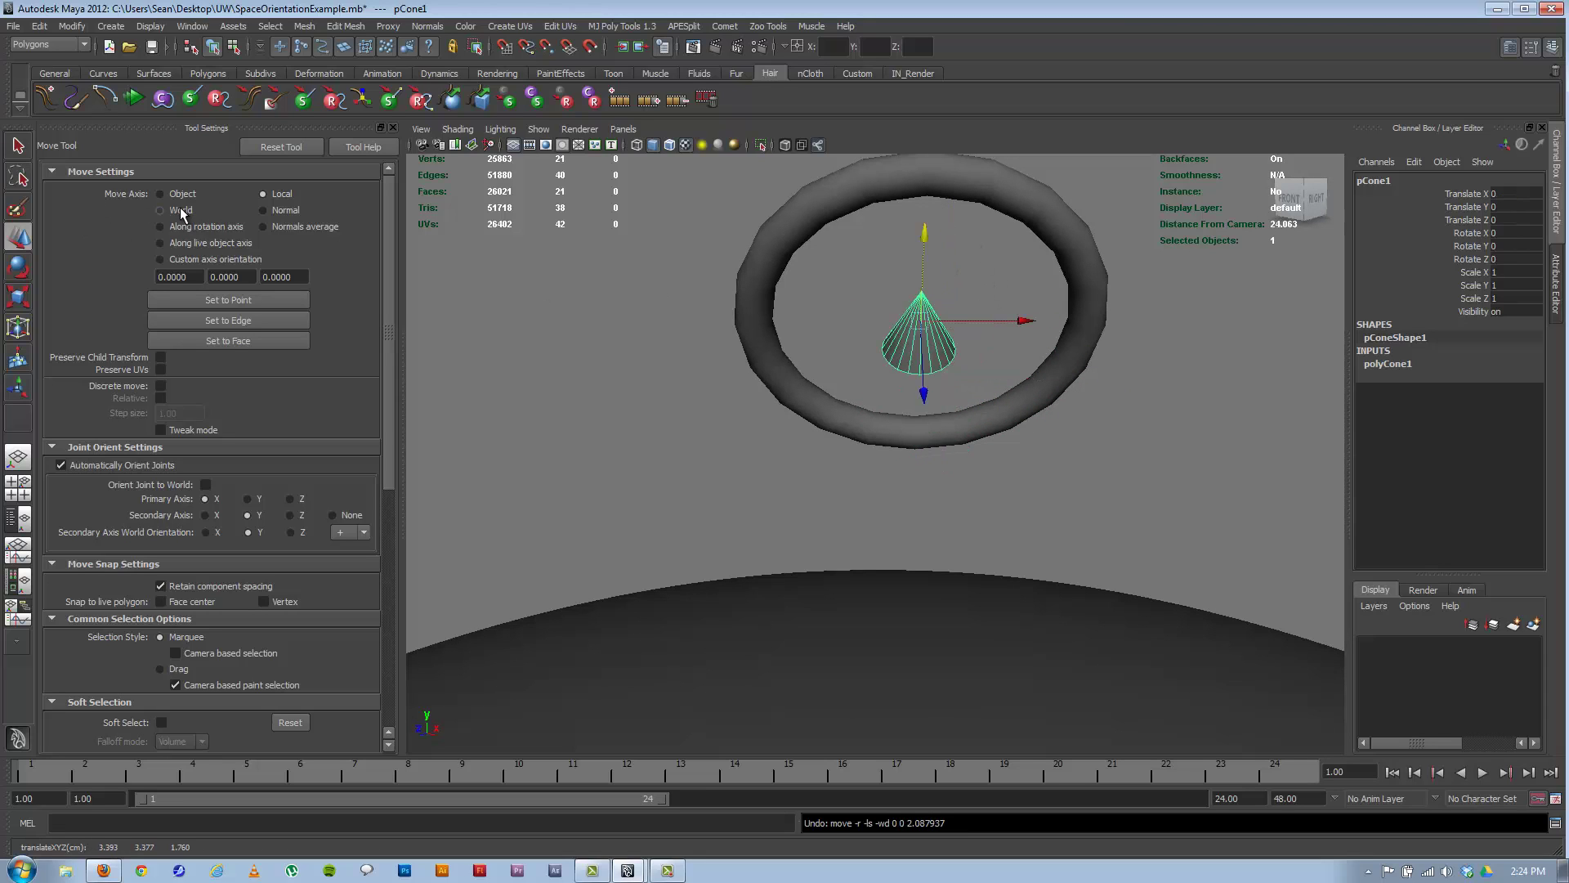
Step: Try moving the cone along World axes, undoing the test moves with Ctrl+Z
{"action": "left_click", "coordinate": [181, 211]}
{"action": "left_click_drag", "start_coordinate": [876, 343], "coordinate": [883, 364], "text": "alt"}
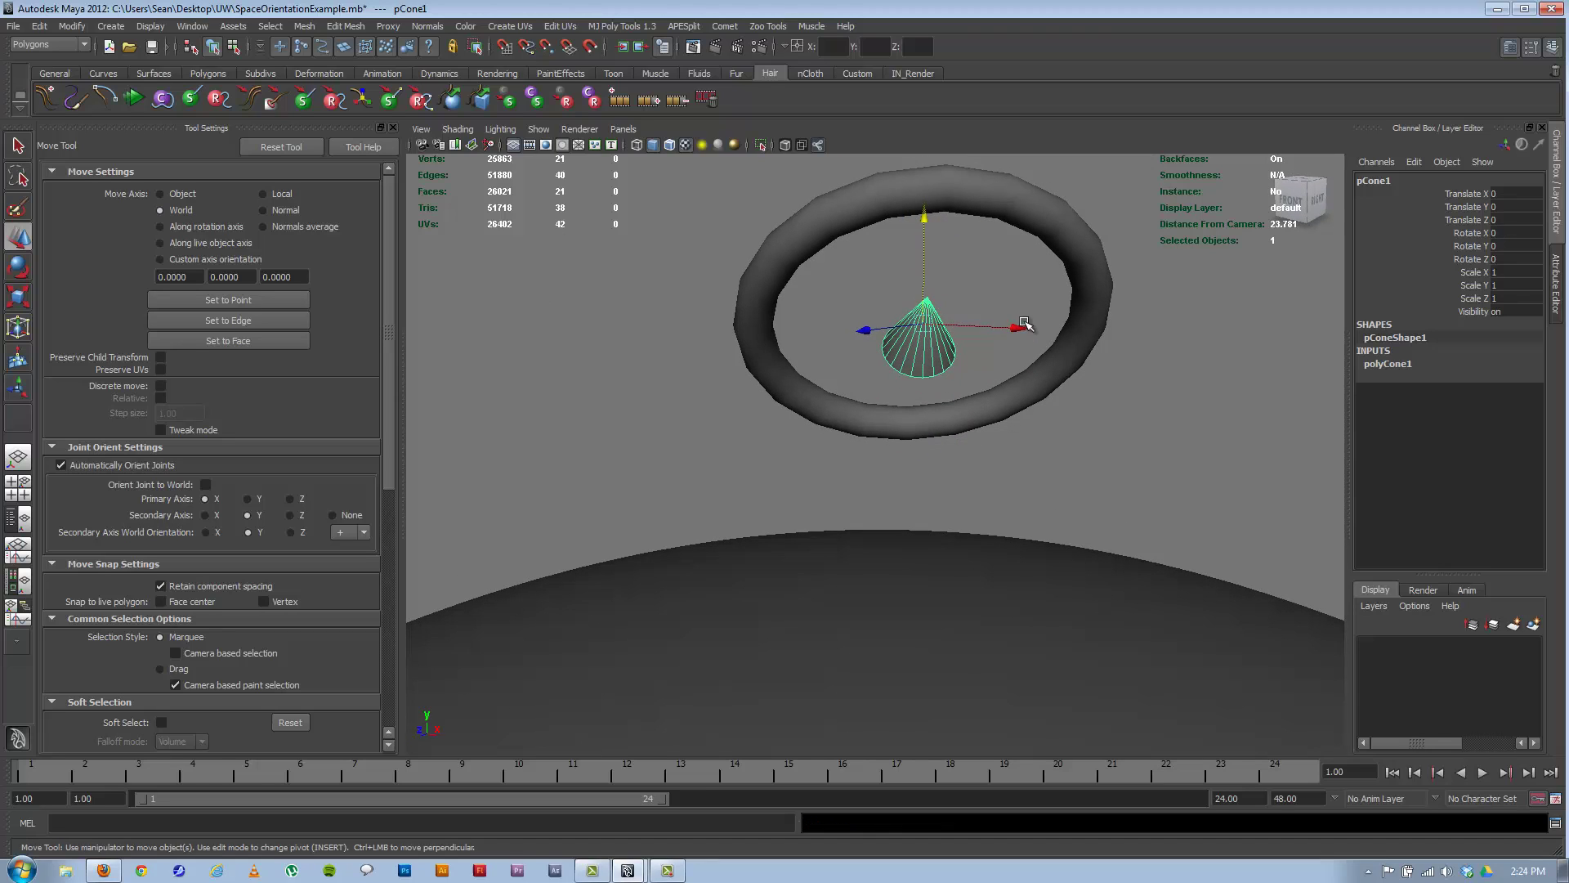
{"action": "left_click_drag", "start_coordinate": [1026, 323], "coordinate": [1076, 330]}
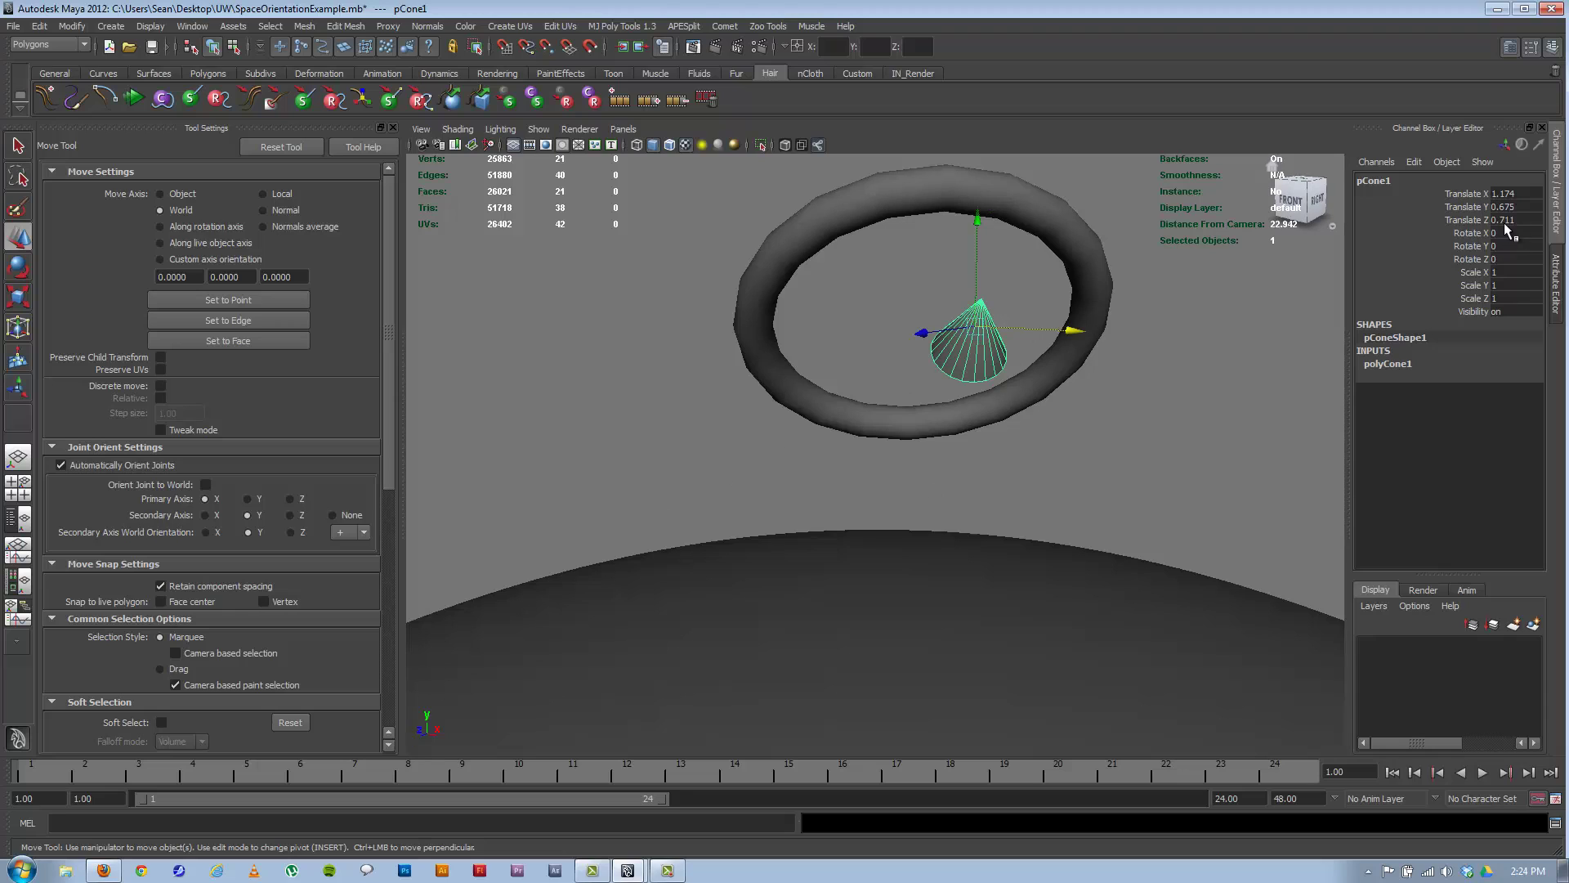
{"action": "left_click_drag", "start_coordinate": [1077, 335], "coordinate": [1040, 343]}
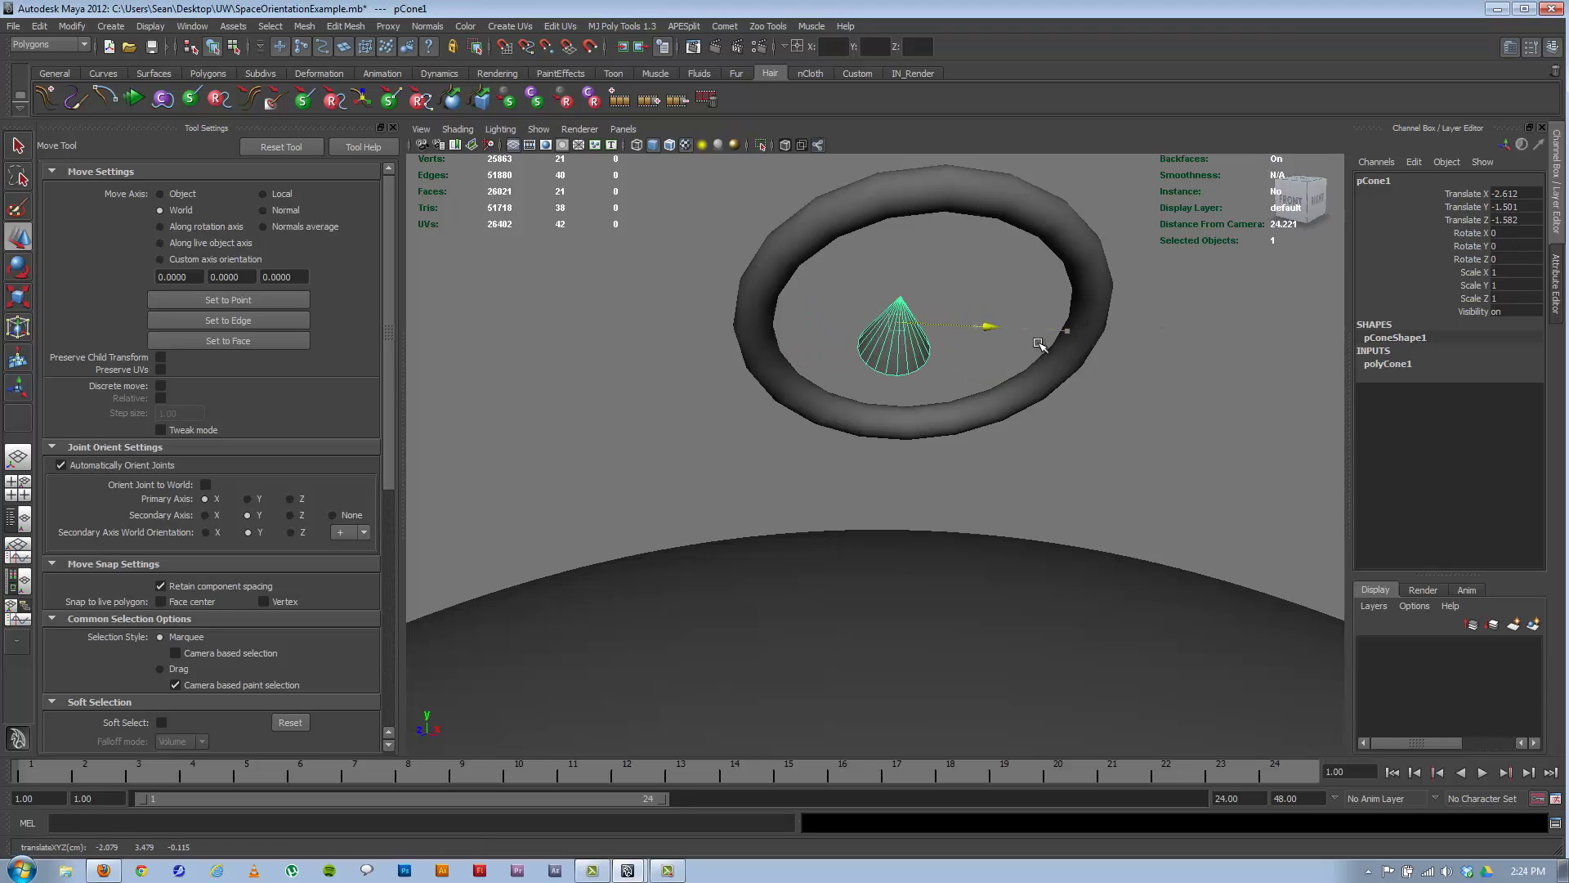
{"action": "key", "text": "ctrl+z"}
{"action": "key", "text": "ctrl+z"}
{"action": "key", "text": "ctrl+z"}
{"action": "key", "text": "ctrl+z"}
{"action": "key", "text": "ctrl+z"}
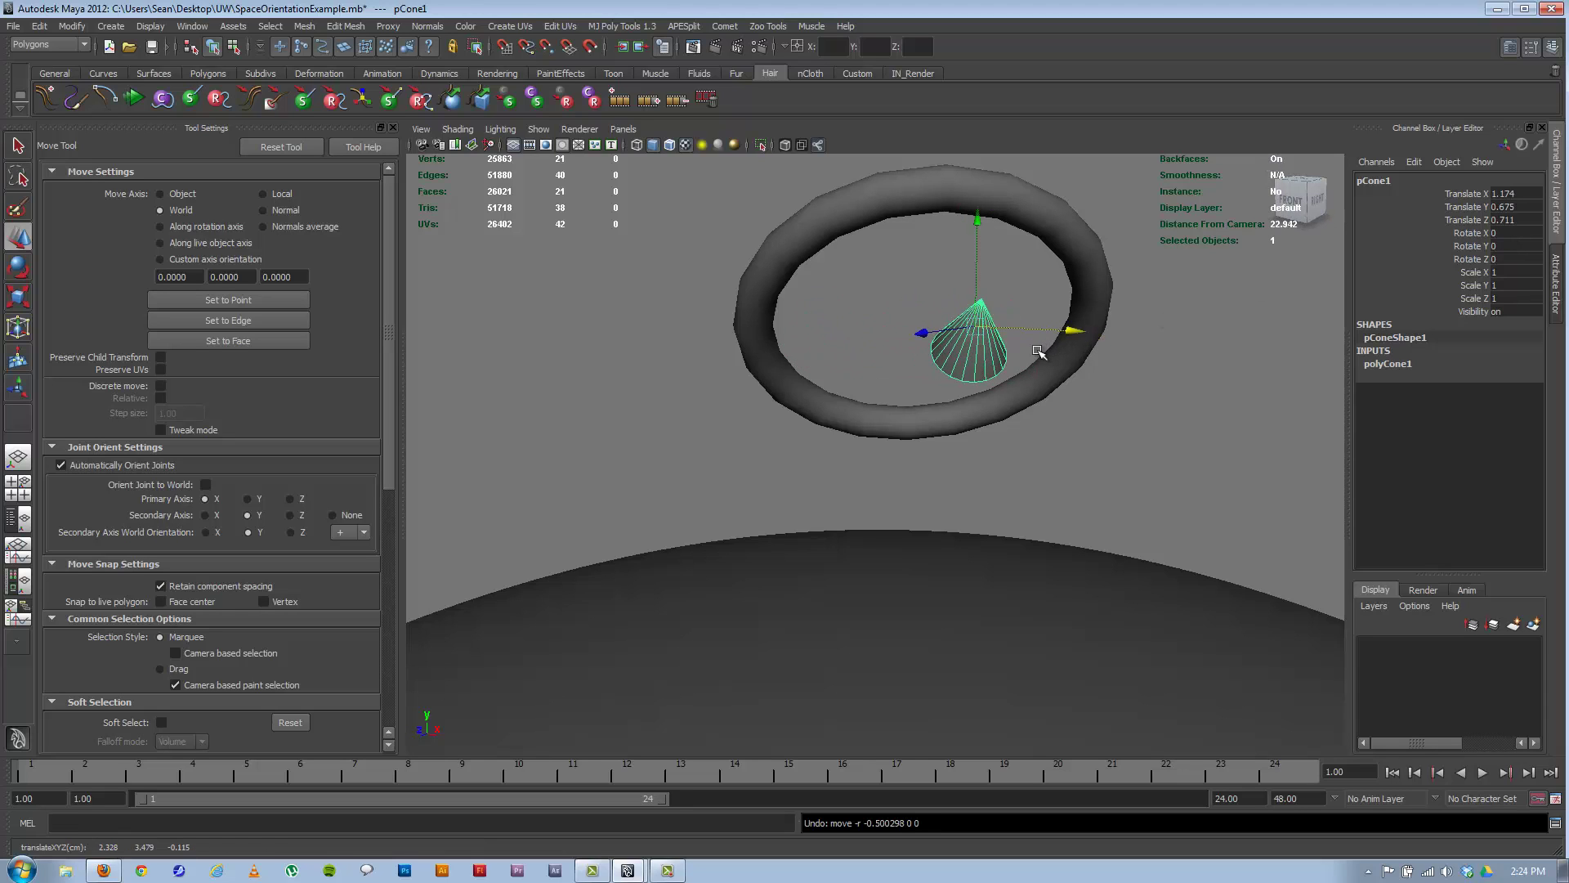
{"action": "key", "text": "ctrl+z"}
{"action": "left_click_drag", "start_coordinate": [916, 215], "coordinate": [931, 181]}
{"action": "left_click_drag", "start_coordinate": [778, 360], "coordinate": [844, 366], "text": "alt"}
{"action": "left_click_drag", "start_coordinate": [1037, 284], "coordinate": [1065, 306]}
{"action": "key", "text": "ctrl+z"}
Step: Switch Move Axis back to Local and move the cone to 0.376, -0.116, -0.674
{"action": "mouse_move", "coordinate": [775, 435]}
{"action": "left_mouse_down", "text": "alt"}
{"action": "mouse_move", "coordinate": [753, 431]}
{"action": "mouse_move", "coordinate": [767, 433]}
{"action": "left_mouse_up", "text": "alt"}
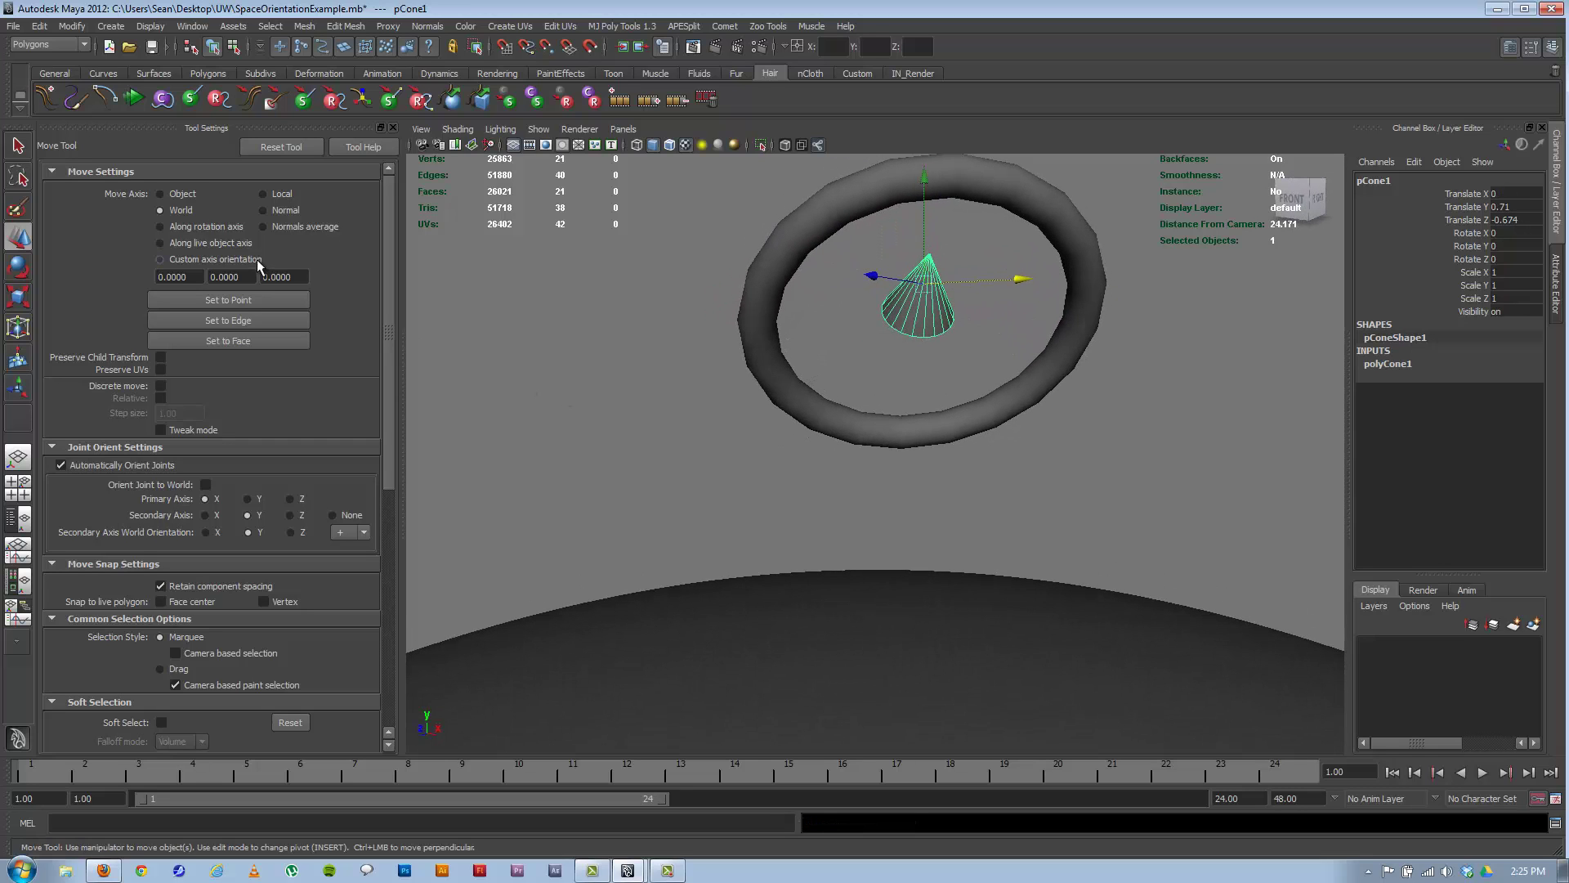
{"action": "left_click", "coordinate": [283, 193]}
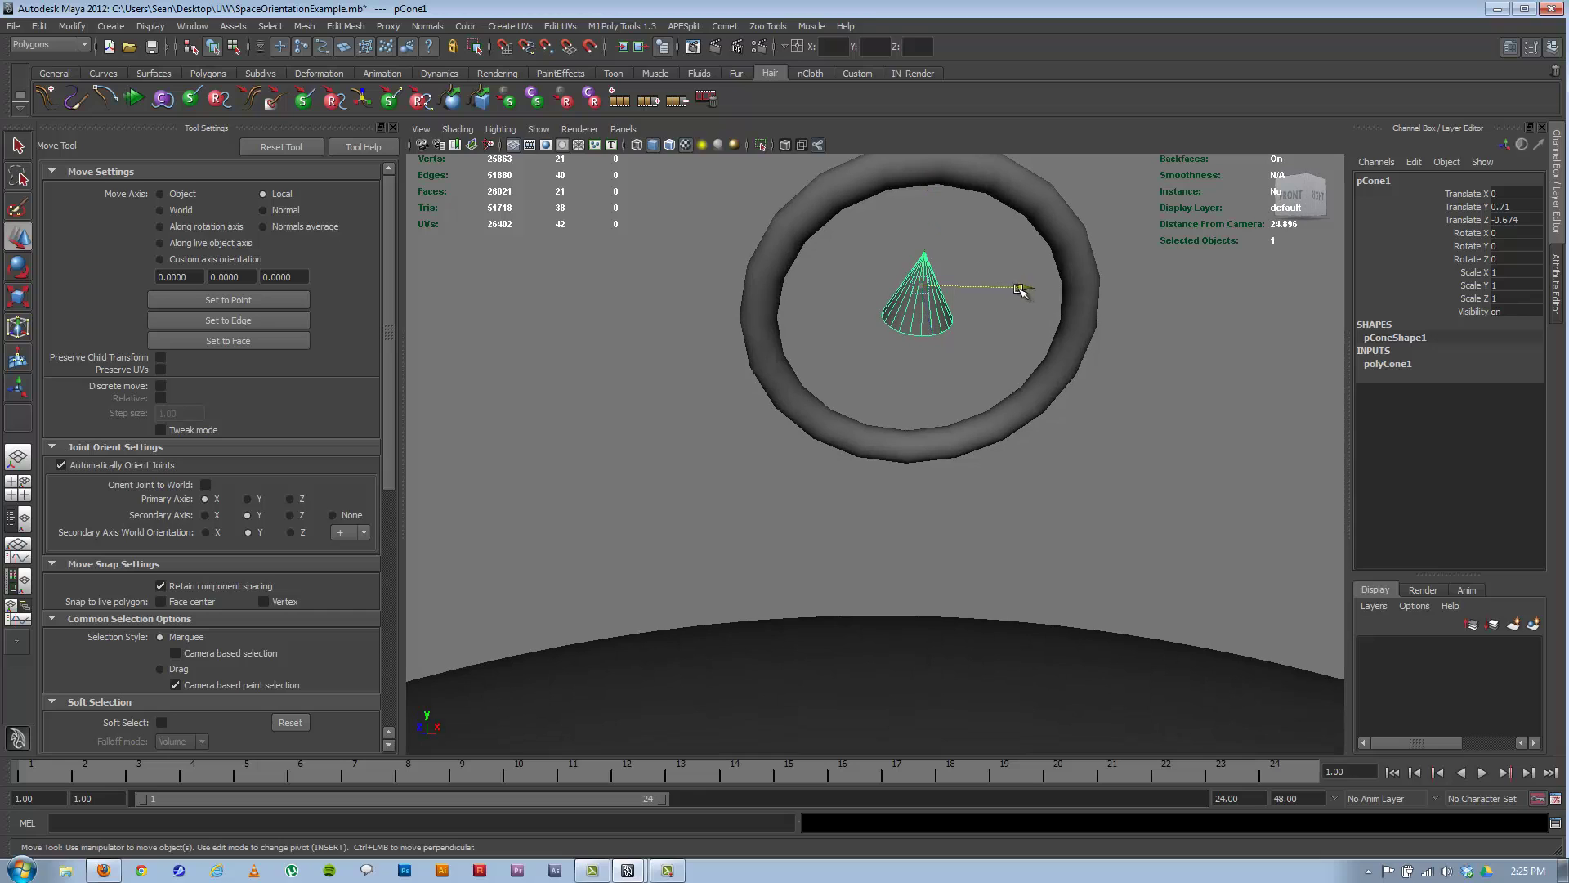
{"action": "mouse_move", "coordinate": [1019, 289]}
{"action": "left_mouse_down"}
{"action": "mouse_move", "coordinate": [1047, 292]}
{"action": "mouse_move", "coordinate": [1031, 292]}
{"action": "left_mouse_up"}
{"action": "left_click_drag", "start_coordinate": [947, 193], "coordinate": [948, 231]}
{"action": "mouse_move", "coordinate": [925, 325]}
{"action": "left_mouse_down", "text": "alt"}
{"action": "mouse_move", "coordinate": [929, 347]}
{"action": "mouse_move", "coordinate": [910, 349]}
{"action": "left_mouse_up", "text": "alt"}
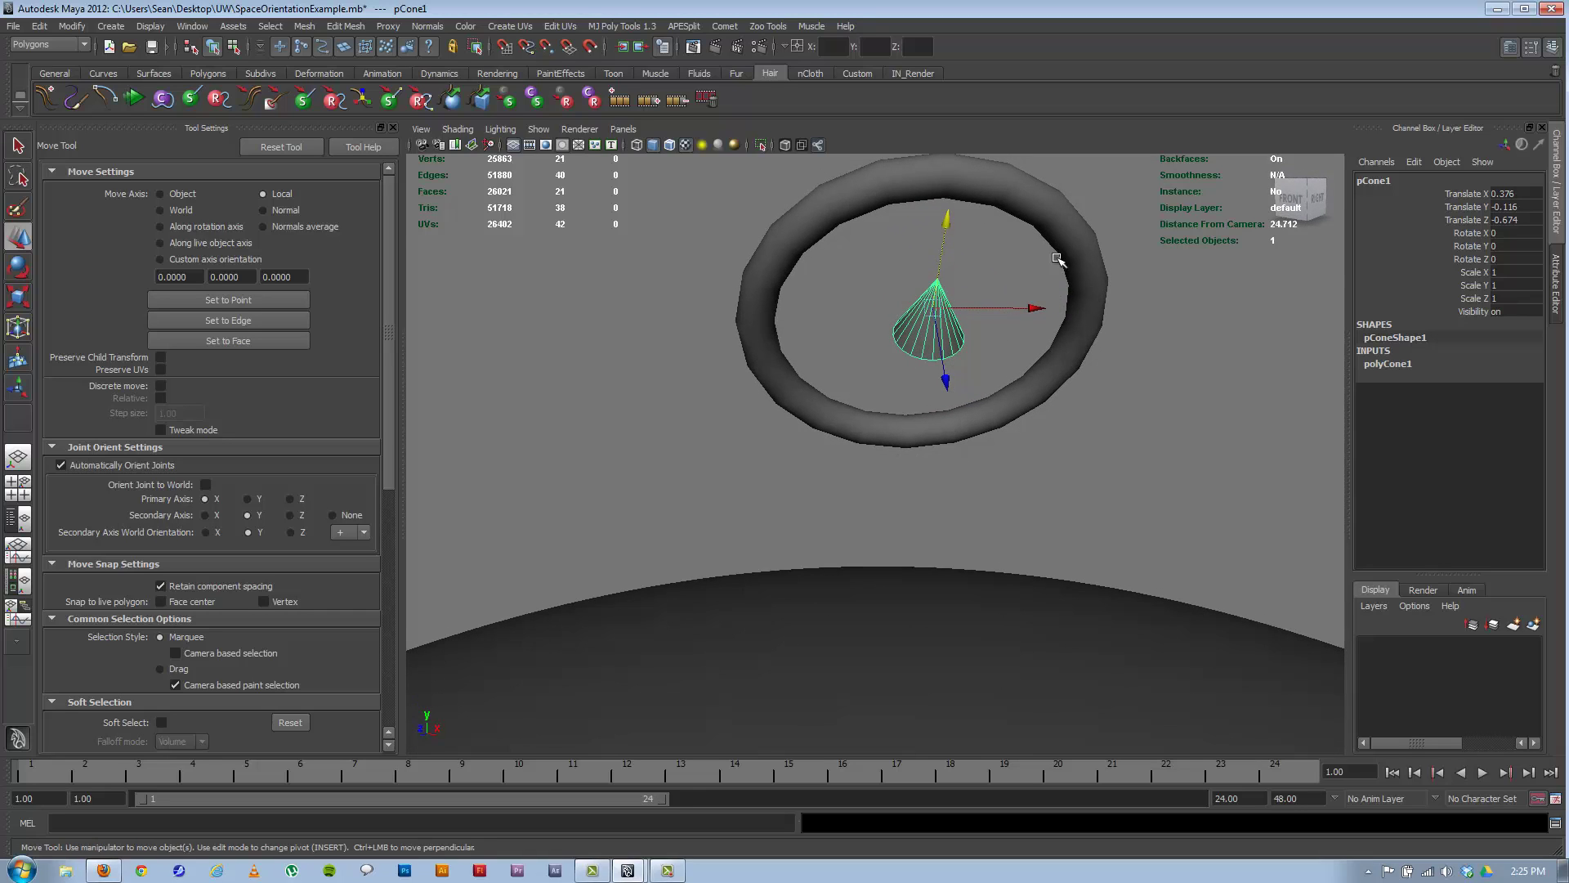
Step: Rotate pCone1 about X and Z by about 33° and move it down-left to -1.47, -1.293, 0.42
{"action": "key", "text": "e"}
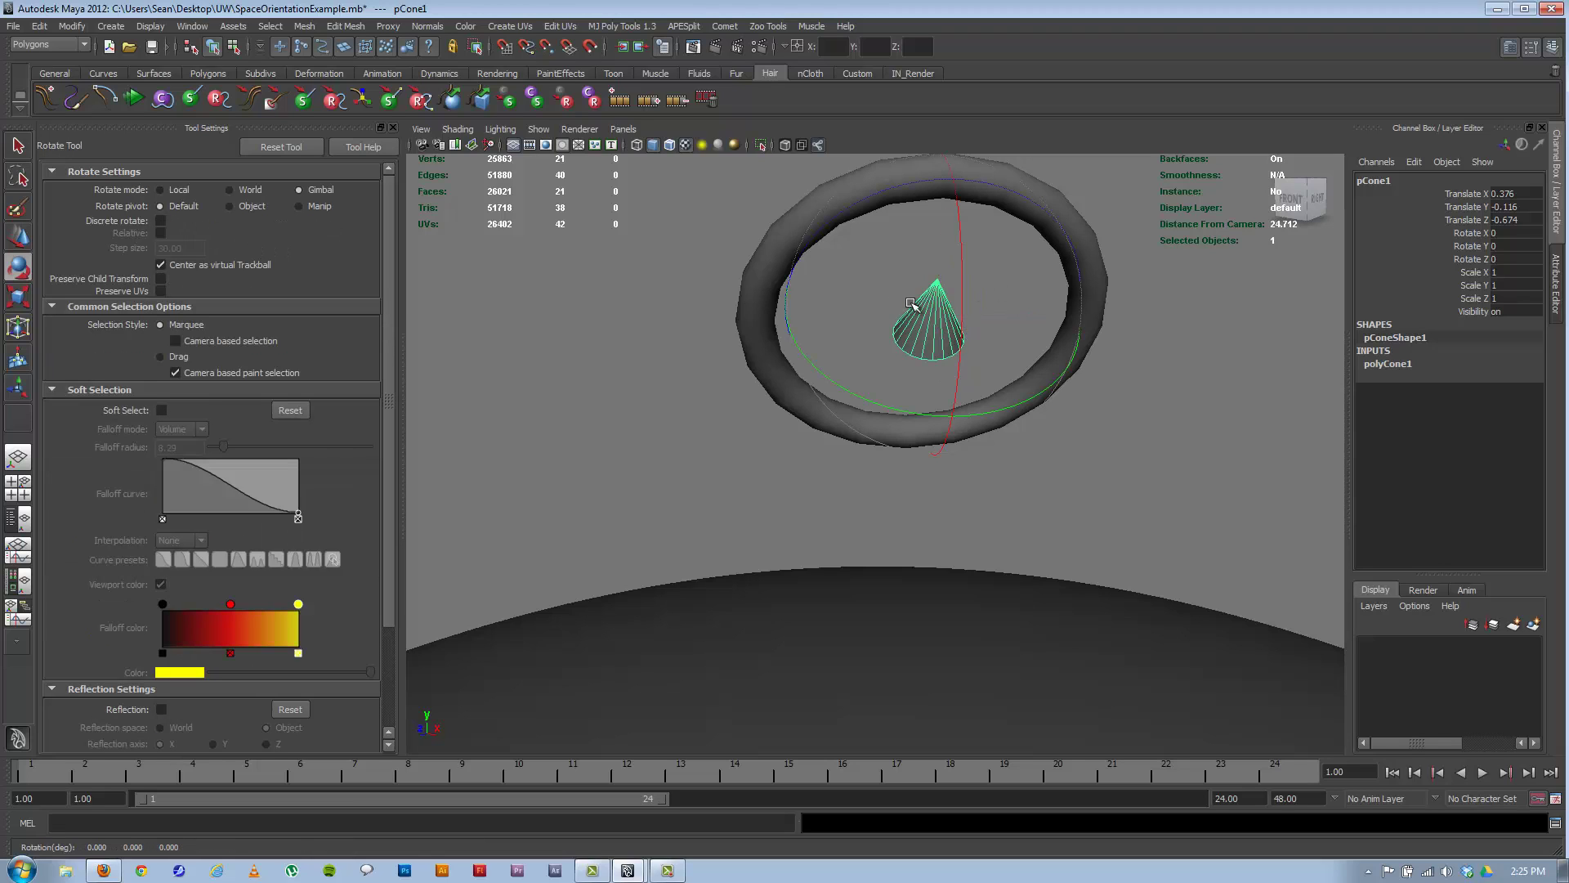
{"action": "left_click_drag", "start_coordinate": [963, 284], "coordinate": [824, 393]}
{"action": "left_click_drag", "start_coordinate": [1061, 218], "coordinate": [991, 223]}
{"action": "key", "text": "w"}
{"action": "left_click_drag", "start_coordinate": [922, 320], "coordinate": [867, 371]}
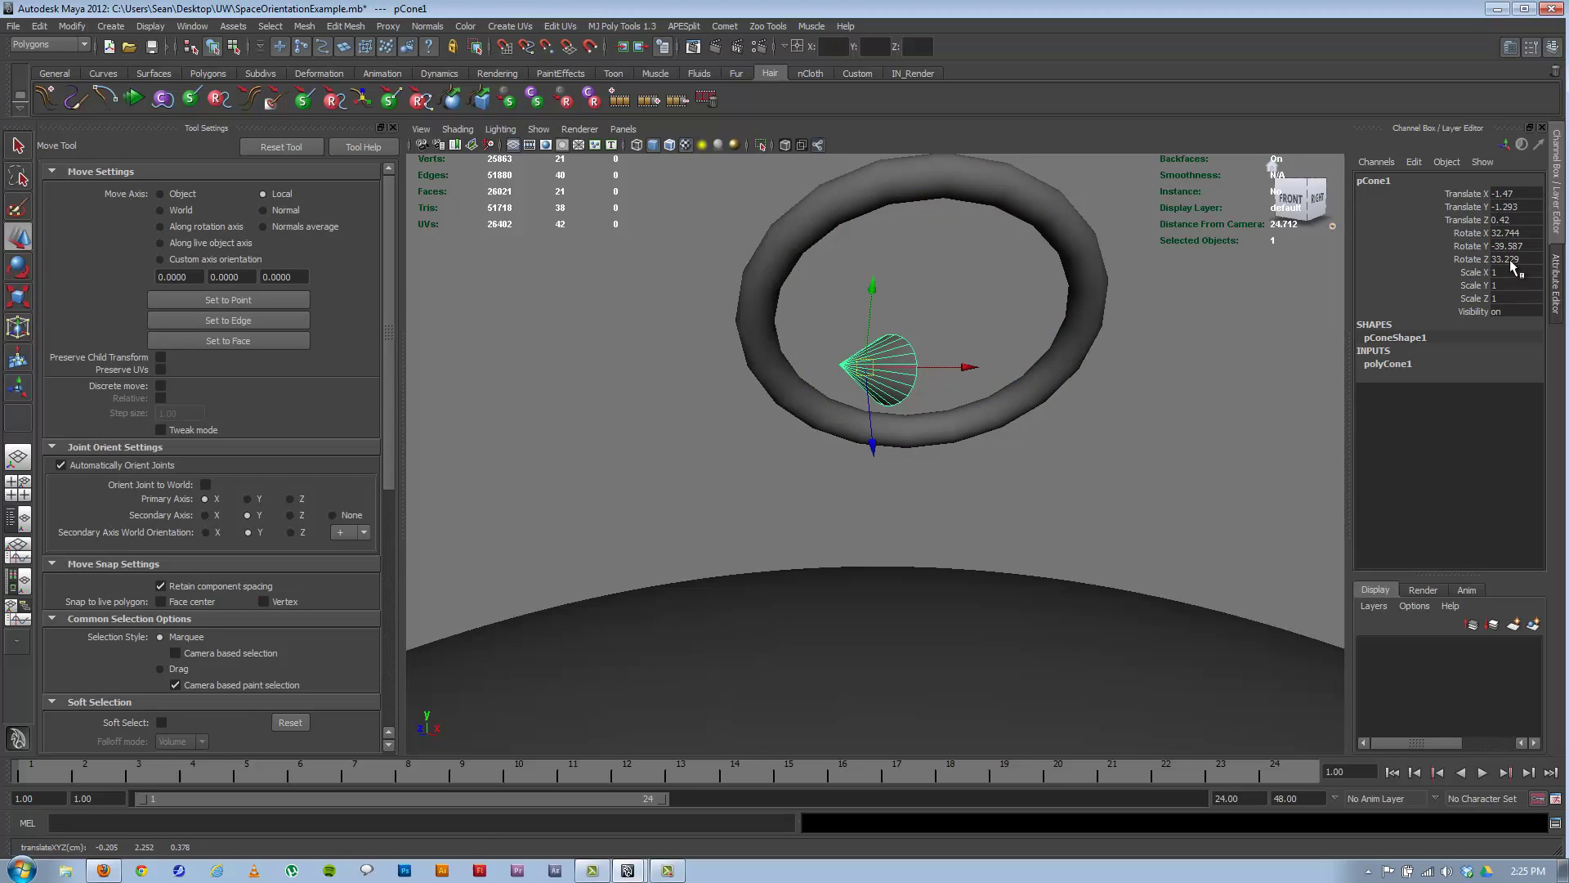
Step: Select the torus, reselect the cone, then select the torus again
{"action": "left_click", "coordinate": [1062, 230]}
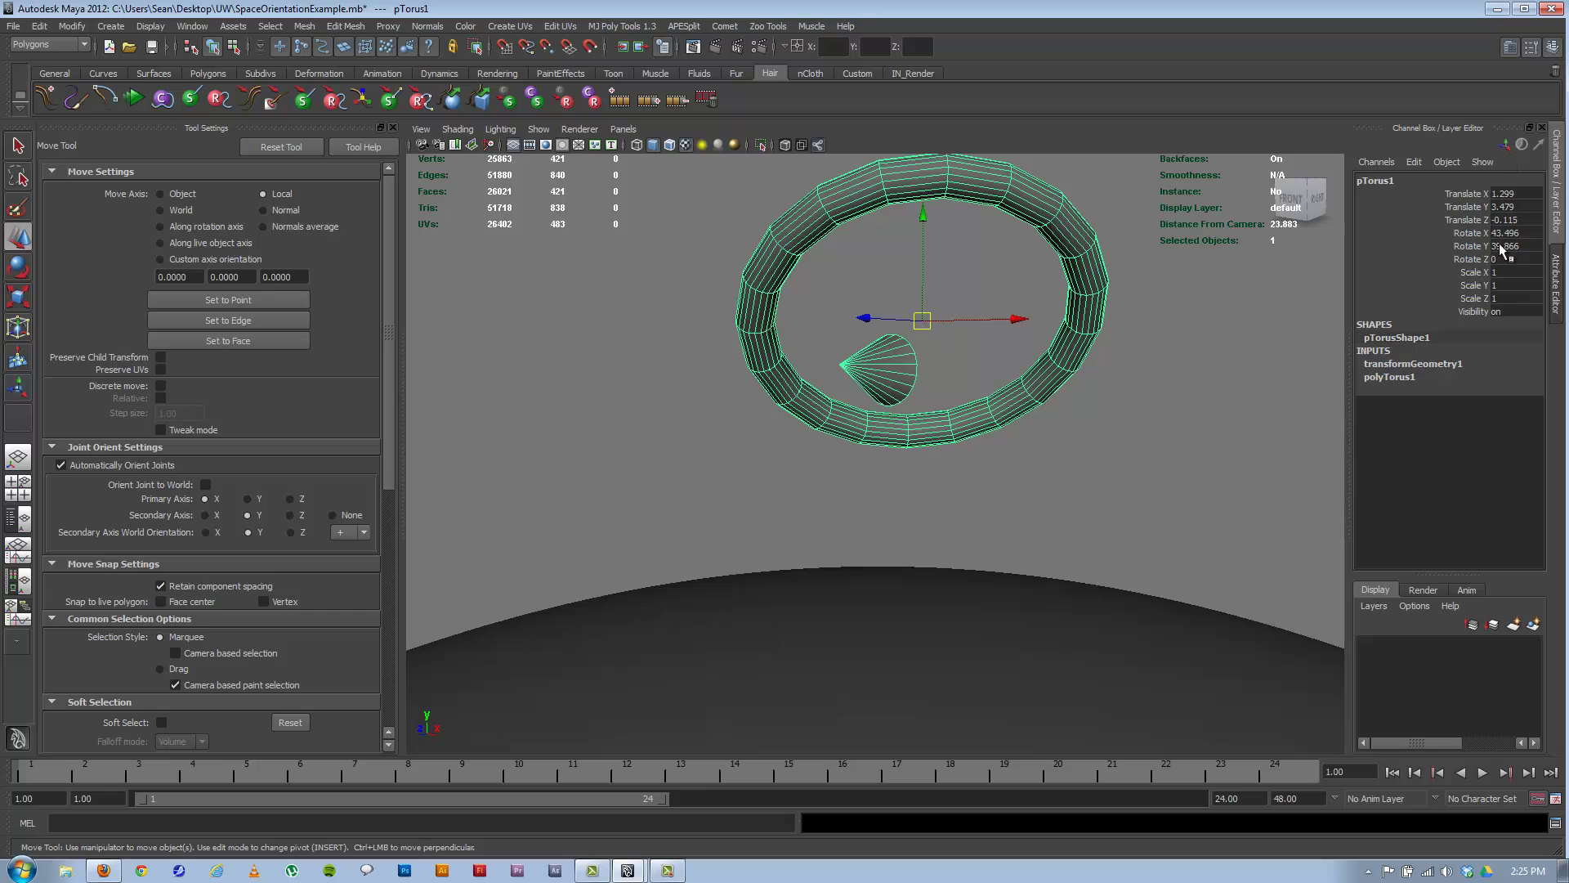
{"action": "left_click", "coordinate": [891, 369]}
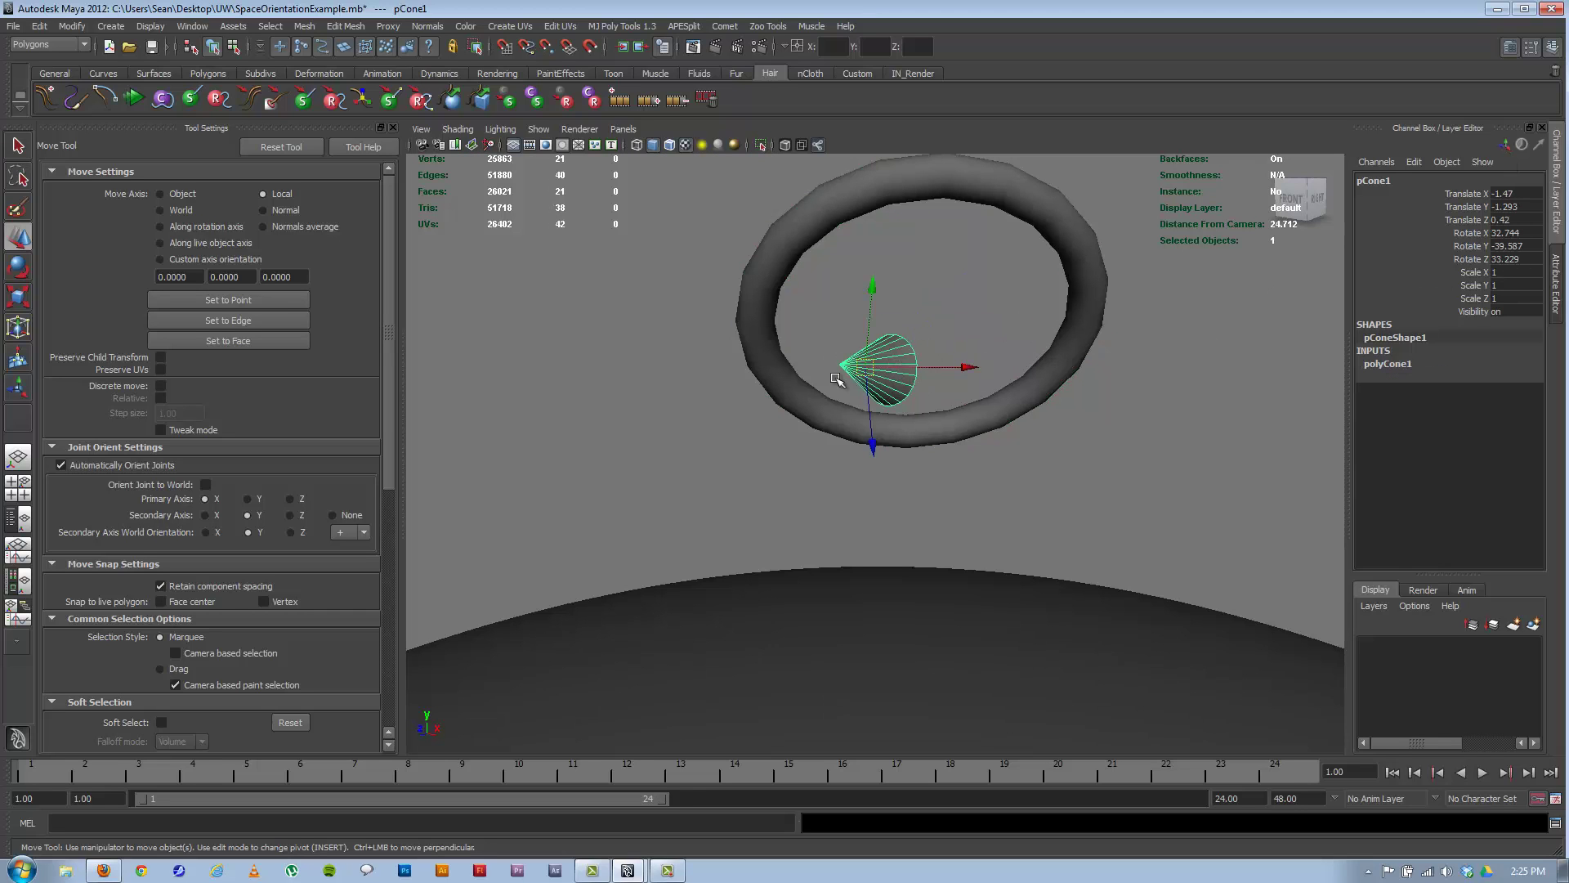
{"action": "mouse_move", "coordinate": [891, 342]}
{"action": "left_mouse_down", "text": "alt"}
{"action": "mouse_move", "coordinate": [908, 337]}
{"action": "mouse_move", "coordinate": [868, 308]}
{"action": "mouse_move", "coordinate": [879, 332]}
{"action": "left_mouse_up", "text": "alt"}
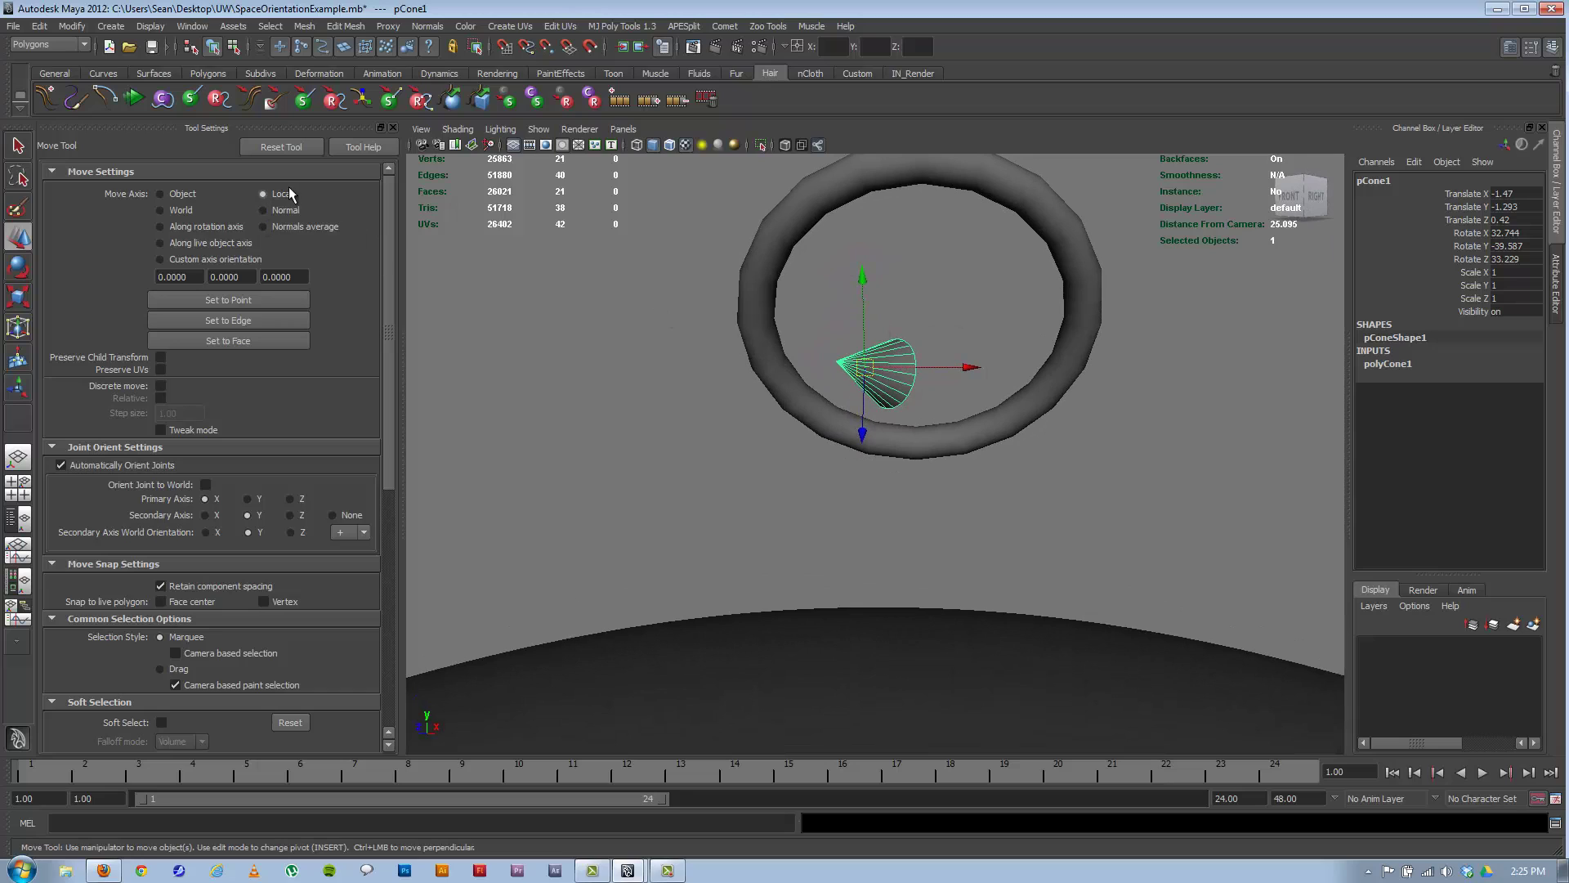
{"action": "left_click", "coordinate": [1080, 249]}
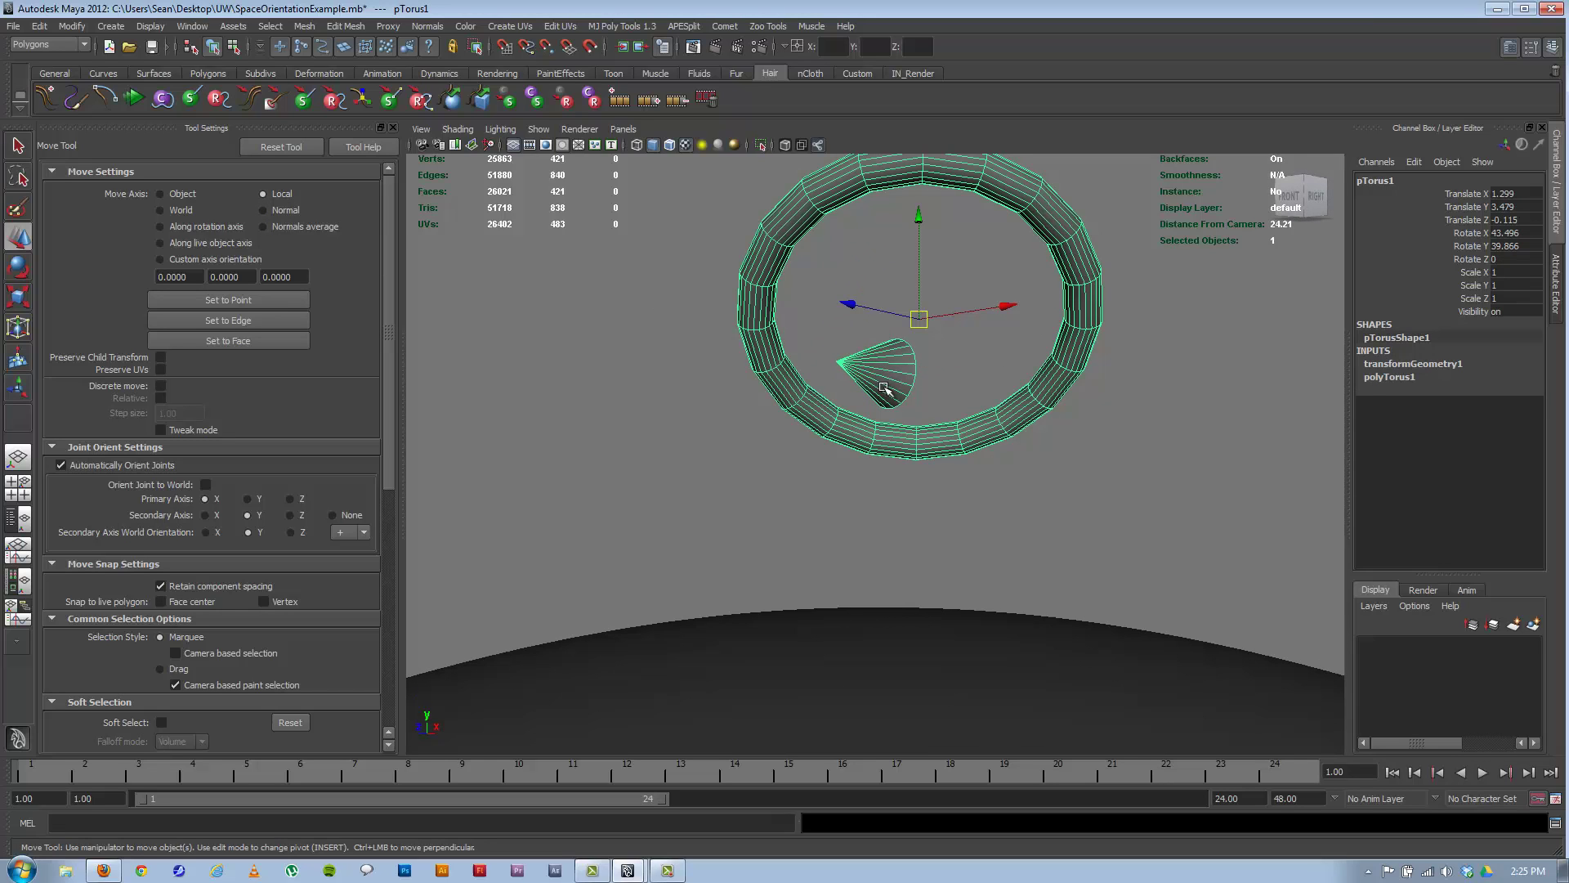
Step: Set the Move Tool axis to Object and select the cone pCone1
{"action": "left_click", "coordinate": [161, 194]}
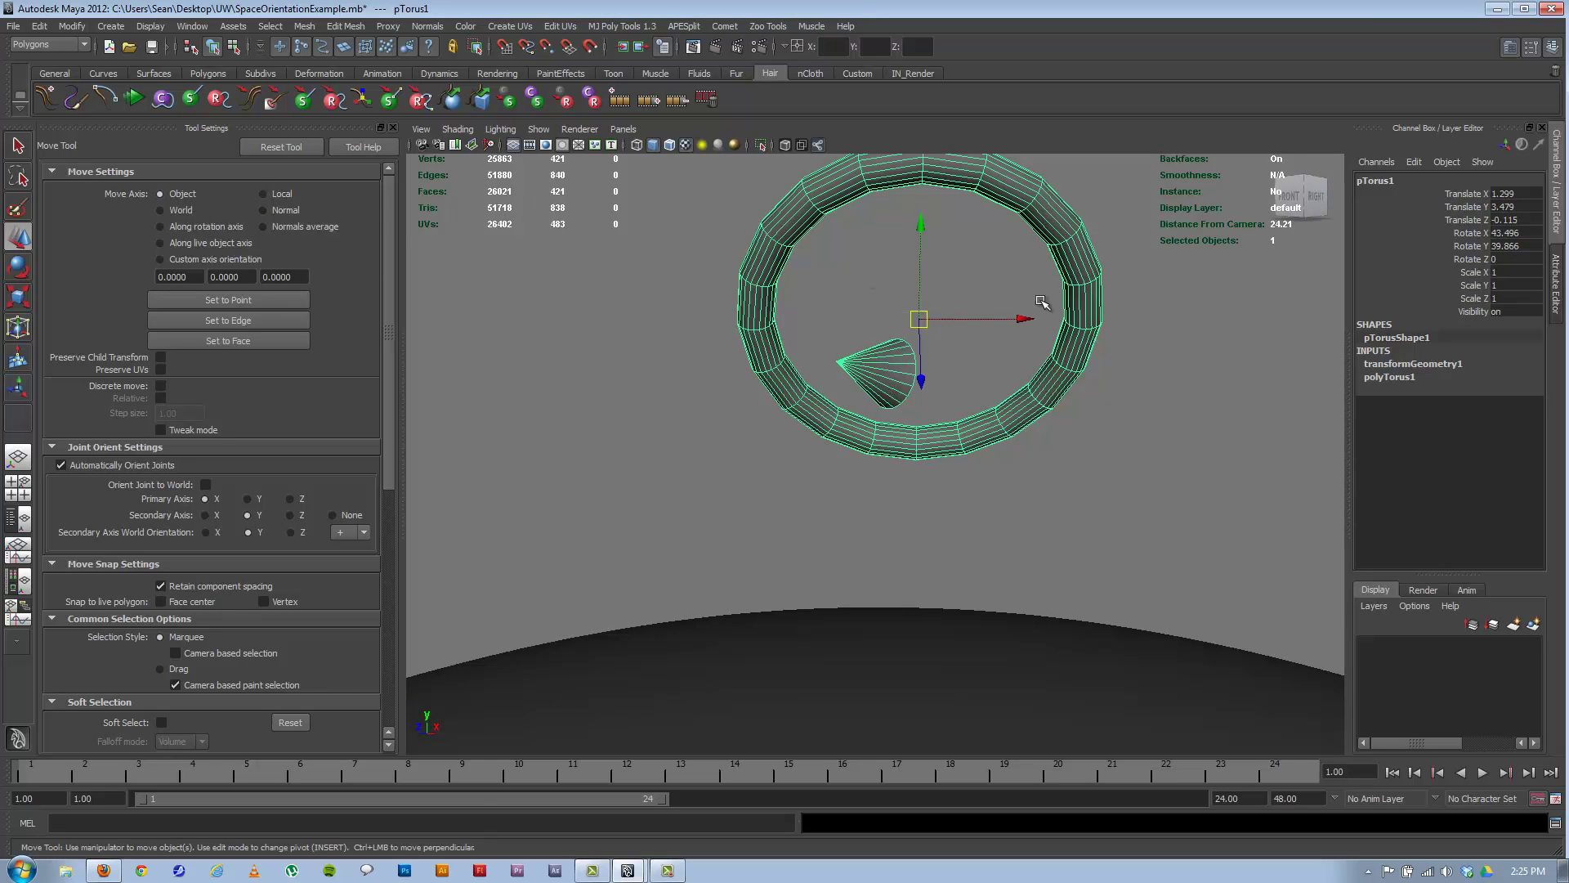
{"action": "left_click_drag", "start_coordinate": [922, 341], "coordinate": [938, 352], "text": "alt"}
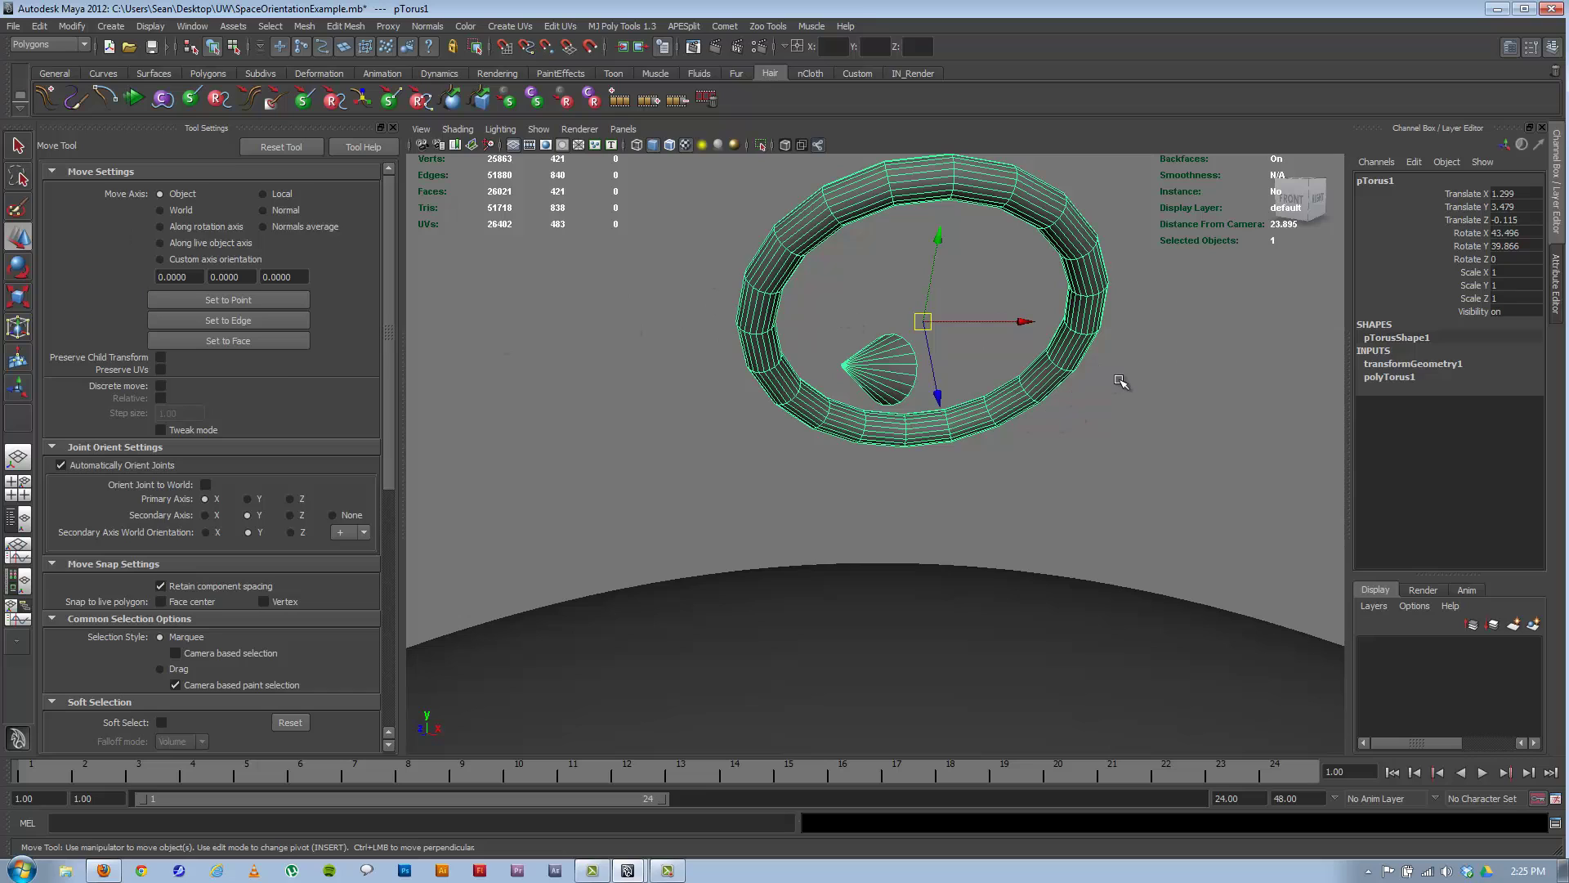
{"action": "left_click", "coordinate": [1103, 346]}
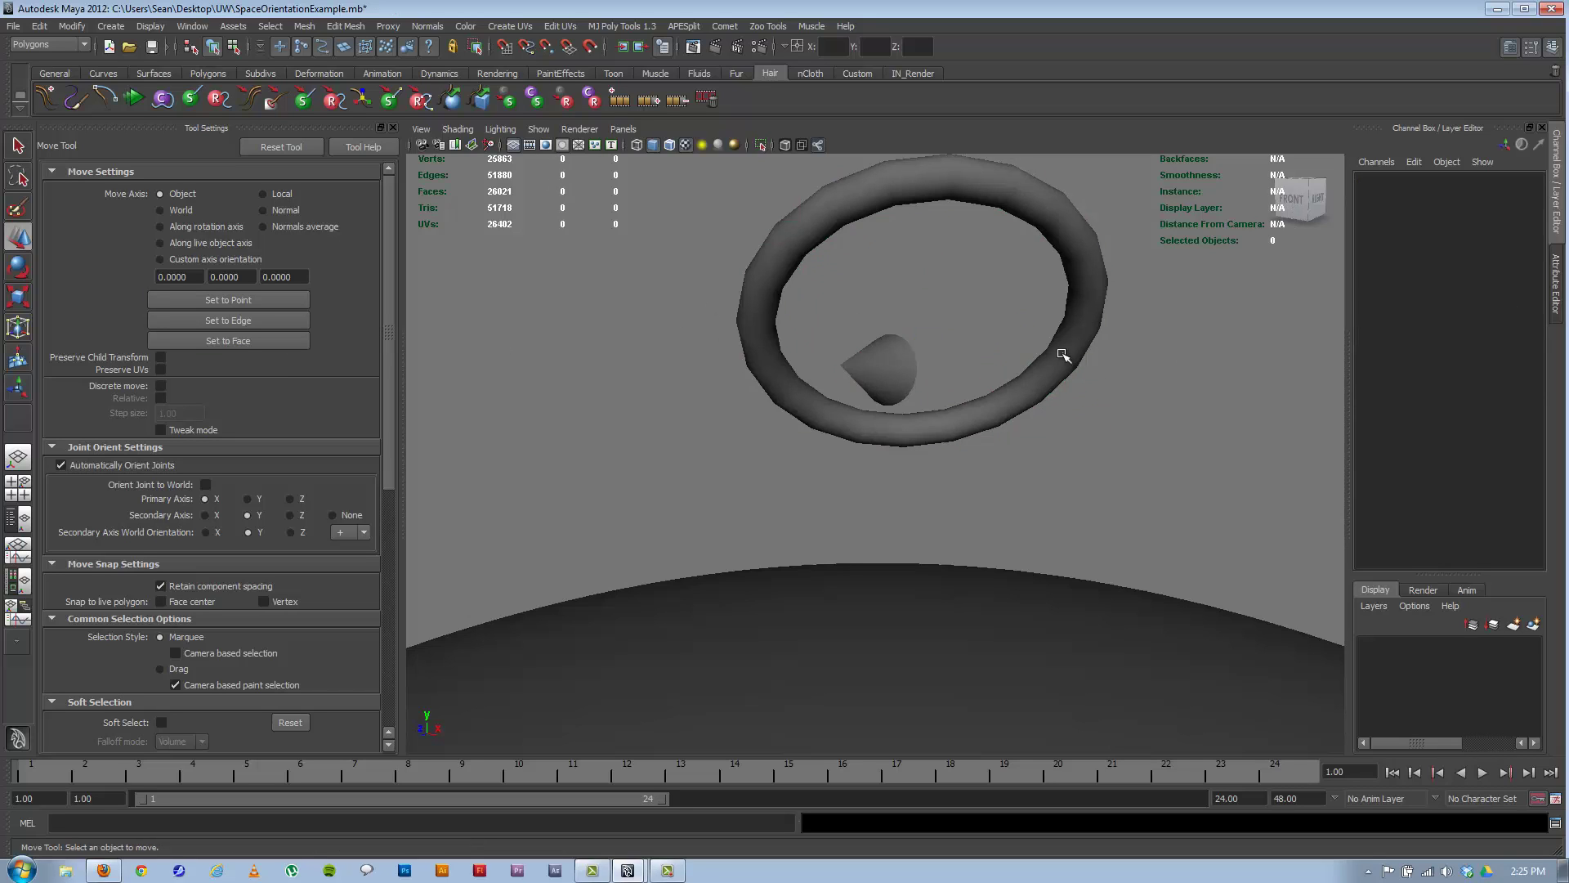
{"action": "left_click", "coordinate": [745, 311]}
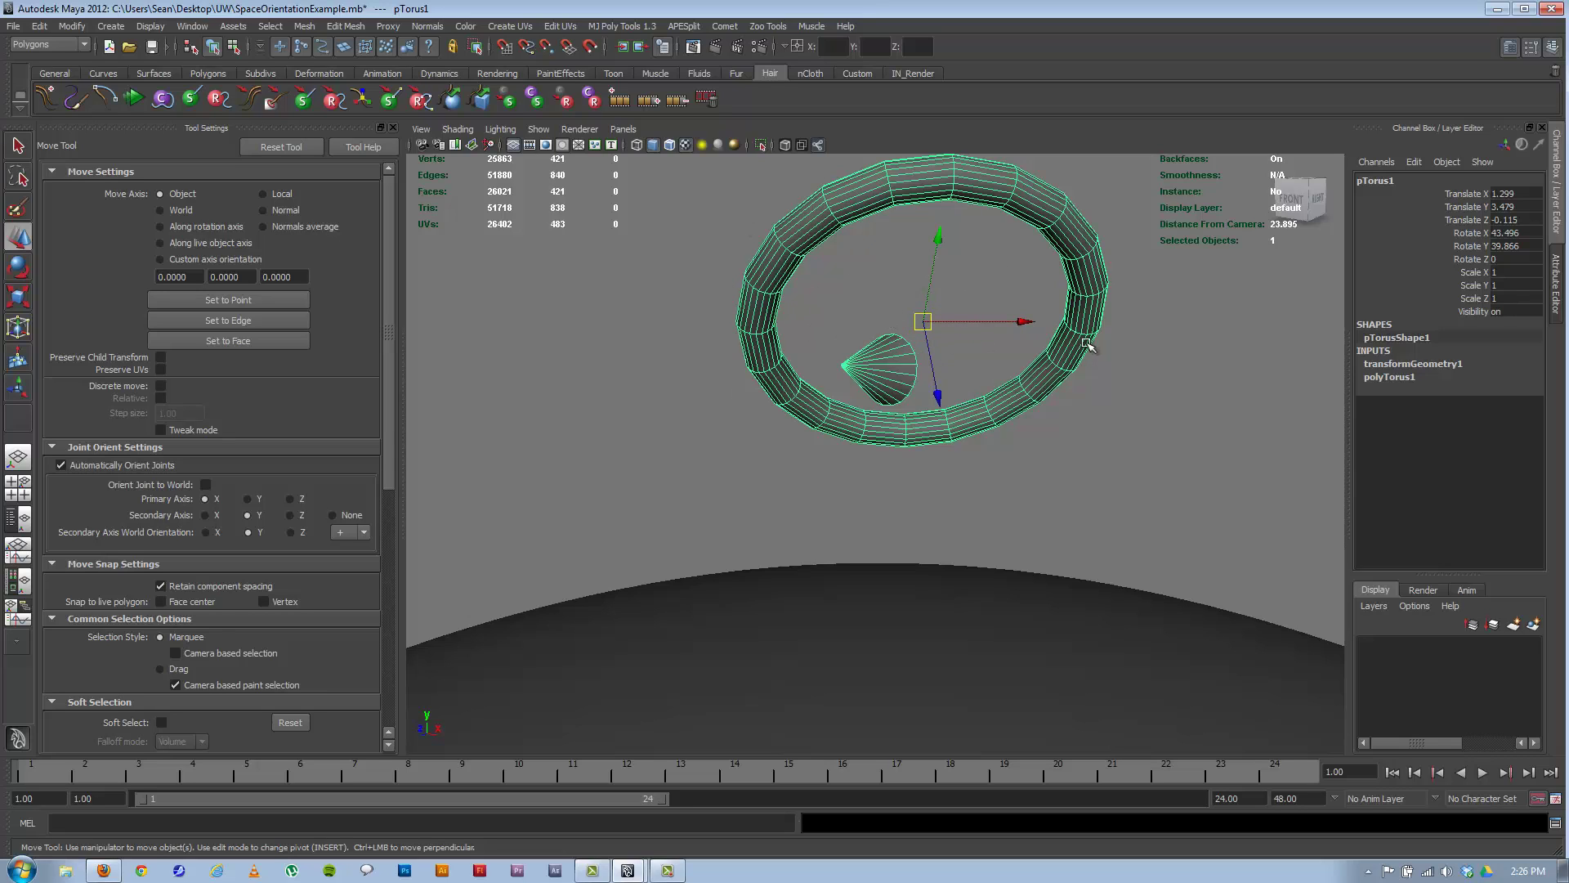
{"action": "left_click", "coordinate": [891, 378]}
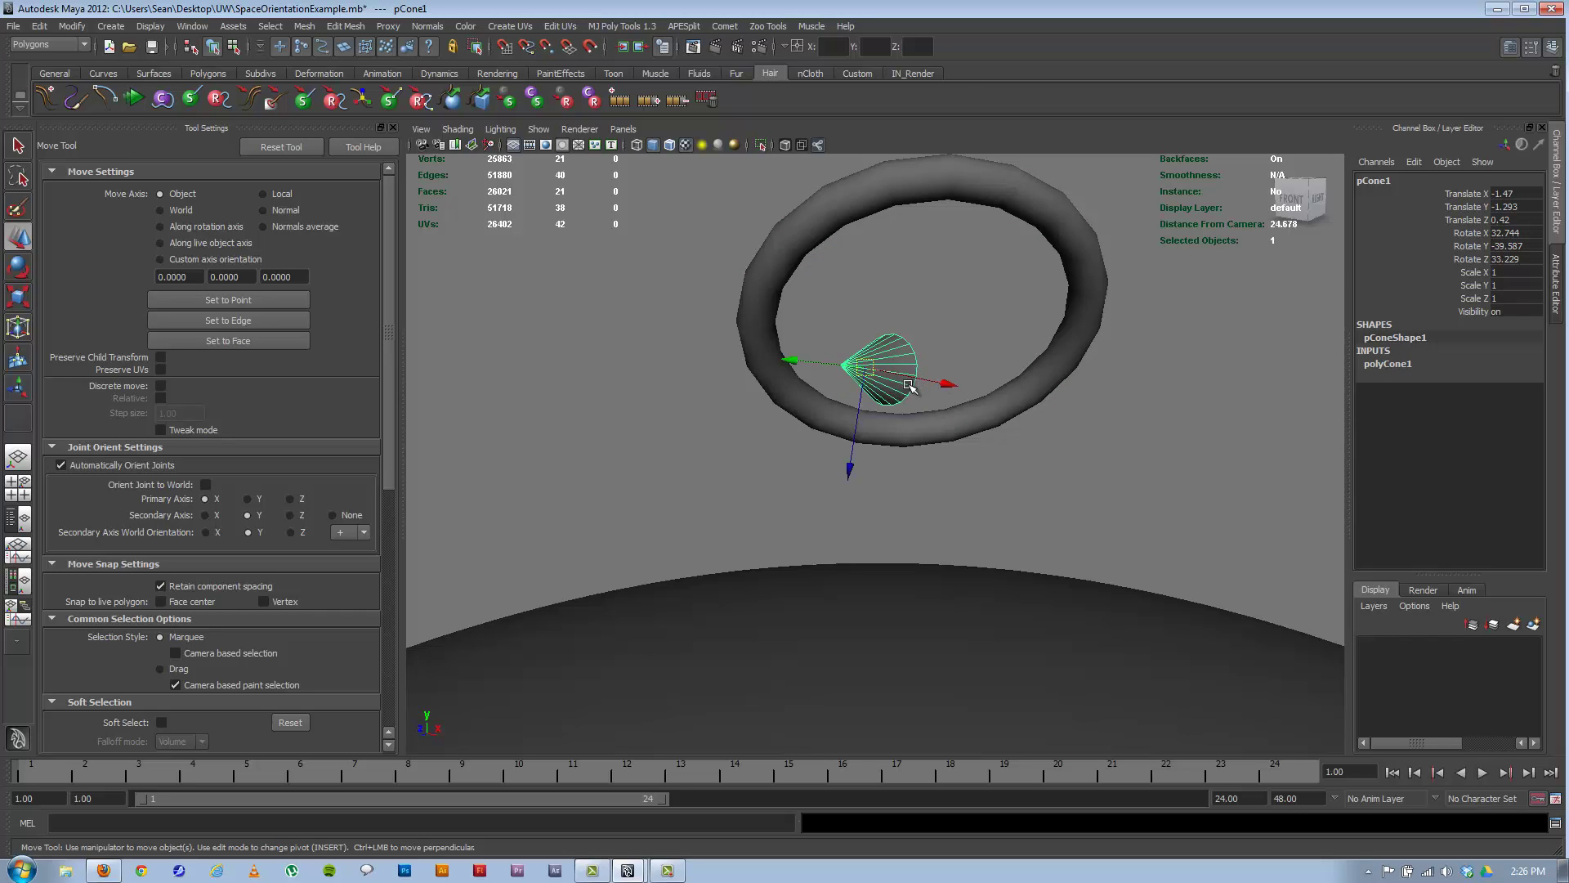
Step: Slide the cone left along its object X axis to about -0.743, -1.649, -0.118
{"action": "mouse_move", "coordinate": [861, 414]}
{"action": "left_mouse_down", "text": "alt"}
{"action": "mouse_move", "coordinate": [883, 379]}
{"action": "mouse_move", "coordinate": [922, 397]}
{"action": "mouse_move", "coordinate": [854, 409]}
{"action": "left_mouse_up", "text": "alt"}
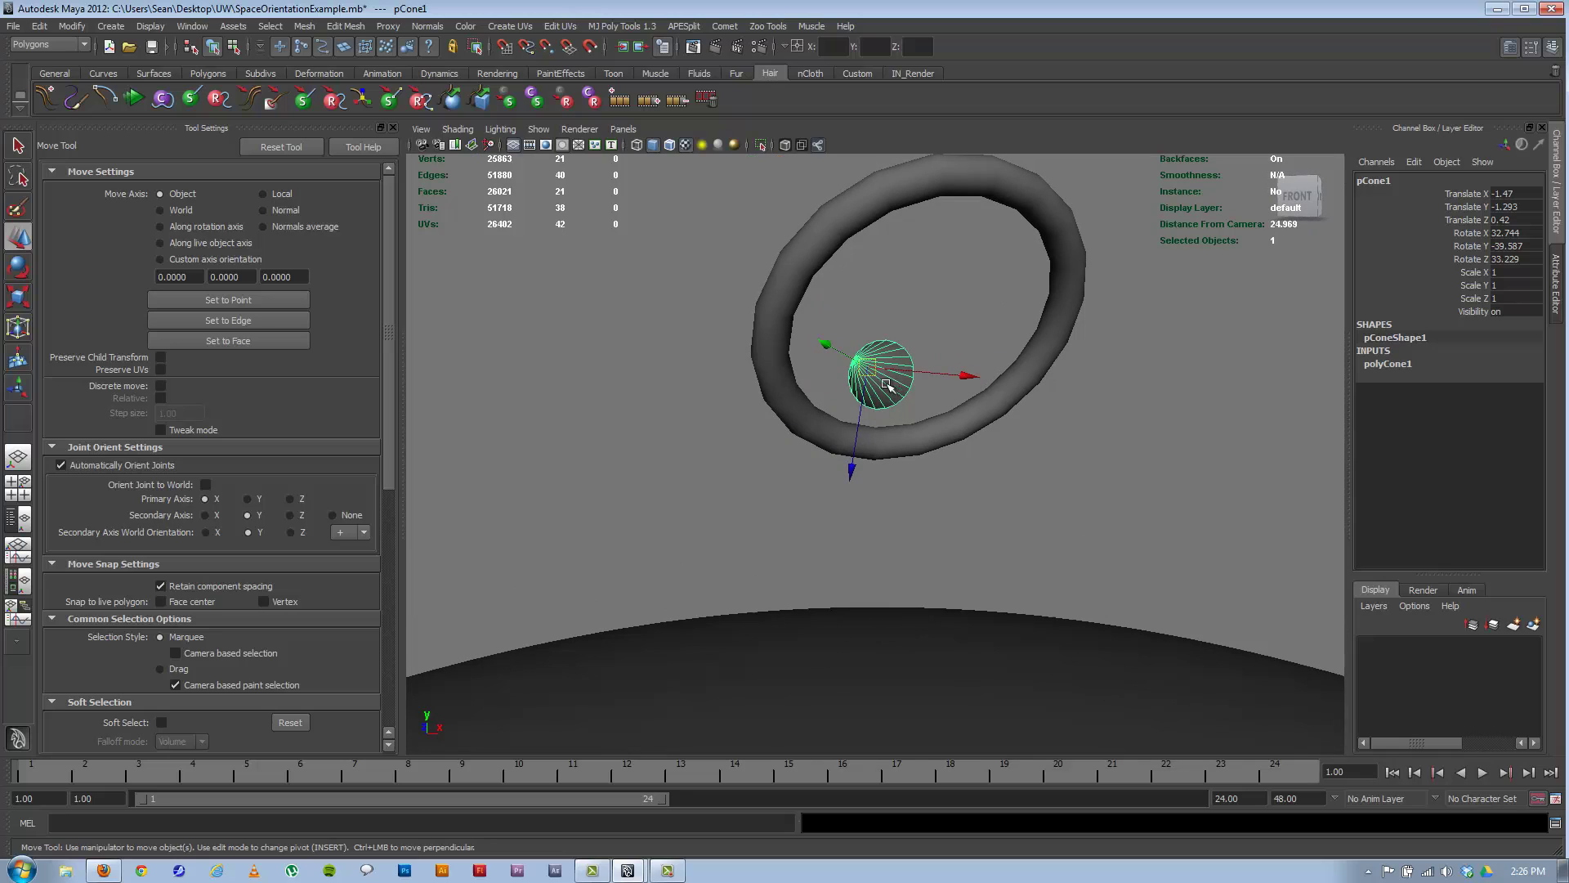
{"action": "left_click_drag", "start_coordinate": [971, 375], "coordinate": [905, 379]}
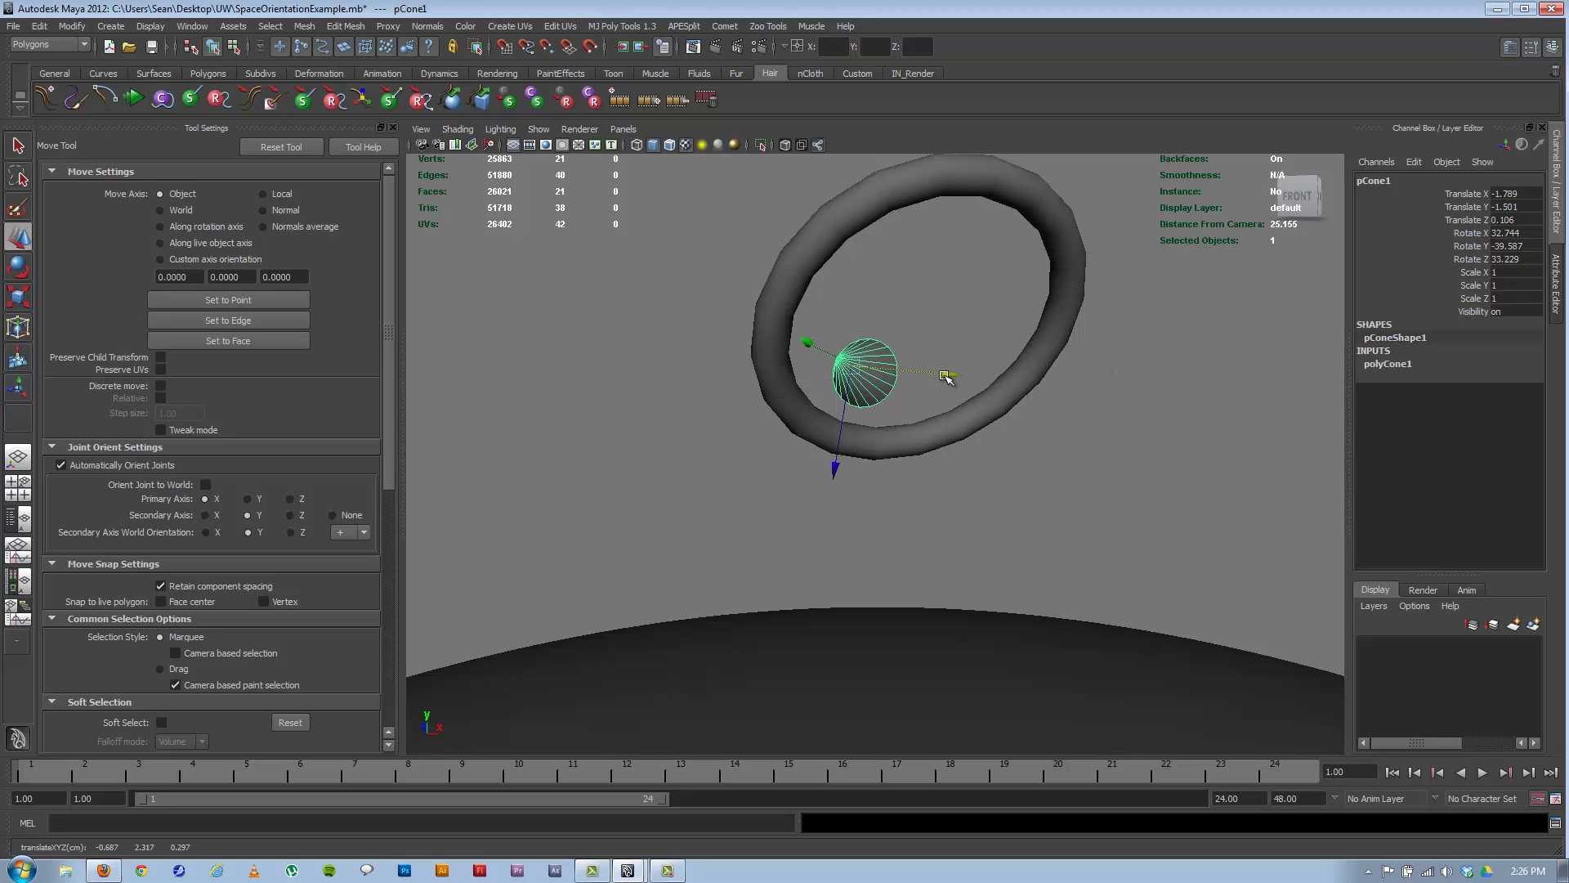
{"action": "mouse_move", "coordinate": [946, 377]}
{"action": "left_mouse_down"}
{"action": "mouse_move", "coordinate": [928, 375]}
{"action": "mouse_move", "coordinate": [974, 375]}
{"action": "mouse_move", "coordinate": [942, 376]}
{"action": "left_mouse_up"}
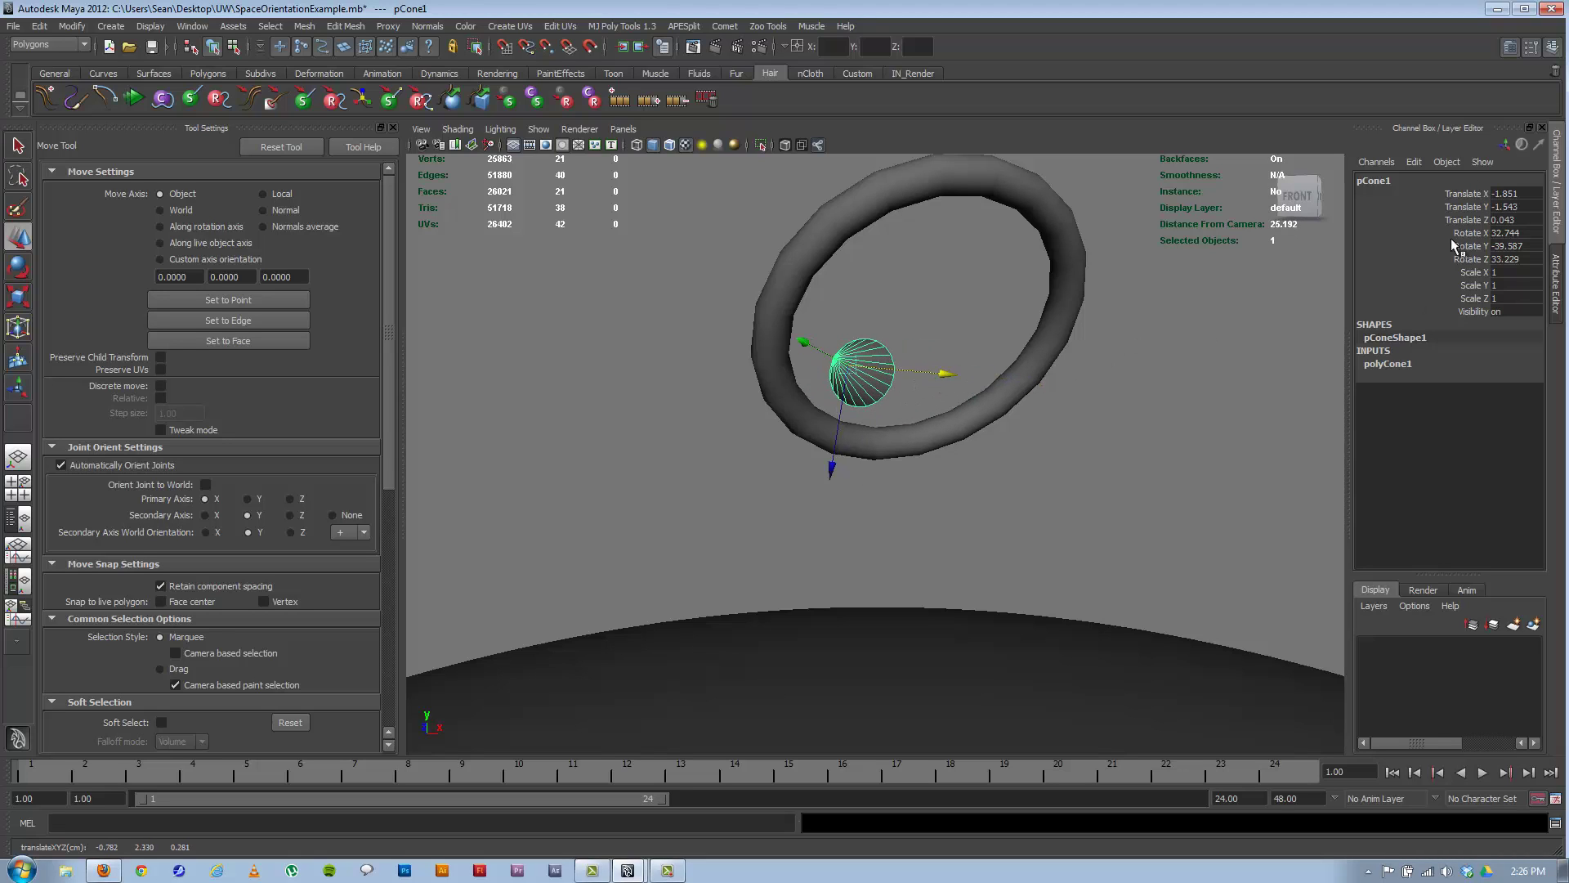
{"action": "left_click_drag", "start_coordinate": [833, 408], "coordinate": [795, 415], "text": "alt"}
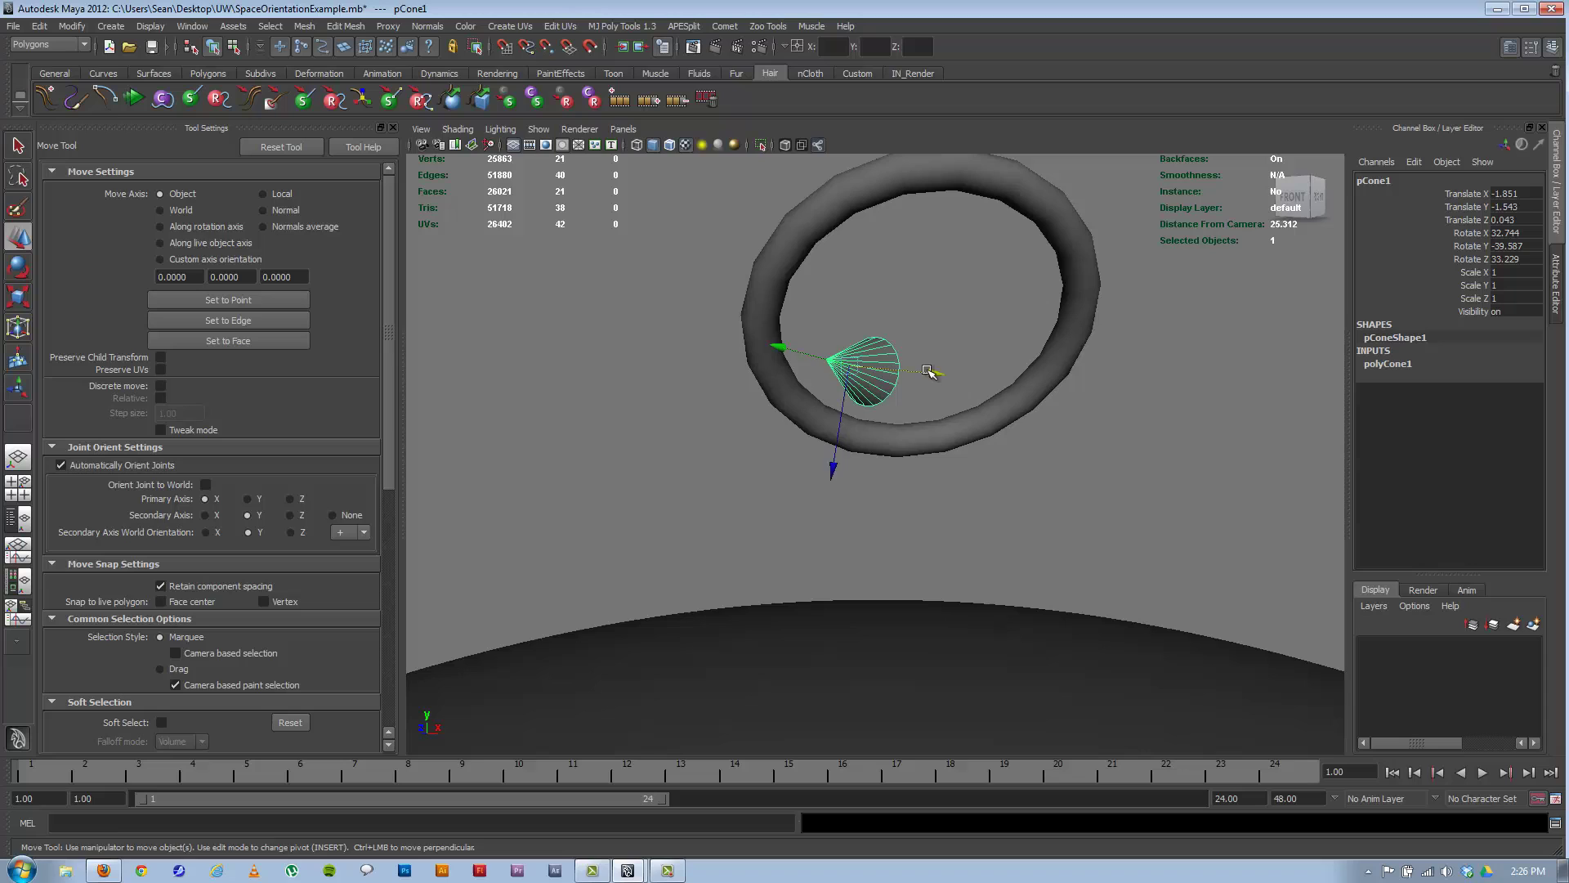
{"action": "left_click_drag", "start_coordinate": [929, 372], "coordinate": [986, 368]}
{"action": "left_click", "coordinate": [282, 194]}
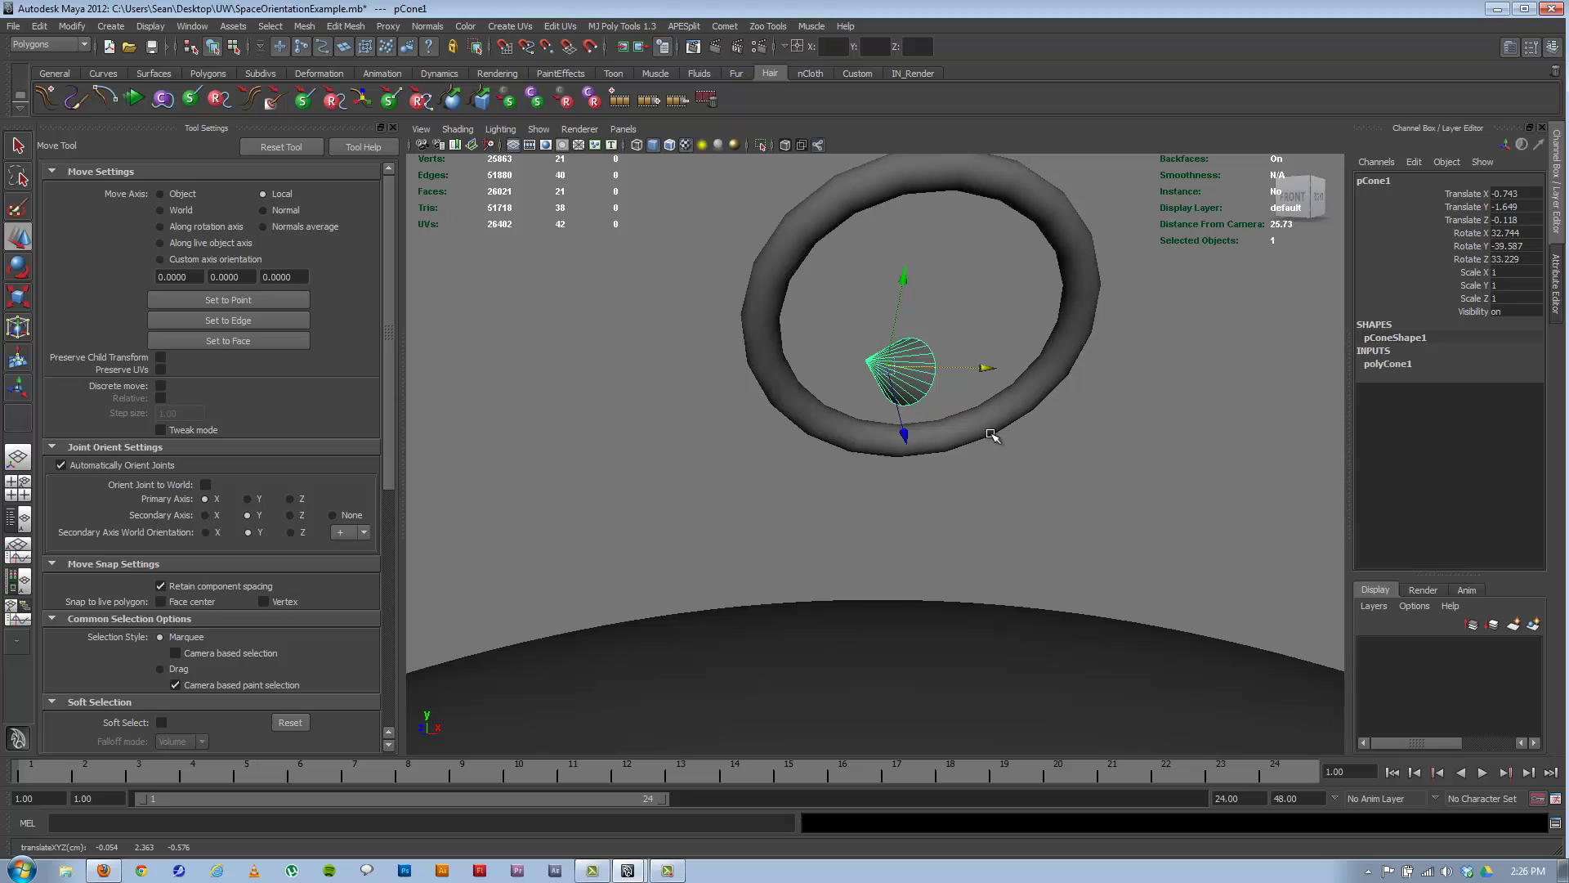
{"action": "left_click_drag", "start_coordinate": [973, 384], "coordinate": [955, 374], "text": "alt"}
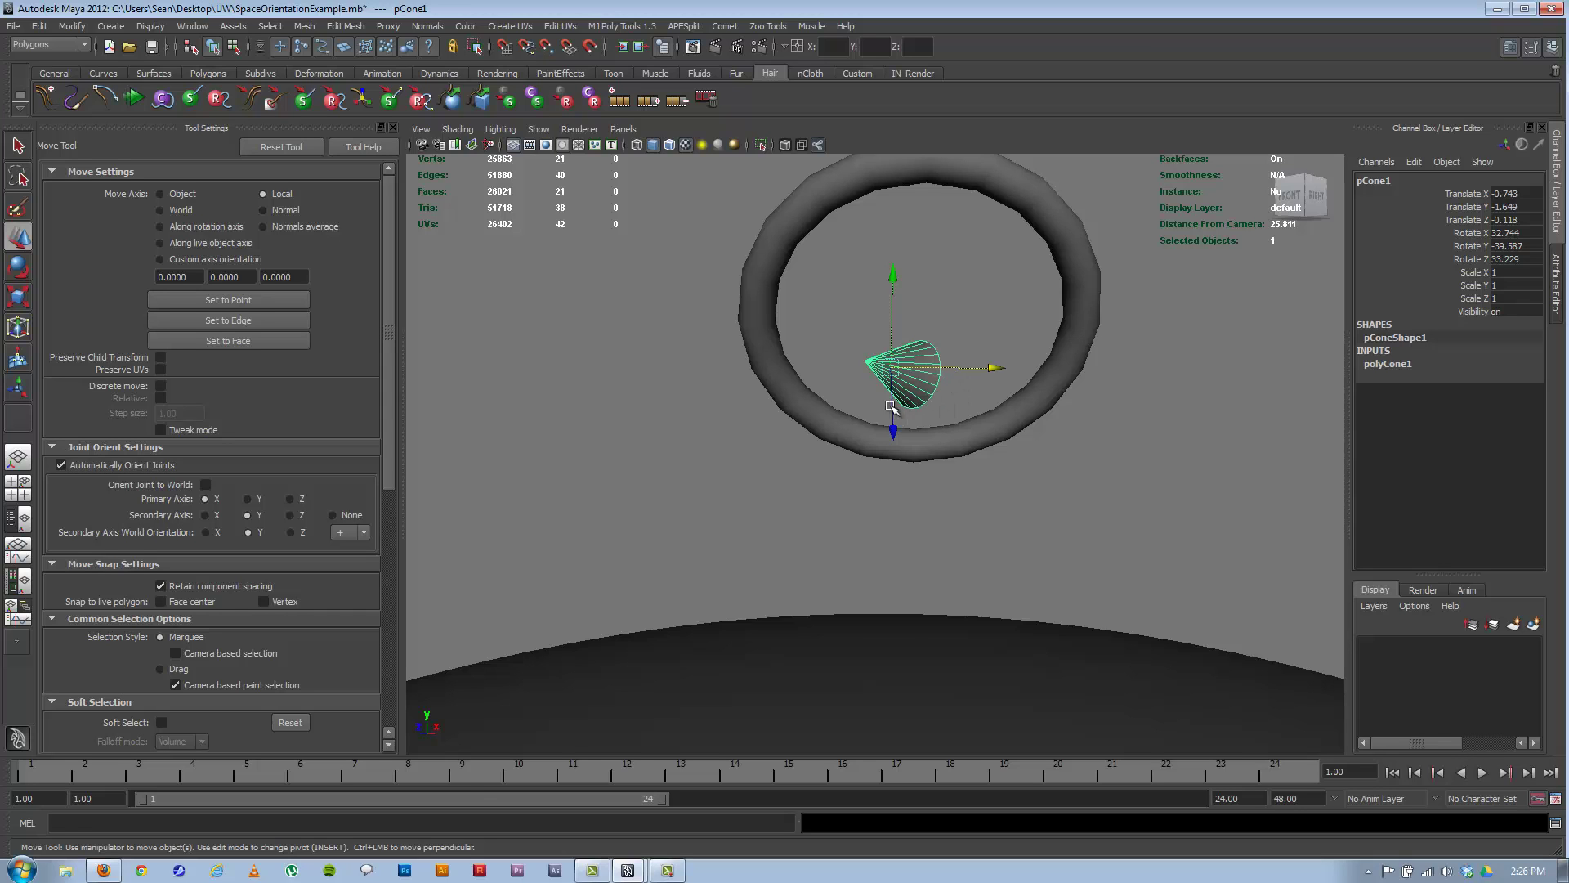
{"action": "left_click_drag", "start_coordinate": [893, 409], "coordinate": [916, 372], "text": "alt"}
Step: Zero pCone1's translate and rotate channels in the Channel Box and reselect the cone
{"action": "left_click", "coordinate": [1509, 256]}
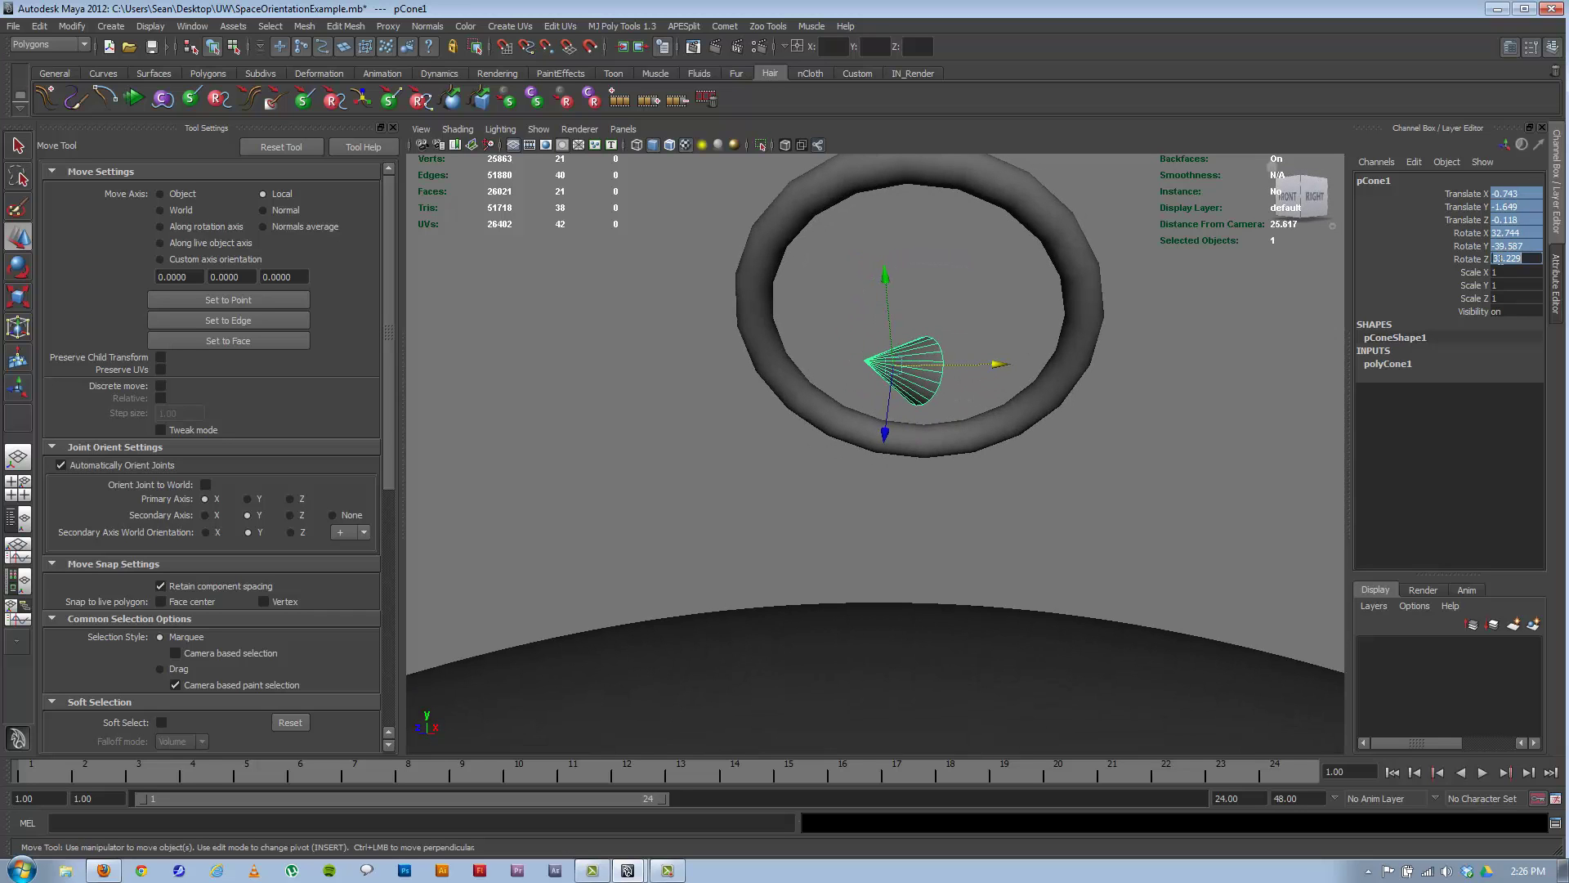
{"action": "type", "text": "0"}
{"action": "key", "text": "Return"}
{"action": "left_click", "coordinate": [1013, 414]}
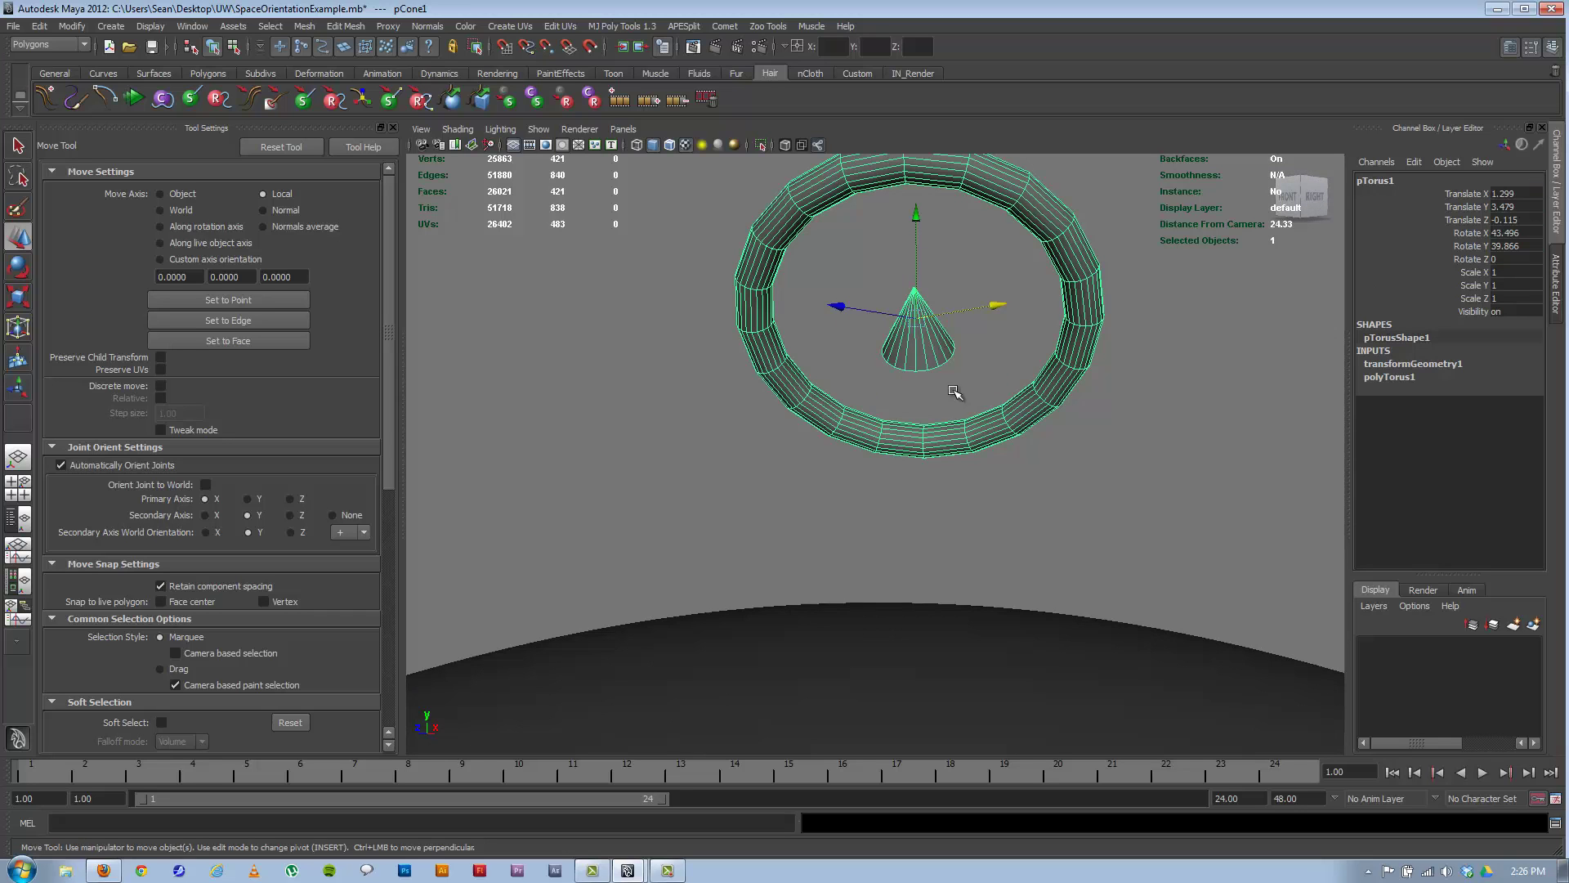
{"action": "left_click_drag", "start_coordinate": [907, 374], "coordinate": [919, 379], "text": "alt"}
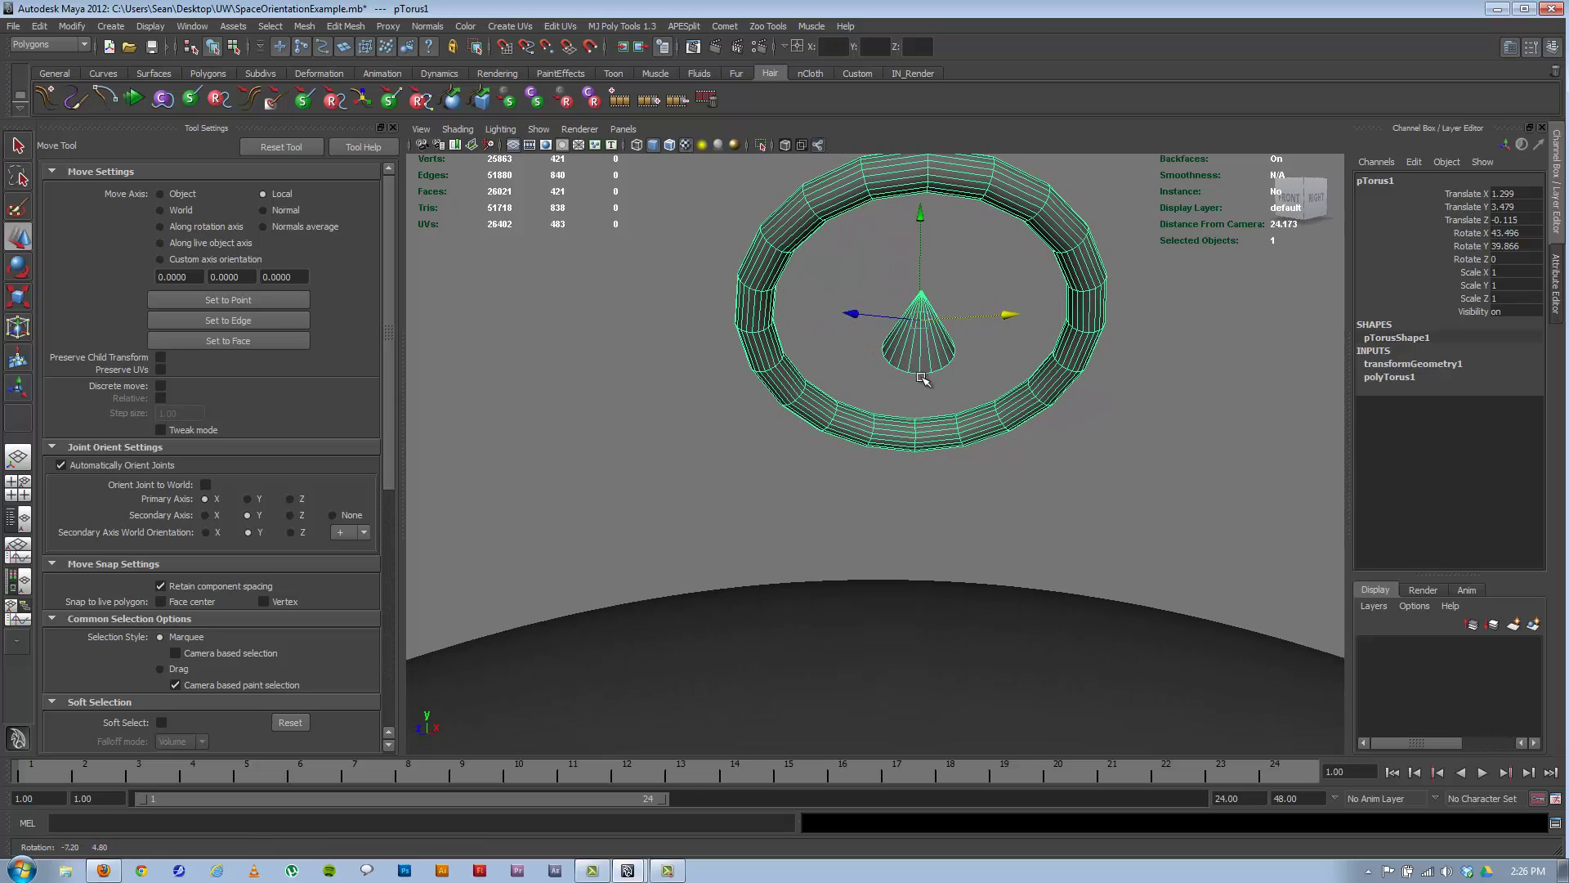
{"action": "left_click", "coordinate": [974, 352]}
{"action": "left_click", "coordinate": [931, 357]}
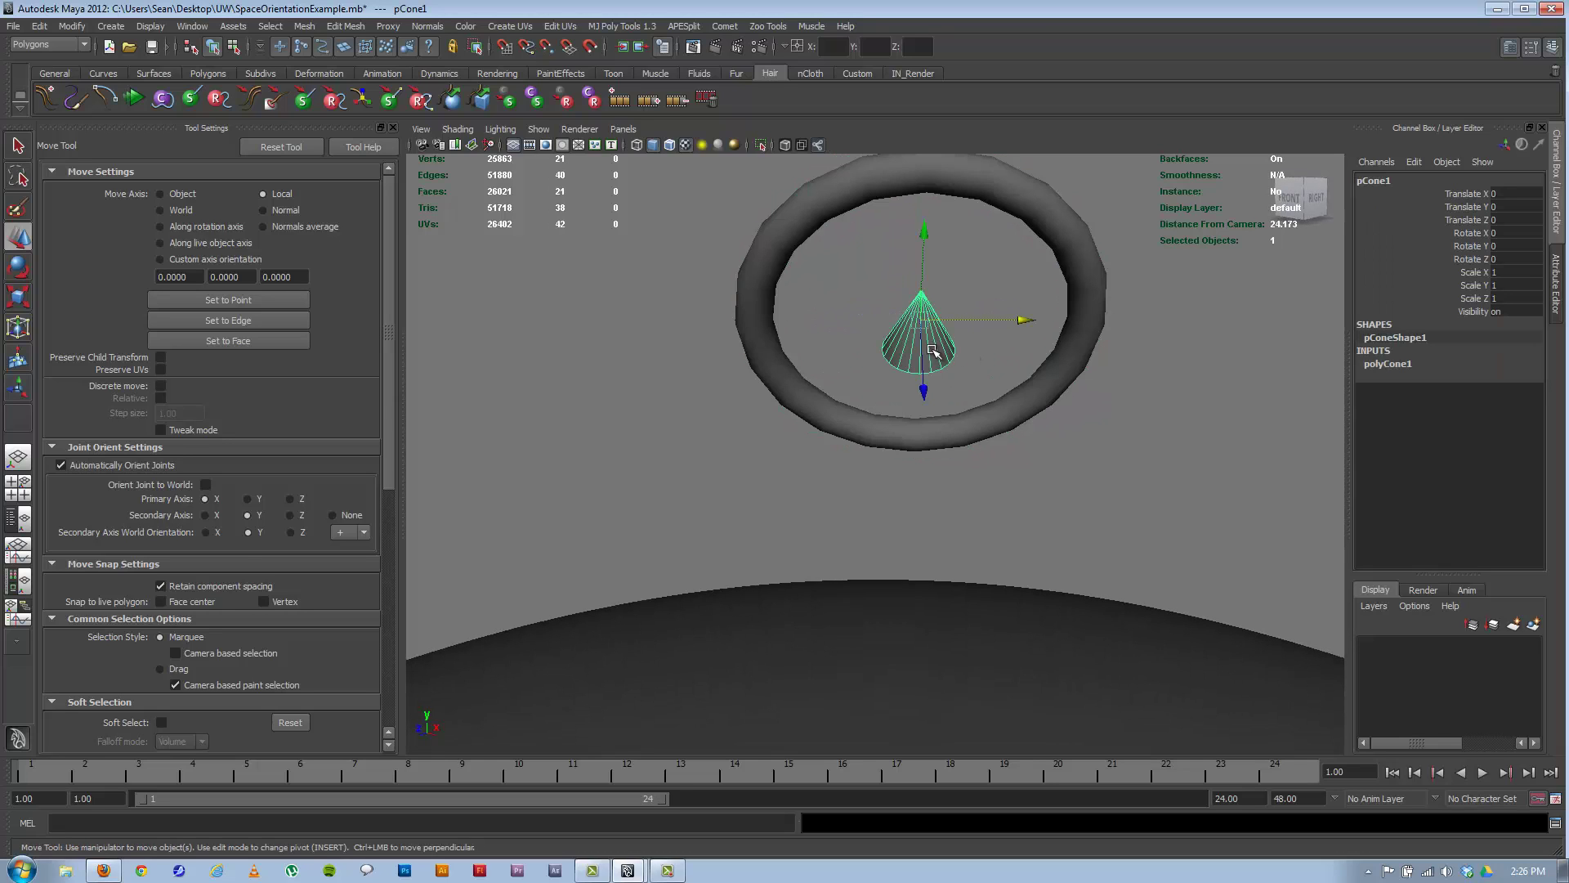
Step: Rotate the cone to about 84.6, -33.1, 55.2 degrees, then return to the Move Tool
{"action": "key", "text": "e"}
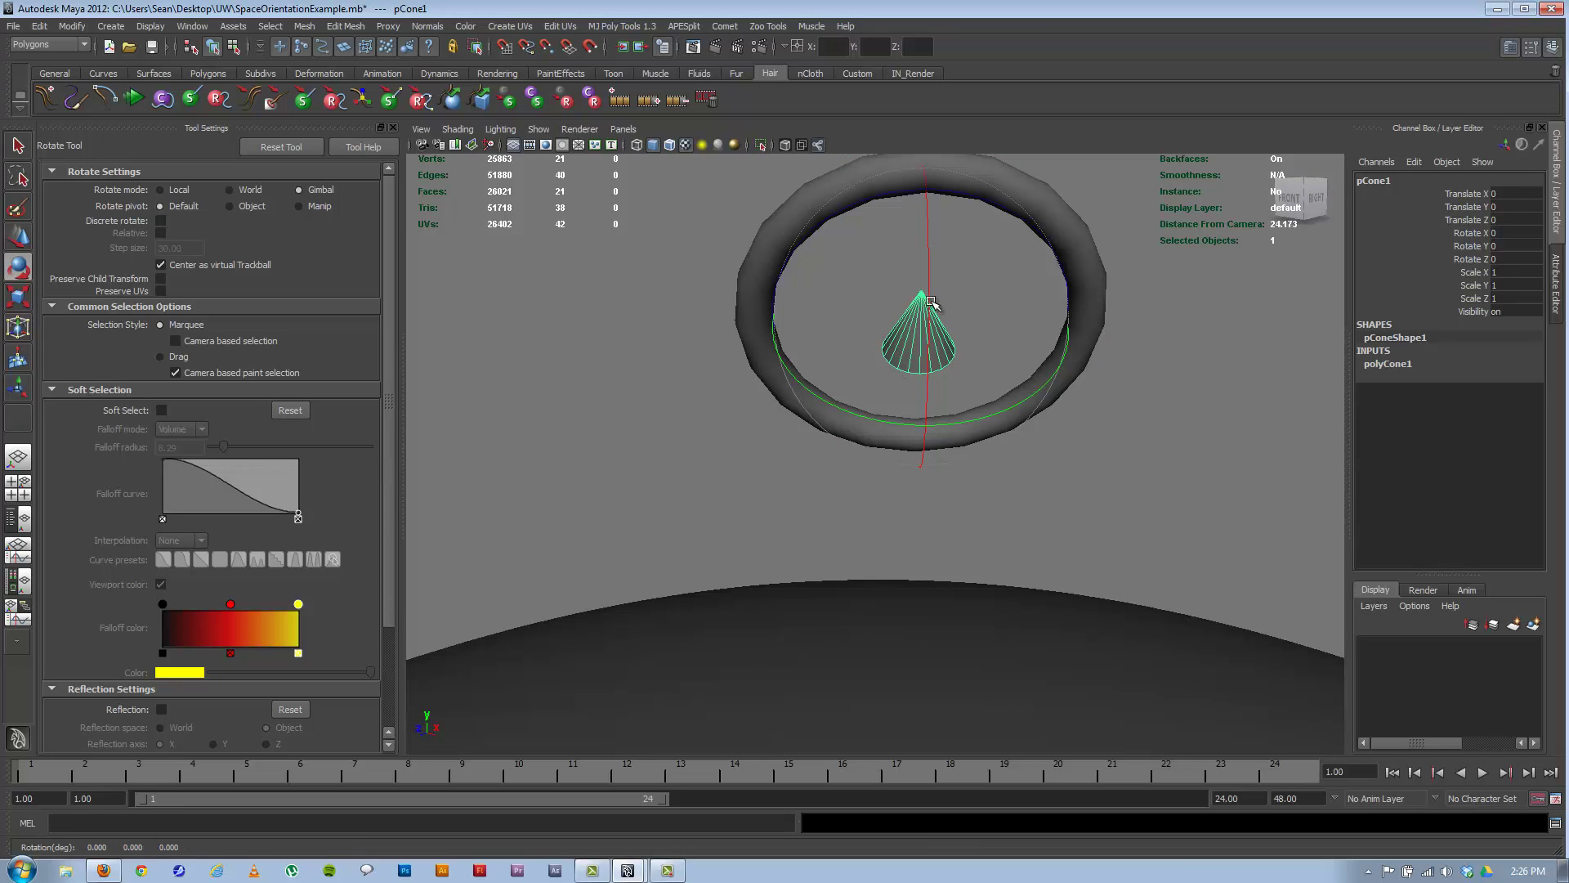
{"action": "left_click_drag", "start_coordinate": [928, 319], "coordinate": [917, 493]}
{"action": "left_click_drag", "start_coordinate": [1040, 234], "coordinate": [999, 373]}
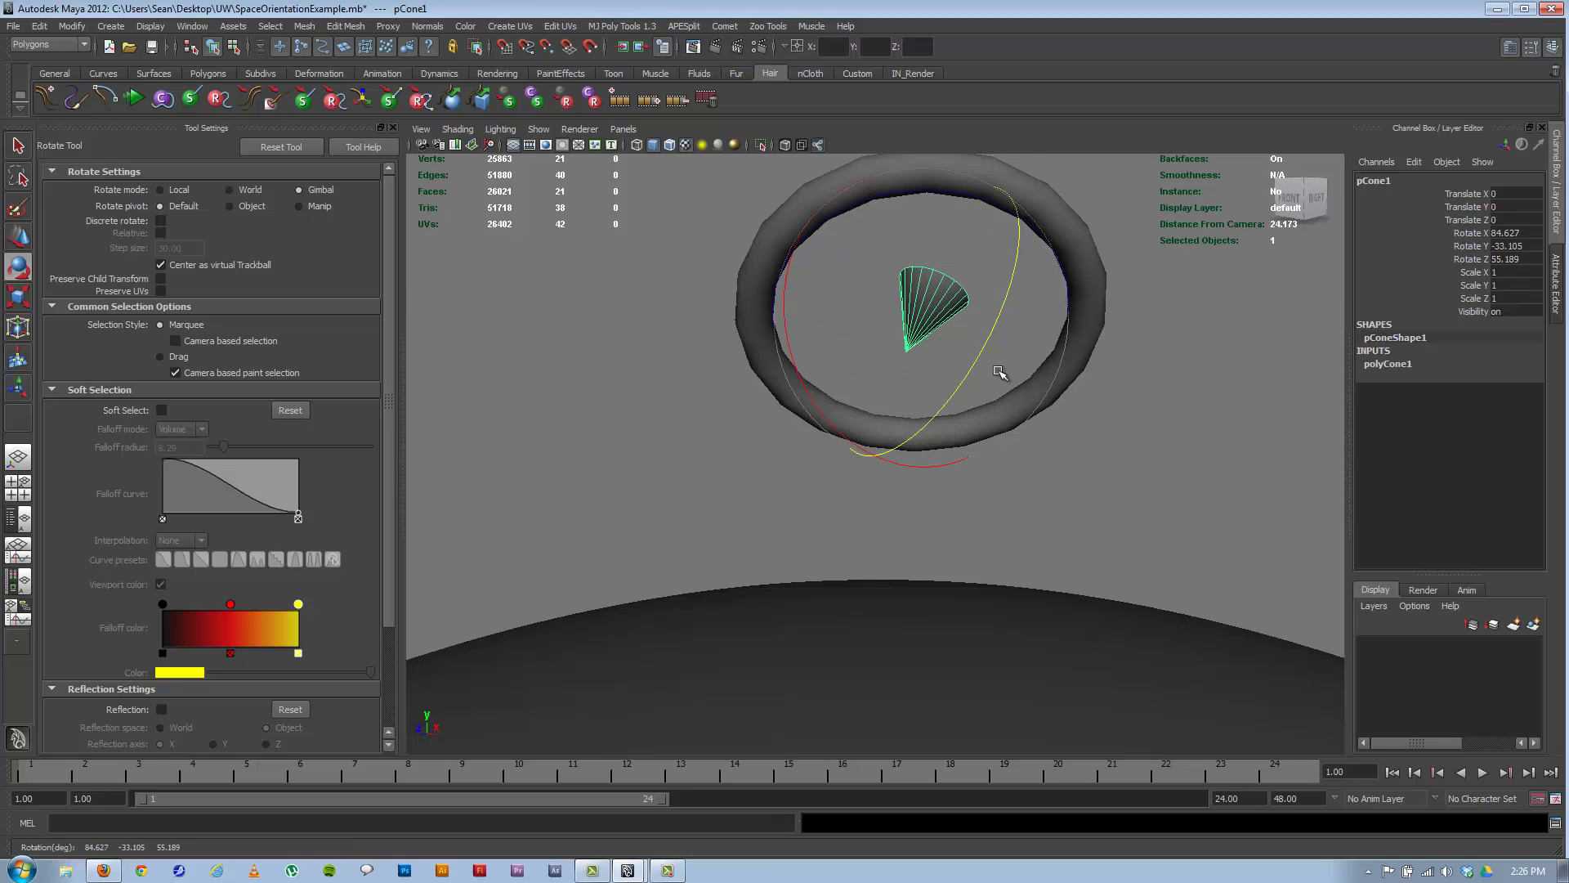
{"action": "left_click", "coordinate": [21, 240]}
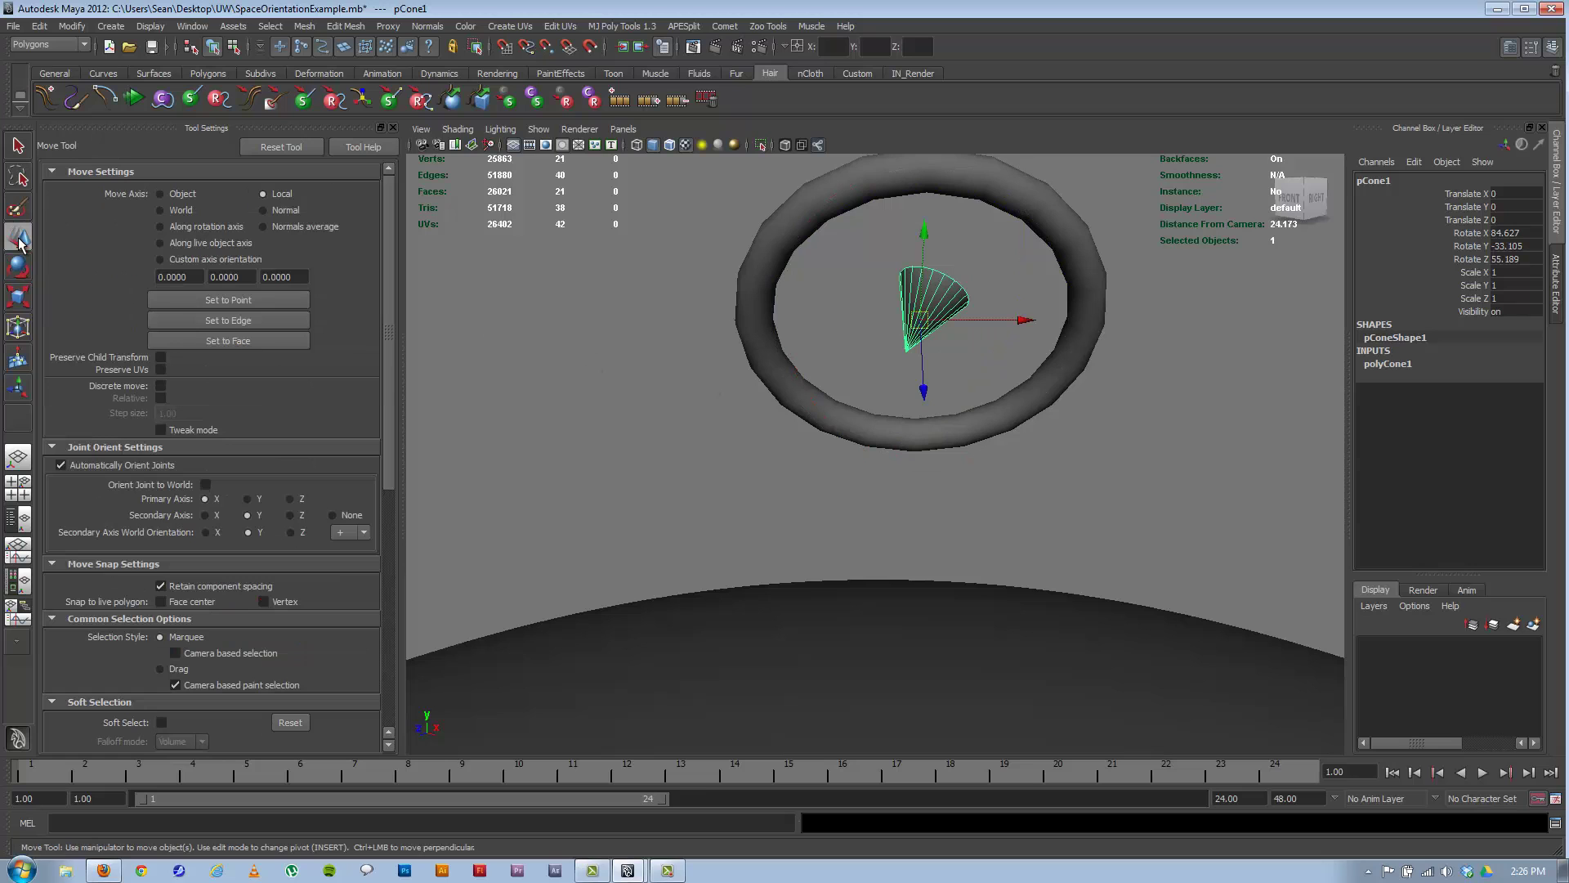
Step: Try a test move along the cone's Object axes, then undo it
{"action": "left_click", "coordinate": [183, 195]}
{"action": "left_click_drag", "start_coordinate": [945, 325], "coordinate": [868, 370], "text": "alt"}
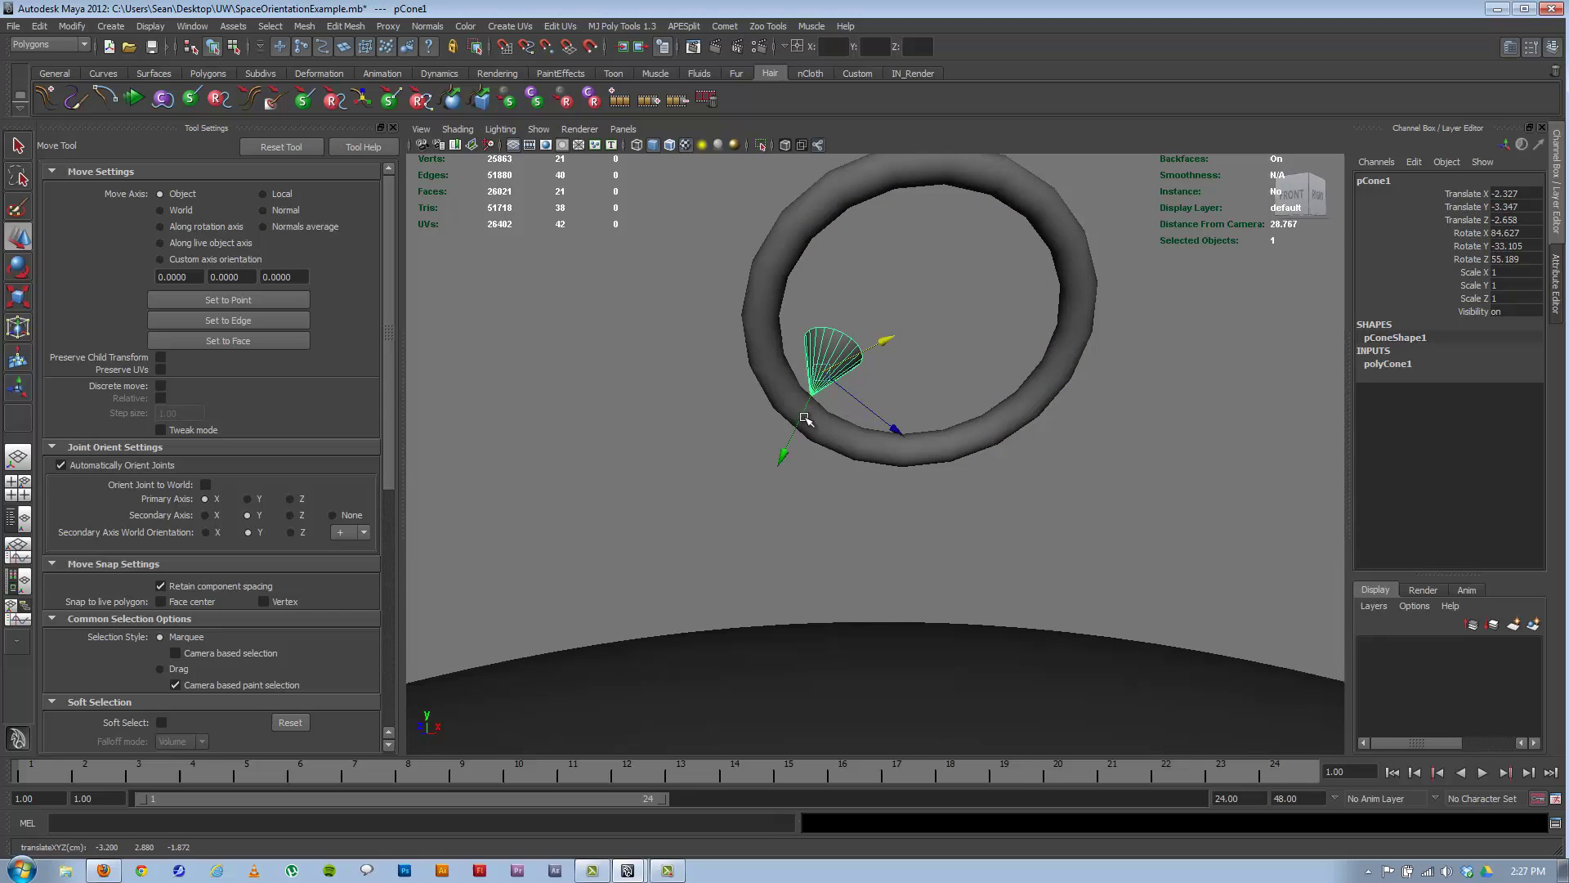
{"action": "left_click_drag", "start_coordinate": [804, 417], "coordinate": [794, 437]}
{"action": "mouse_move", "coordinate": [918, 429]}
{"action": "left_mouse_down", "text": "alt"}
{"action": "mouse_move", "coordinate": [978, 466]}
{"action": "mouse_move", "coordinate": [923, 457]}
{"action": "left_mouse_up", "text": "alt"}
{"action": "key", "text": "ctrl+z"}
{"action": "key", "text": "ctrl+z"}
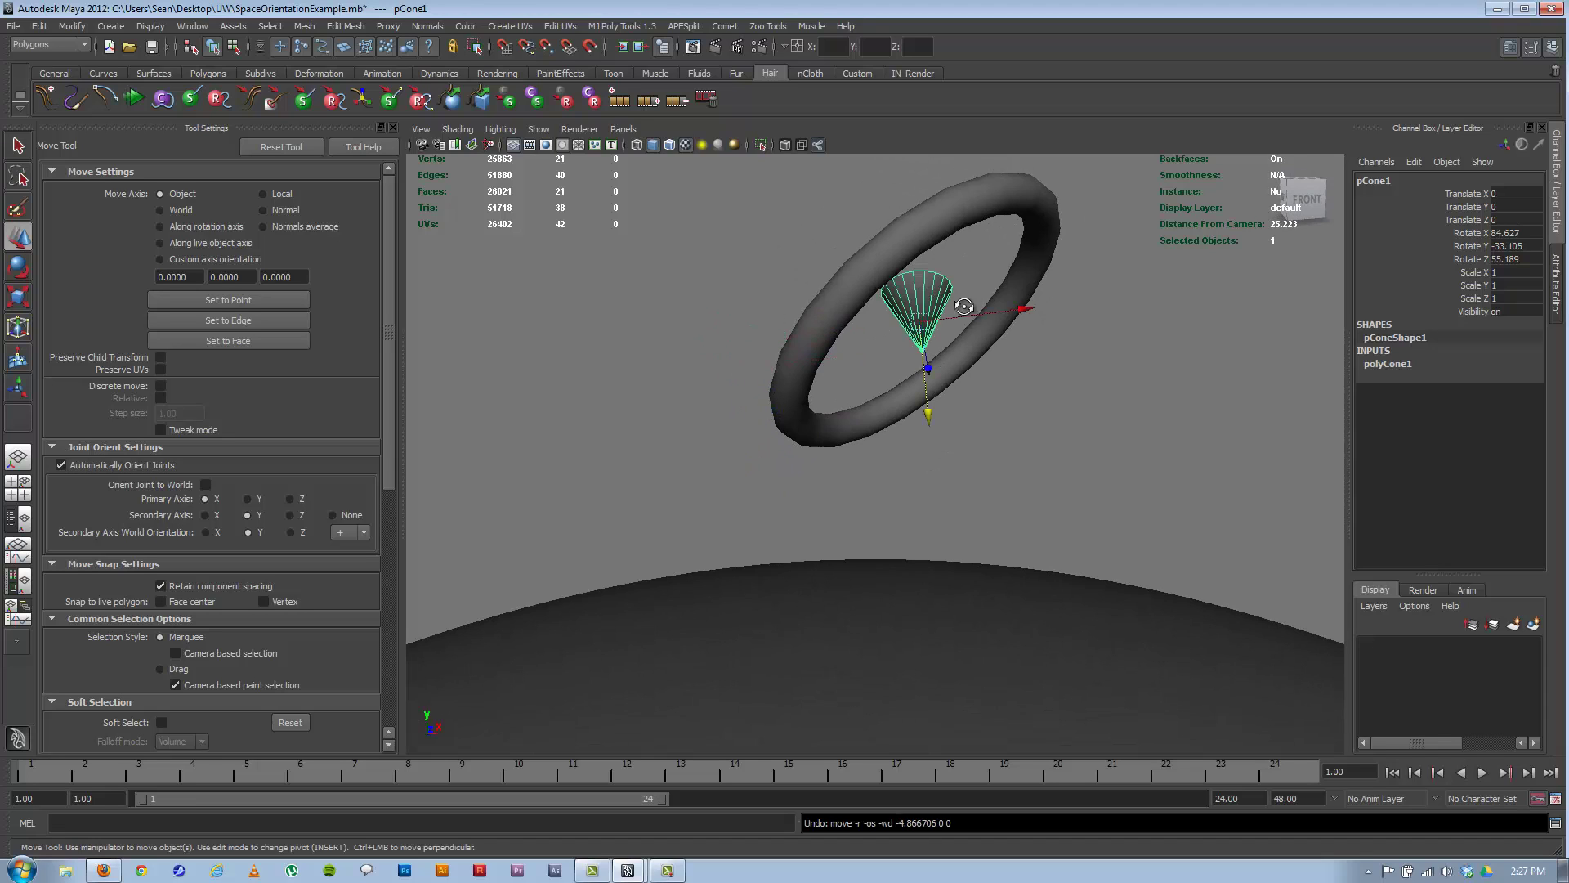
{"action": "left_click_drag", "start_coordinate": [966, 304], "coordinate": [916, 304], "text": "alt"}
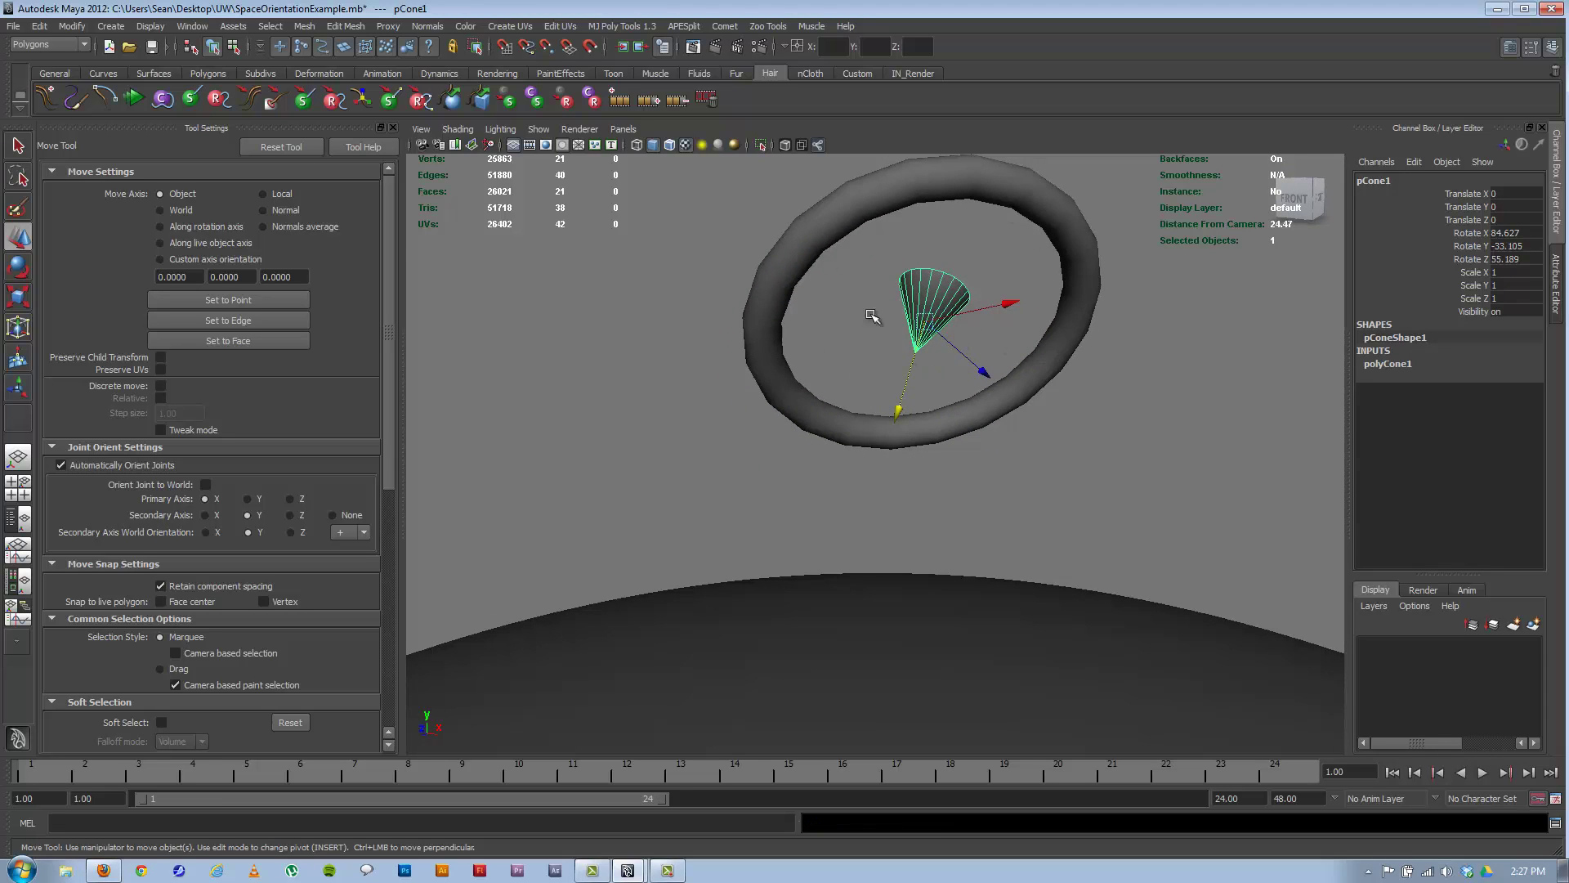
Step: With Local move axis, slide the cone along local X and Y to about -2.848, -0.954, 0
{"action": "left_click", "coordinate": [263, 194]}
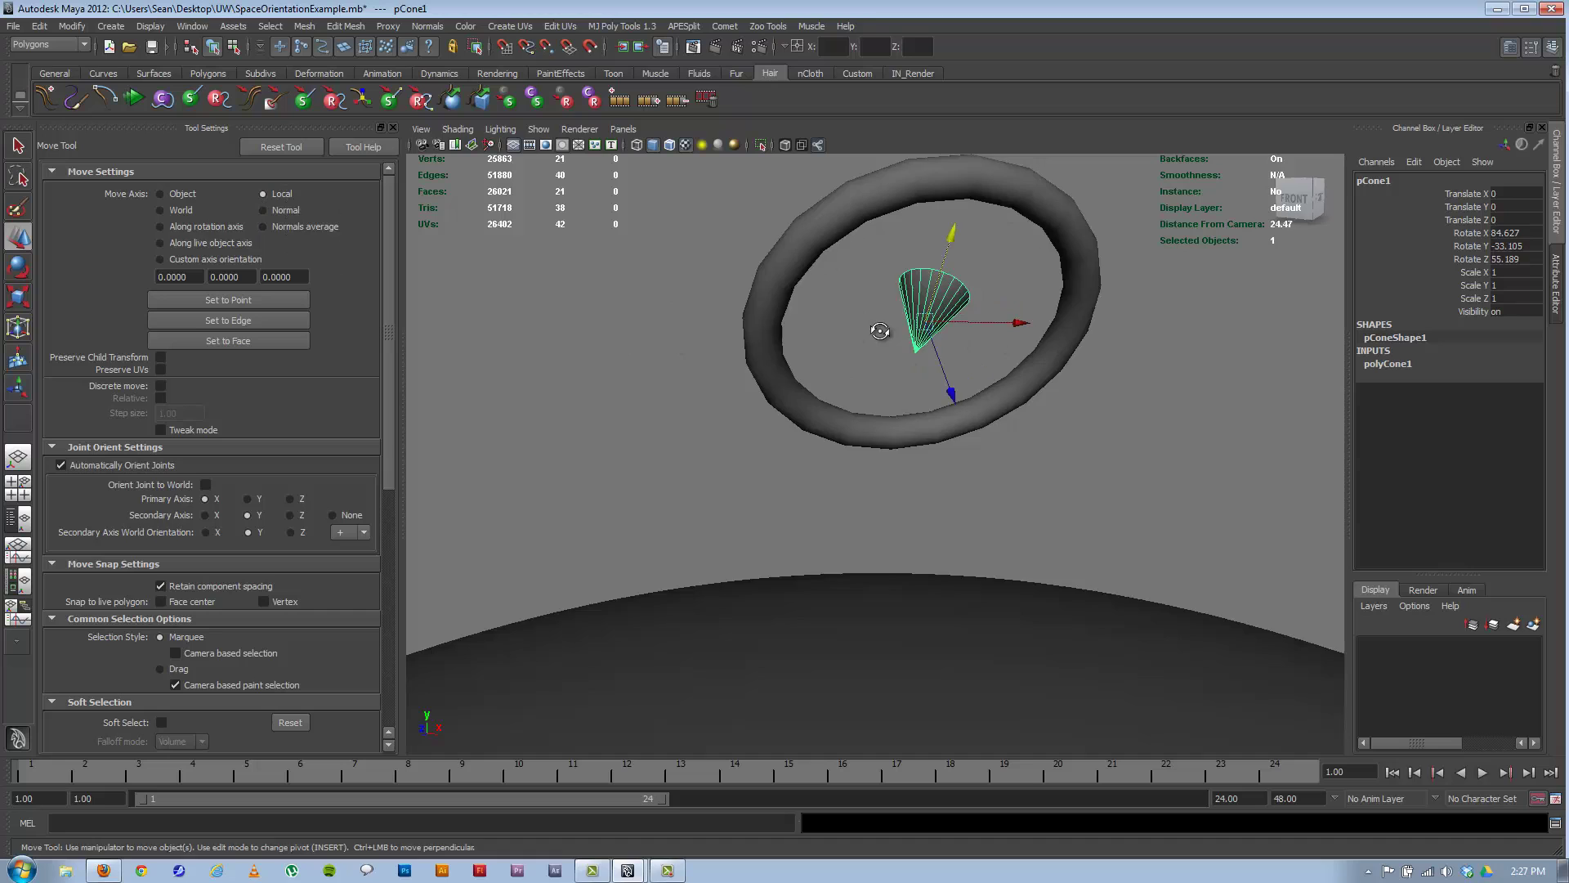
{"action": "left_click_drag", "start_coordinate": [891, 315], "coordinate": [916, 288], "text": "alt"}
{"action": "left_click_drag", "start_coordinate": [927, 220], "coordinate": [924, 279]}
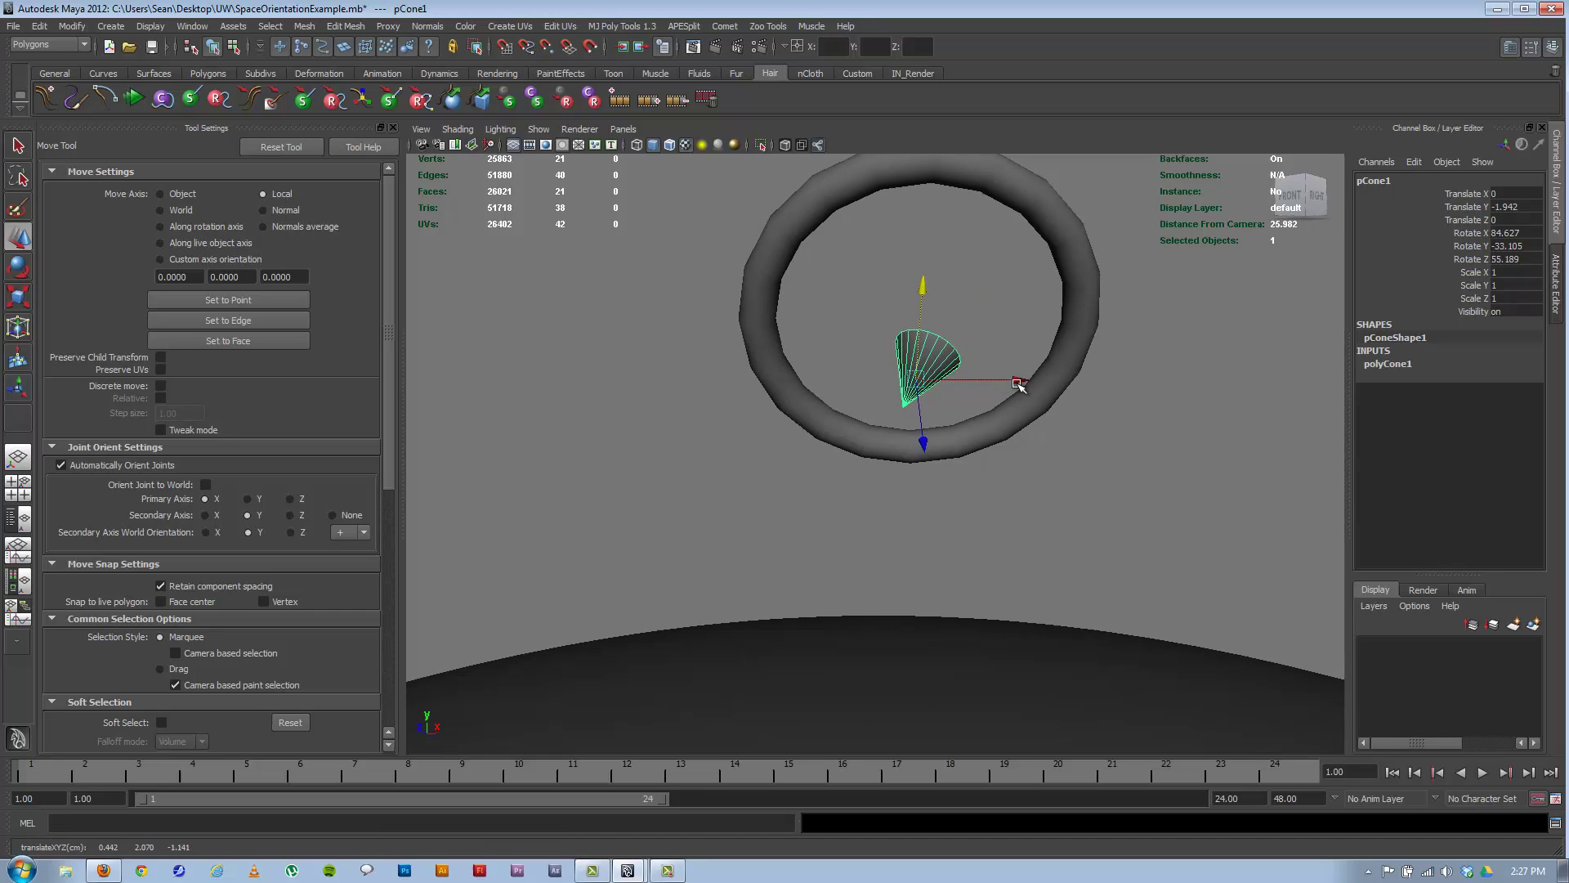
{"action": "left_click_drag", "start_coordinate": [1016, 381], "coordinate": [1112, 373]}
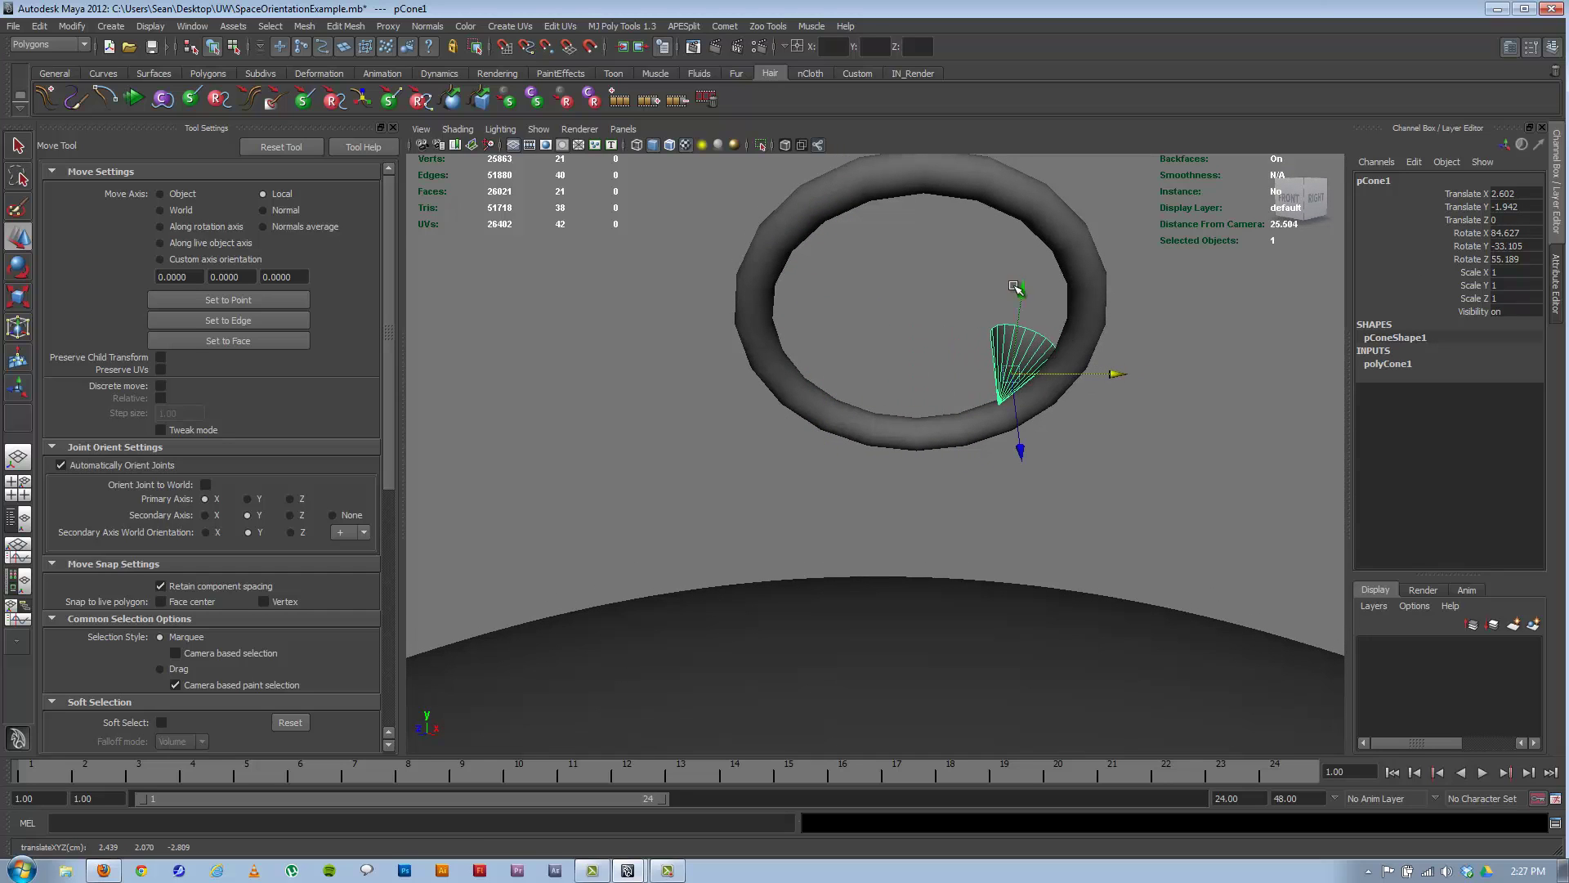
{"action": "left_click", "coordinate": [1019, 284]}
{"action": "left_click_drag", "start_coordinate": [1019, 283], "coordinate": [1034, 176]}
{"action": "left_click_drag", "start_coordinate": [1128, 272], "coordinate": [899, 264]}
{"action": "left_click_drag", "start_coordinate": [711, 434], "coordinate": [854, 368], "text": "alt"}
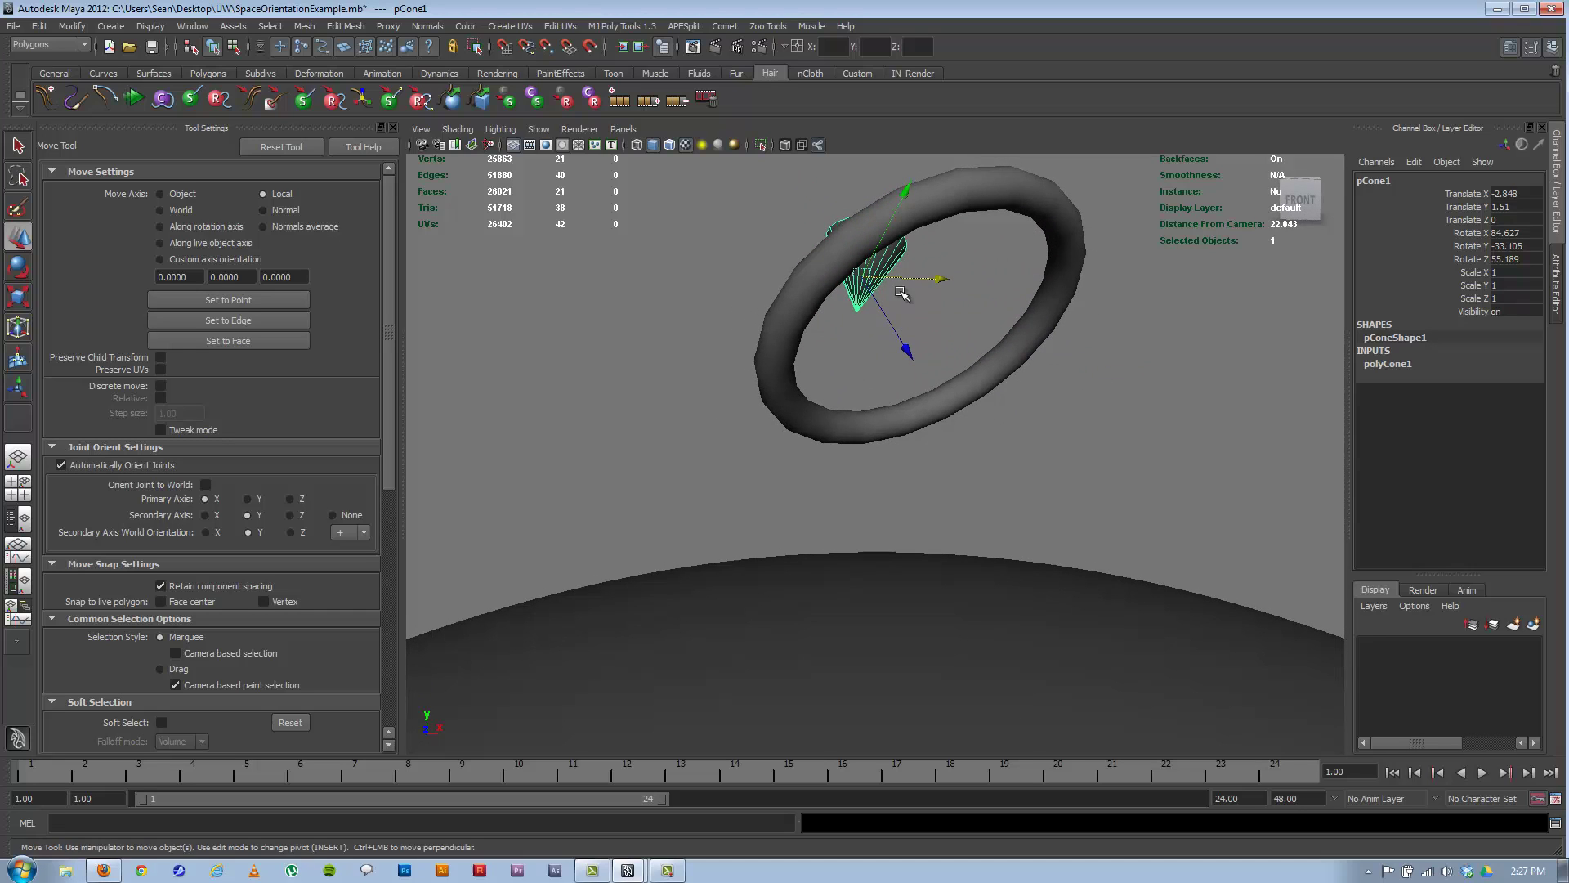
{"action": "left_click_drag", "start_coordinate": [904, 190], "coordinate": [880, 257]}
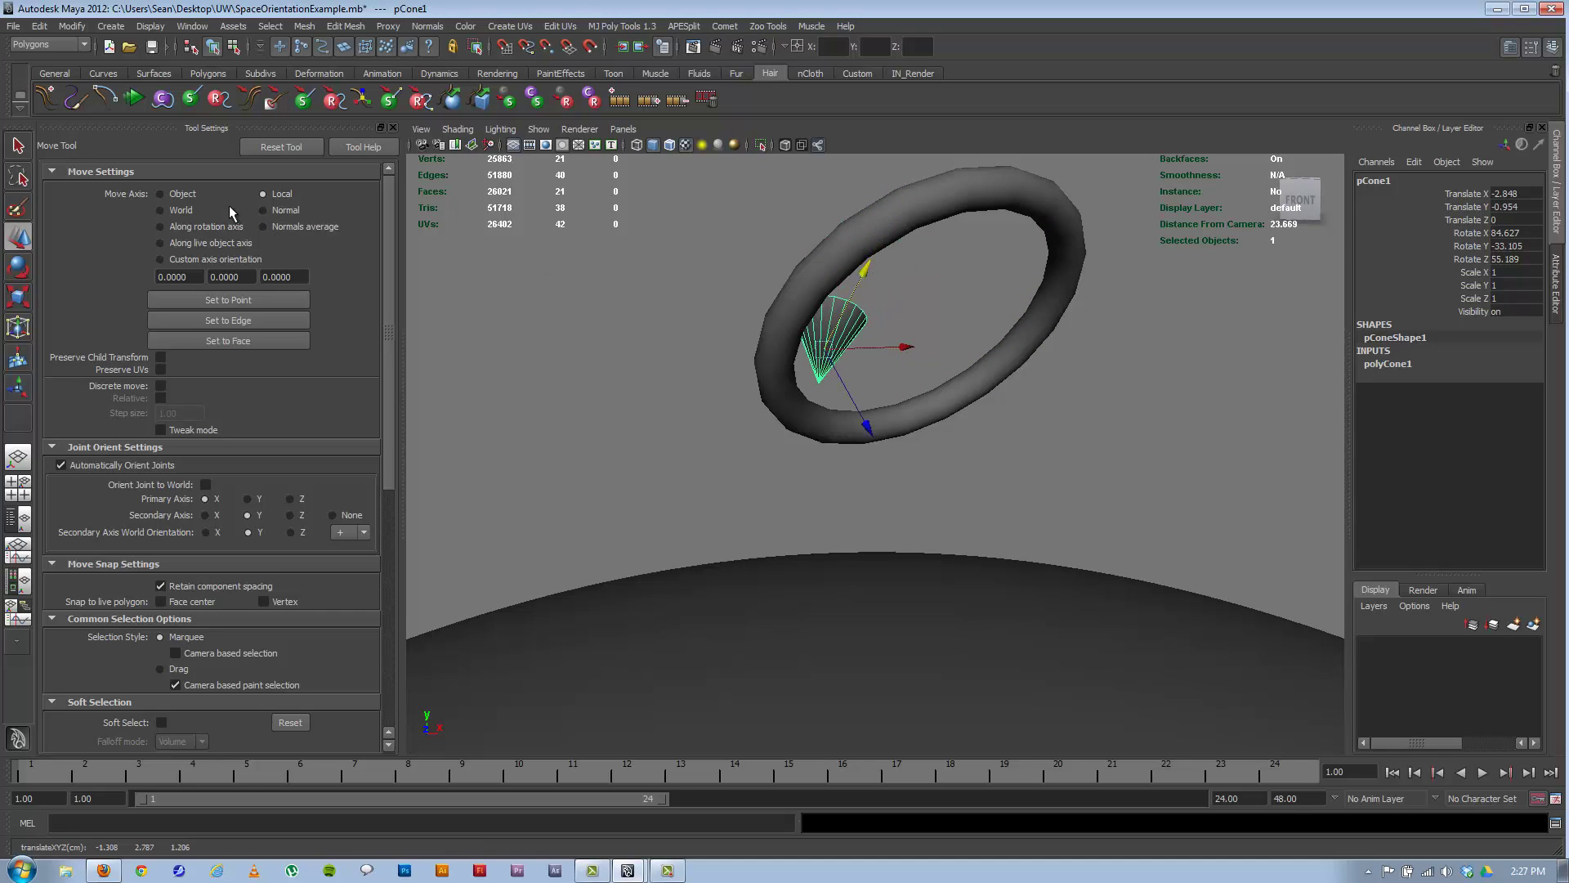
Step: Set the move axis to World and slide the cone along world X
{"action": "left_click", "coordinate": [180, 210]}
{"action": "left_click_drag", "start_coordinate": [882, 376], "coordinate": [885, 374], "text": "alt"}
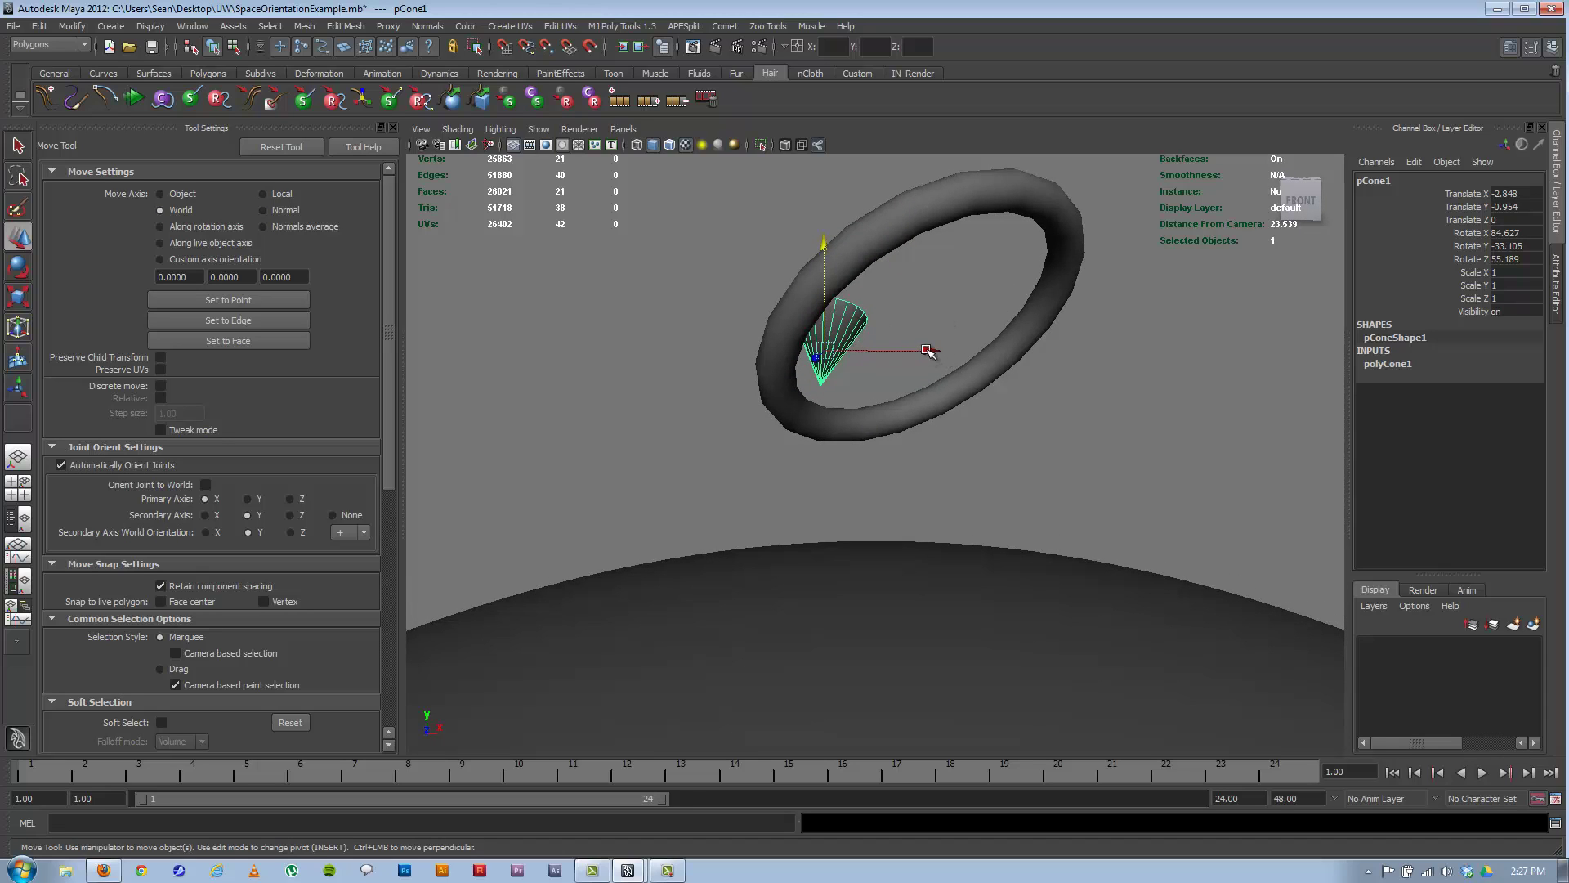
{"action": "left_click_drag", "start_coordinate": [929, 351], "coordinate": [1022, 325]}
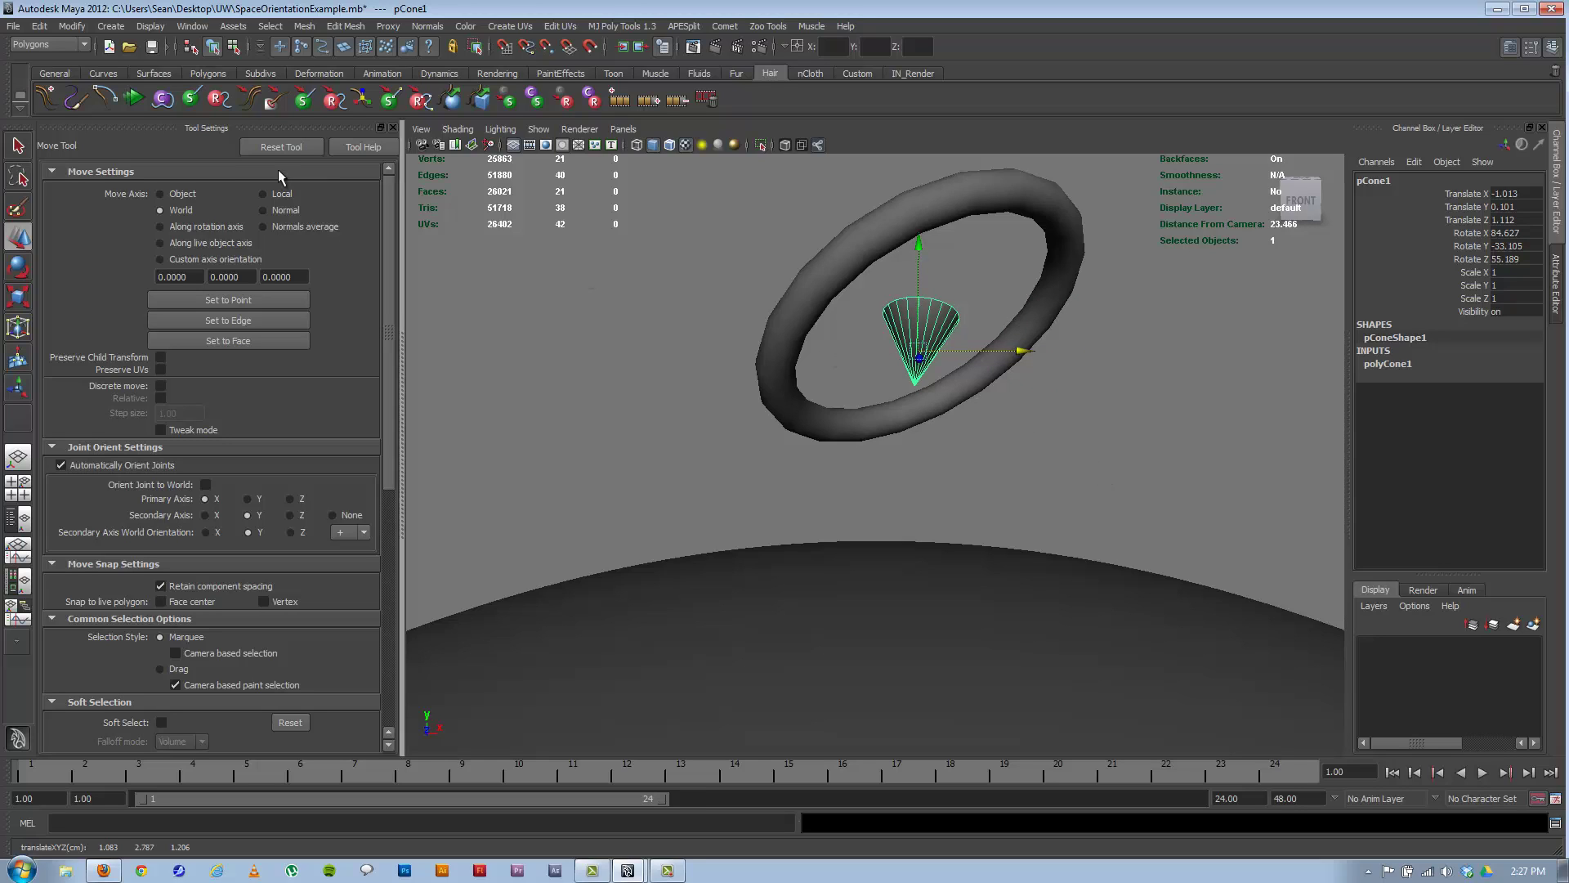
Step: Switch back to Local axes and nudge the cone along local X and Y to -1.043, 0.872, 1.167
{"action": "left_click", "coordinate": [262, 194]}
{"action": "left_click_drag", "start_coordinate": [996, 348], "coordinate": [1007, 346]}
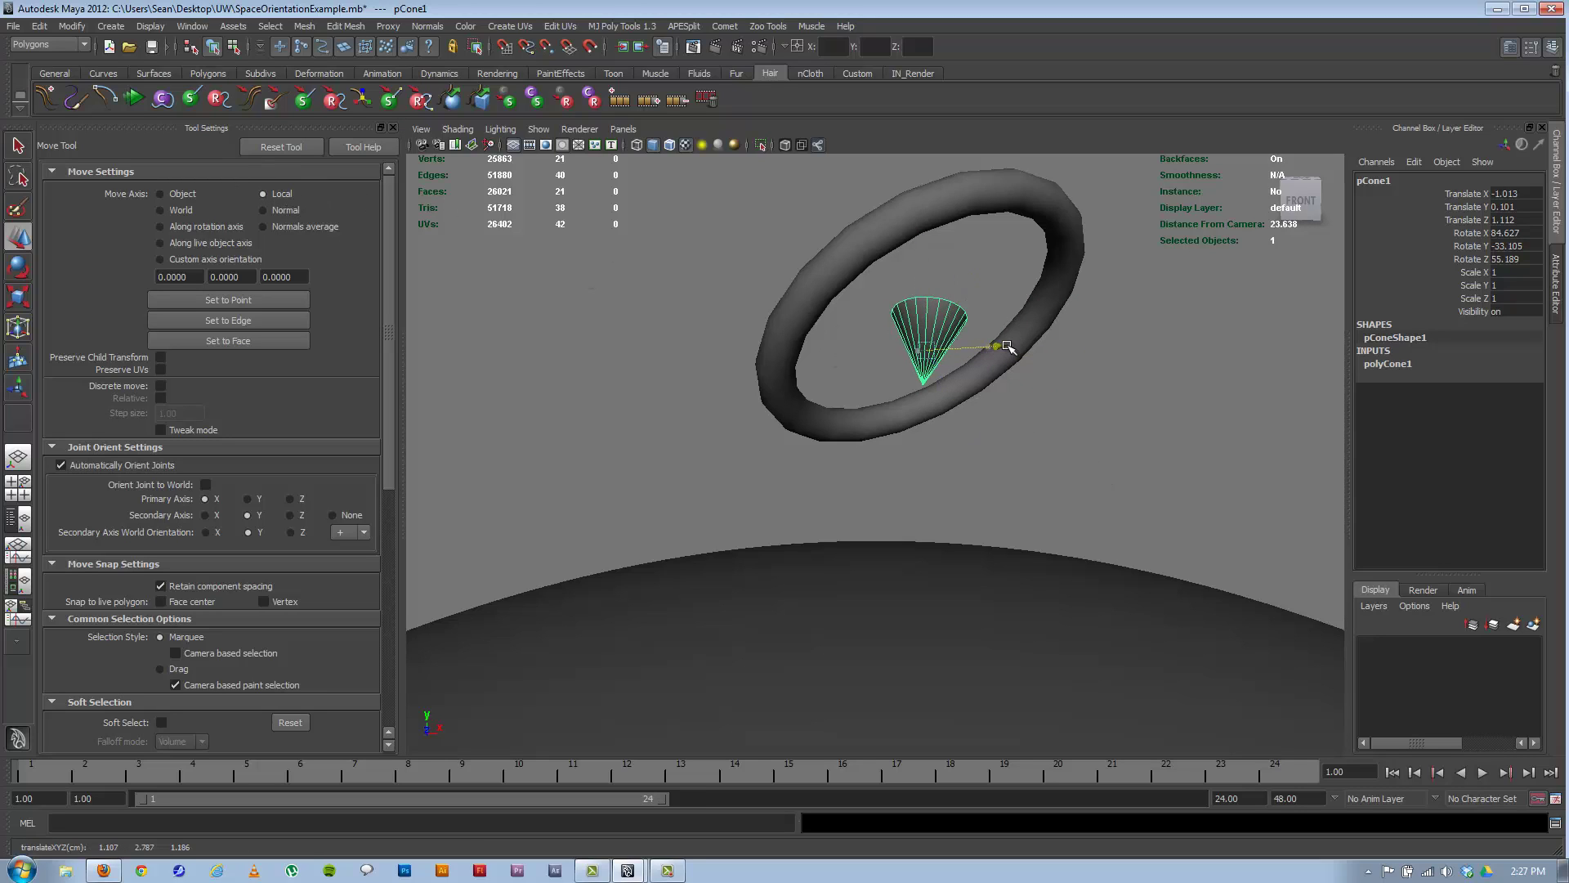
{"action": "left_click_drag", "start_coordinate": [956, 283], "coordinate": [977, 253]}
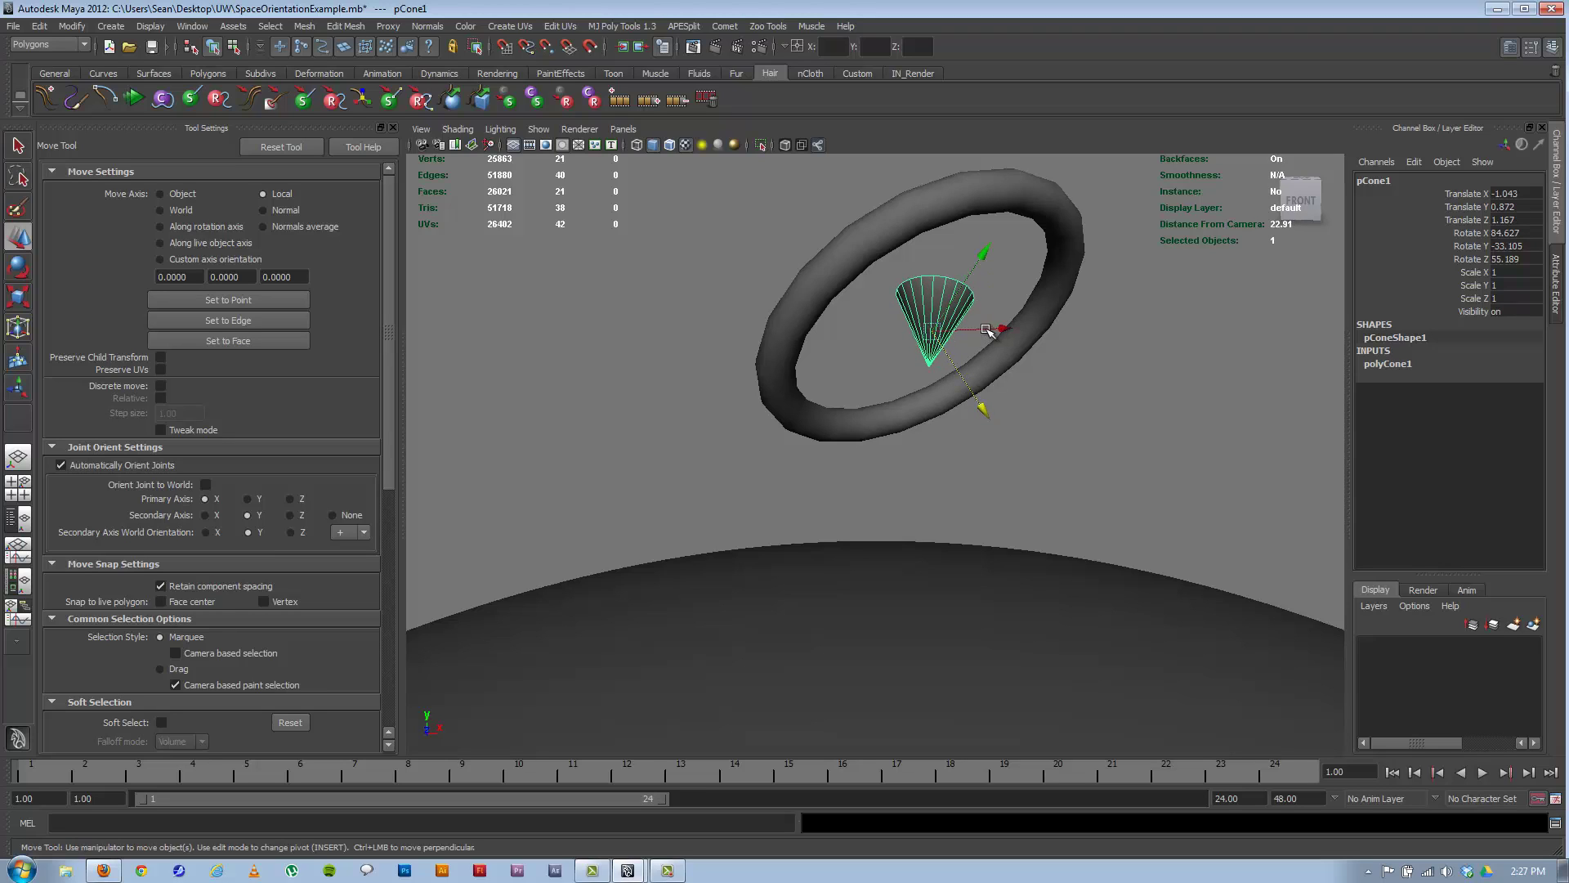
{"action": "left_click", "coordinate": [475, 337]}
{"action": "left_click", "coordinate": [944, 323]}
{"action": "left_click_drag", "start_coordinate": [941, 346], "coordinate": [900, 347], "text": "alt"}
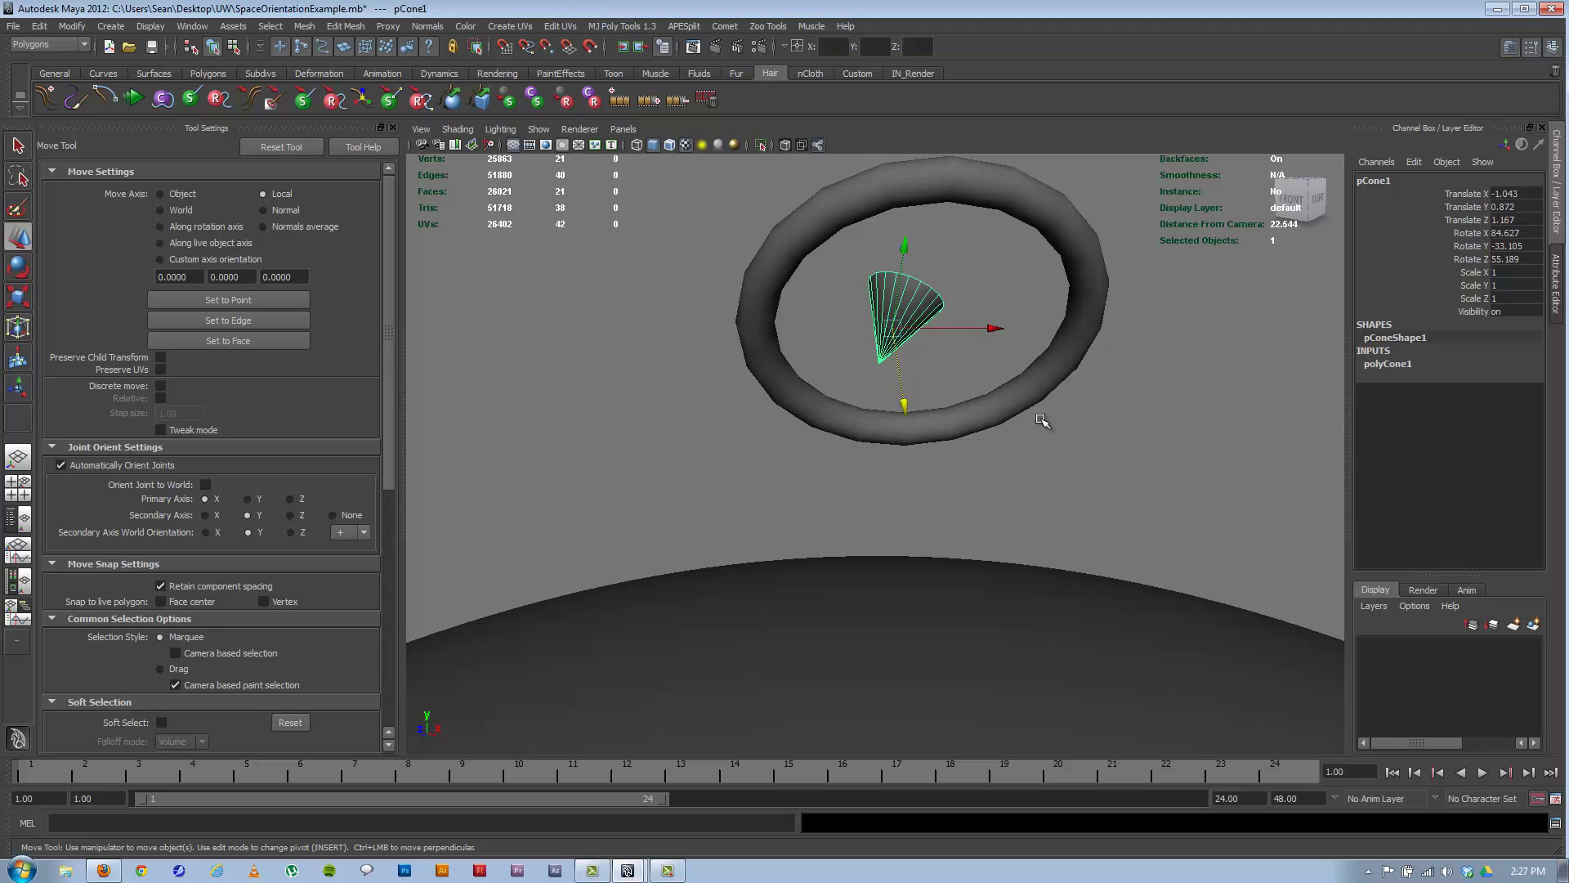
{"action": "left_click", "coordinate": [989, 329]}
{"action": "left_click", "coordinate": [1095, 282]}
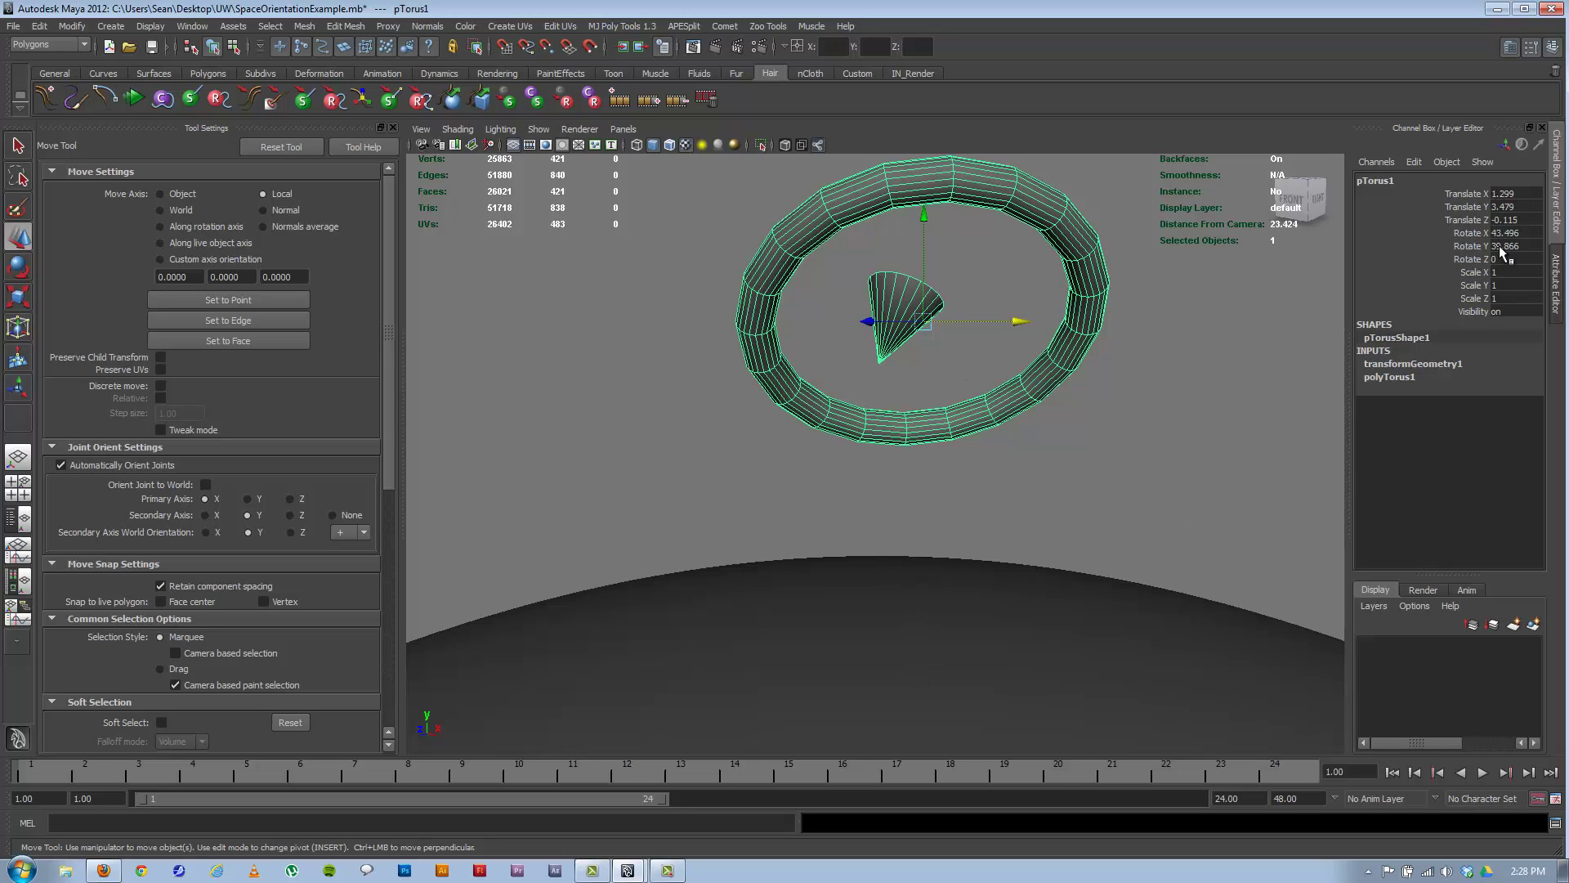
{"action": "left_click", "coordinate": [867, 648], "text": "shift"}
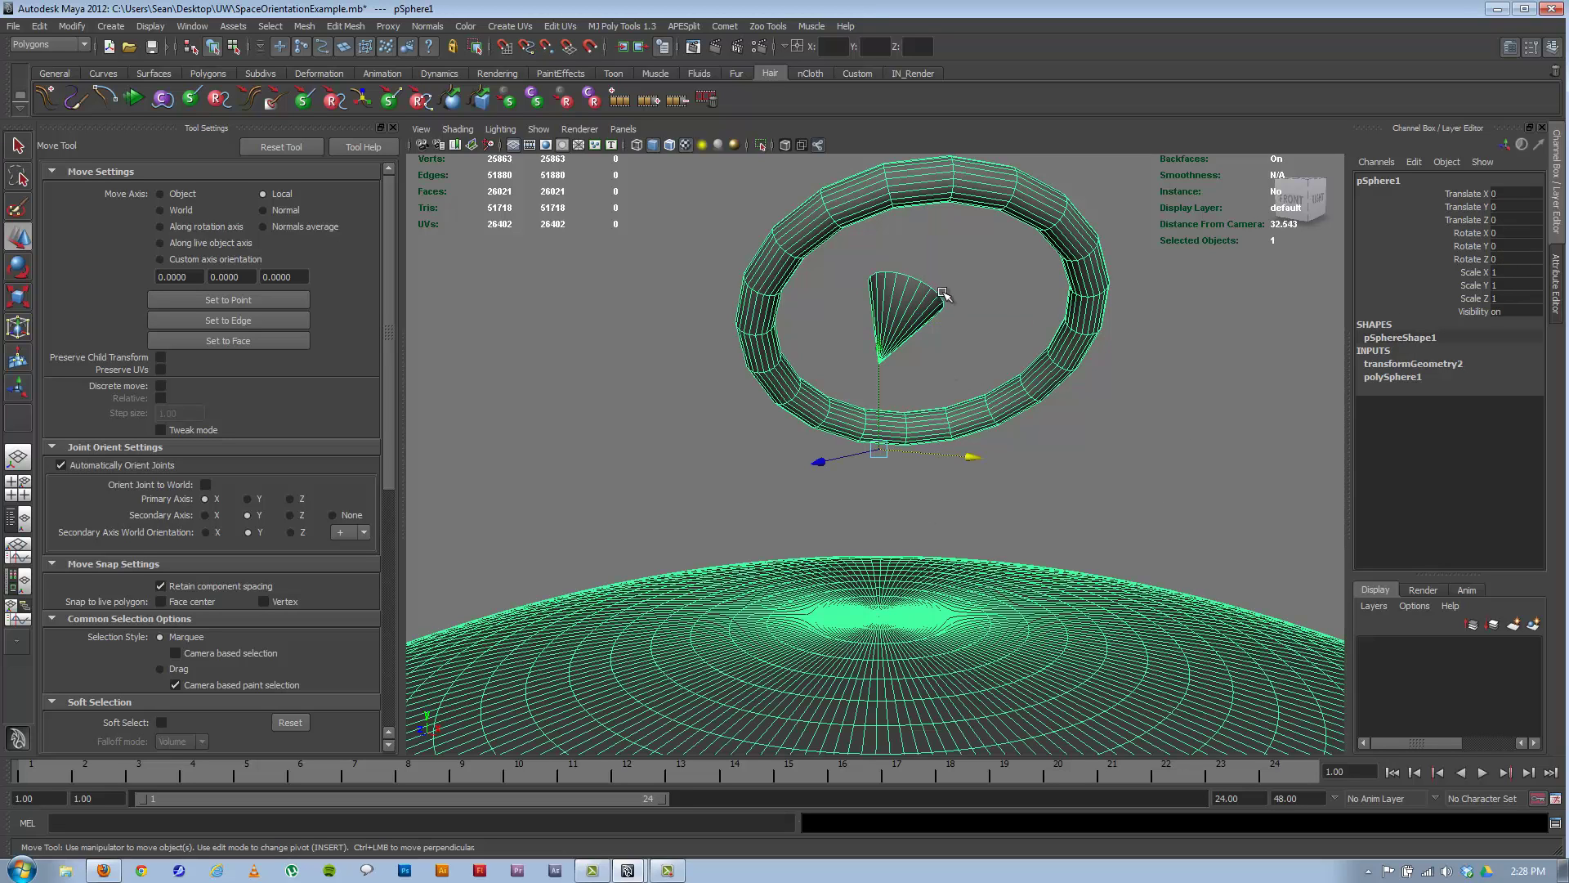
{"action": "left_click", "coordinate": [909, 312]}
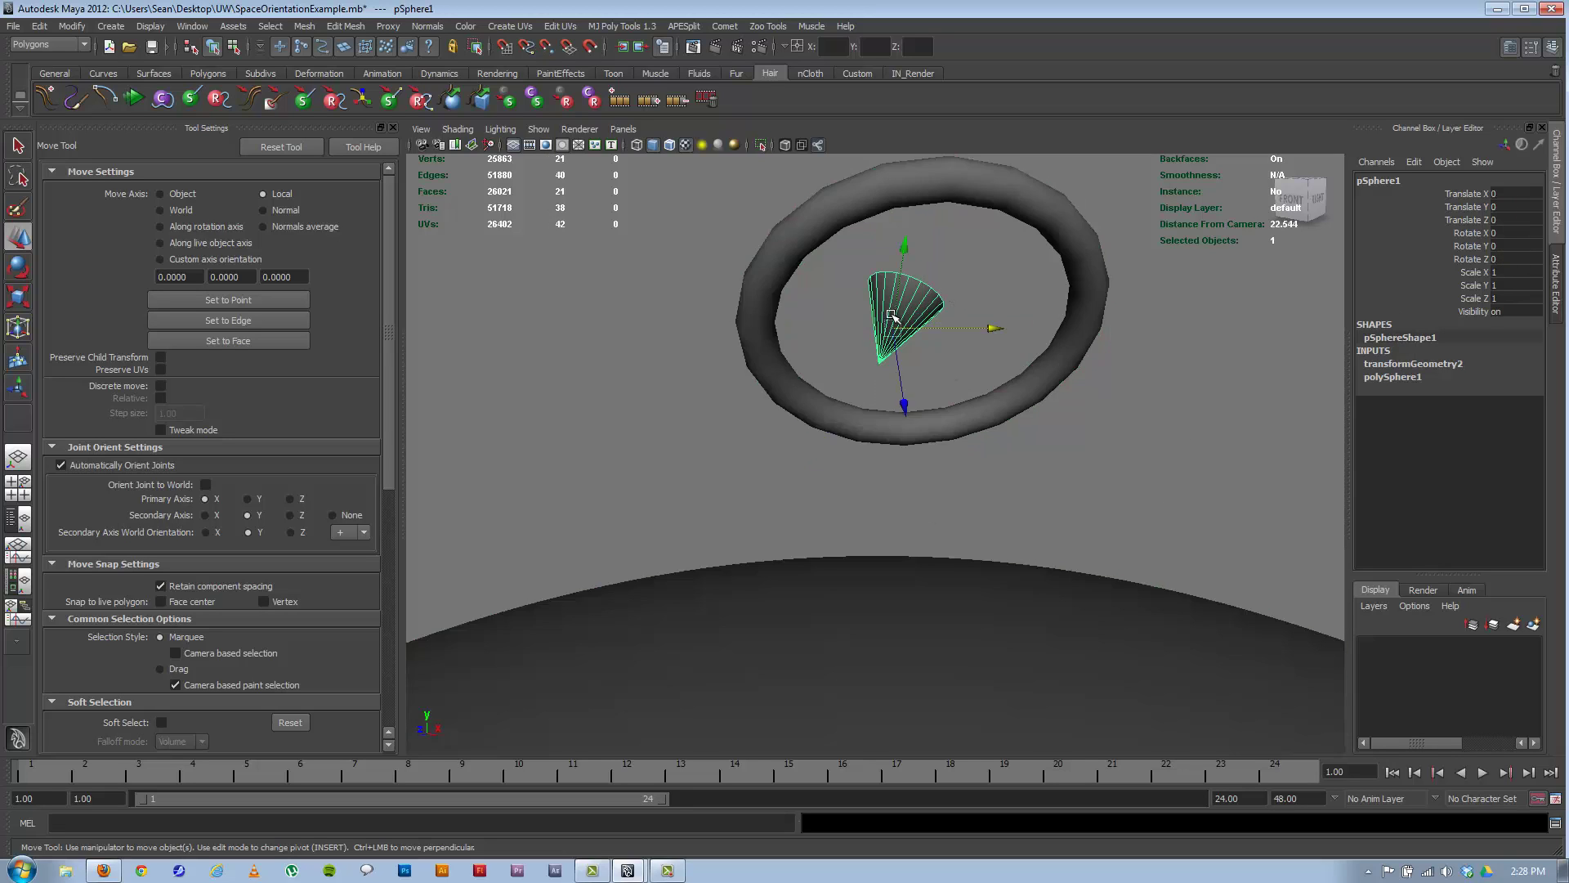
{"action": "left_click", "coordinate": [1071, 229]}
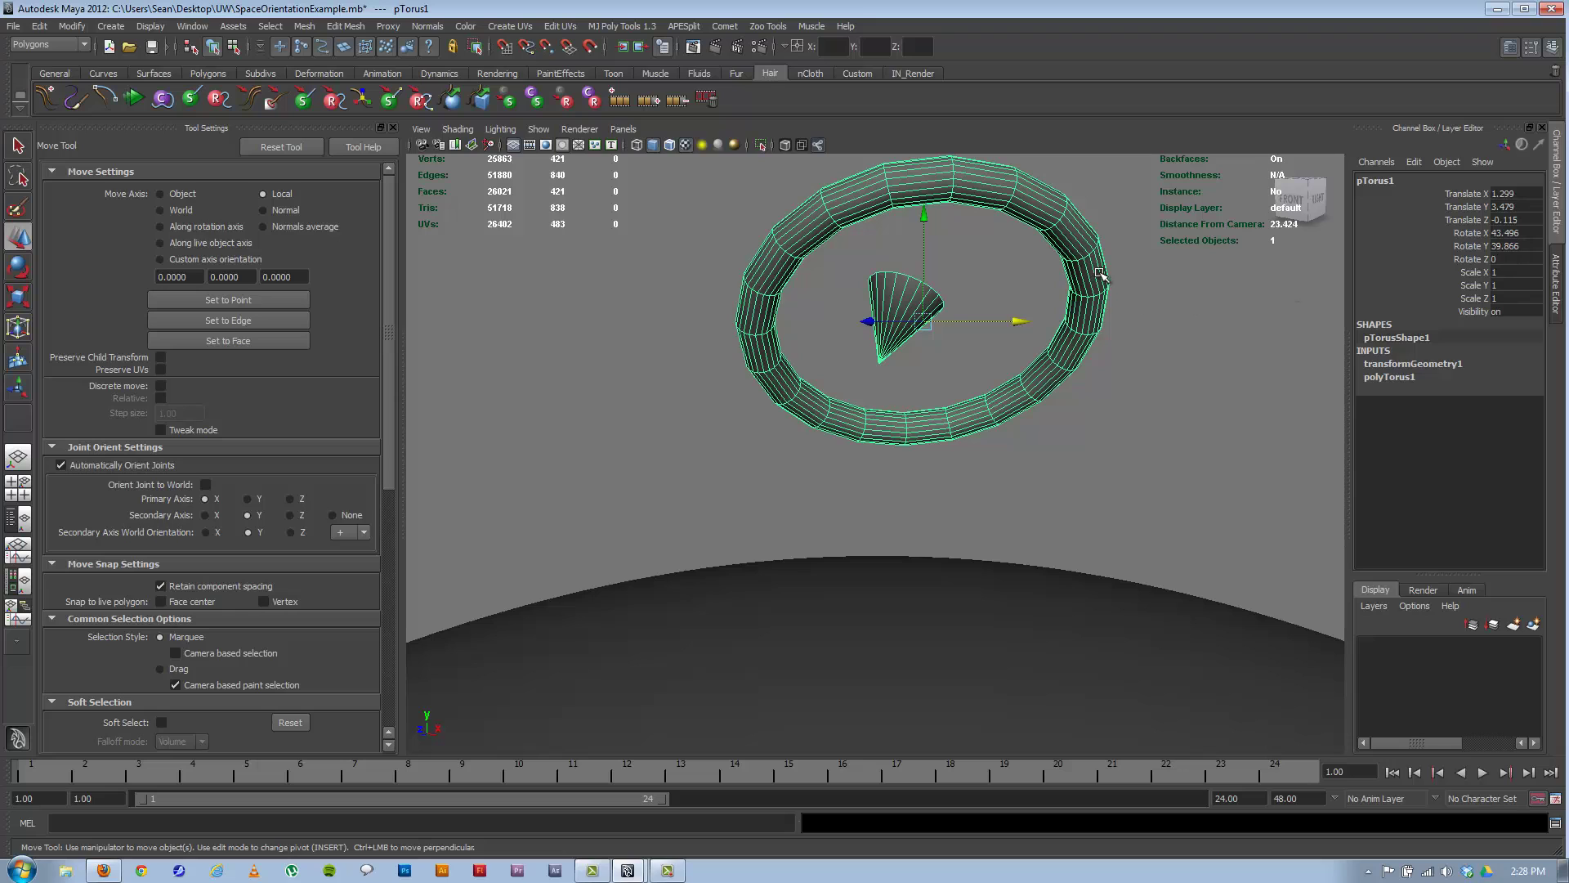
{"action": "left_click", "coordinate": [900, 302]}
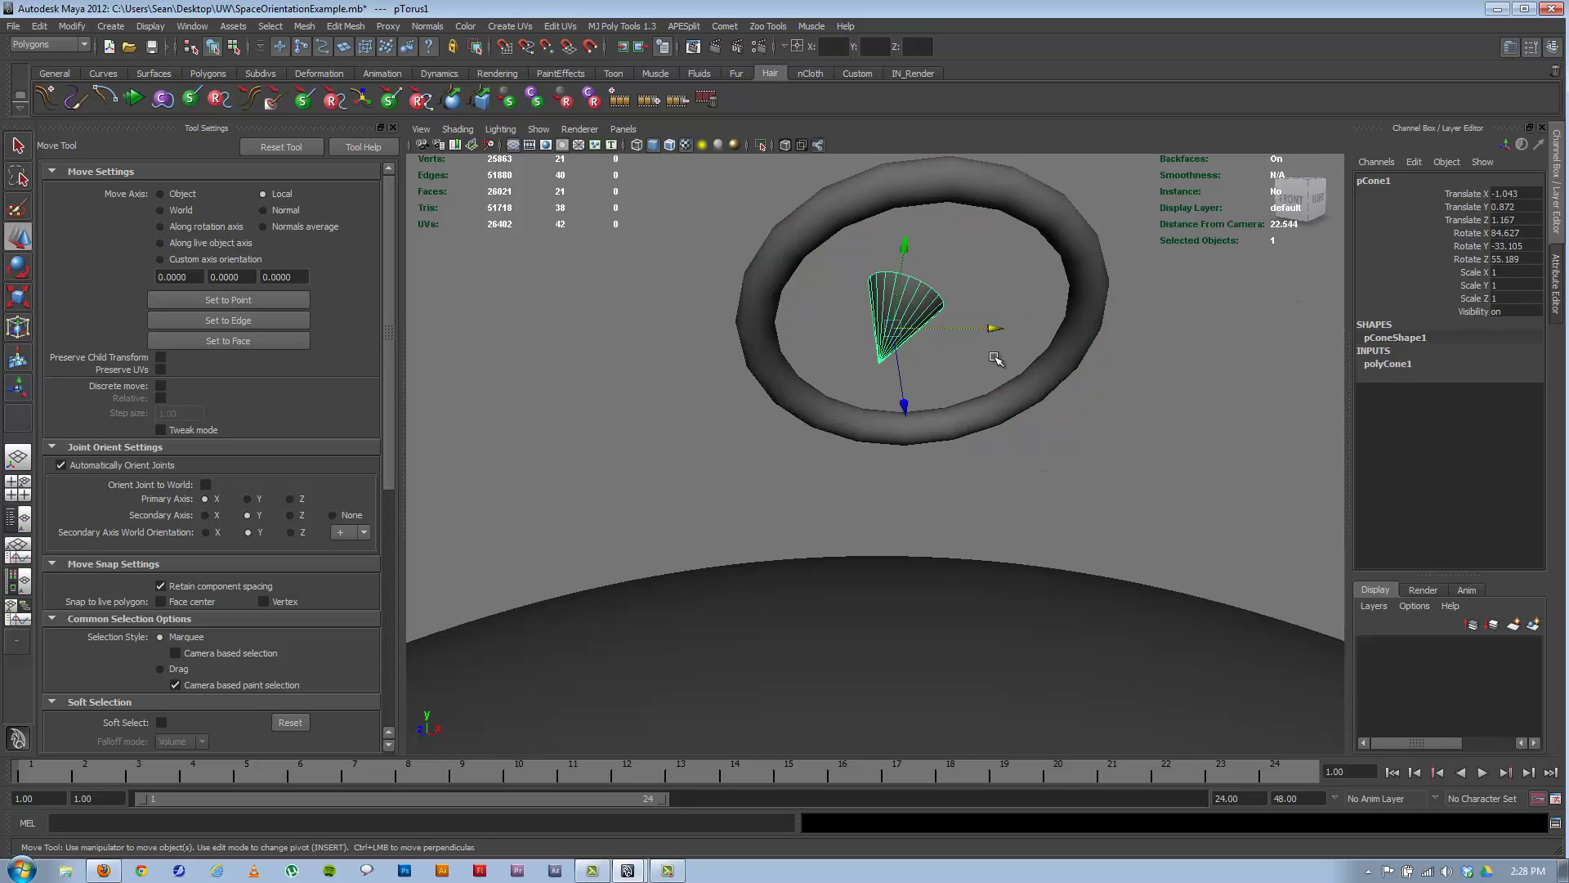
{"action": "left_click_drag", "start_coordinate": [998, 357], "coordinate": [988, 359], "text": "alt"}
{"action": "right_click_drag", "start_coordinate": [988, 358], "coordinate": [958, 398], "text": "alt"}
{"action": "left_click_drag", "start_coordinate": [956, 396], "coordinate": [963, 408], "text": "alt"}
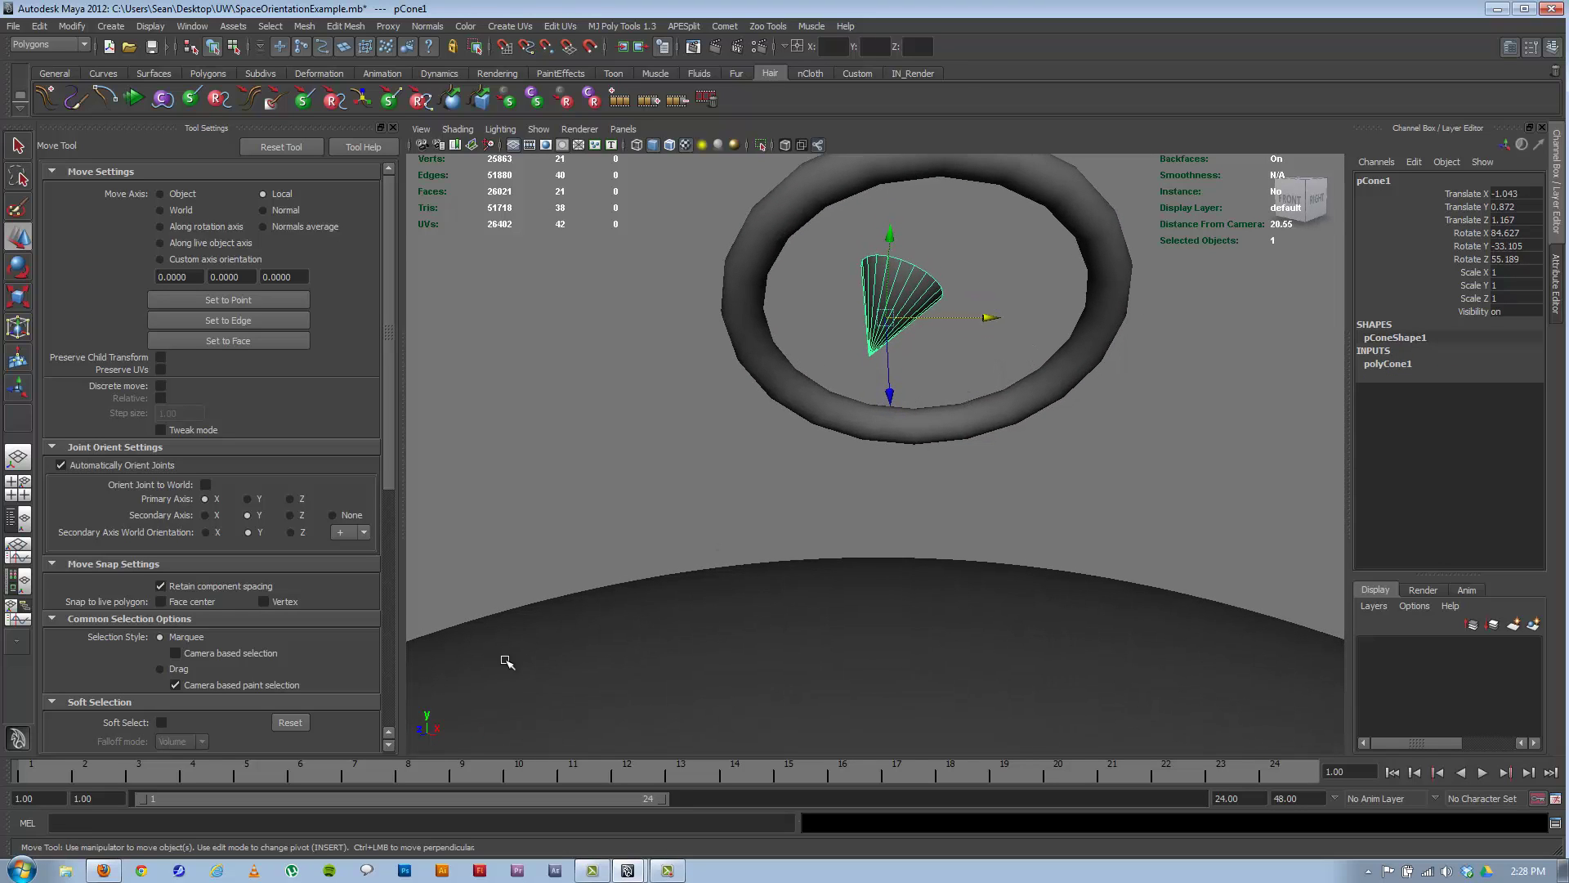
Step: Zero the cone's translate and rotate channels and key its pose at frame 1
{"action": "left_click_drag", "start_coordinate": [1515, 235], "coordinate": [1516, 258]}
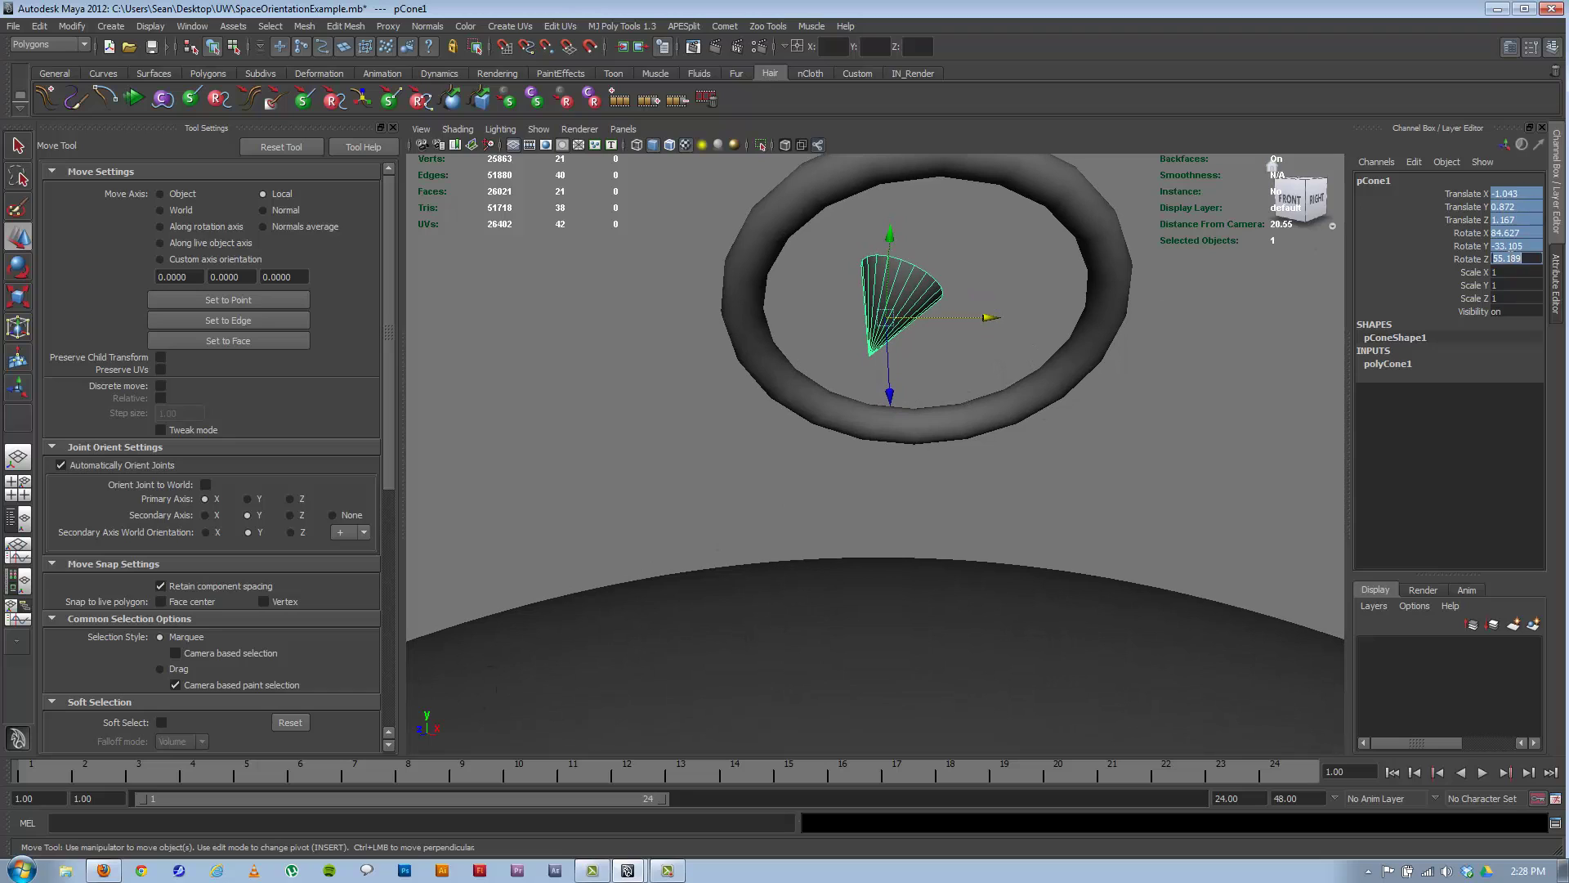
{"action": "key", "text": "Return"}
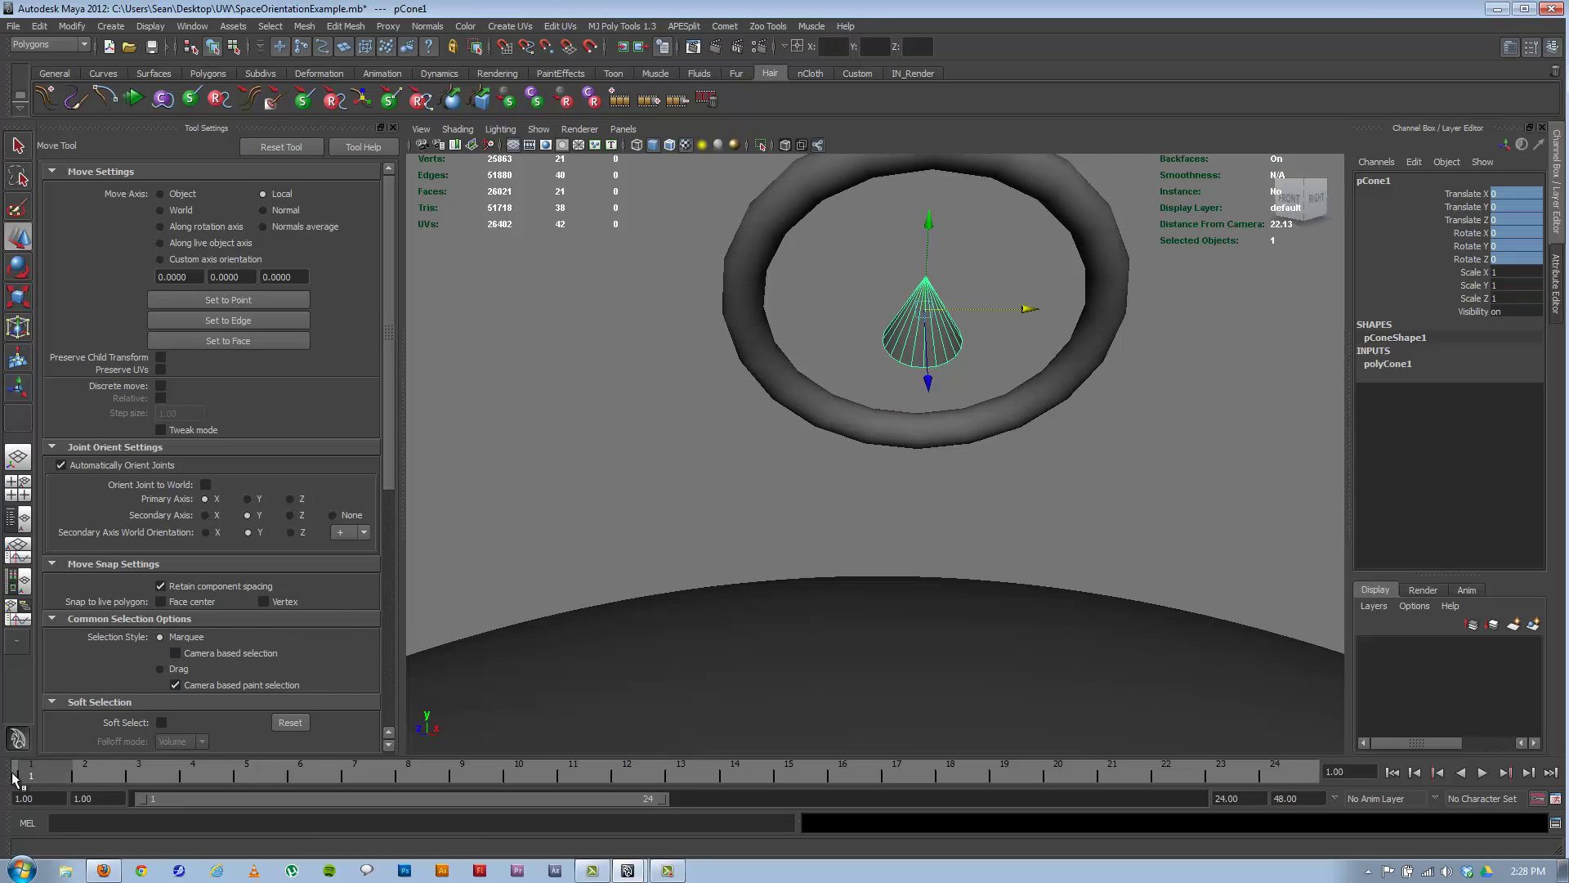
{"action": "key", "text": "s"}
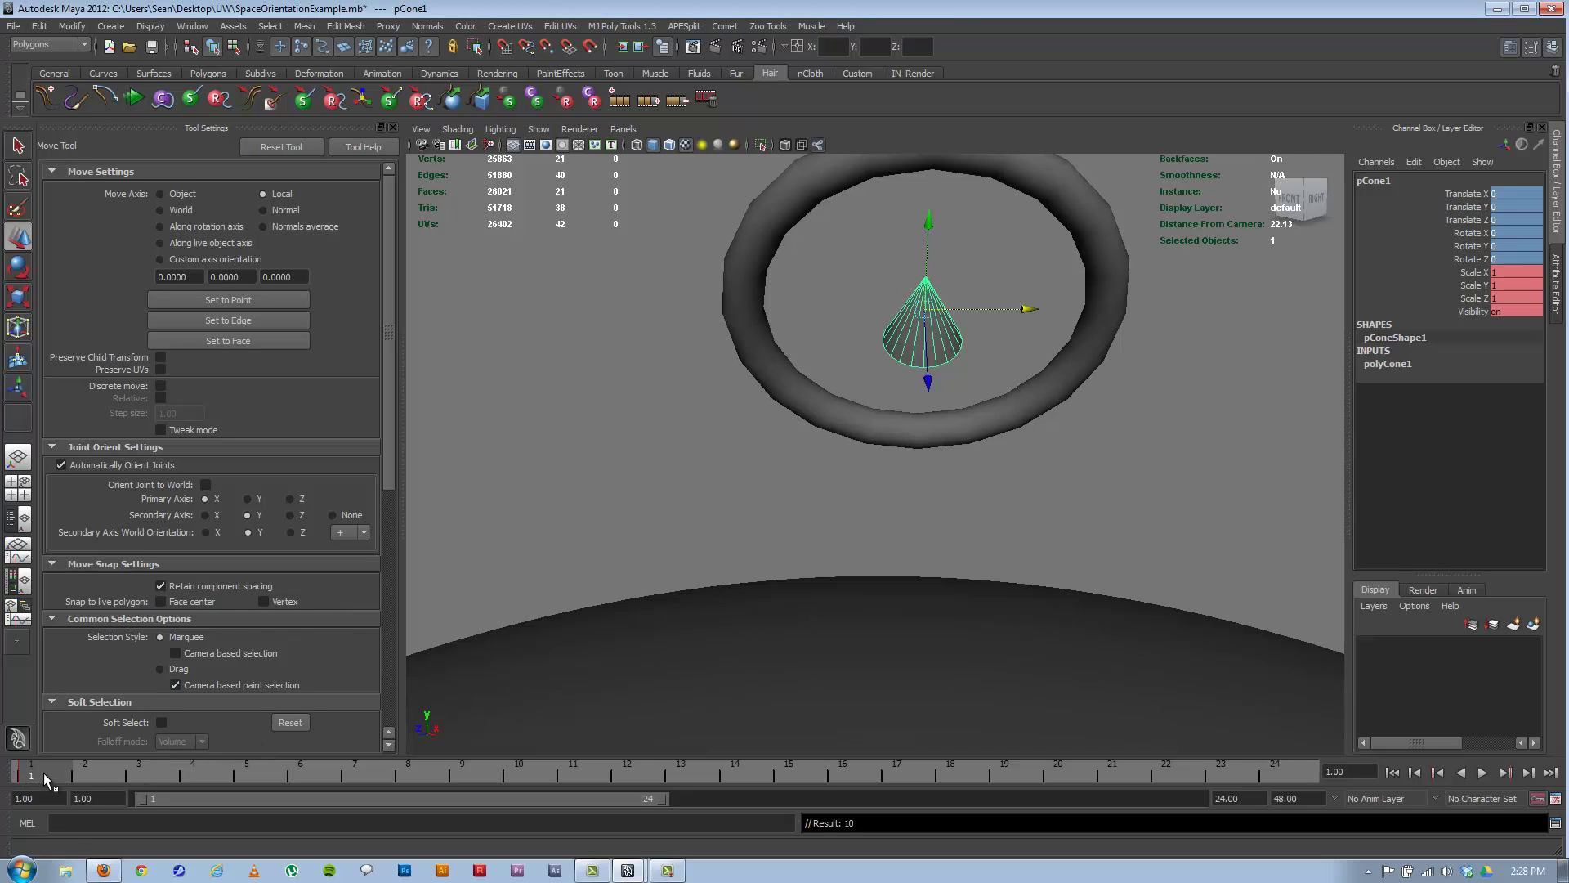
Step: At frame 10, move the cone up and right to Translate Y 3 and Translate X 3
{"action": "left_click_drag", "start_coordinate": [46, 773], "coordinate": [519, 772]}
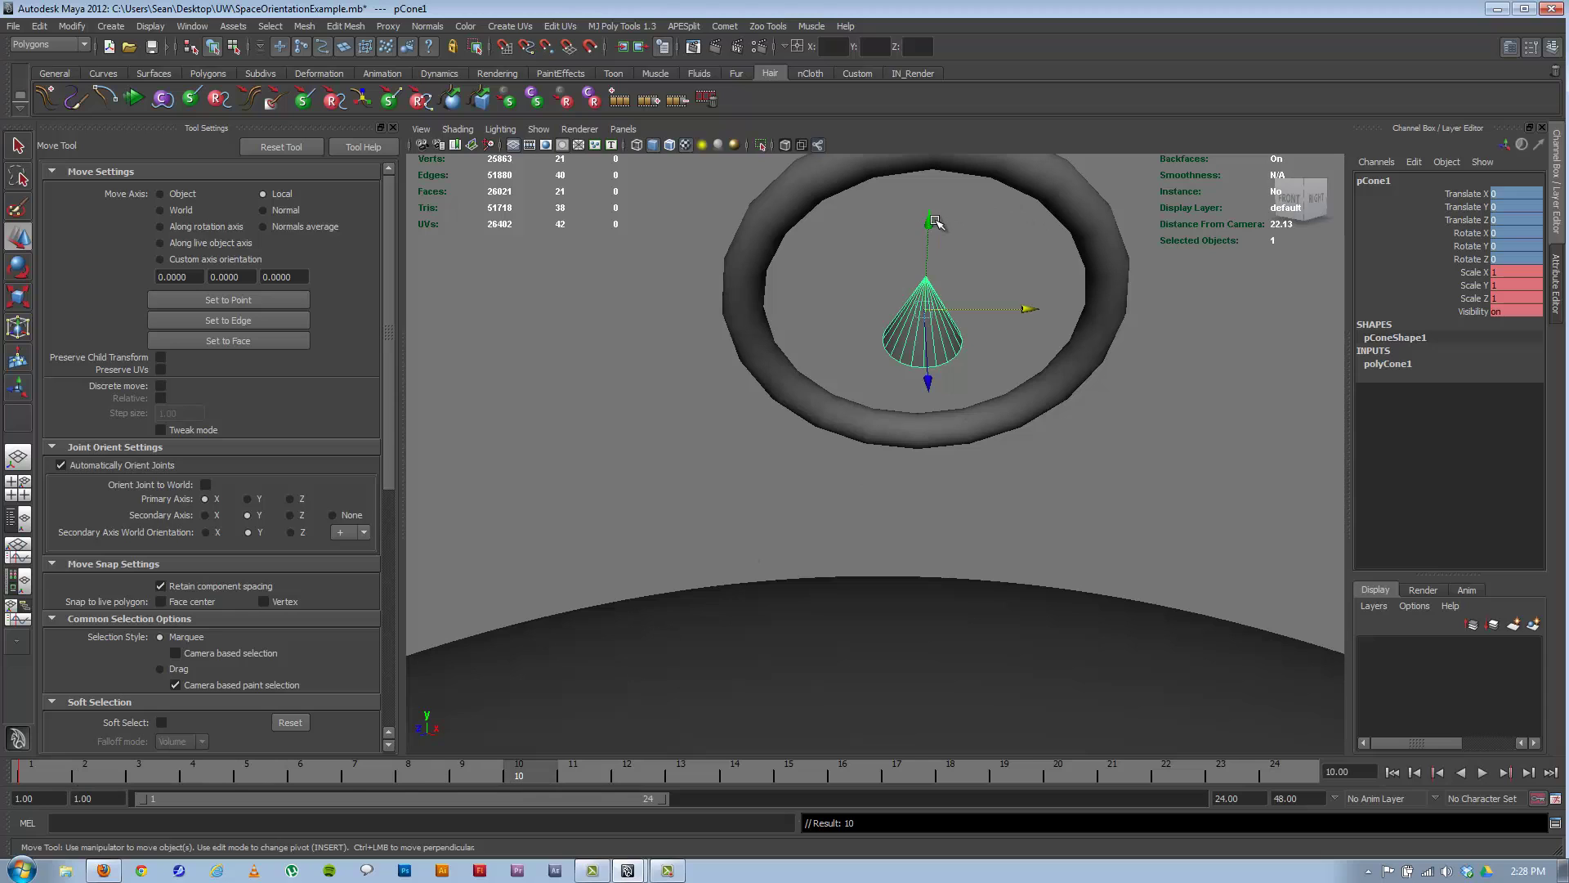
{"action": "left_click_drag", "start_coordinate": [935, 220], "coordinate": [981, 115]}
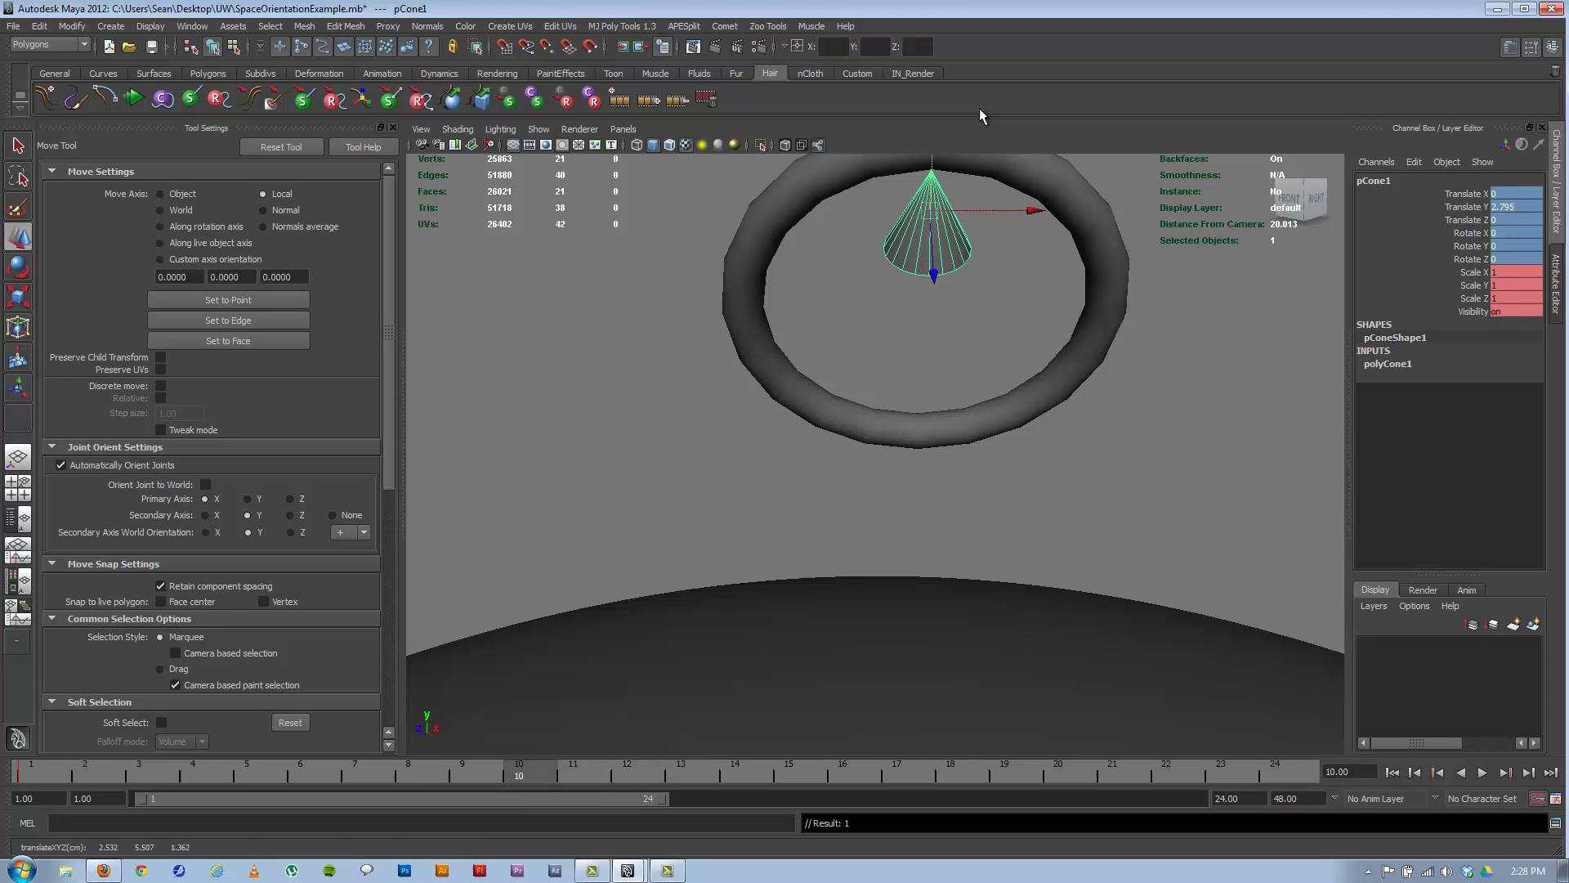
{"action": "left_click", "coordinate": [1512, 206]}
{"action": "type", "text": "3"}
{"action": "key", "text": "Return"}
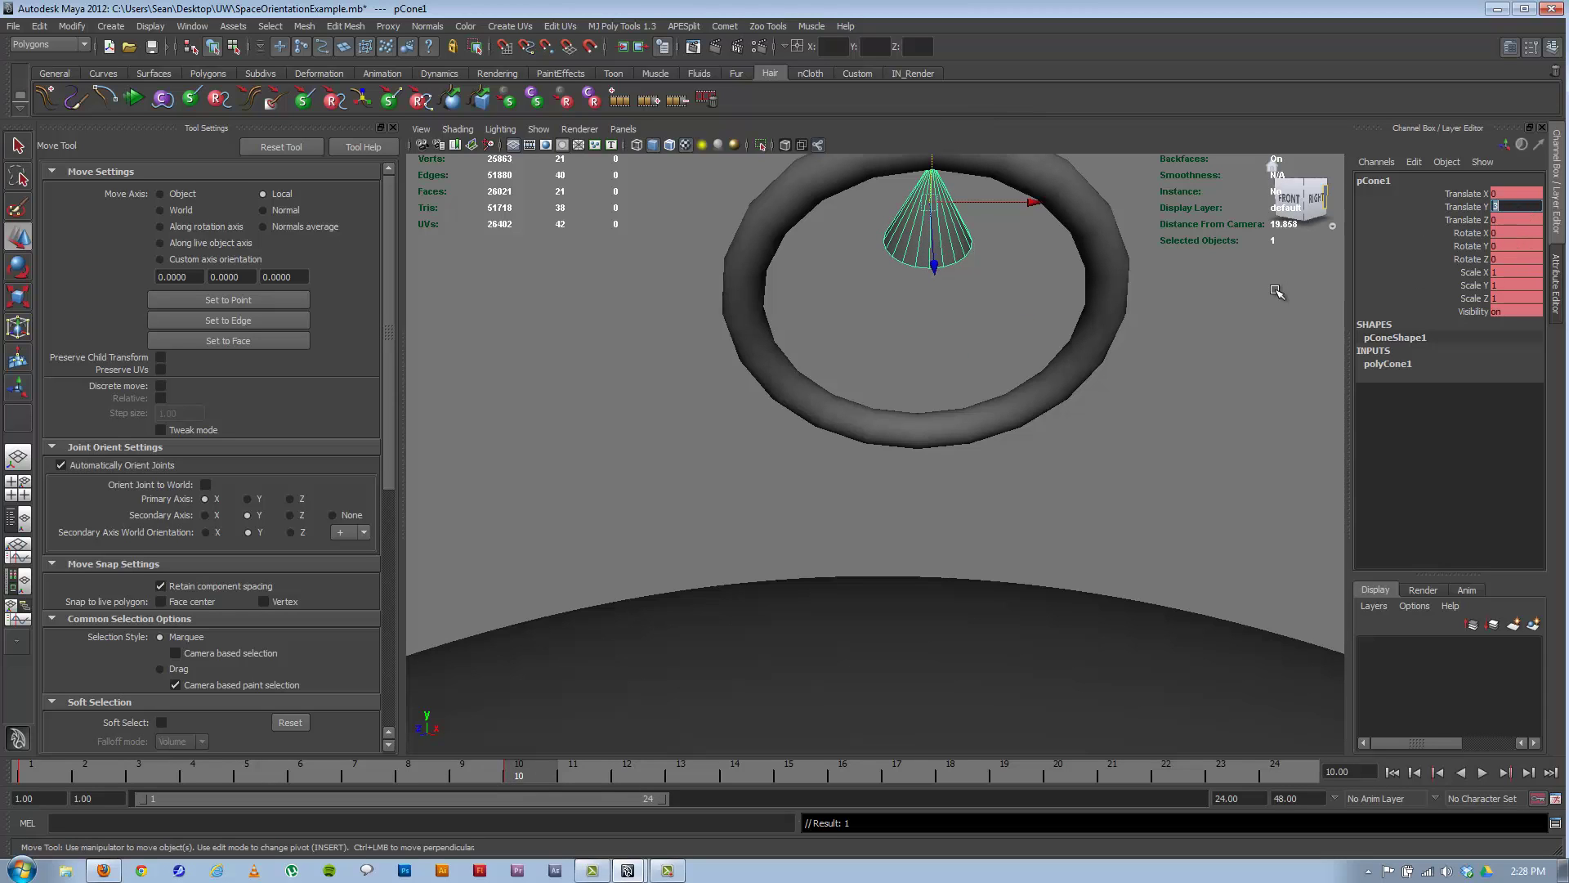
{"action": "middle_click_drag", "start_coordinate": [962, 366], "coordinate": [909, 420], "text": "alt"}
{"action": "left_click_drag", "start_coordinate": [981, 276], "coordinate": [1118, 260]}
{"action": "left_click", "coordinate": [1516, 193]}
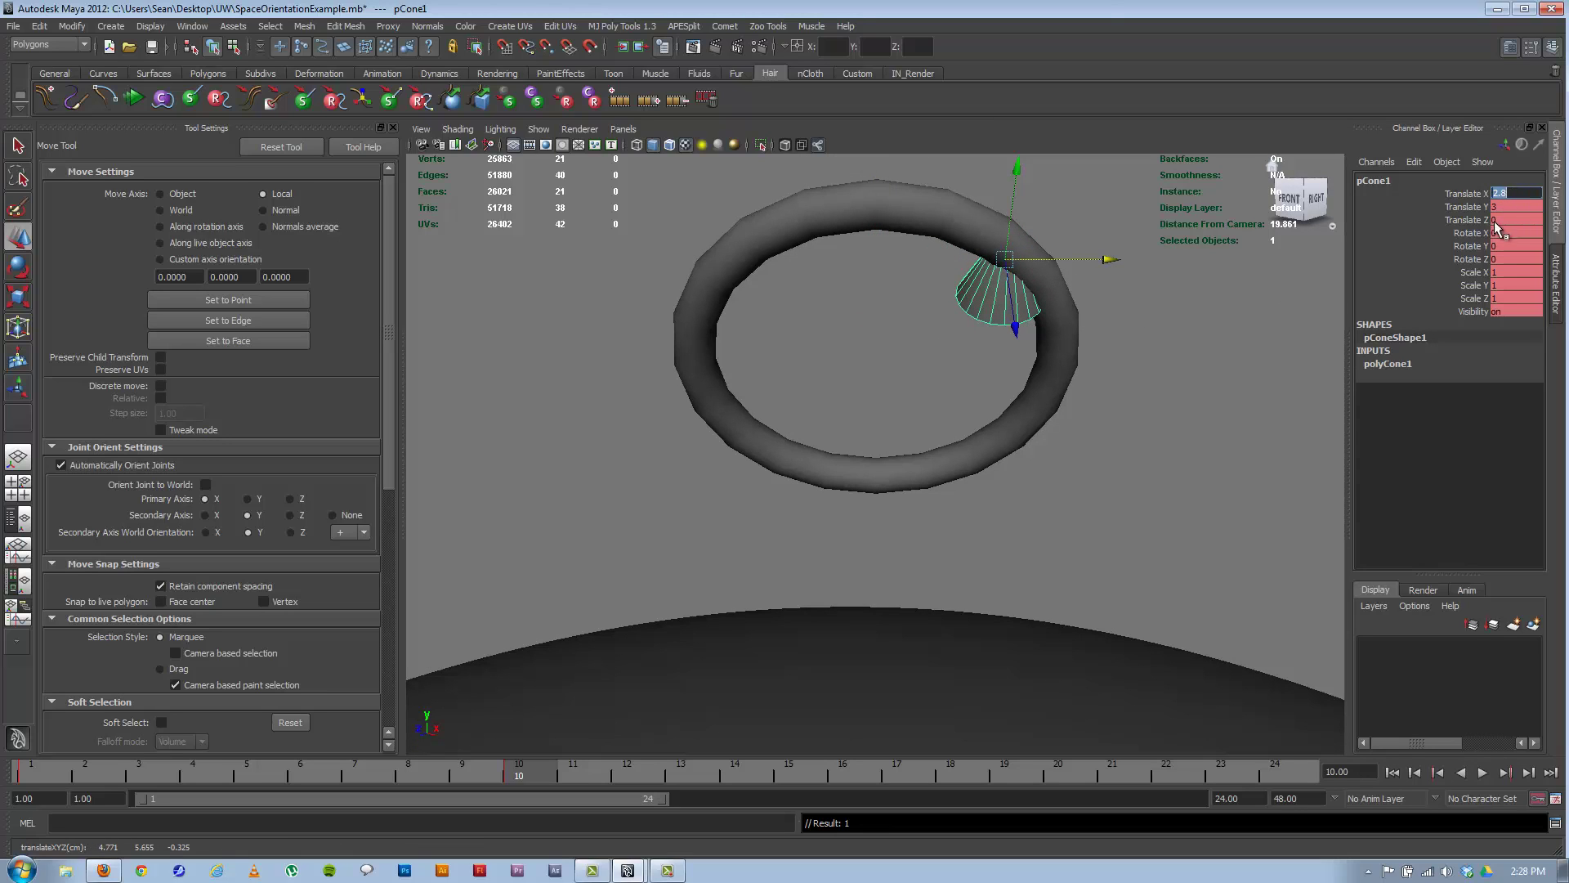
{"action": "type", "text": "3"}
{"action": "key", "text": "Return"}
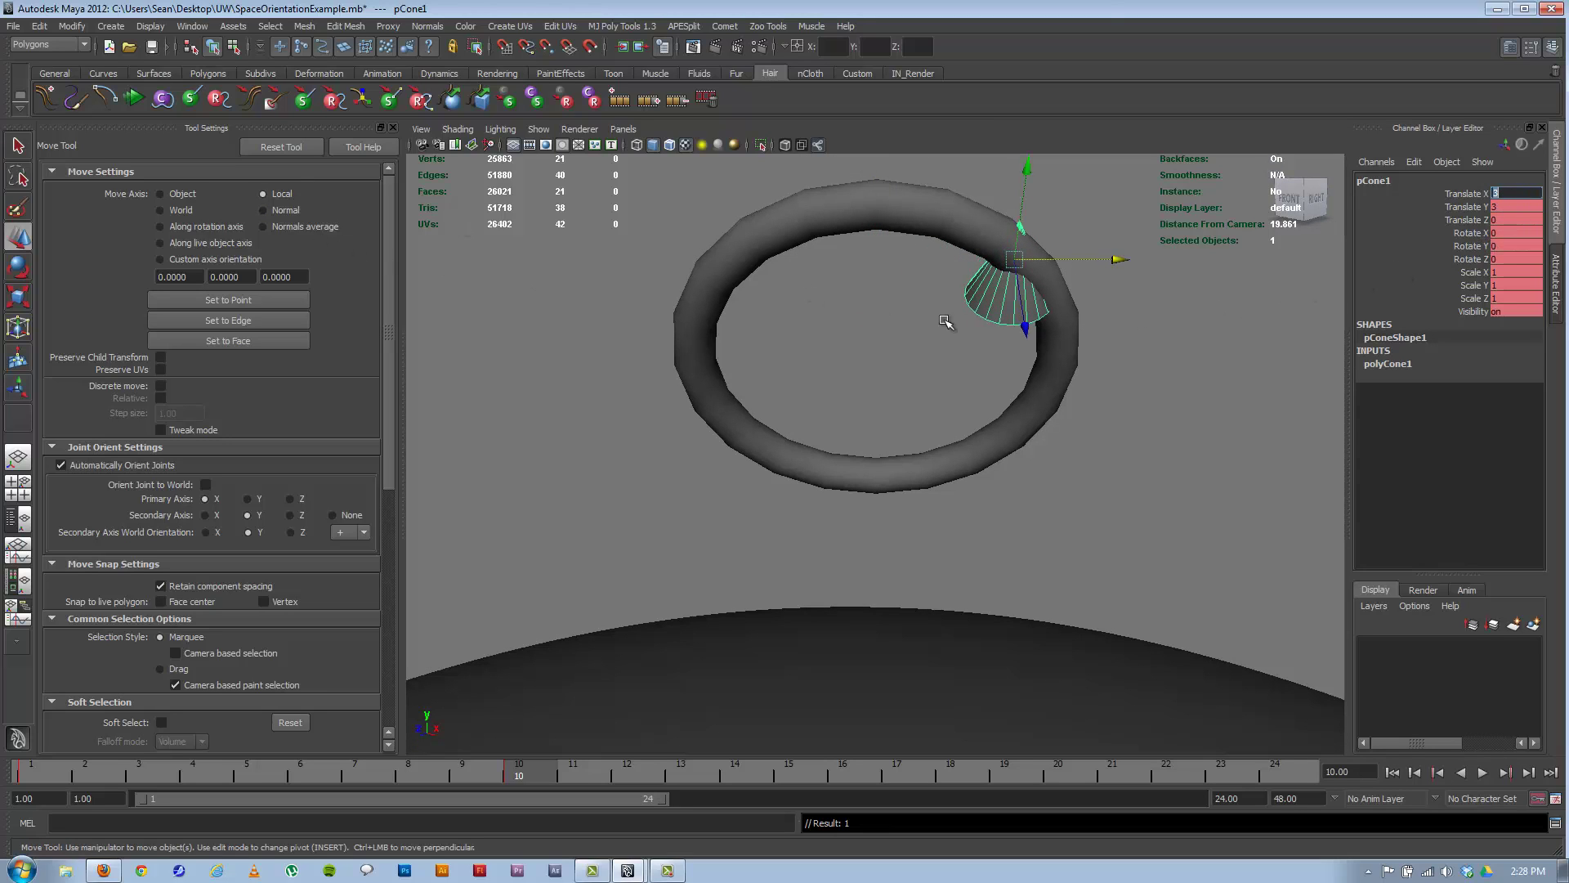
Step: Open the Graph Editor, isolate the Translate Y curve and scrub to preview the motion
{"action": "left_click", "coordinate": [192, 27]}
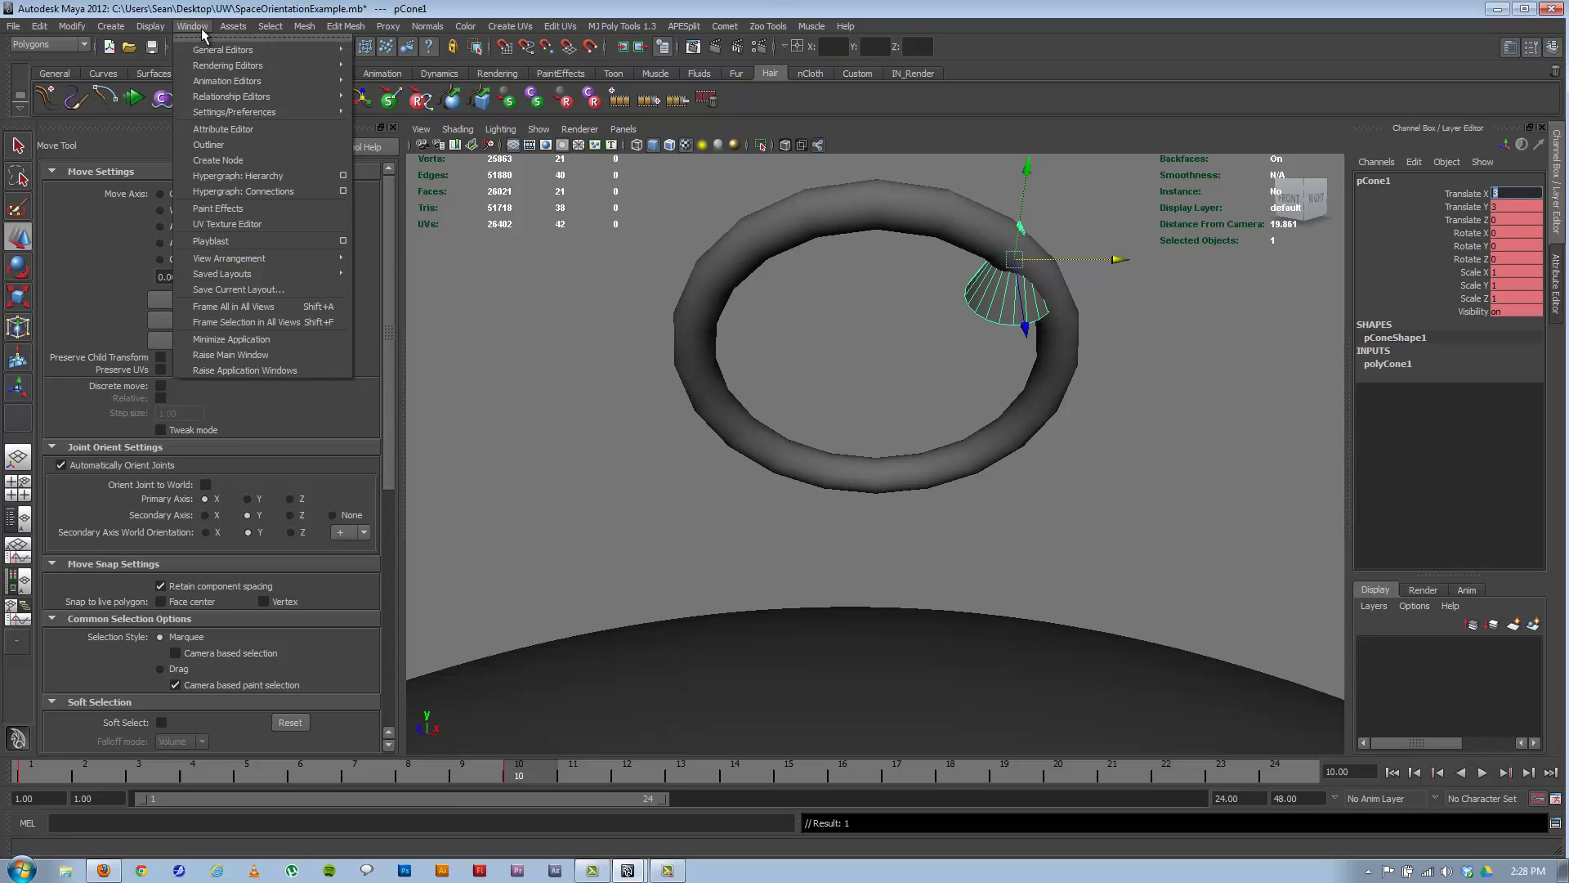
{"action": "mouse_move", "coordinate": [228, 82]}
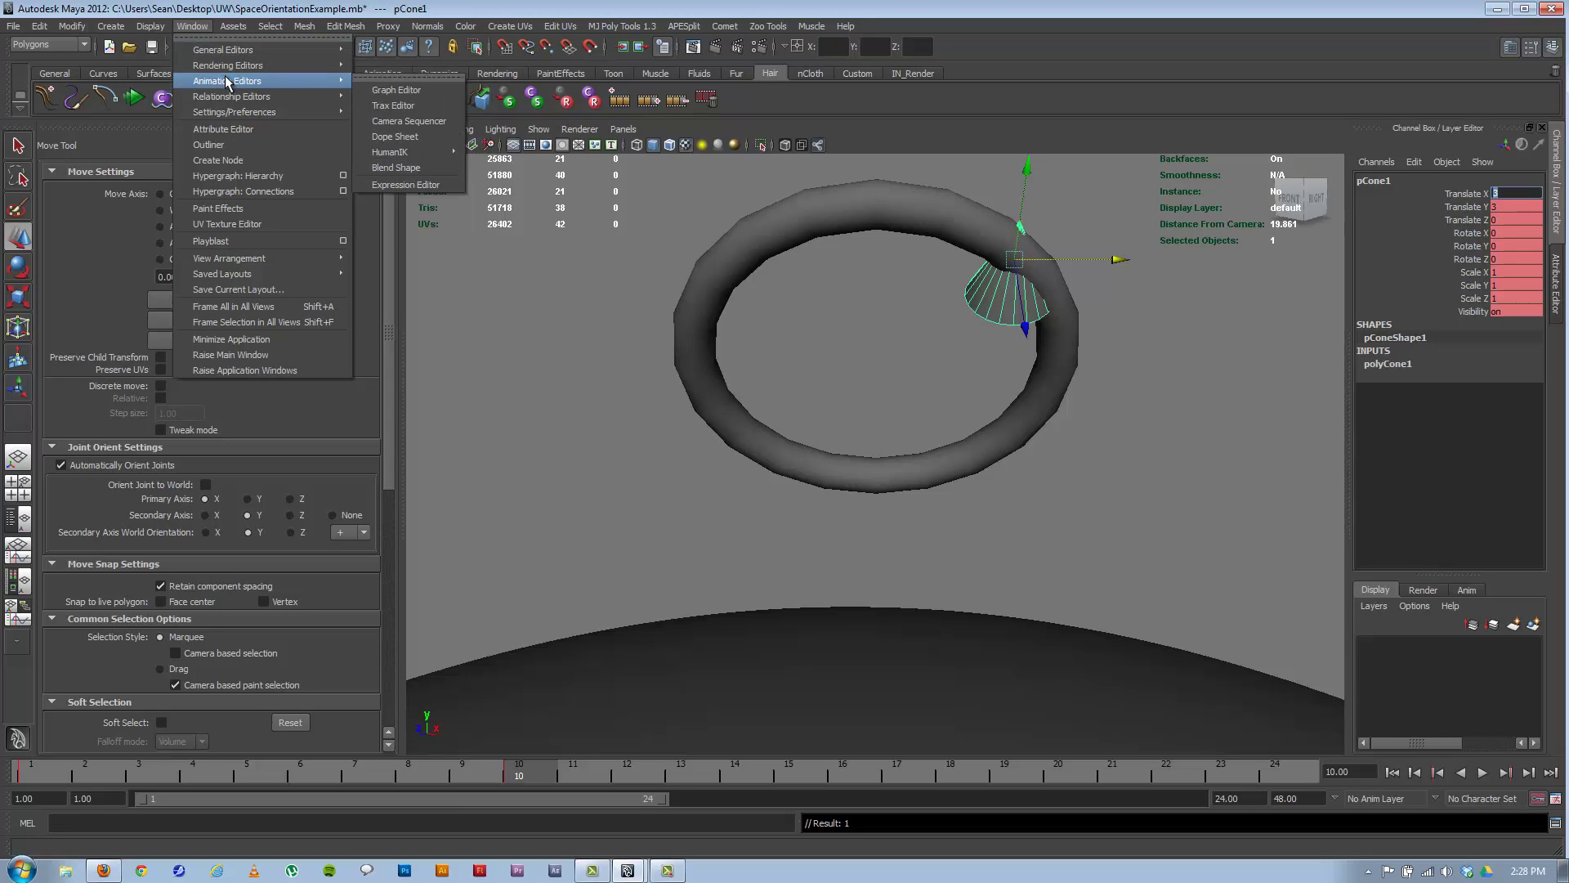
{"action": "left_click", "coordinate": [394, 91]}
{"action": "left_click_drag", "start_coordinate": [897, 75], "coordinate": [370, 108]}
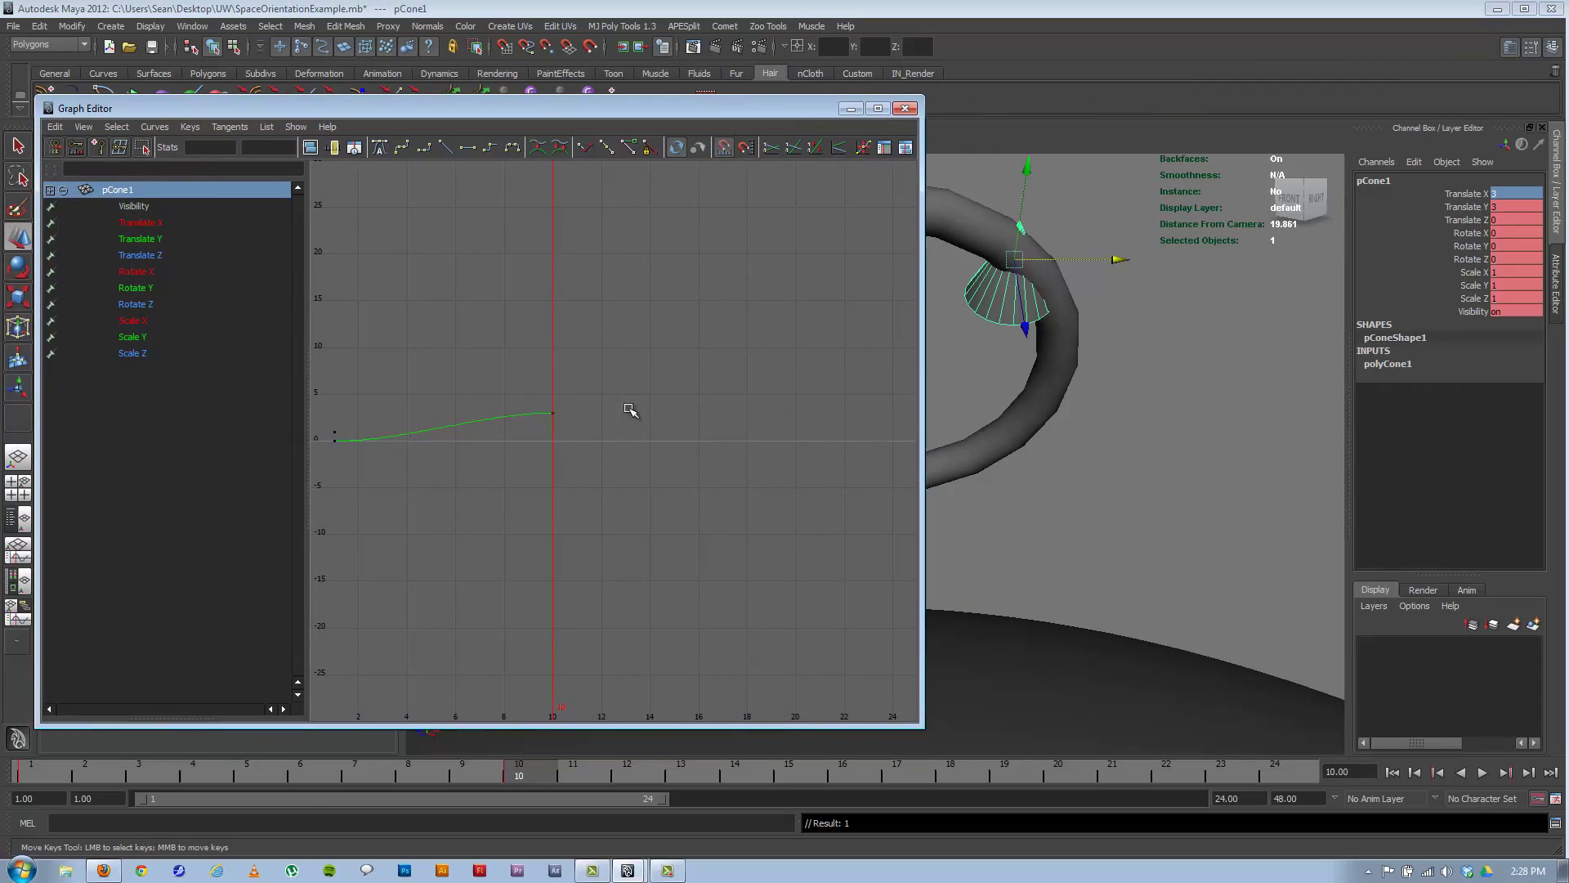
{"action": "left_click", "coordinate": [159, 224]}
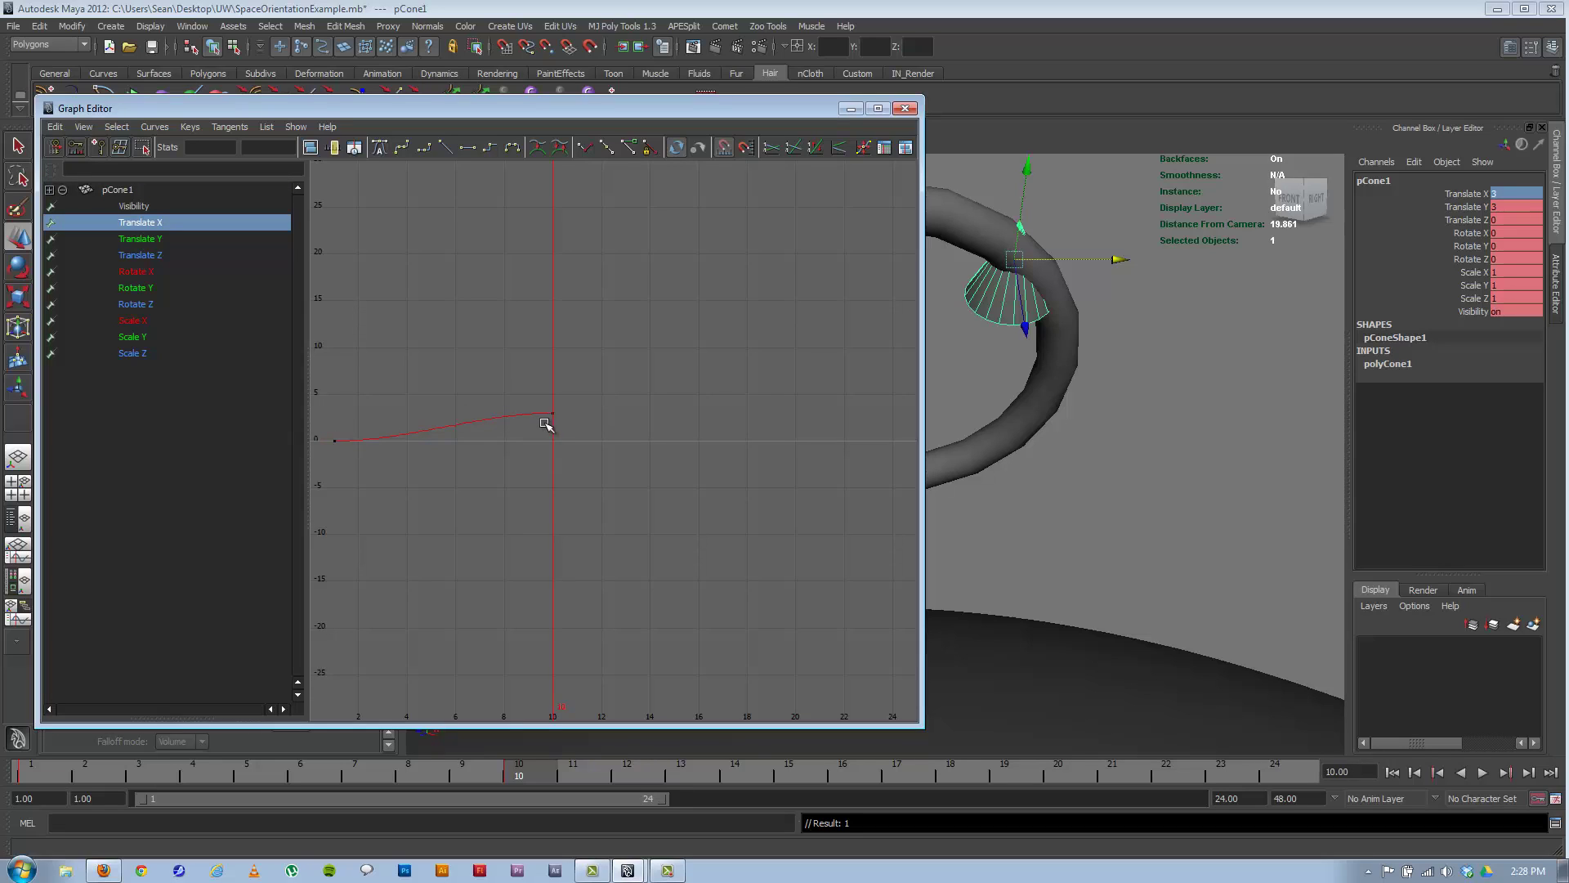
{"action": "left_click", "coordinate": [155, 238]}
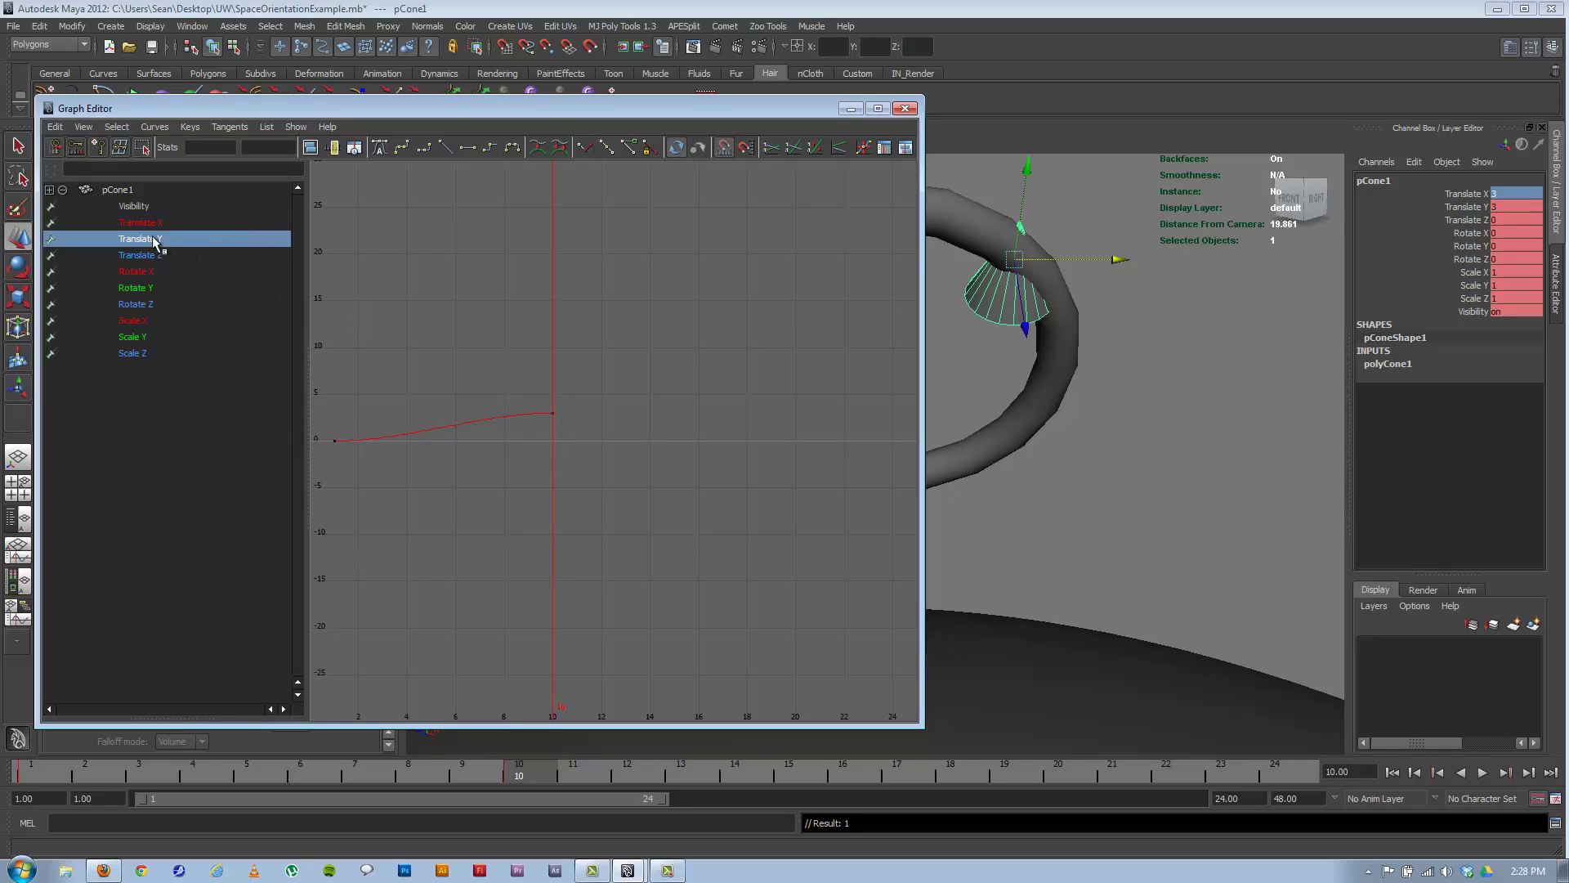
{"action": "left_click", "coordinate": [851, 108]}
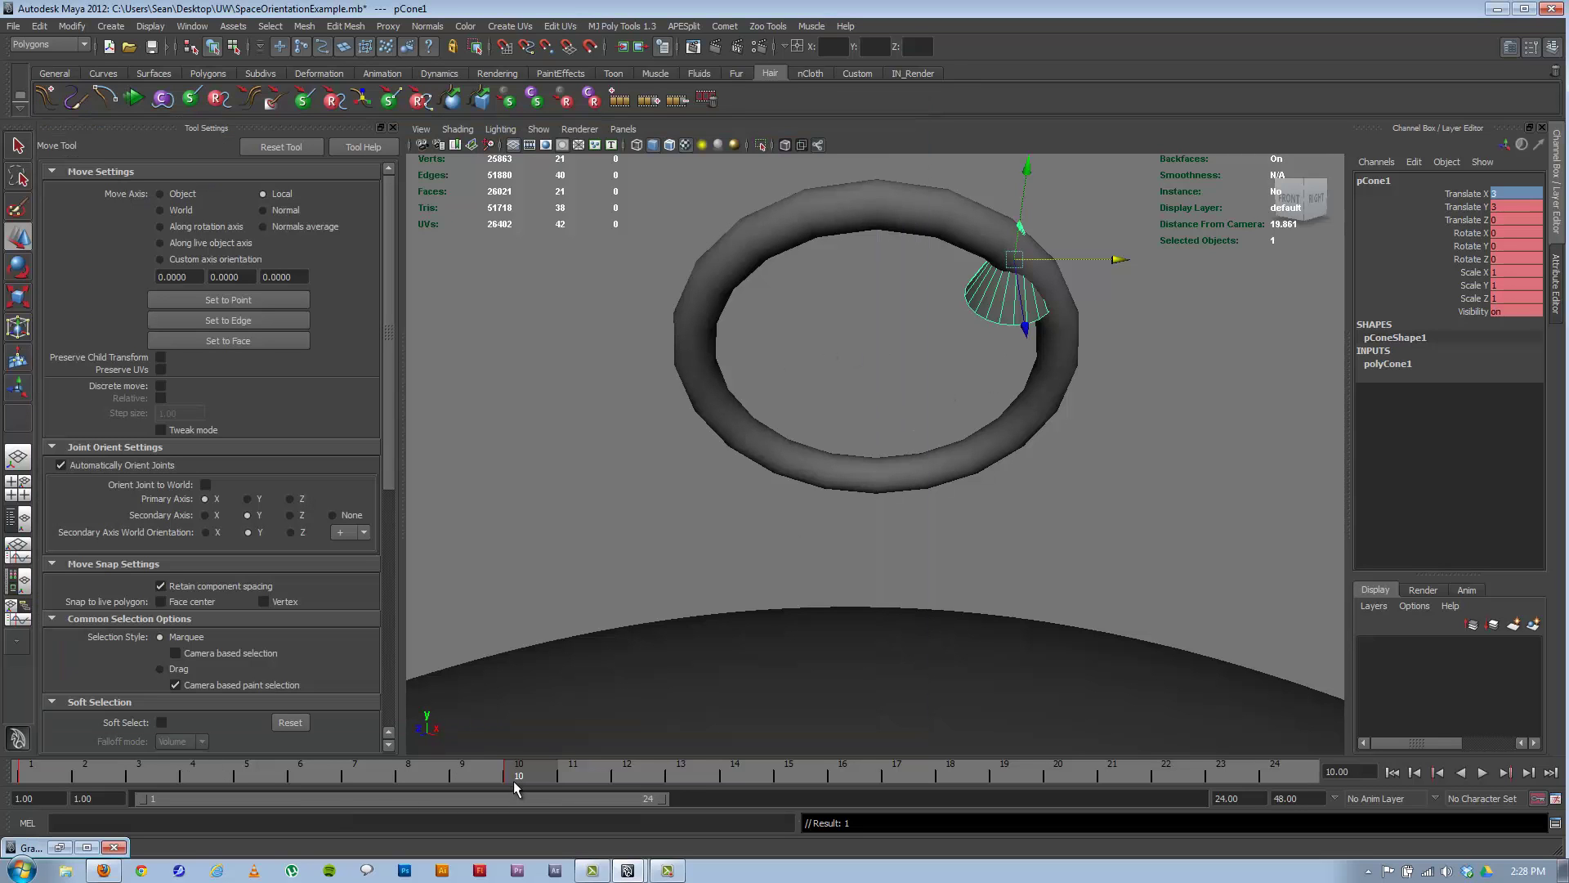
{"action": "left_click_drag", "start_coordinate": [513, 782], "coordinate": [533, 747]}
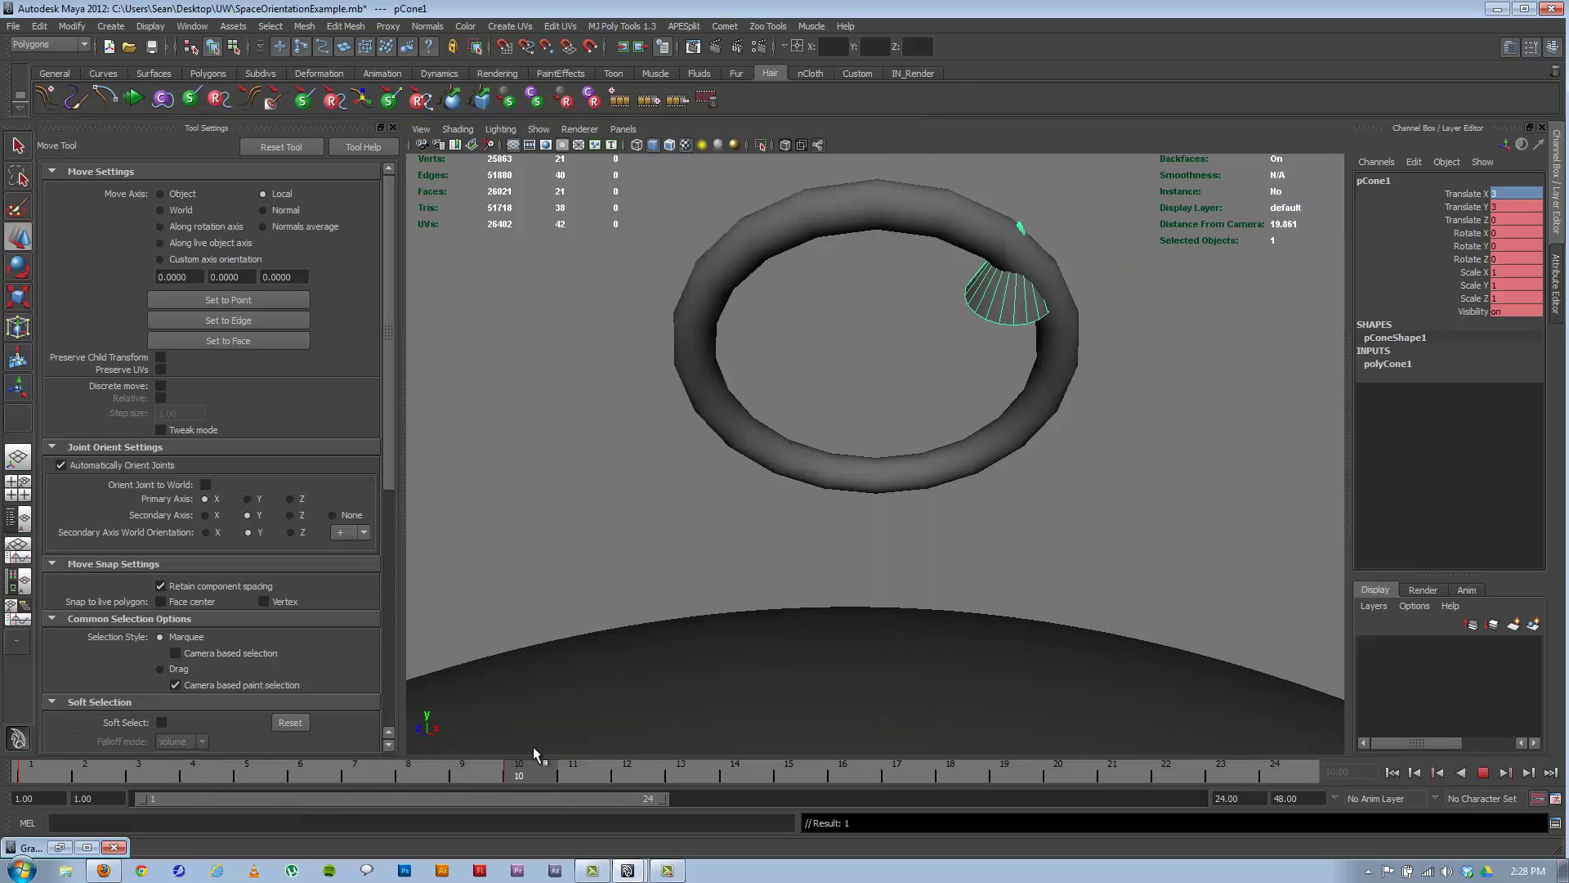
{"action": "left_click", "coordinate": [59, 847]}
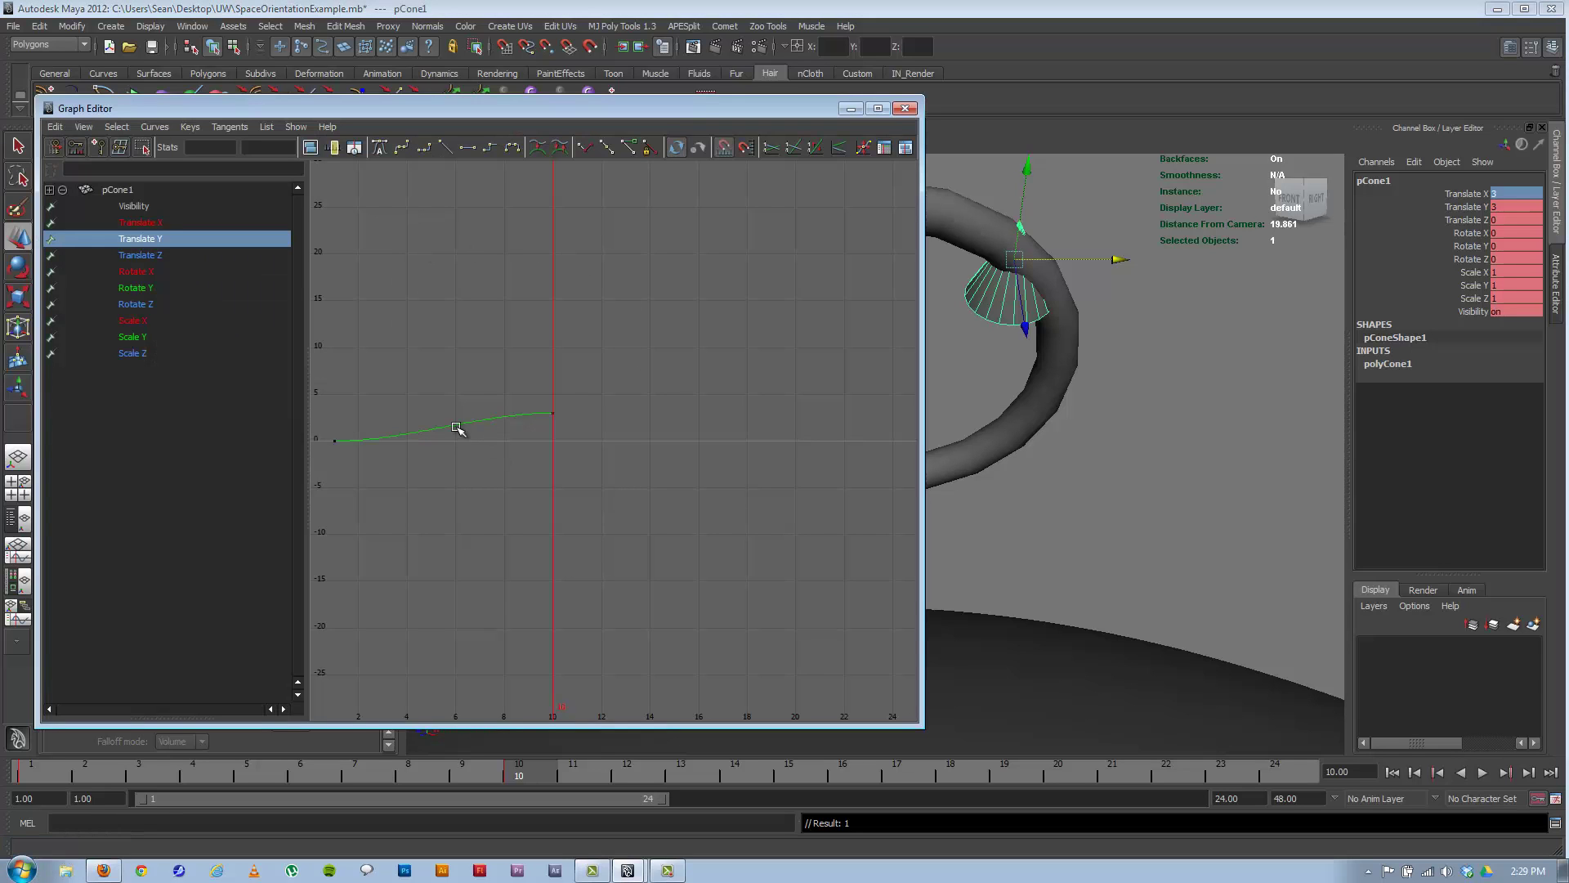
Step: Adjust the Translate Y tangents and raise the frame-10 key to 4.837, then minimize the editor
{"action": "left_click_drag", "start_coordinate": [313, 429], "coordinate": [411, 470]}
{"action": "middle_click_drag", "start_coordinate": [413, 455], "coordinate": [413, 442]}
{"action": "left_click_drag", "start_coordinate": [581, 437], "coordinate": [581, 437]}
{"action": "left_click_drag", "start_coordinate": [501, 400], "coordinate": [530, 439]}
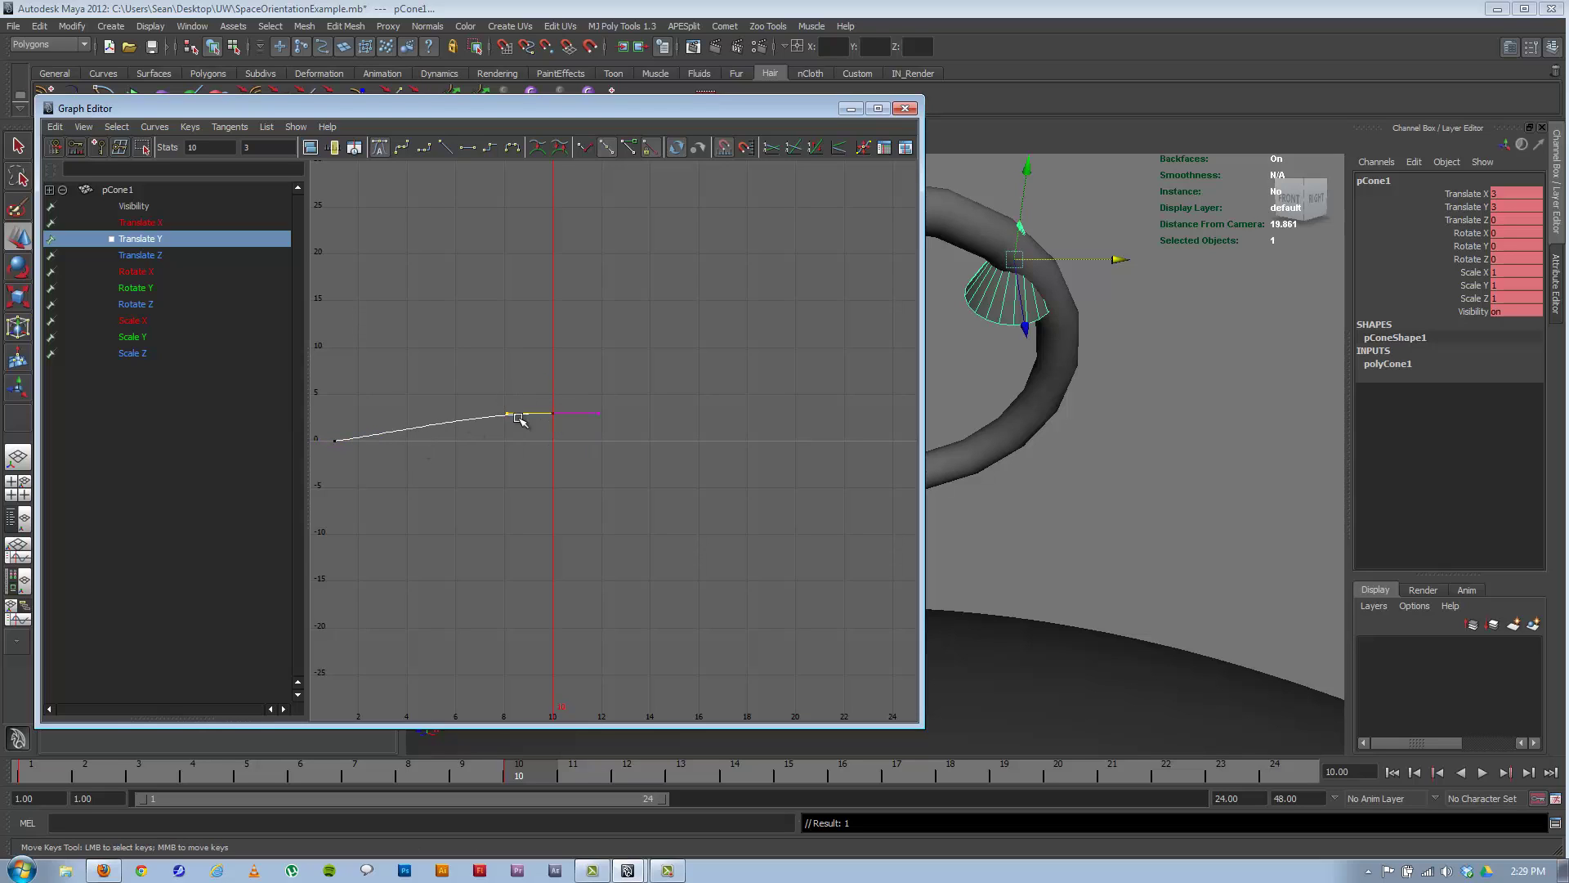
{"action": "middle_click_drag", "start_coordinate": [507, 405], "coordinate": [507, 410]}
{"action": "left_click_drag", "start_coordinate": [540, 399], "coordinate": [595, 450]}
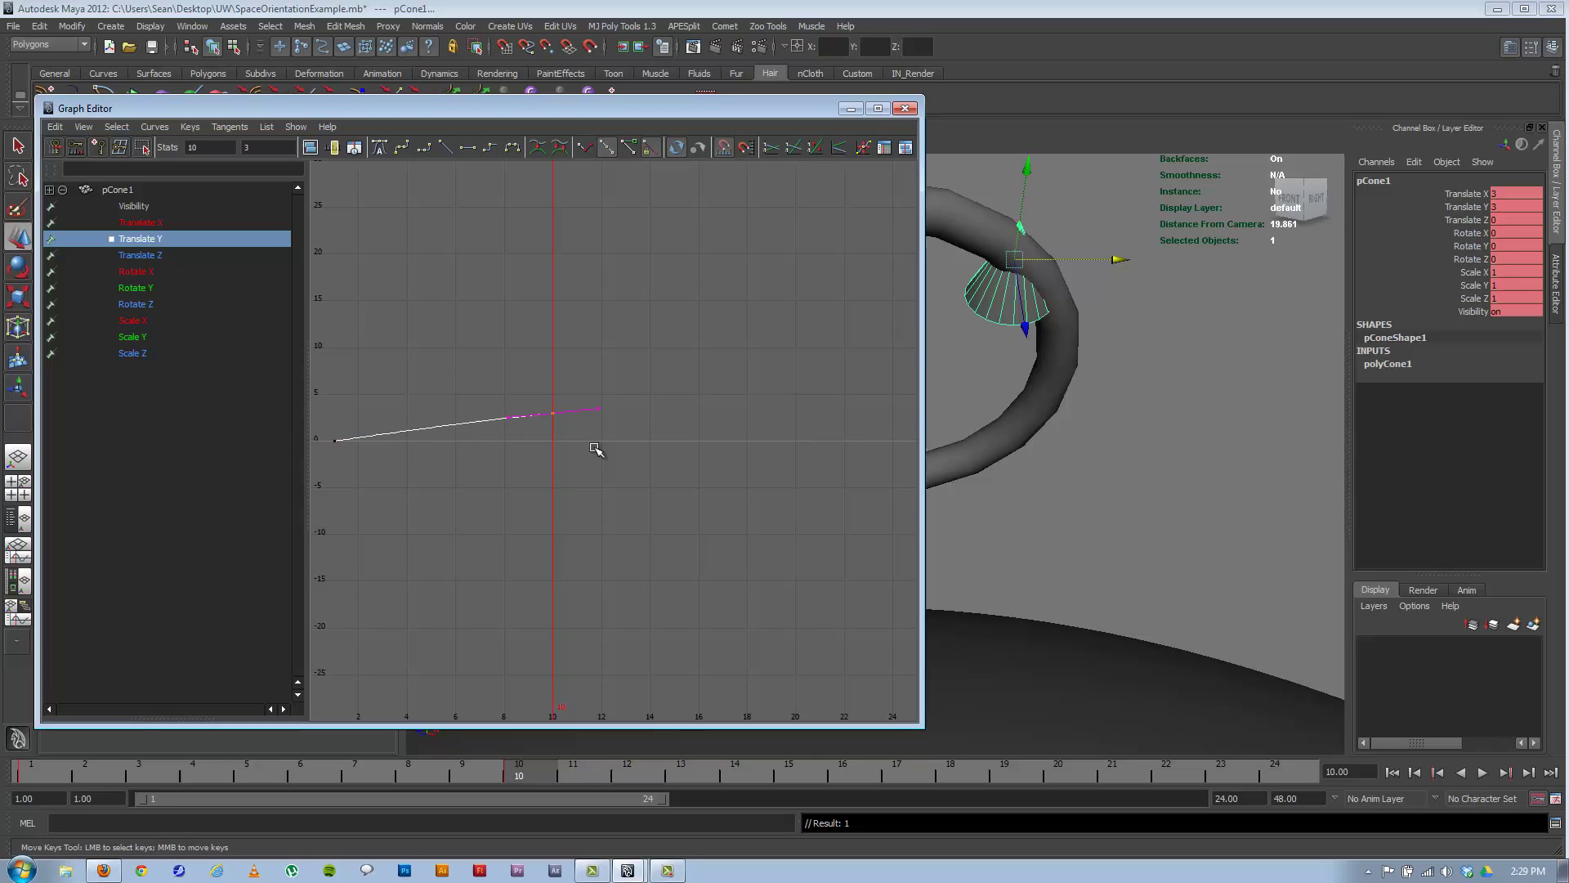
{"action": "key", "text": "Caps_Lock"}
{"action": "middle_click_drag", "start_coordinate": [559, 421], "coordinate": [557, 403]}
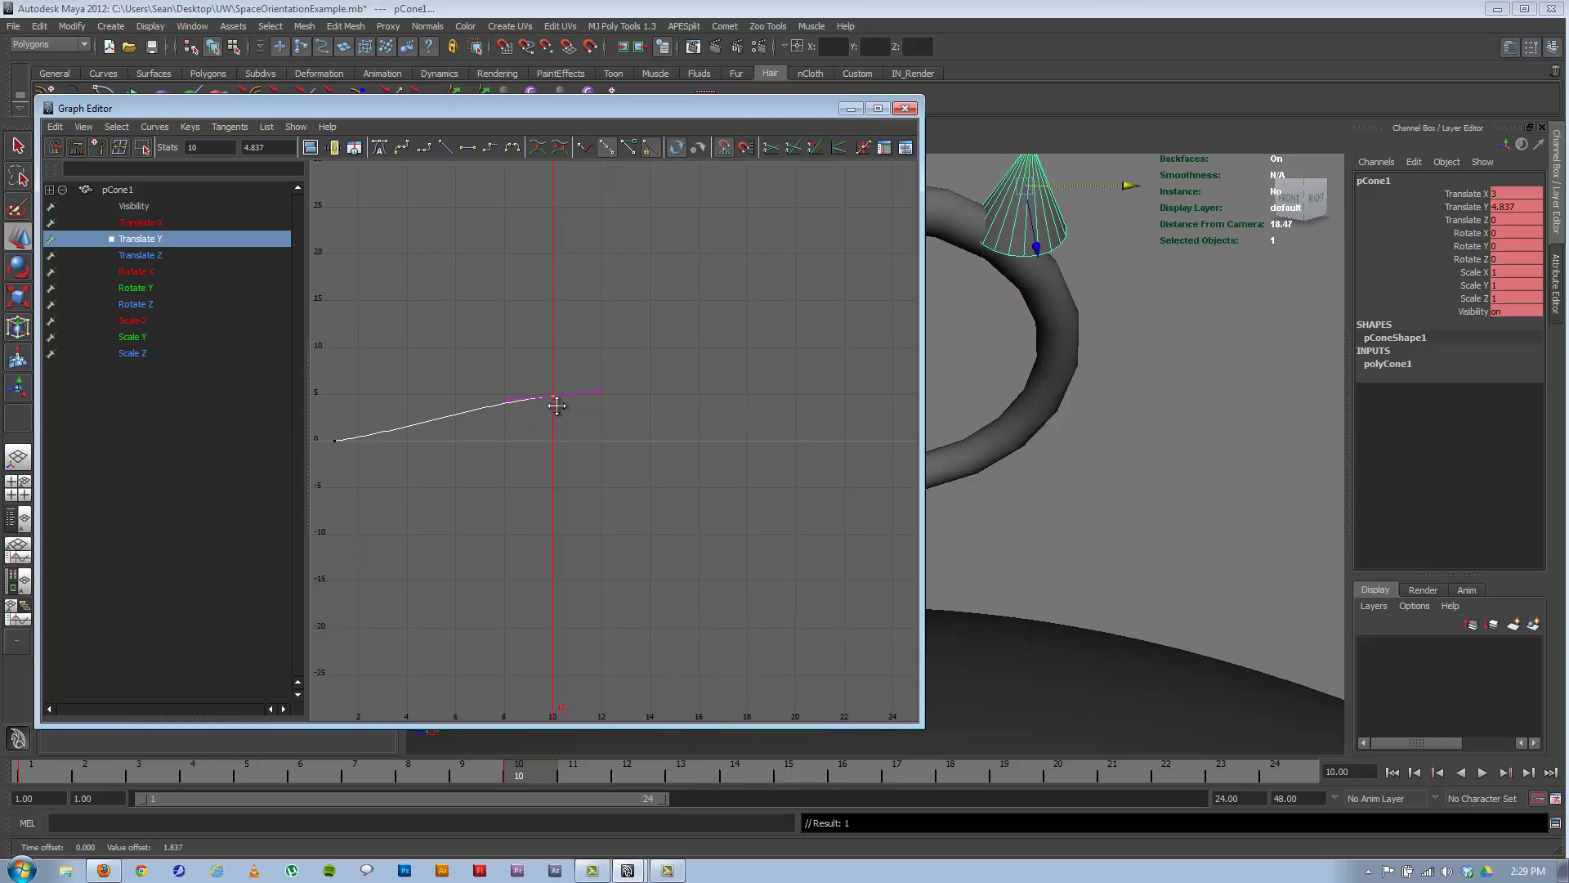
{"action": "left_click", "coordinate": [851, 109]}
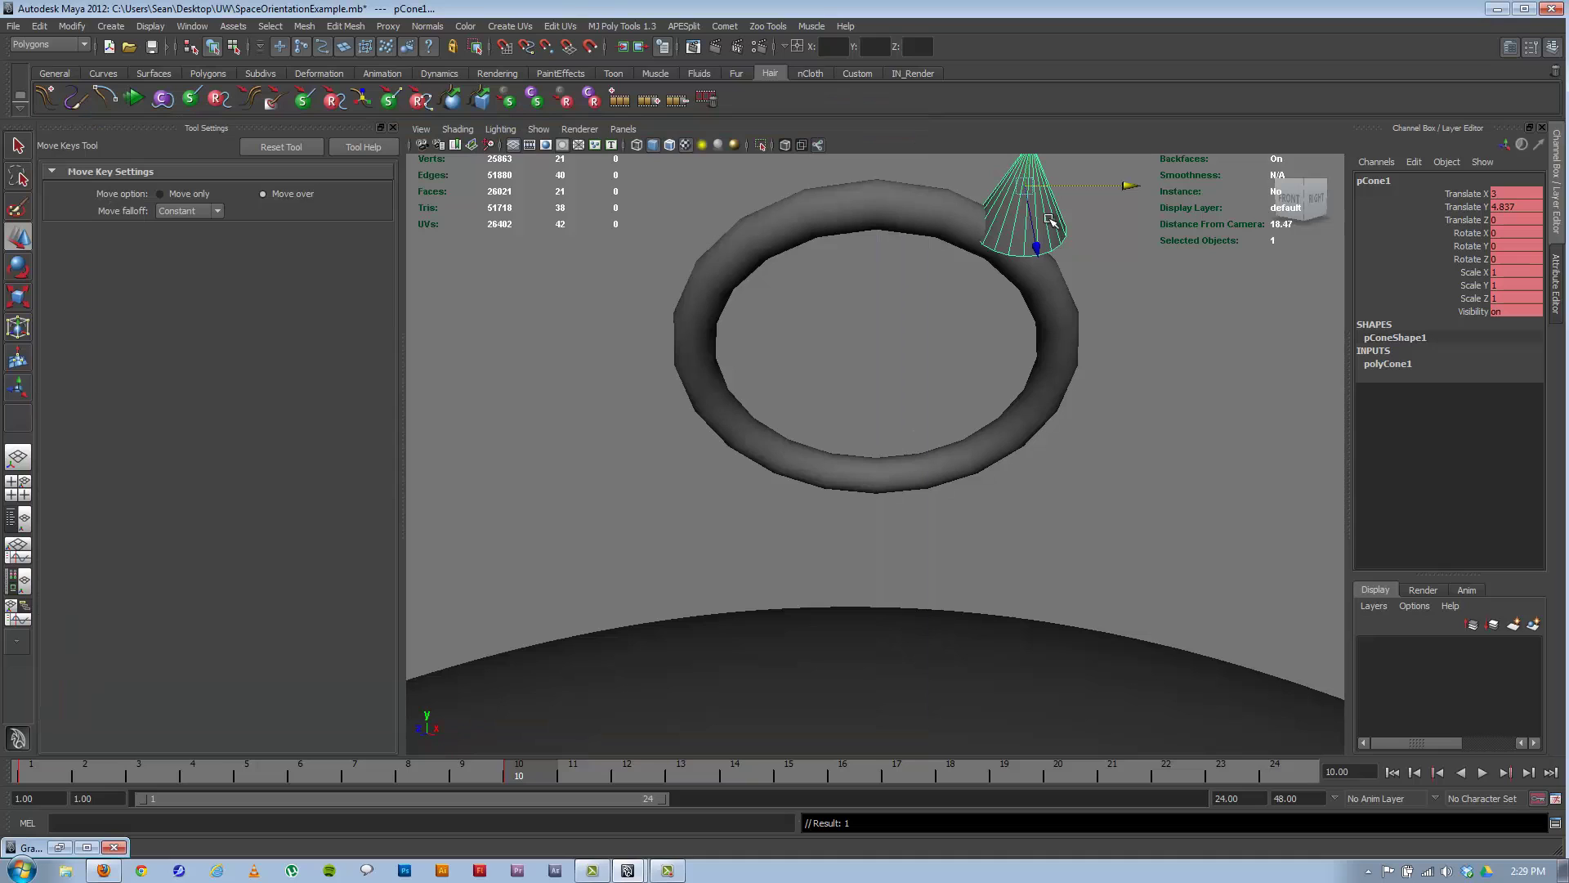
Step: Play the animation, then delete the cone's key at frame 10 from the time slider
{"action": "key", "text": "alt+v"}
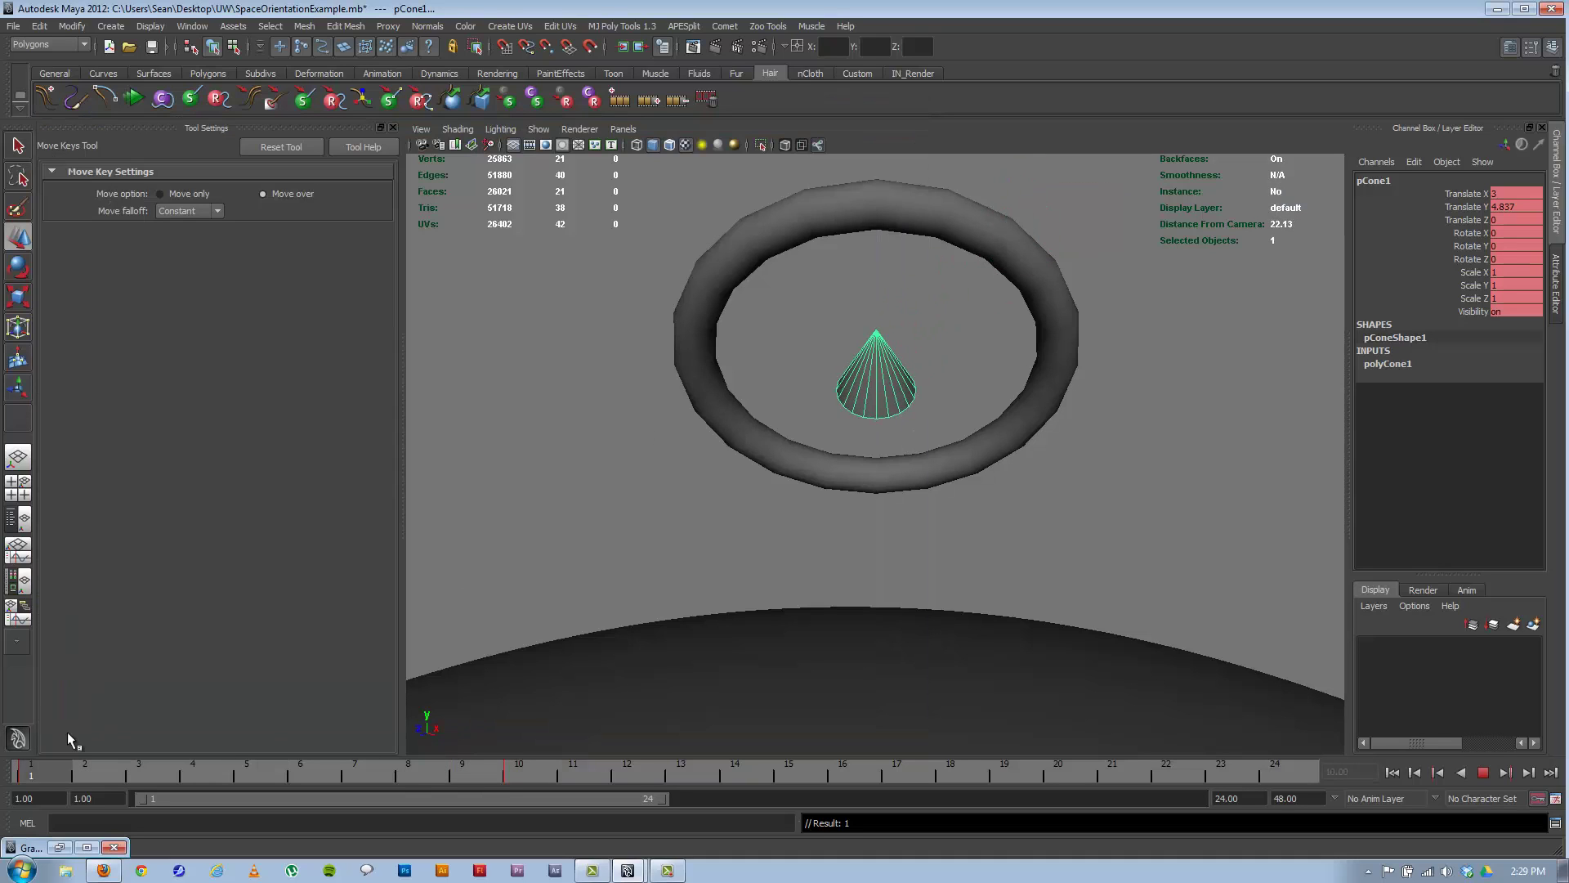
{"action": "left_click_drag", "start_coordinate": [412, 767], "coordinate": [10, 770]}
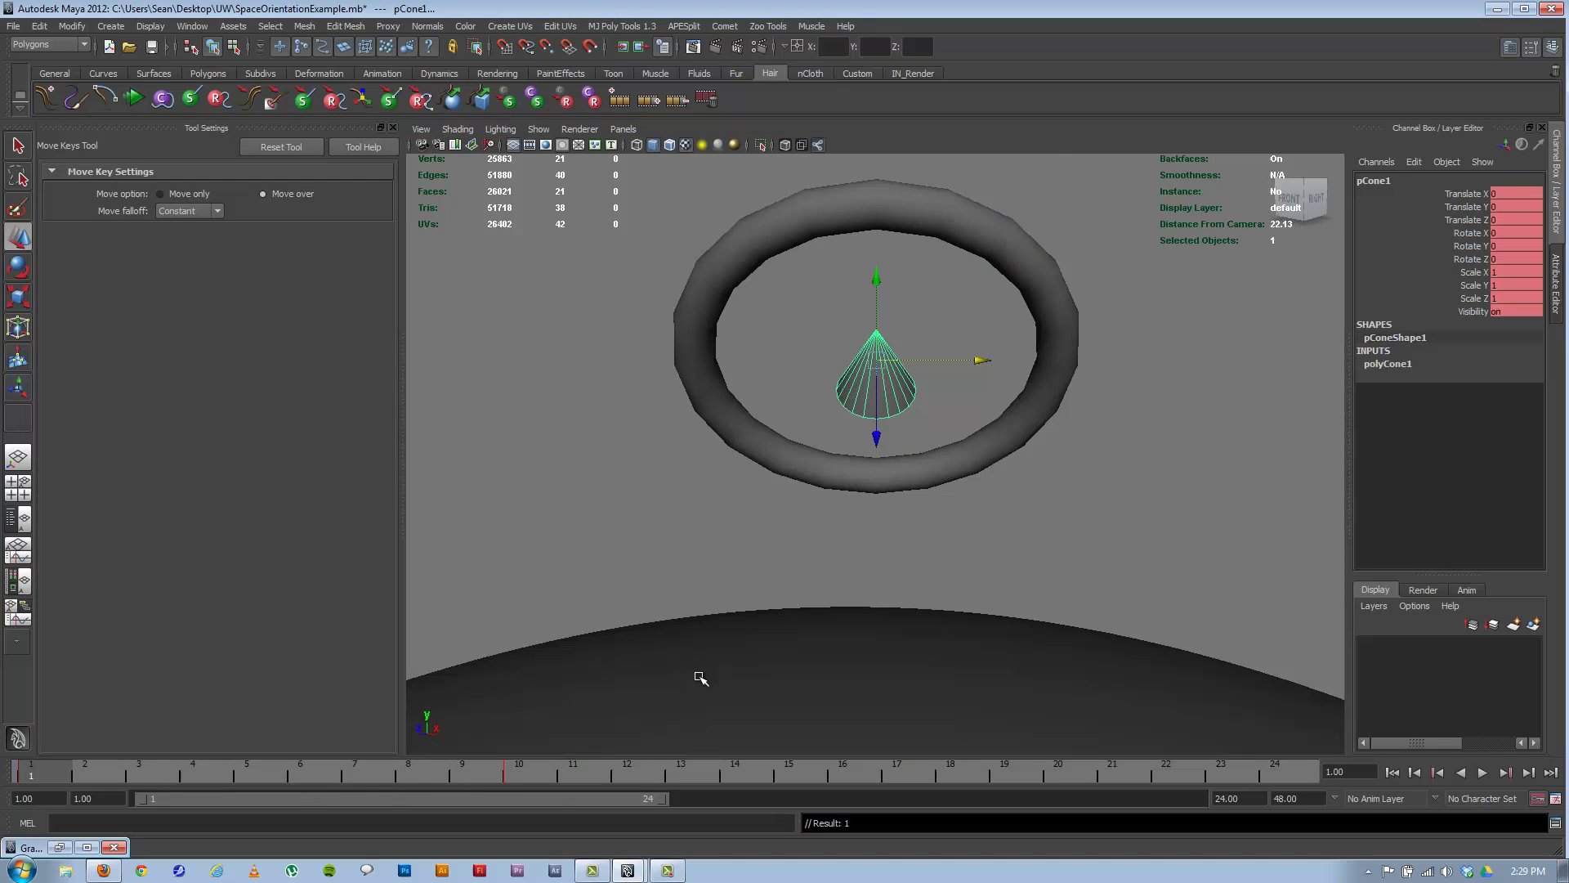
{"action": "left_click", "coordinate": [522, 775]}
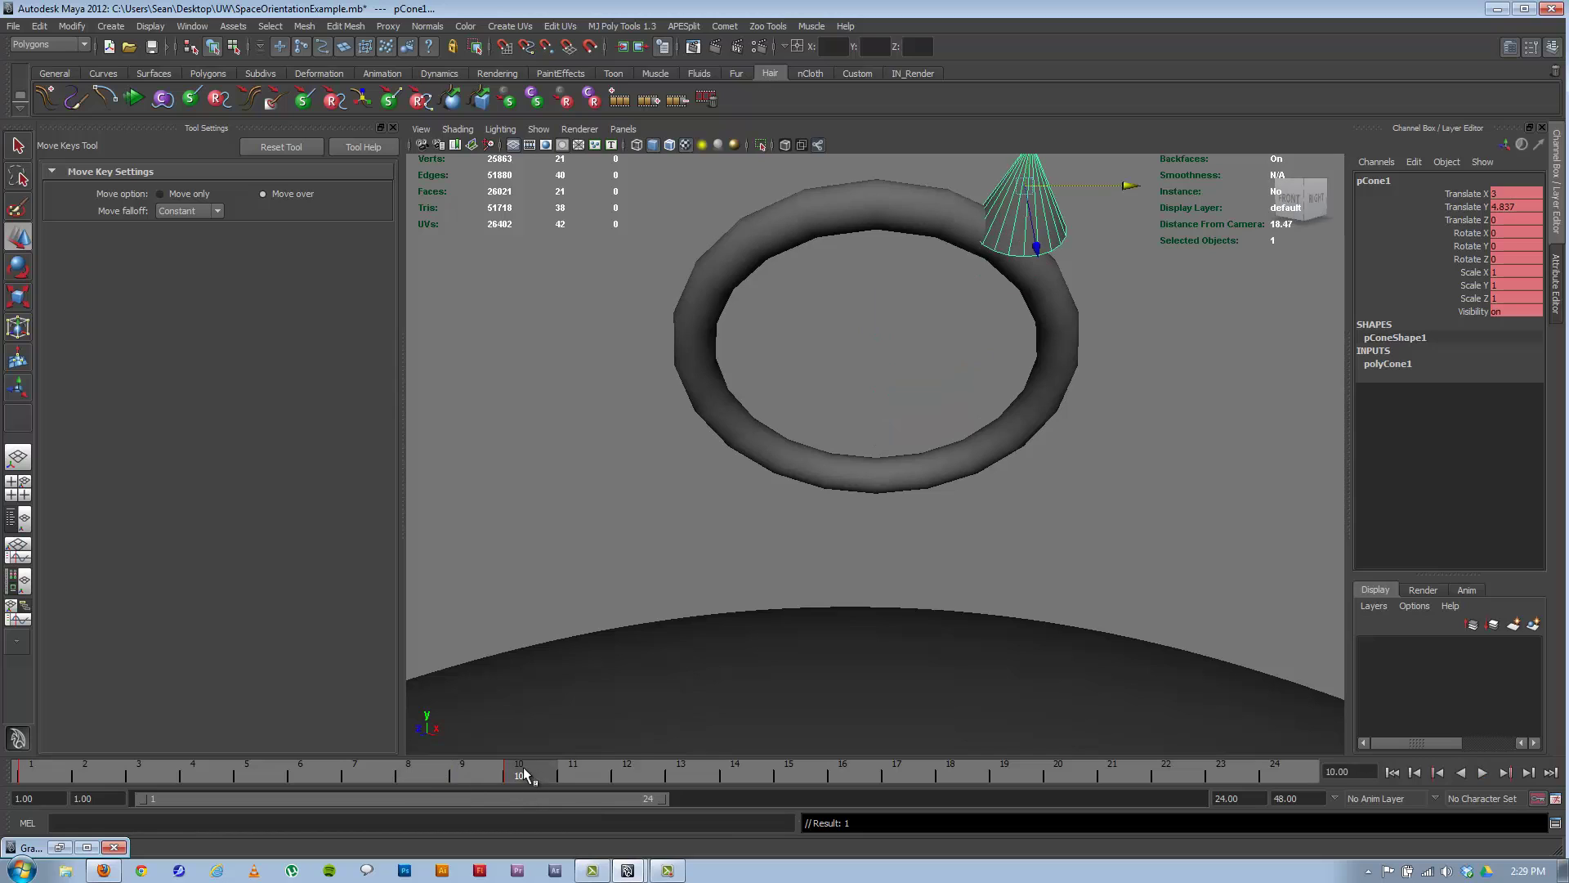
{"action": "right_click", "coordinate": [523, 767]}
{"action": "left_click", "coordinate": [560, 605]}
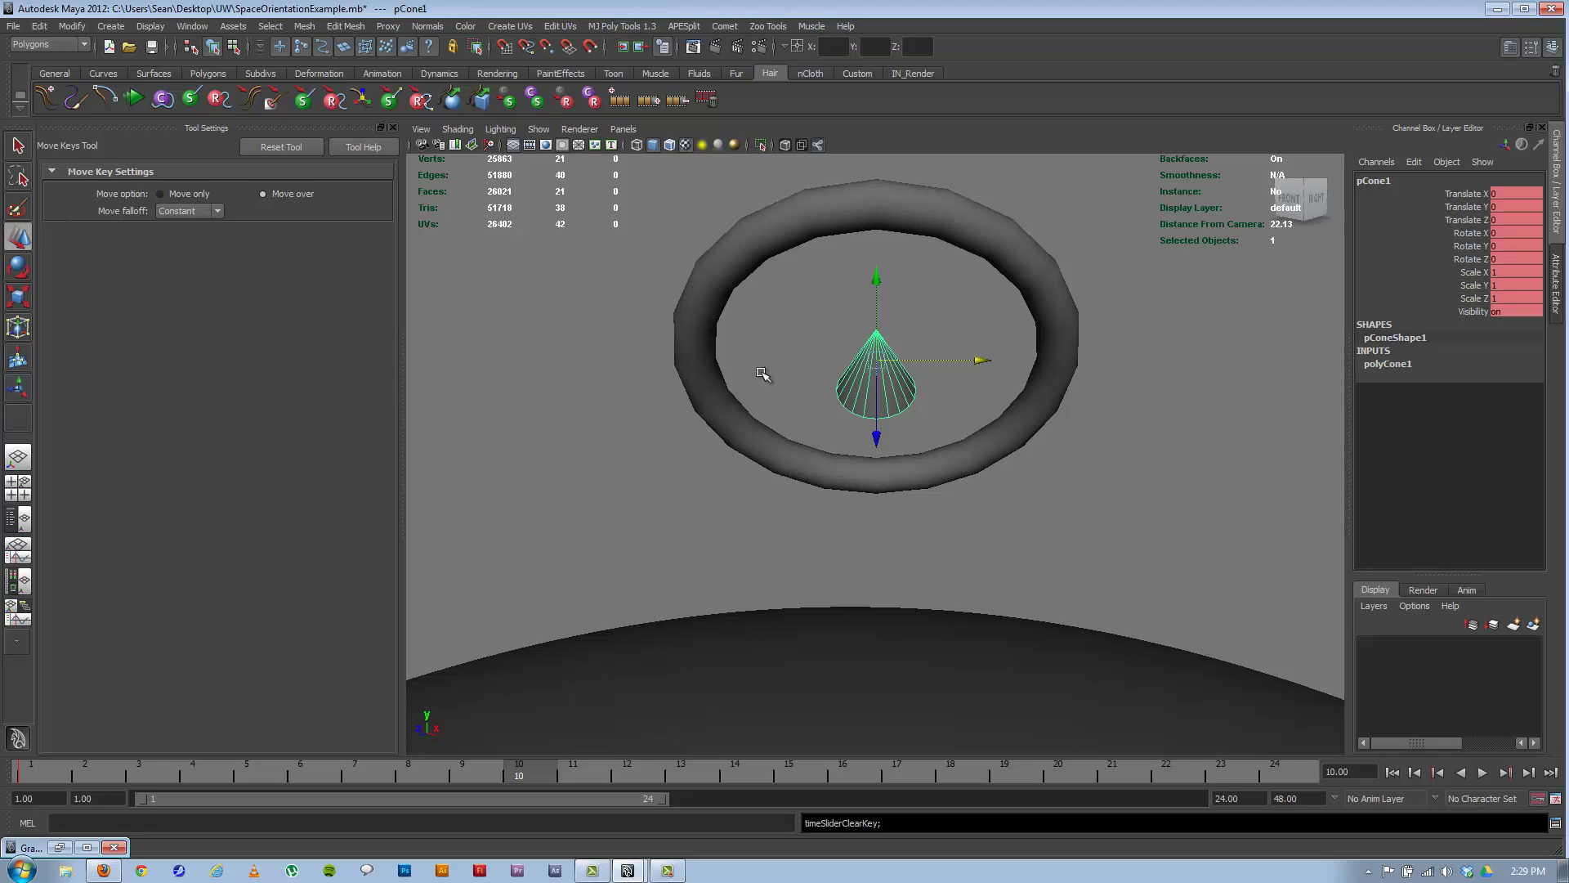
Step: Using World move axis, move the cone to the ring's upper right at 2.516, 2.438, -0.261
{"action": "key", "text": "w"}
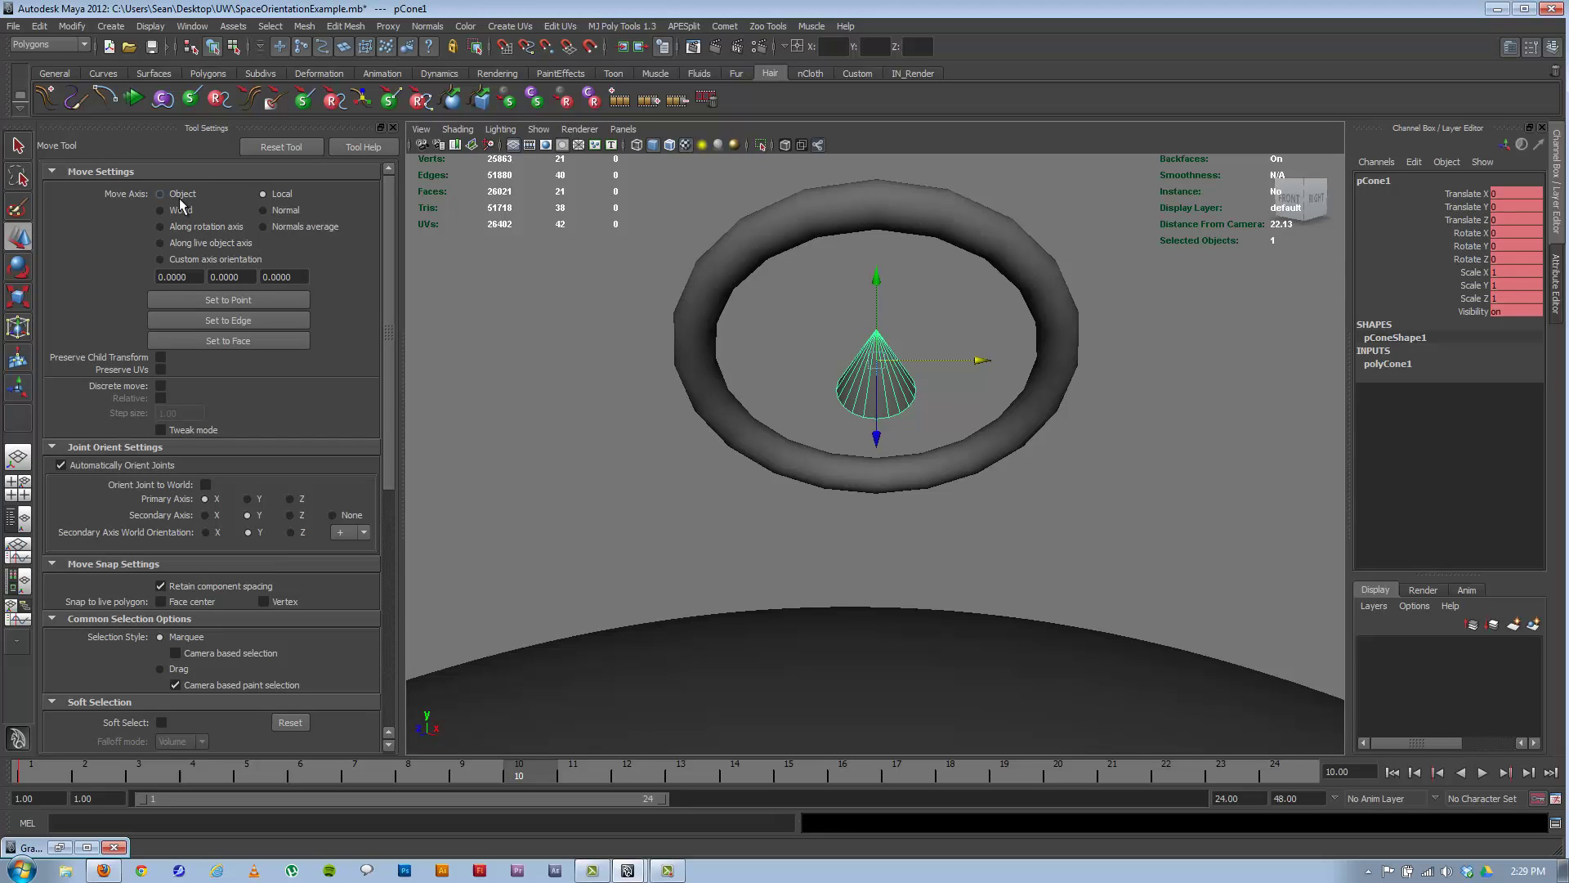
{"action": "left_click", "coordinate": [184, 213]}
{"action": "left_click_drag", "start_coordinate": [824, 455], "coordinate": [805, 392], "text": "alt"}
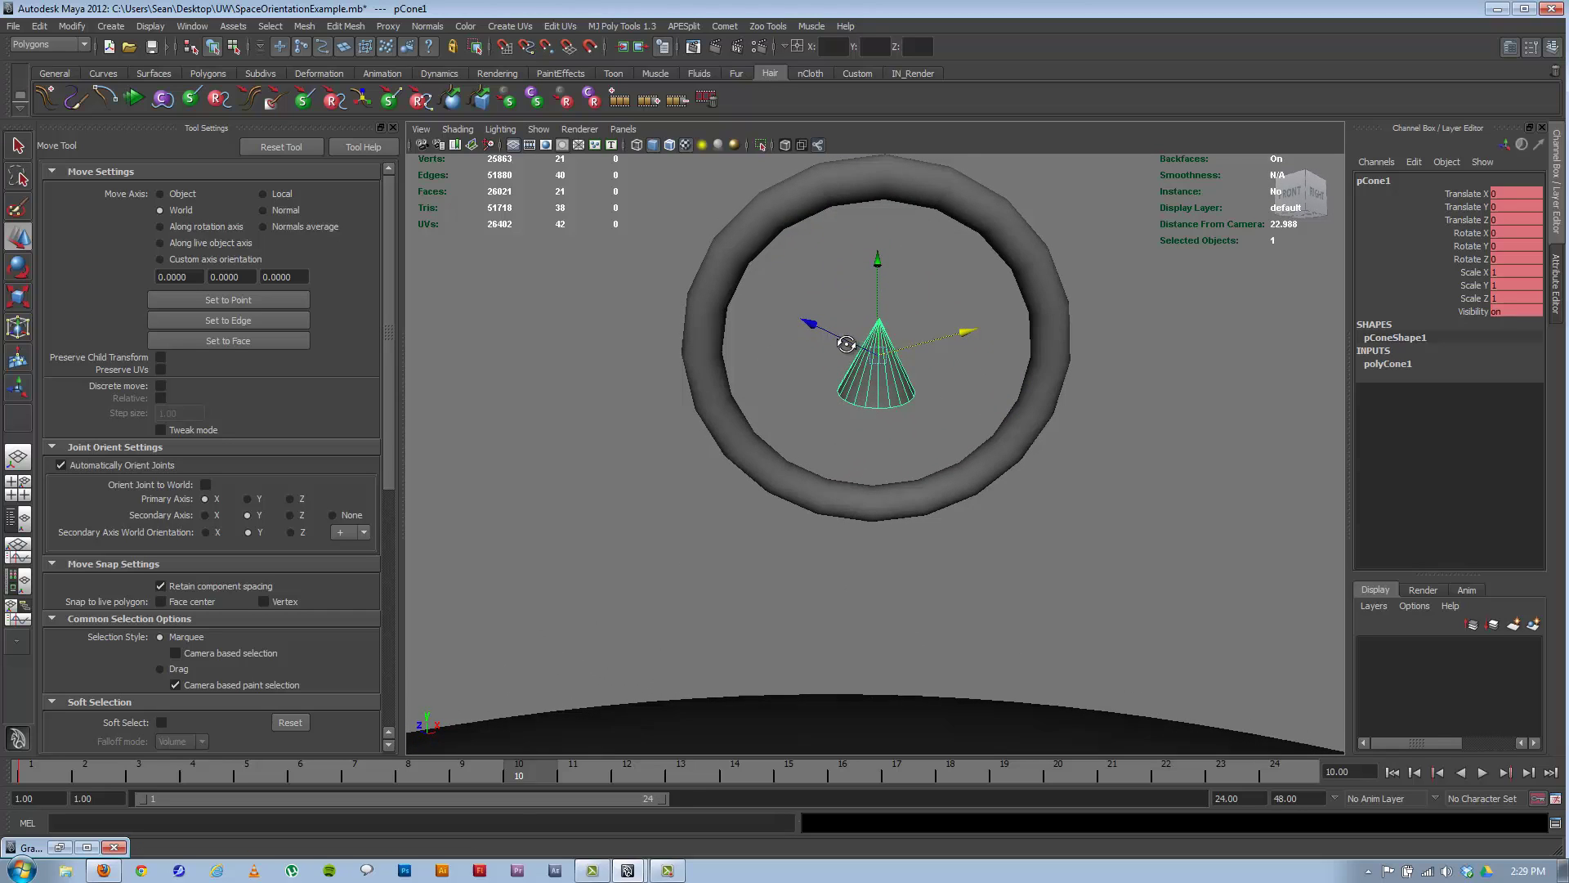
{"action": "left_click_drag", "start_coordinate": [846, 343], "coordinate": [854, 346], "text": "alt"}
{"action": "left_click_drag", "start_coordinate": [963, 334], "coordinate": [977, 256]}
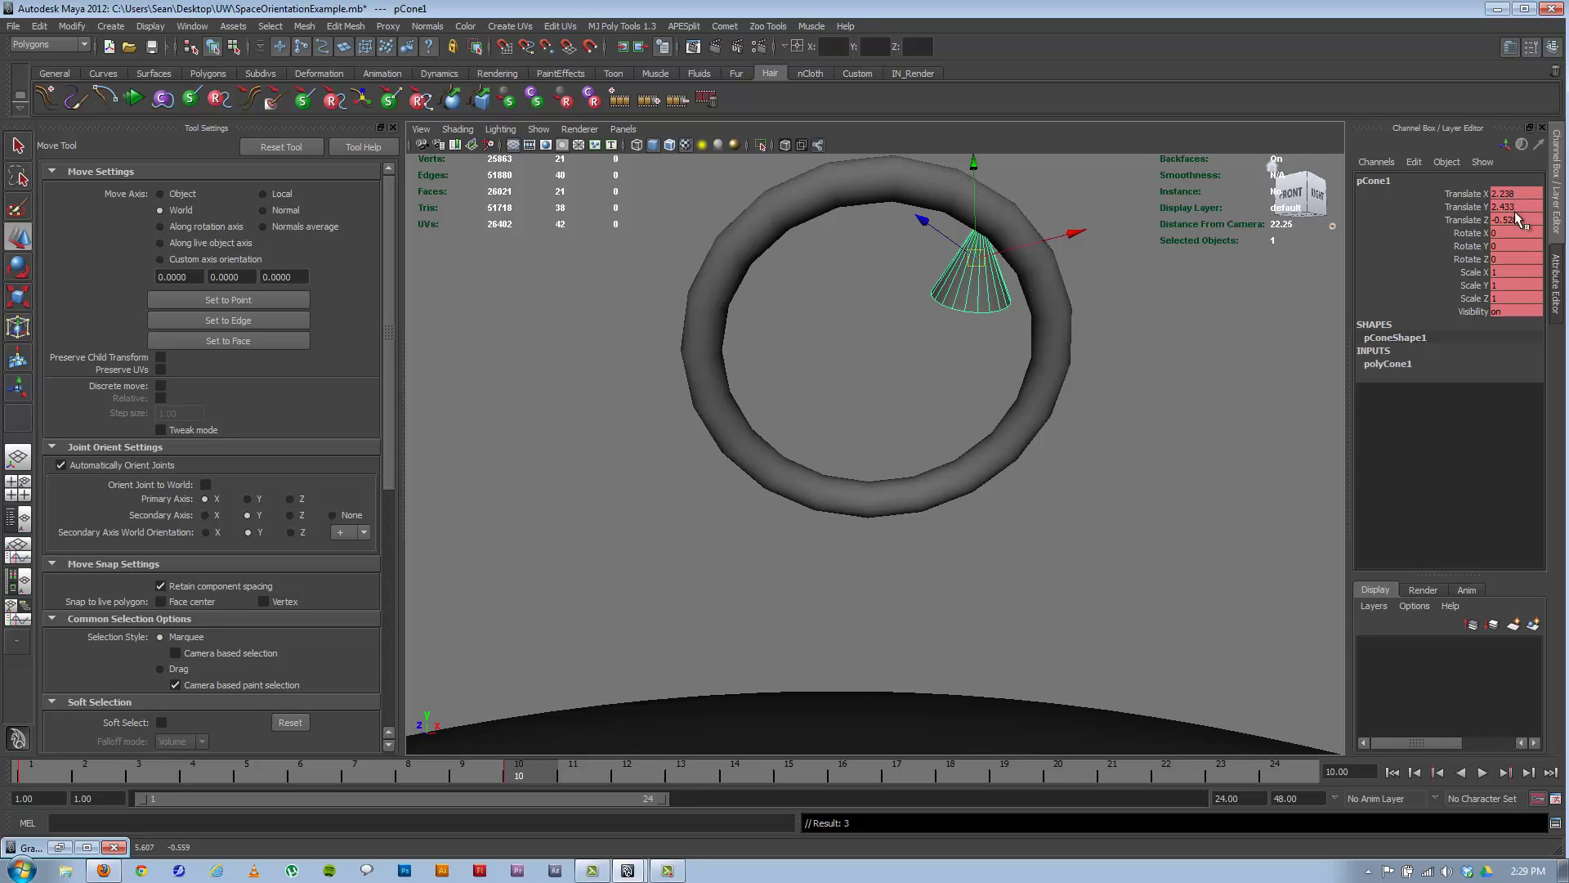
{"action": "left_click_drag", "start_coordinate": [960, 353], "coordinate": [1017, 365], "text": "alt"}
{"action": "left_click_drag", "start_coordinate": [1002, 277], "coordinate": [940, 334]}
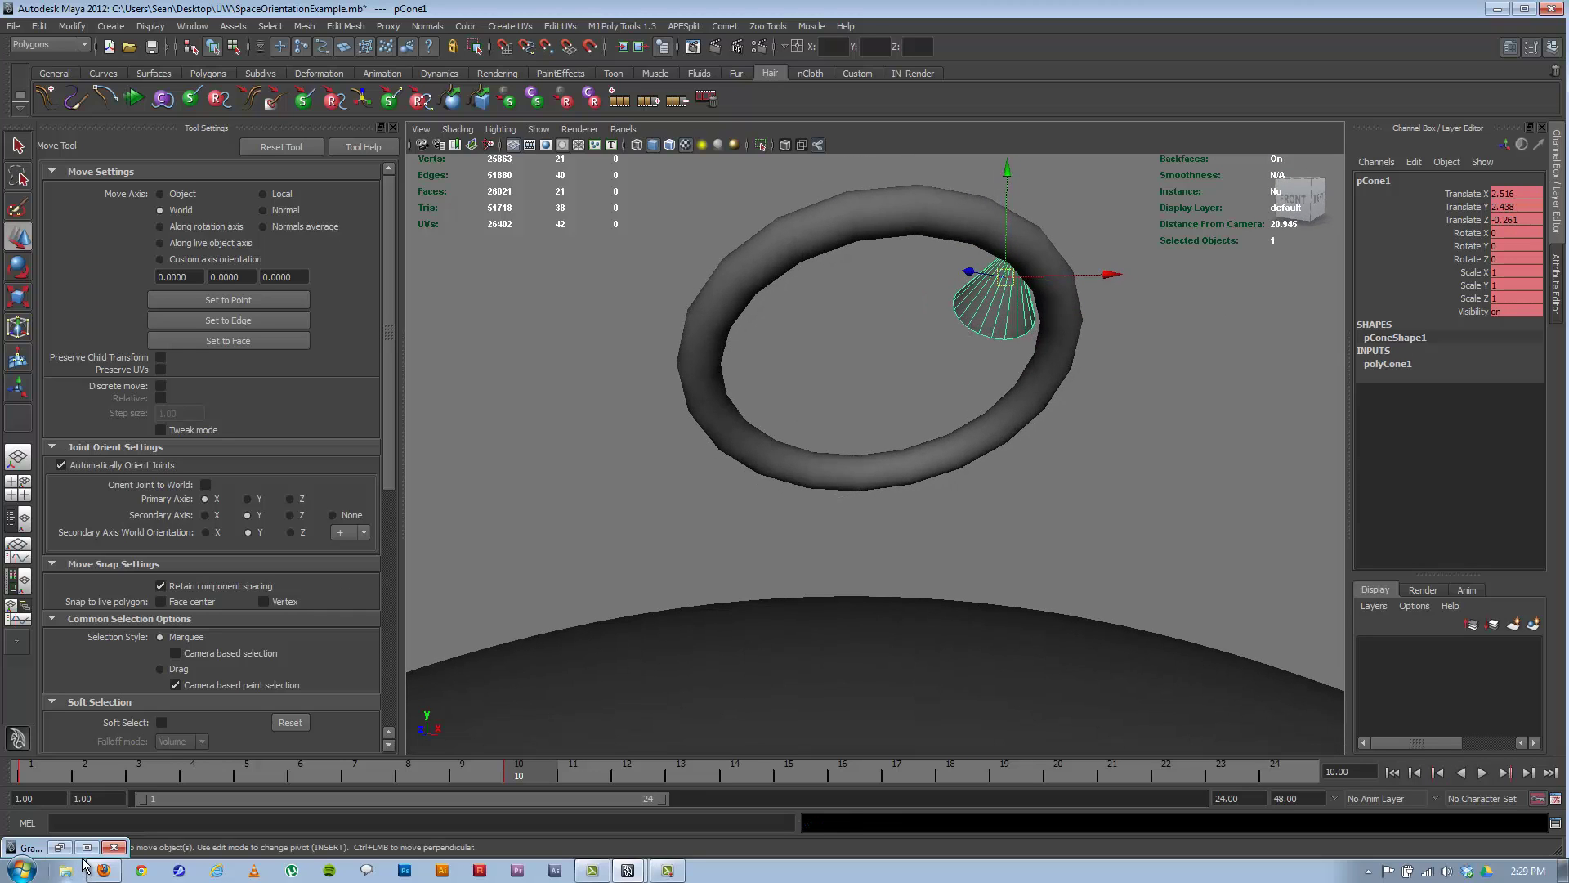
Step: Restore the Graph Editor to inspect the cone's curves, then minimize it and deselect pCone1
{"action": "left_click", "coordinate": [59, 847]}
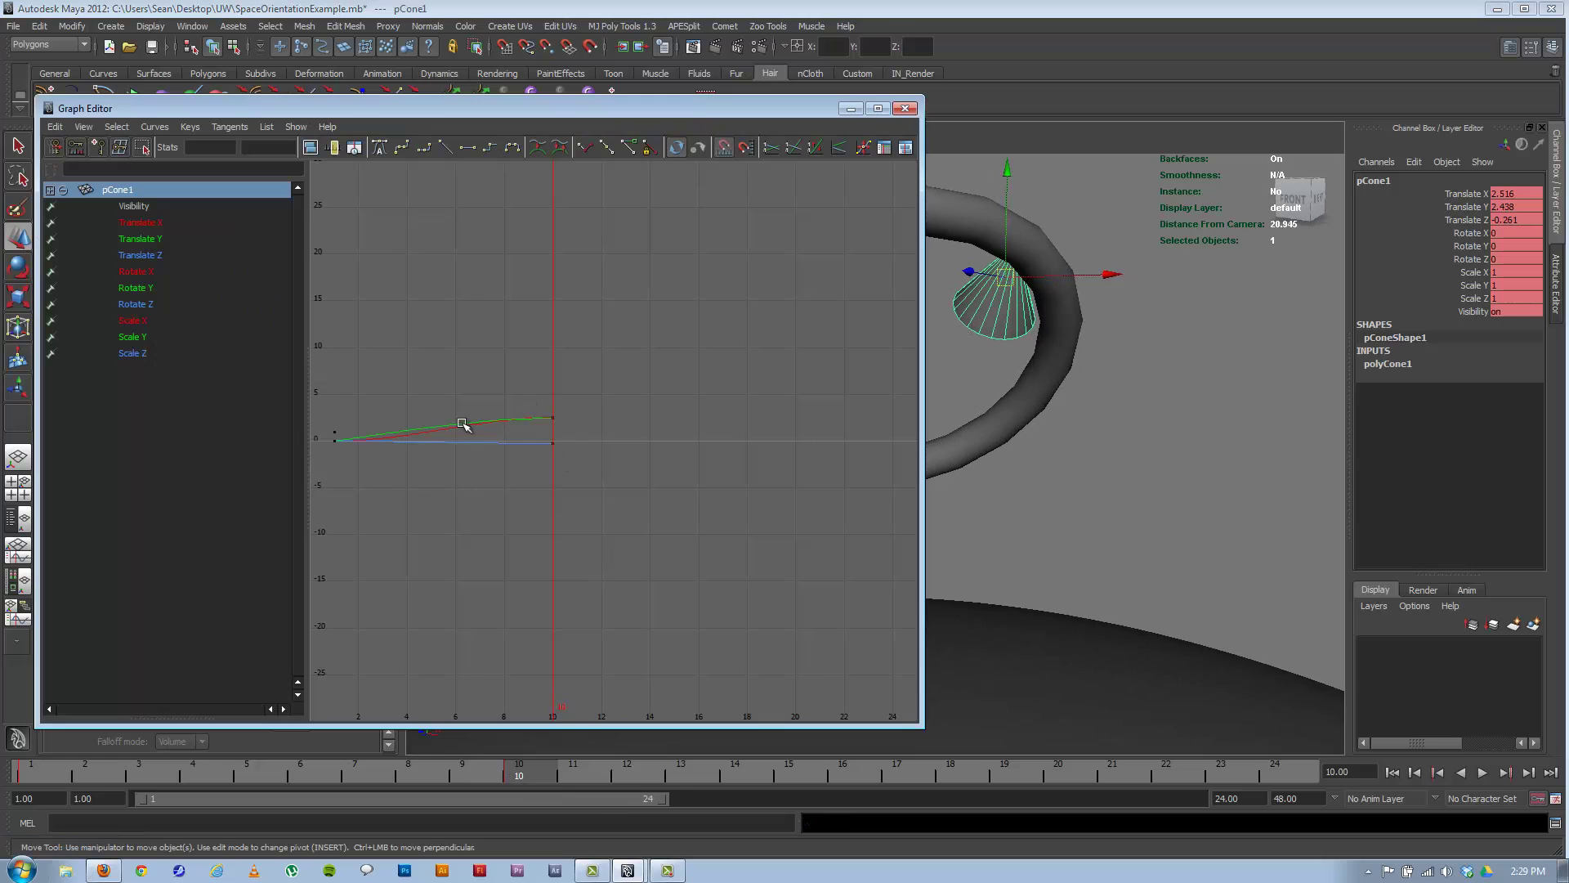
{"action": "middle_click_drag", "start_coordinate": [462, 423], "coordinate": [559, 438], "text": "alt"}
{"action": "right_click_drag", "start_coordinate": [497, 494], "coordinate": [589, 516], "text": "alt"}
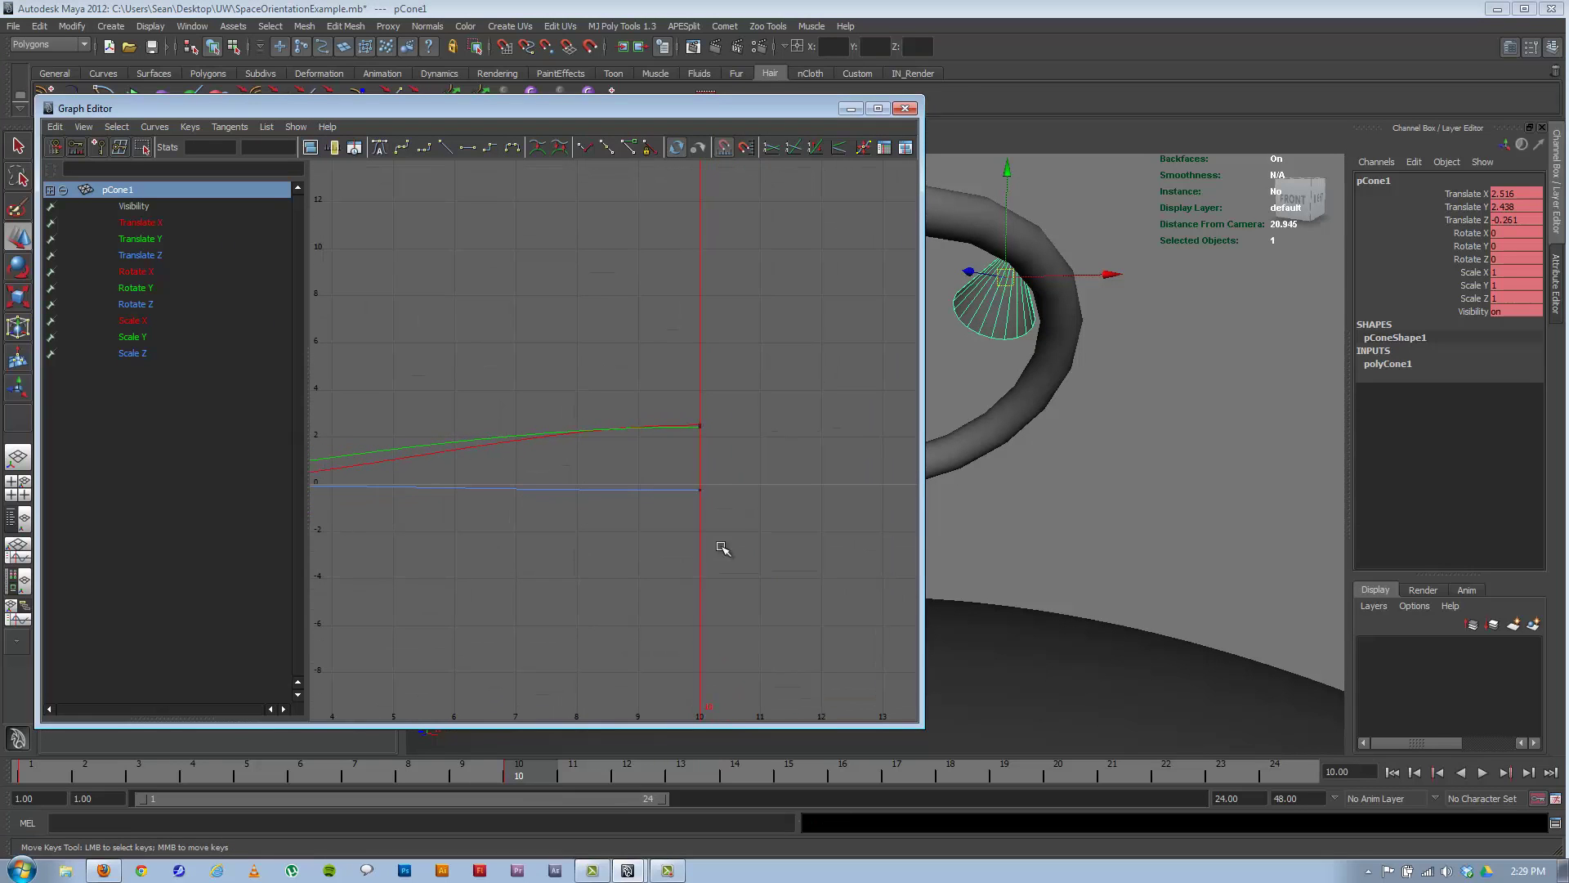
{"action": "middle_click_drag", "start_coordinate": [576, 432], "coordinate": [685, 471], "text": "alt"}
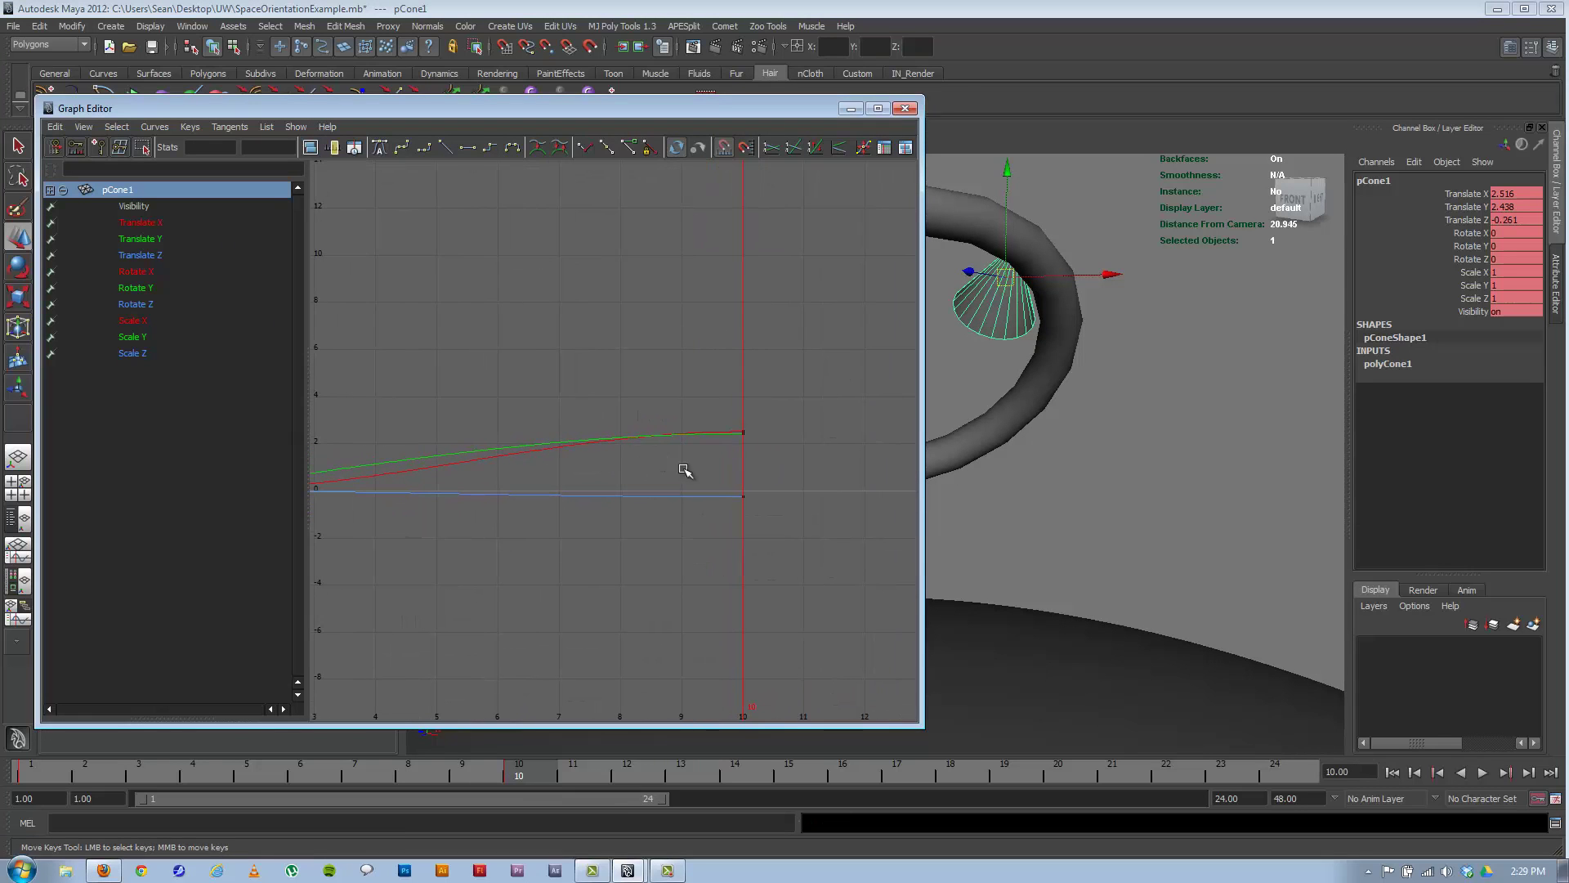
{"action": "mouse_move", "coordinate": [743, 505]}
{"action": "right_mouse_down", "text": "alt"}
{"action": "mouse_move", "coordinate": [675, 511]}
{"action": "mouse_move", "coordinate": [732, 523]}
{"action": "right_mouse_up", "text": "alt"}
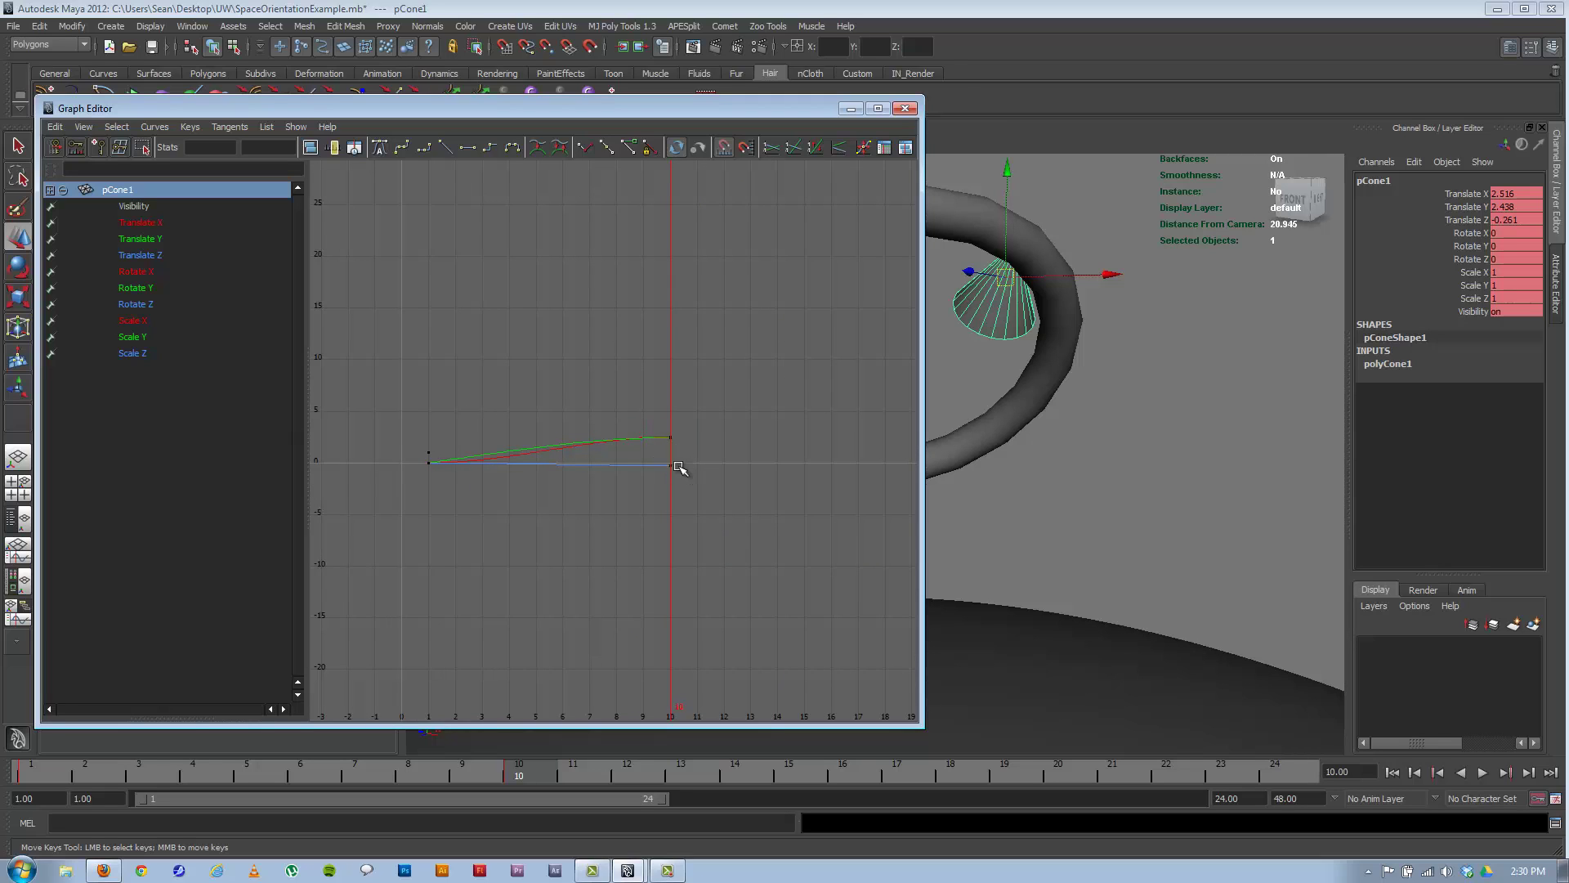
{"action": "left_click", "coordinate": [851, 109]}
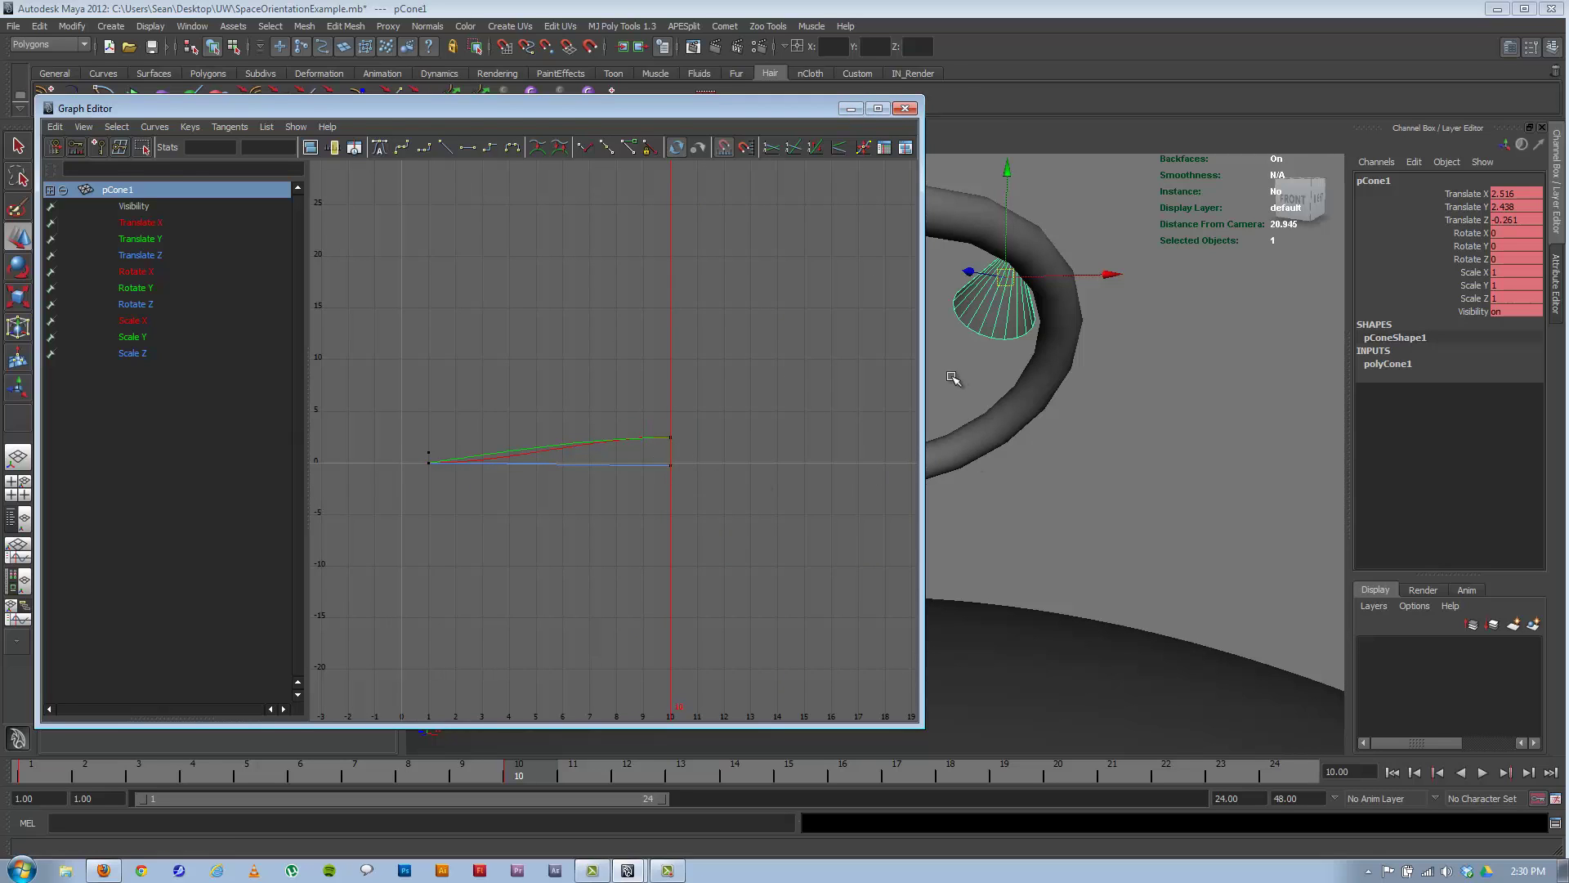
{"action": "left_click", "coordinate": [918, 360]}
Step: Start a new scene without saving and switch to the Animation menu set
{"action": "left_click", "coordinate": [15, 27]}
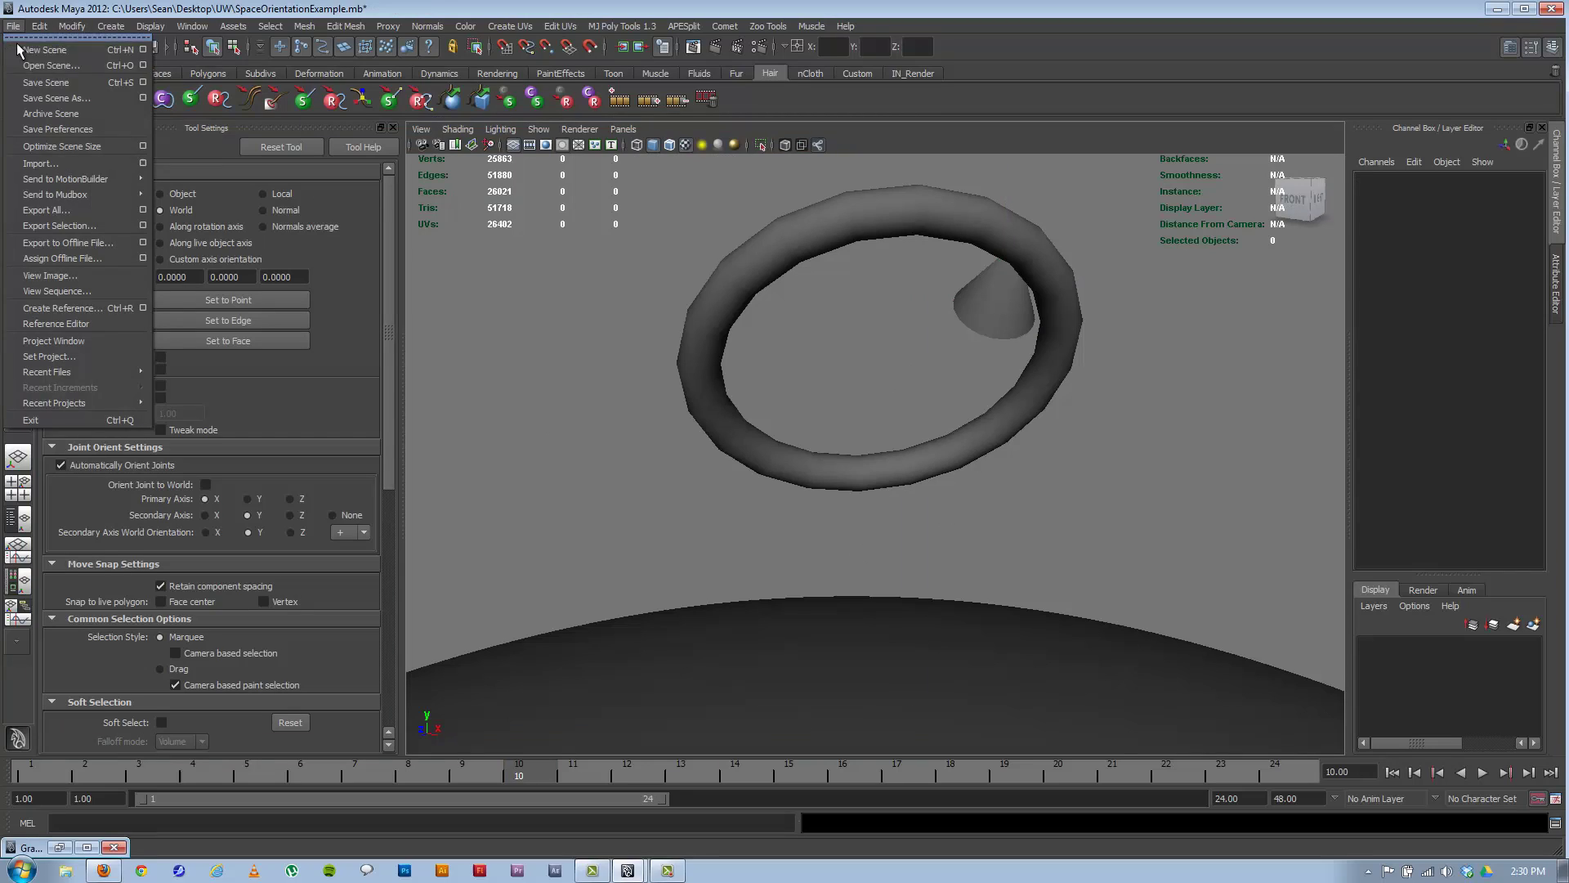
{"action": "left_click", "coordinate": [26, 51]}
{"action": "left_click", "coordinate": [768, 435]}
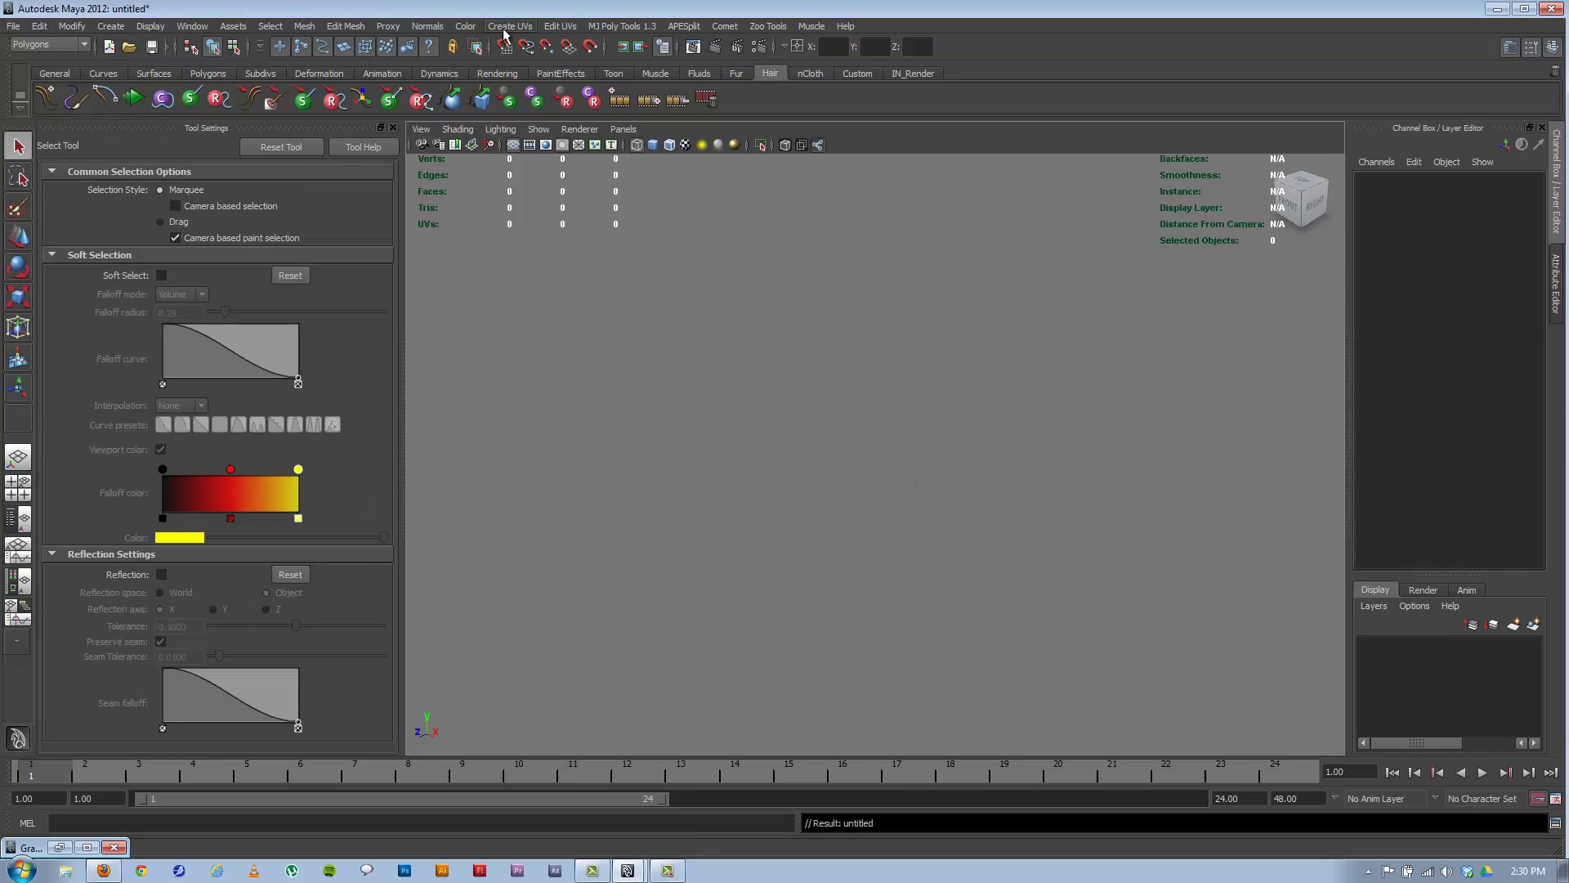
{"action": "left_click", "coordinate": [49, 44]}
{"action": "left_click", "coordinate": [41, 58]}
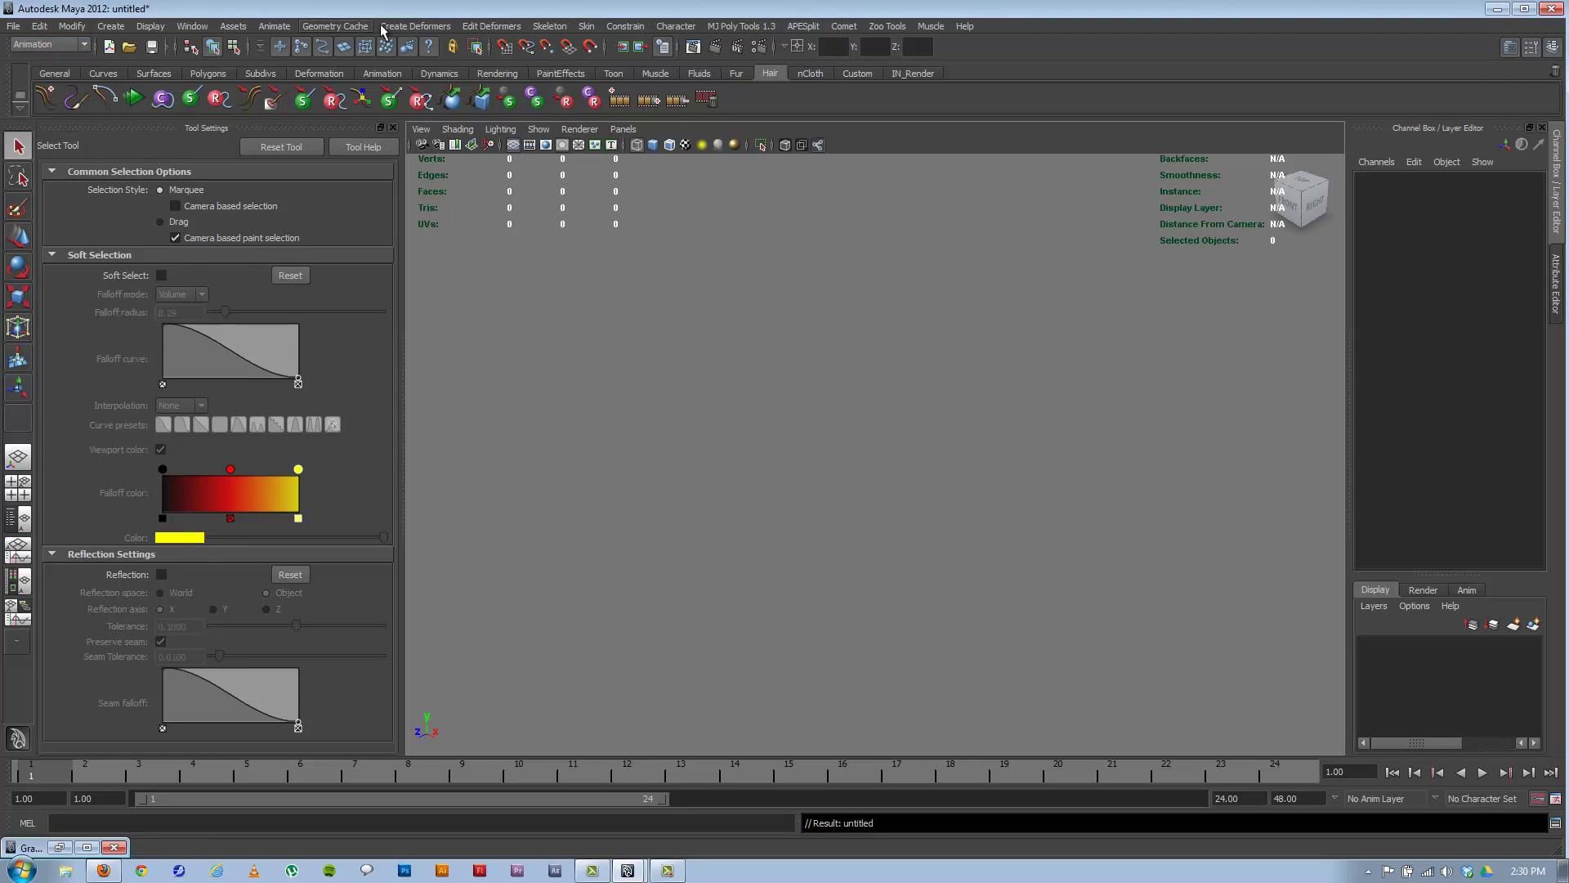
Step: Draw a shoulder-elbow-wrist joint chain with the Joint Tool and select the elbow joint for rotating
{"action": "left_click", "coordinate": [552, 26]}
{"action": "left_click", "coordinate": [556, 50]}
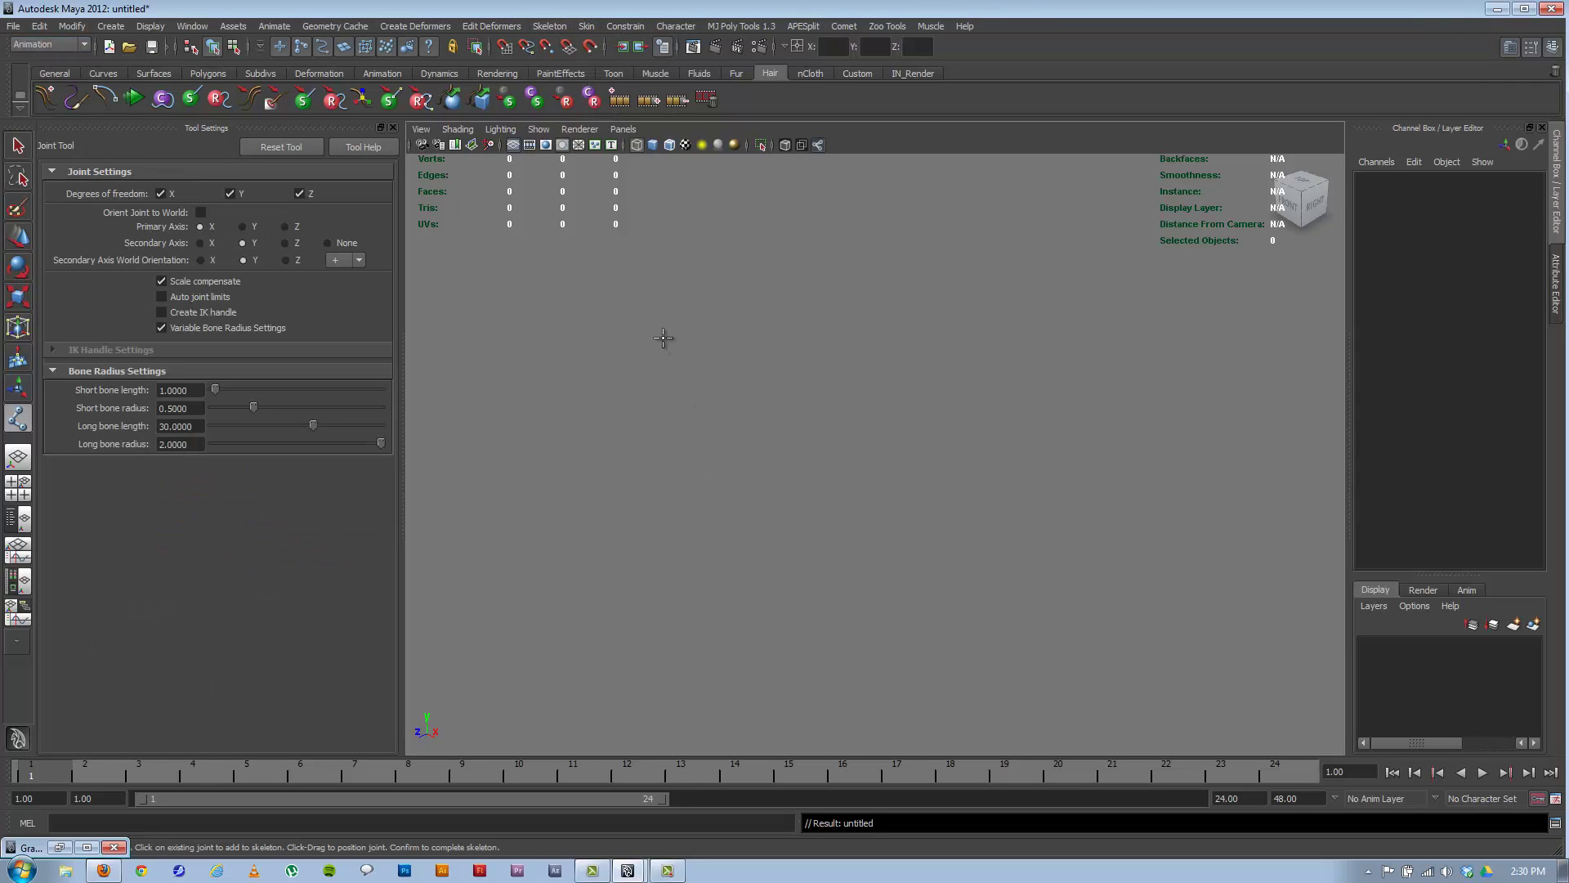
{"action": "left_click", "coordinate": [648, 334]}
{"action": "left_click_drag", "start_coordinate": [769, 462], "coordinate": [783, 480]}
{"action": "left_click", "coordinate": [1068, 622]}
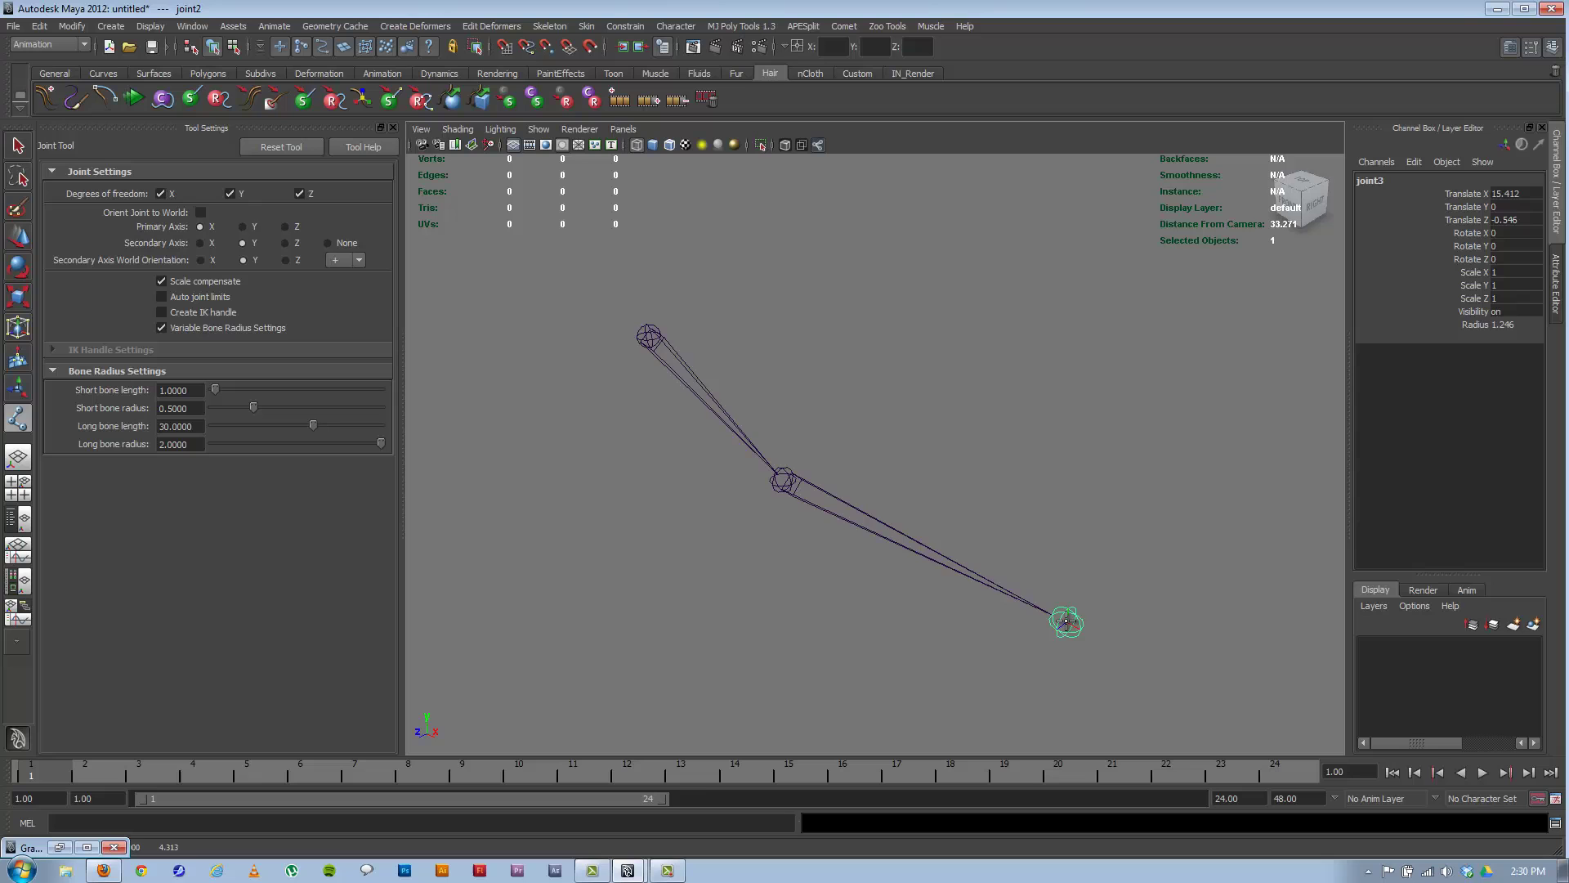
{"action": "left_click_drag", "start_coordinate": [905, 460], "coordinate": [1002, 375], "text": "alt"}
{"action": "key", "text": "w"}
{"action": "left_click", "coordinate": [779, 445]}
{"action": "key", "text": "e"}
Step: Set rotation to the joint's Local axes and test elbow rotations, undoing them back to zero
{"action": "left_click", "coordinate": [1002, 376]}
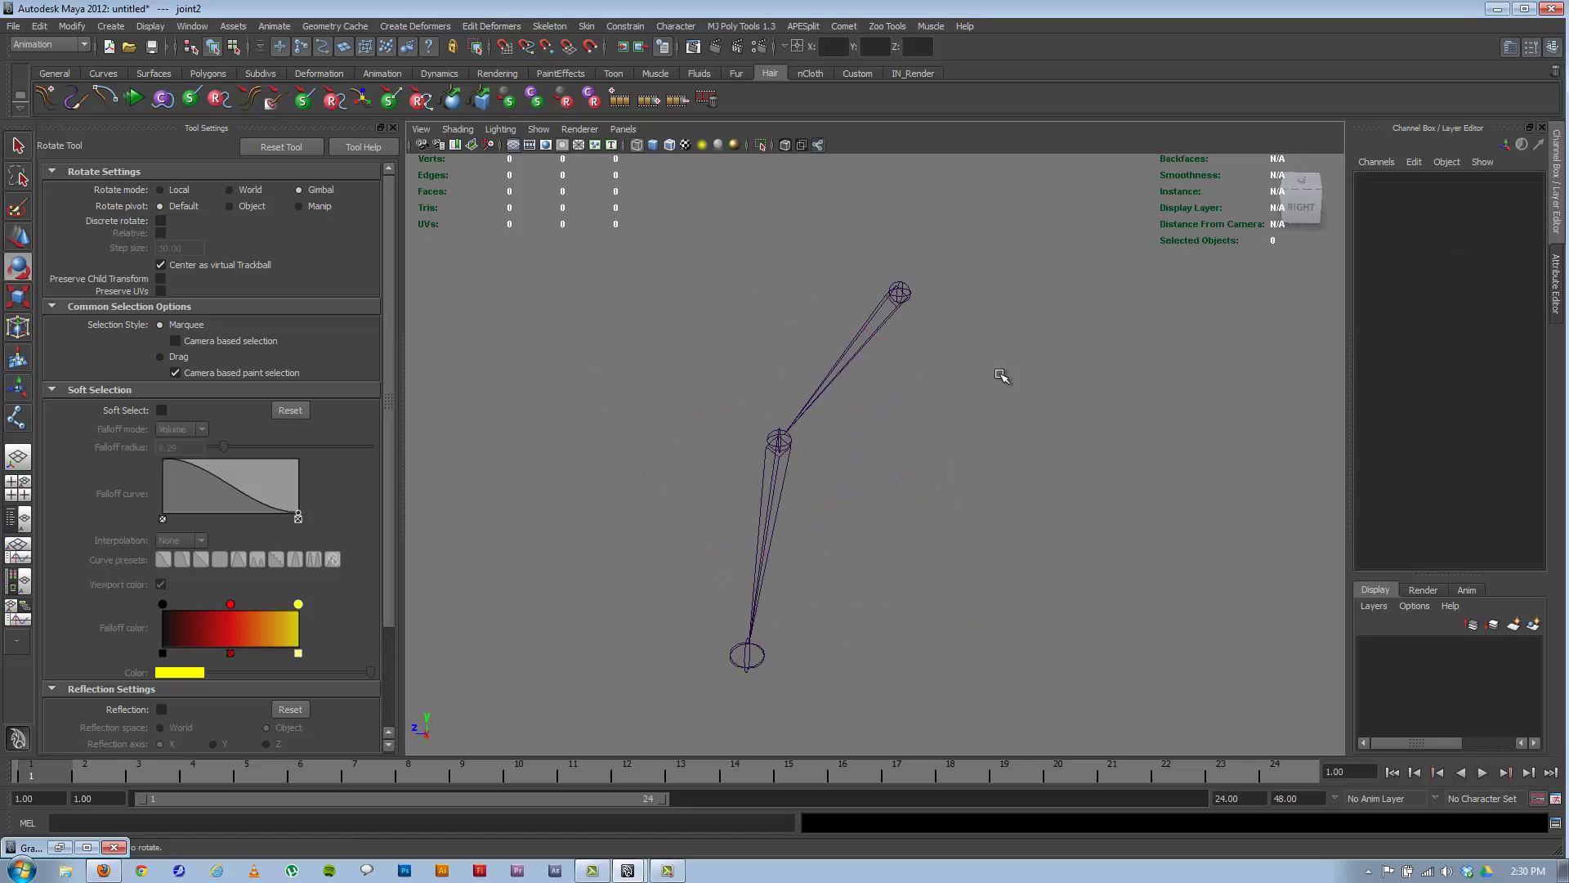
{"action": "left_click", "coordinate": [779, 443]}
{"action": "left_click_drag", "start_coordinate": [833, 434], "coordinate": [812, 424], "text": "alt"}
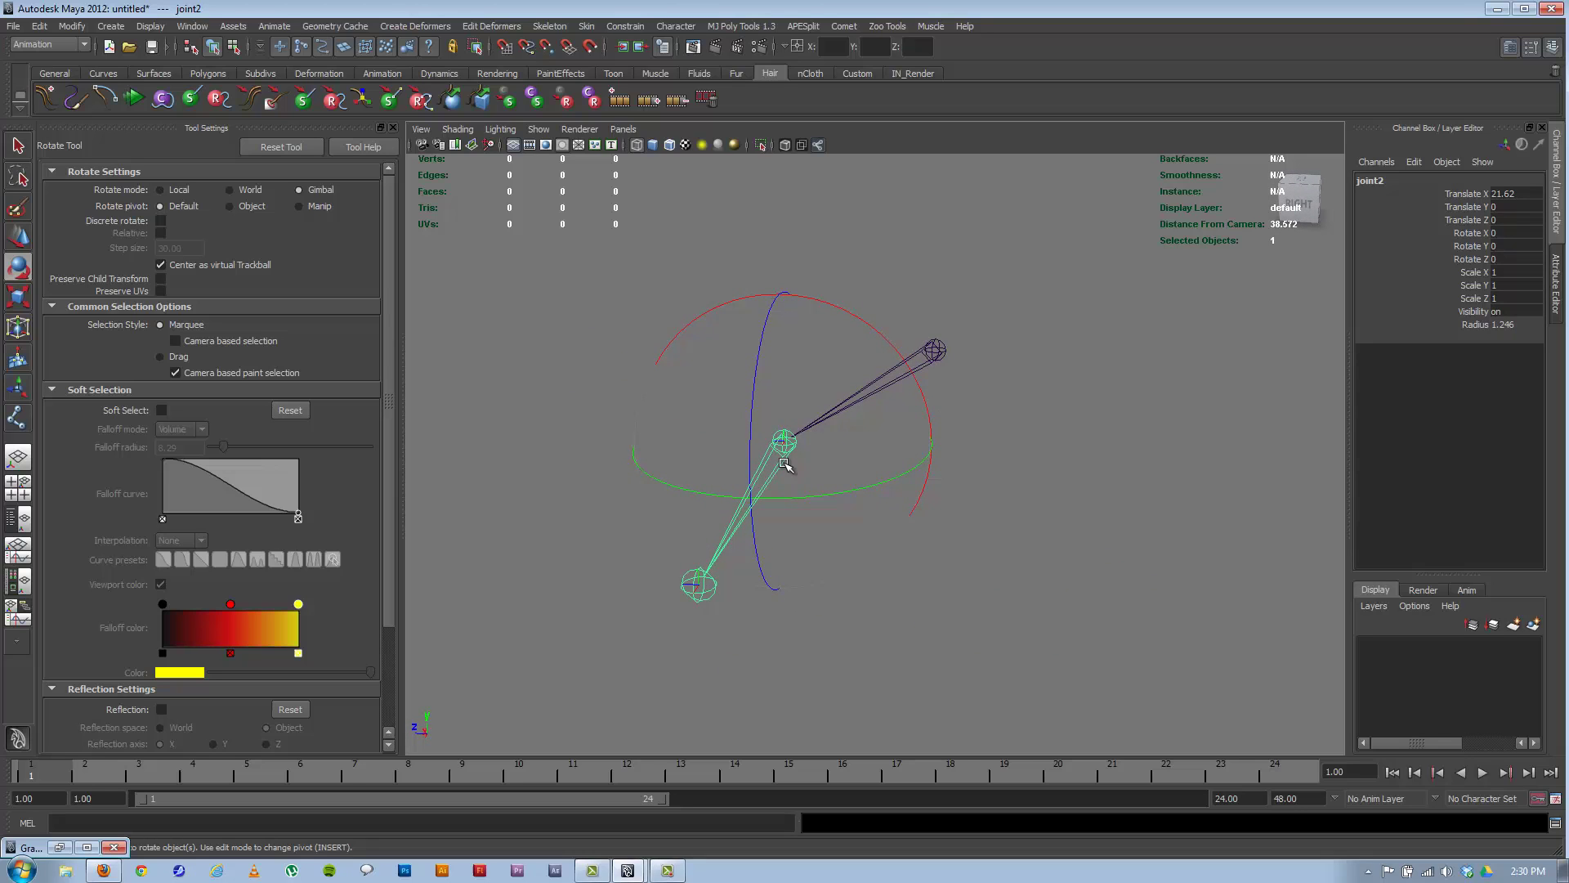
{"action": "left_click", "coordinate": [826, 430]}
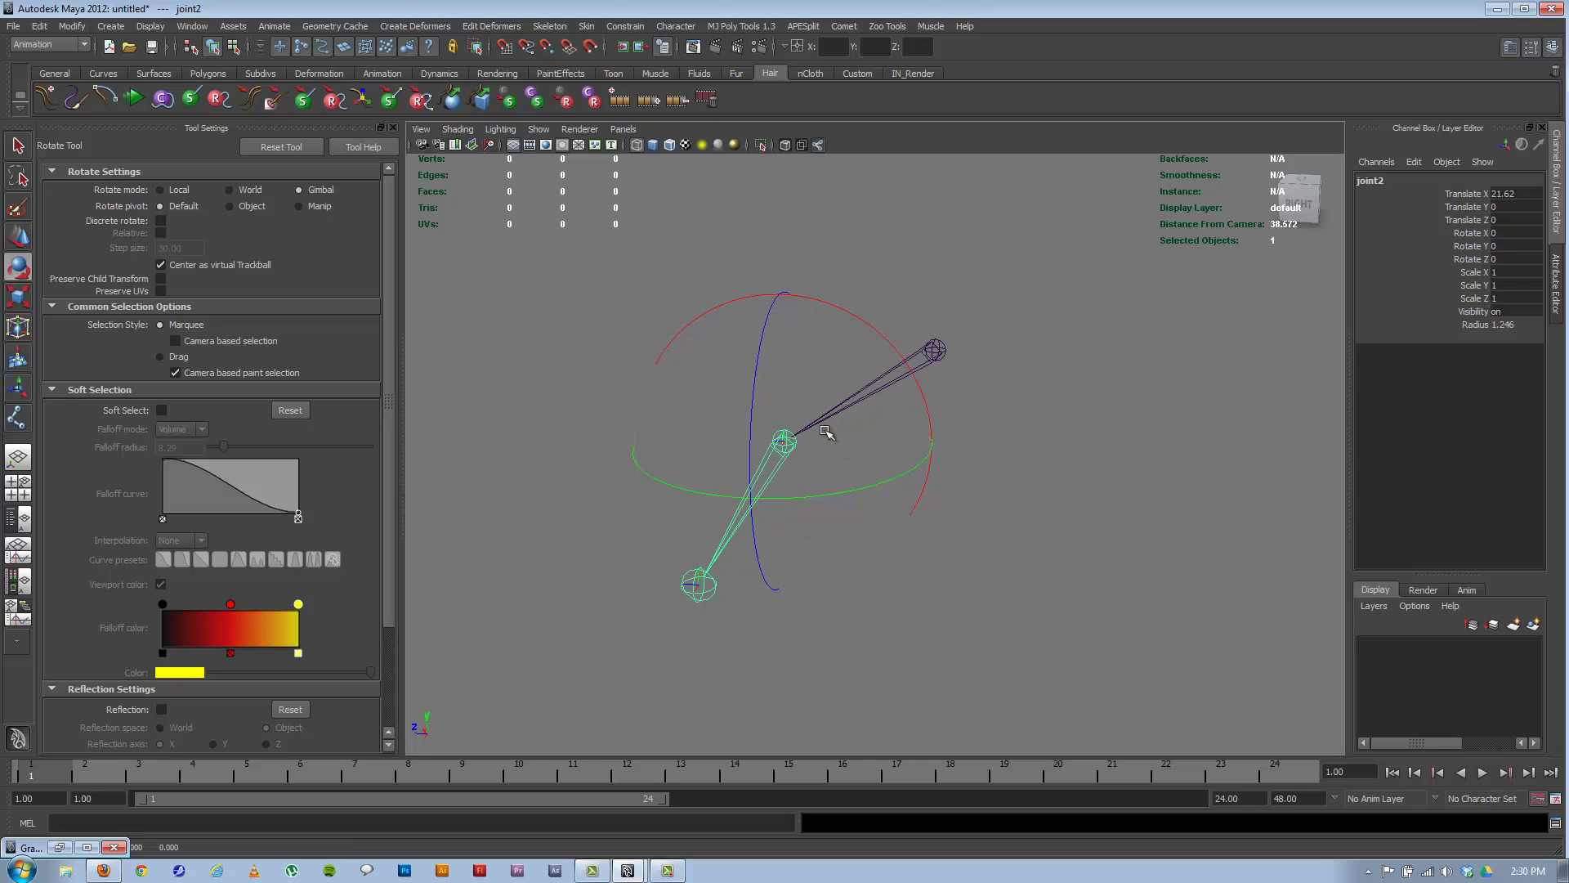
{"action": "left_click_drag", "start_coordinate": [696, 464], "coordinate": [1008, 448]}
{"action": "key", "text": "ctrl+z"}
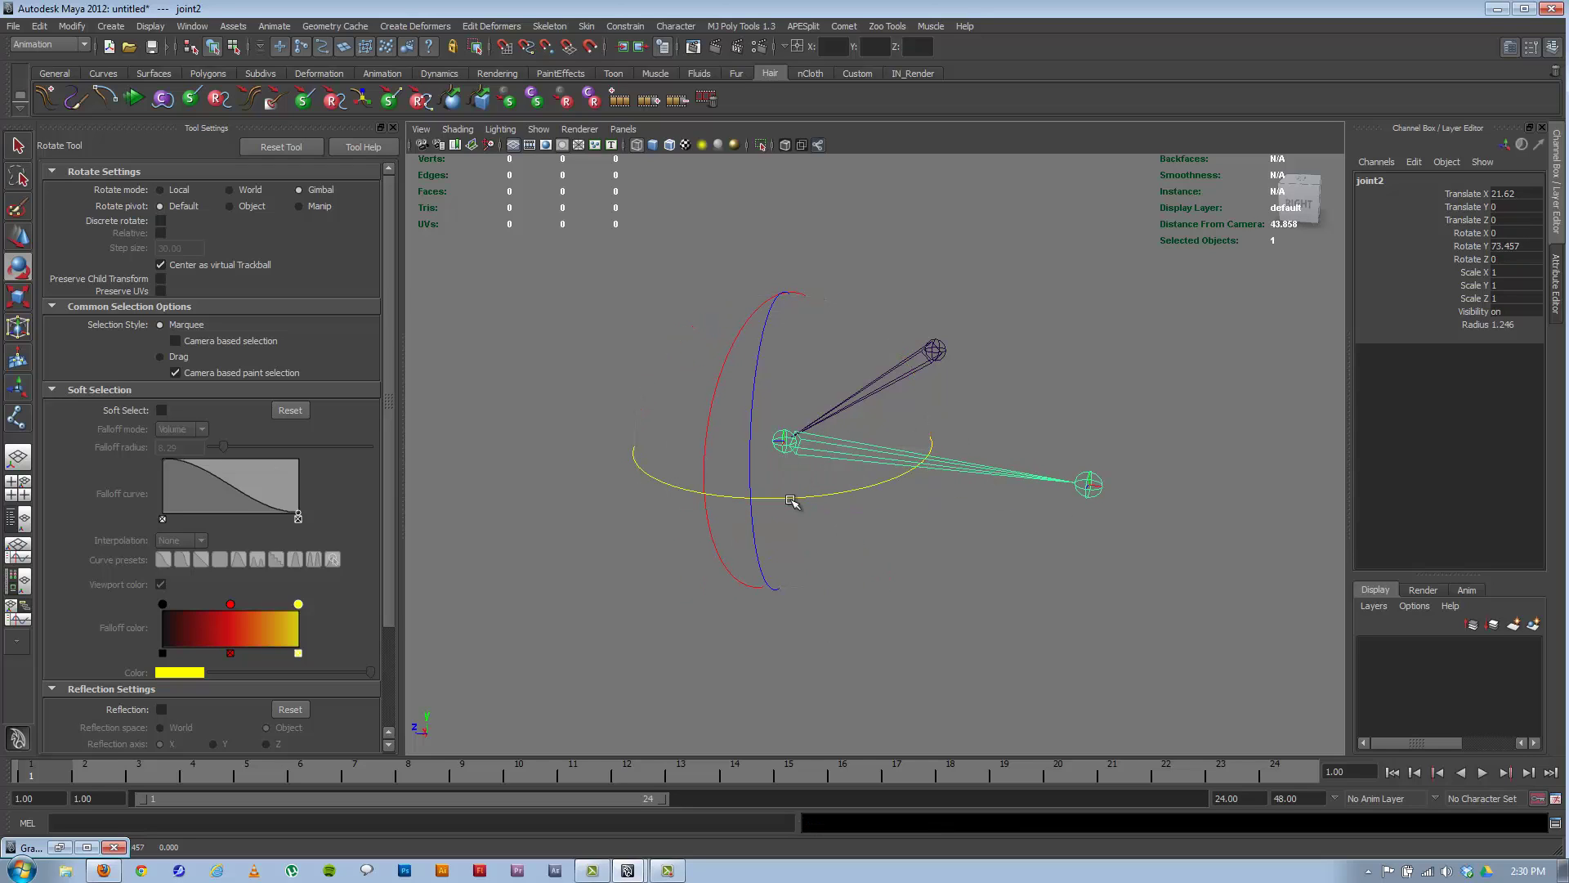
{"action": "left_click_drag", "start_coordinate": [790, 500], "coordinate": [847, 489]}
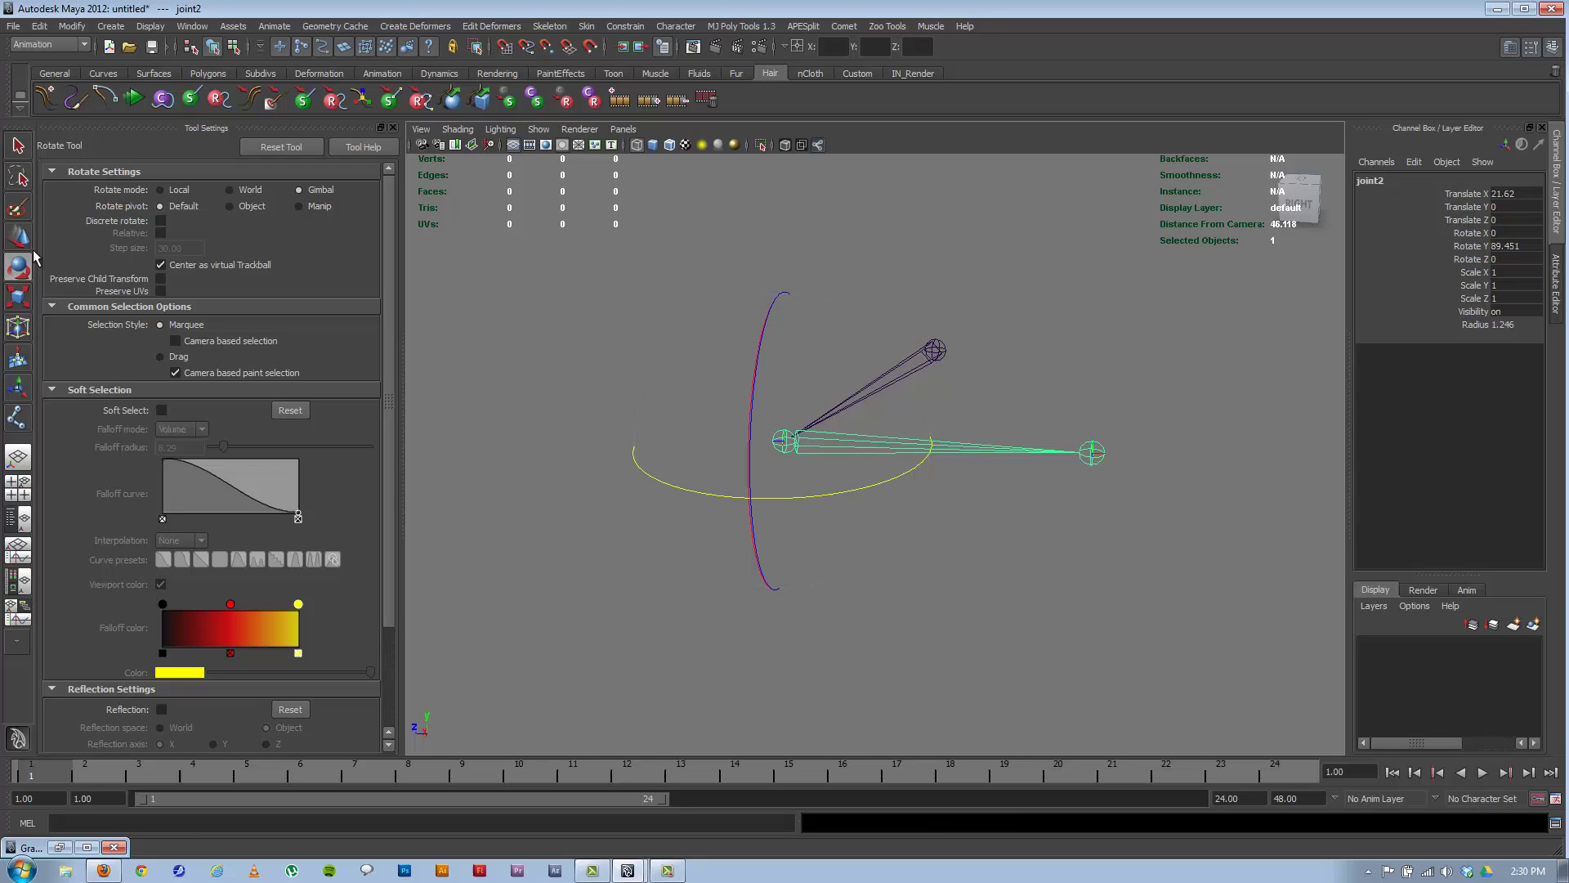
{"action": "left_click", "coordinate": [161, 189]}
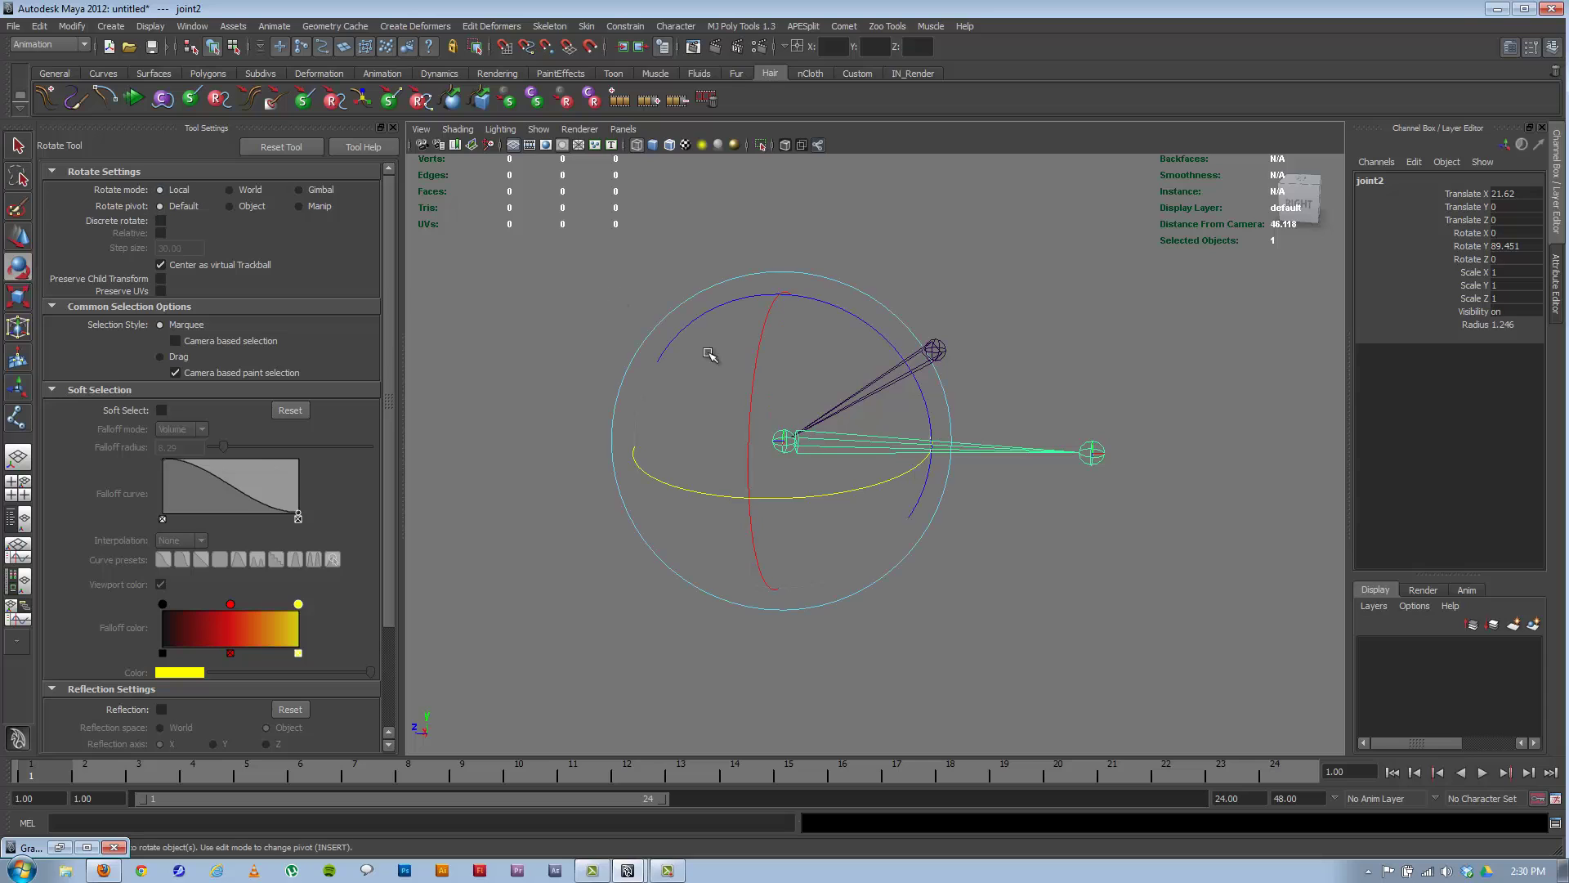
{"action": "left_click_drag", "start_coordinate": [810, 500], "coordinate": [806, 401]}
{"action": "left_click", "coordinate": [719, 319]}
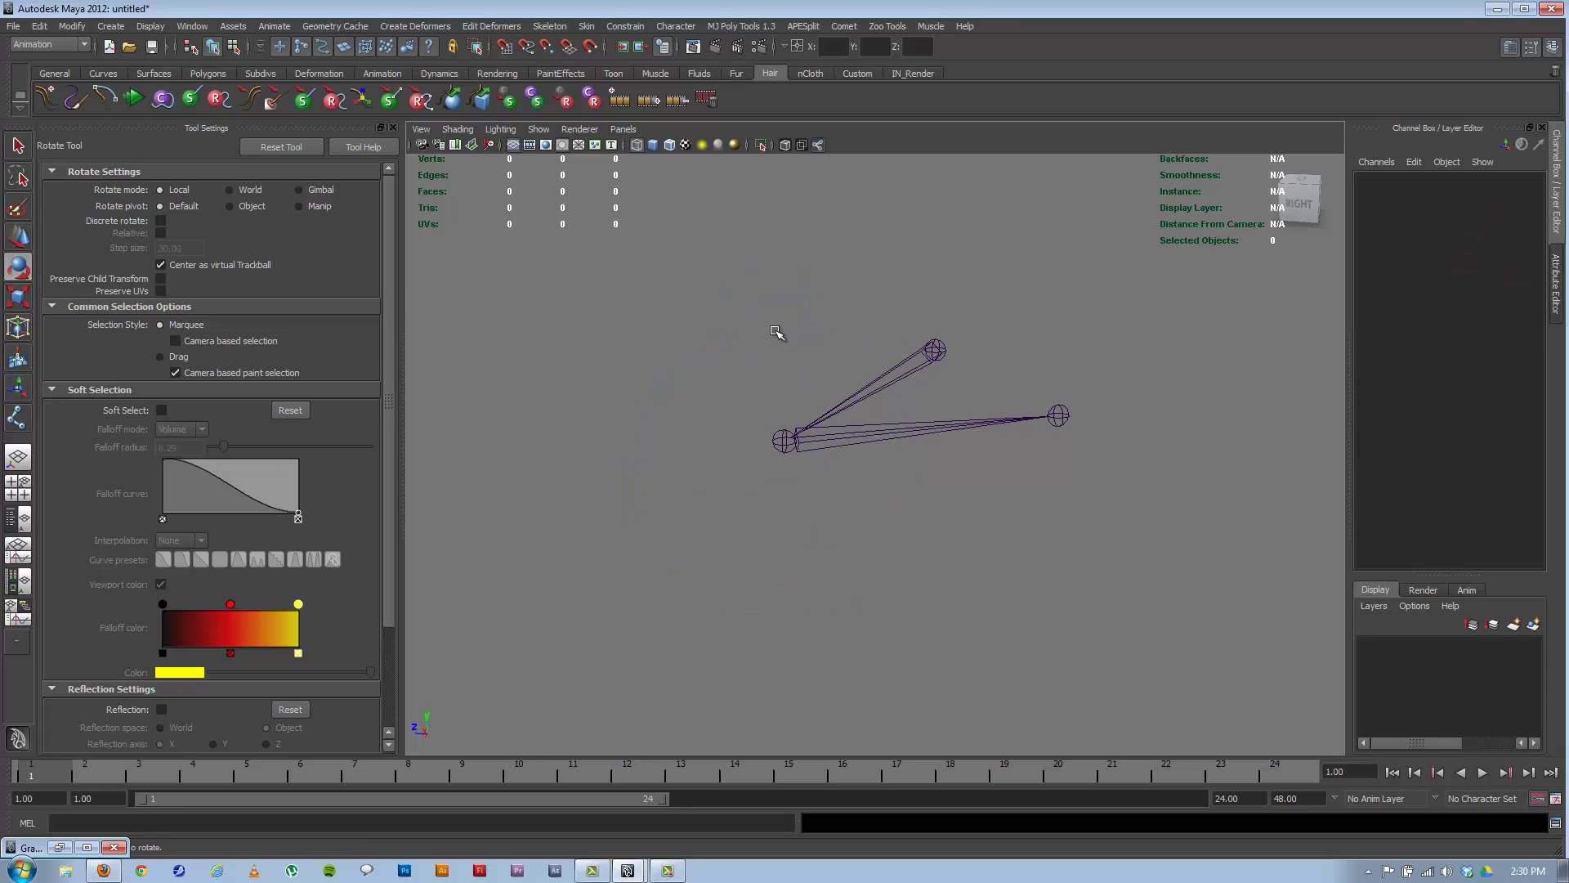
{"action": "key", "text": "ctrl+z"}
{"action": "left_click_drag", "start_coordinate": [731, 302], "coordinate": [852, 409]}
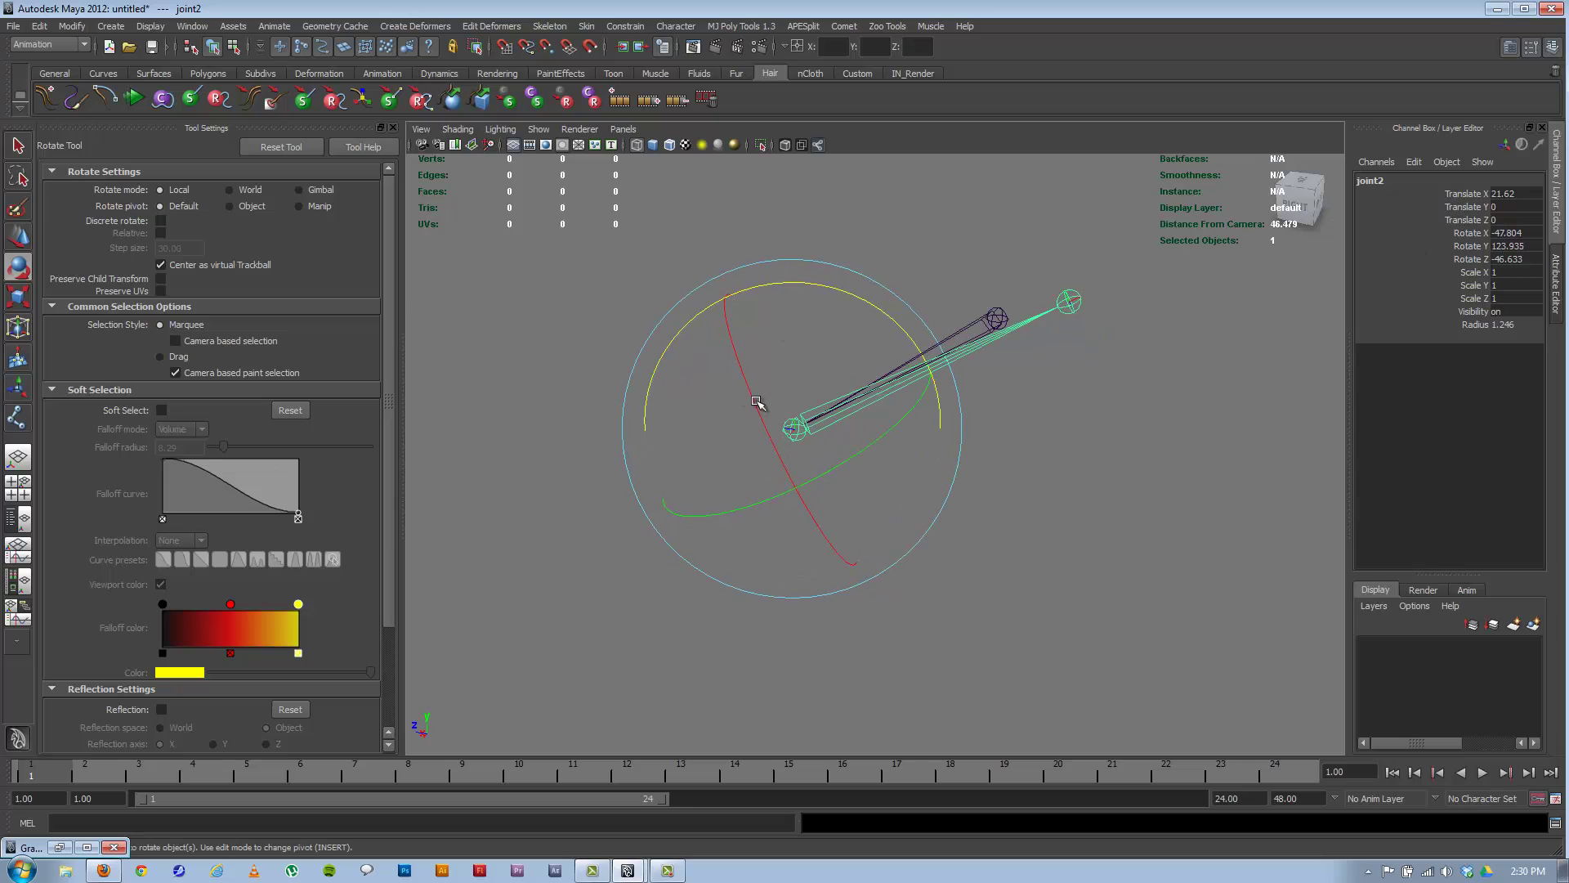
{"action": "key", "text": "ctrl+z"}
{"action": "key", "text": "ctrl+z"}
{"action": "key", "text": "ctrl+z"}
{"action": "key", "text": "ctrl+z"}
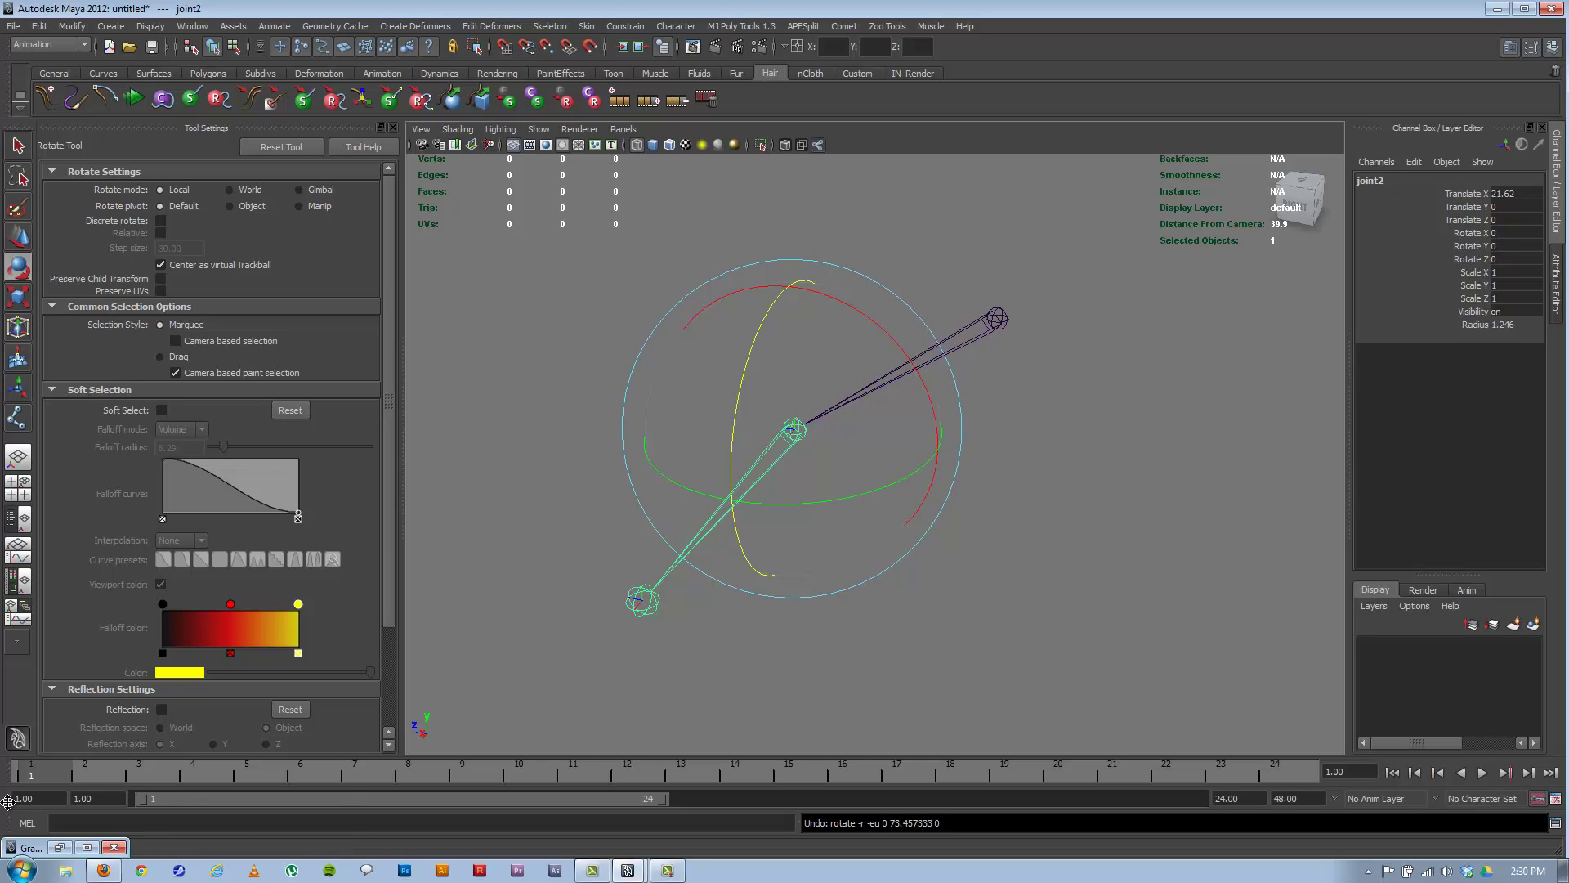
Step: Key joint2 at frame 1, then bend it to 141.122, 55.922, 105.352 at frame 10 and key rotation
{"action": "key", "text": "s"}
{"action": "left_click_drag", "start_coordinate": [140, 771], "coordinate": [518, 771]}
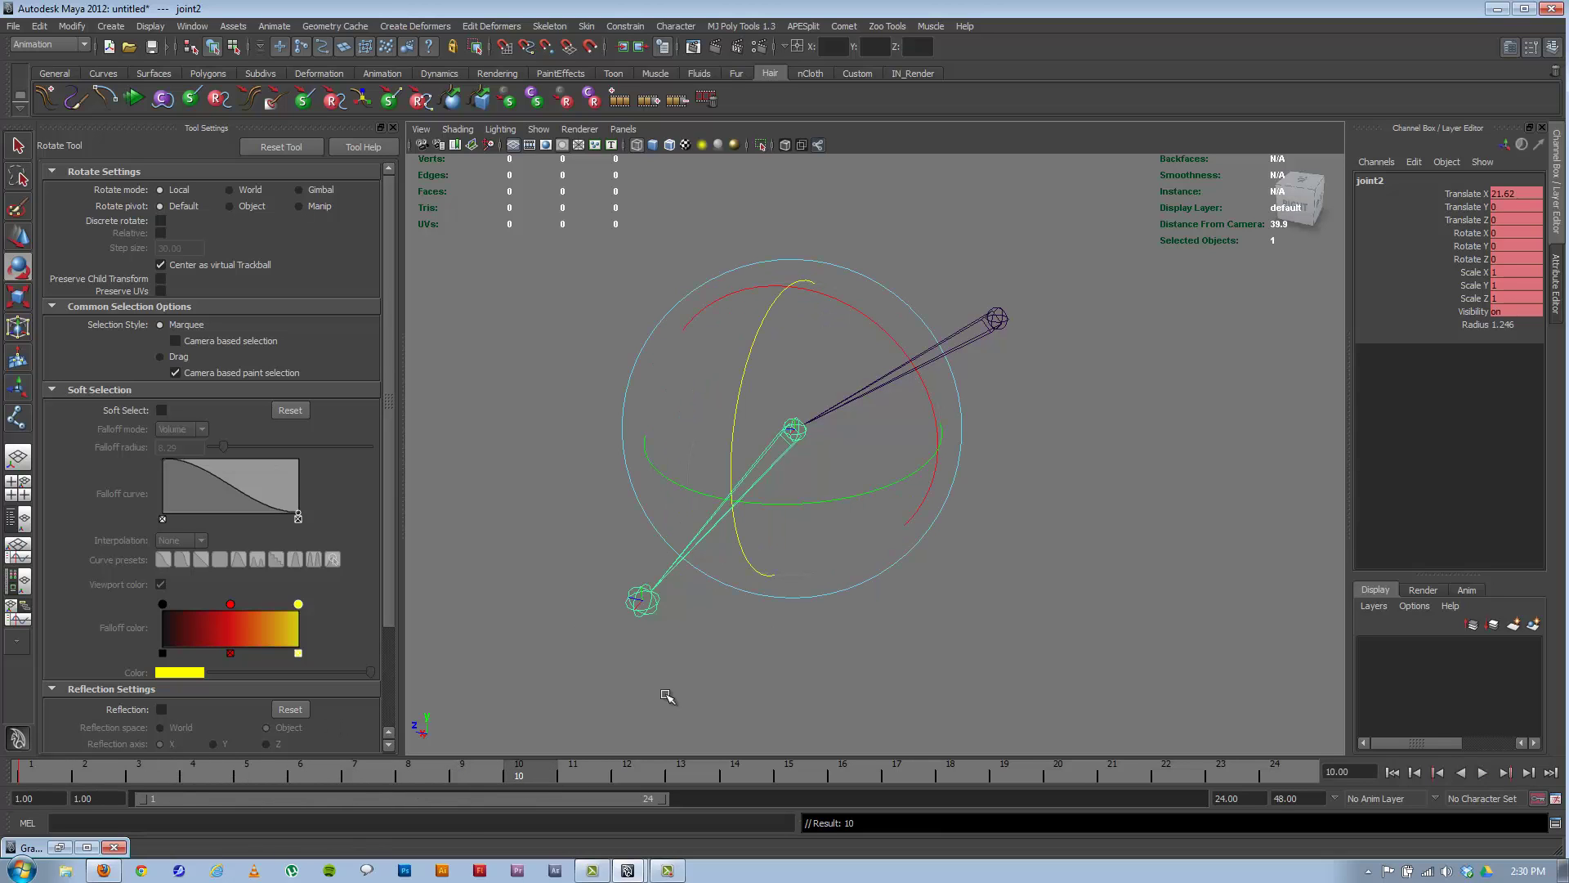
{"action": "left_click", "coordinate": [952, 368]}
{"action": "left_click_drag", "start_coordinate": [814, 497], "coordinate": [1037, 311]}
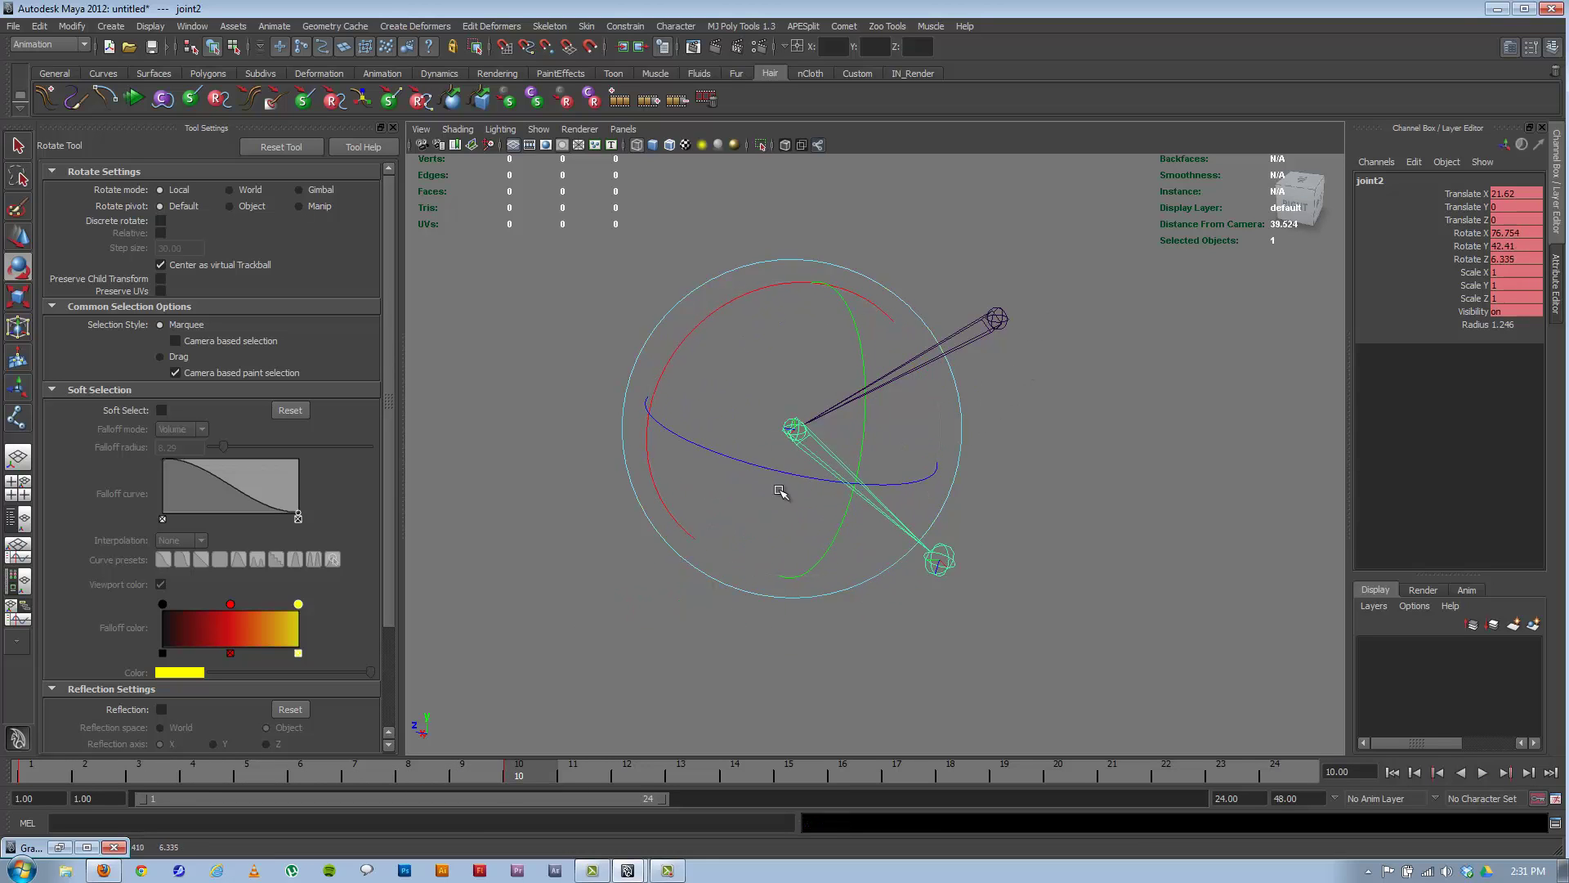
{"action": "left_click_drag", "start_coordinate": [781, 494], "coordinate": [871, 359]}
{"action": "key", "text": "shift+e"}
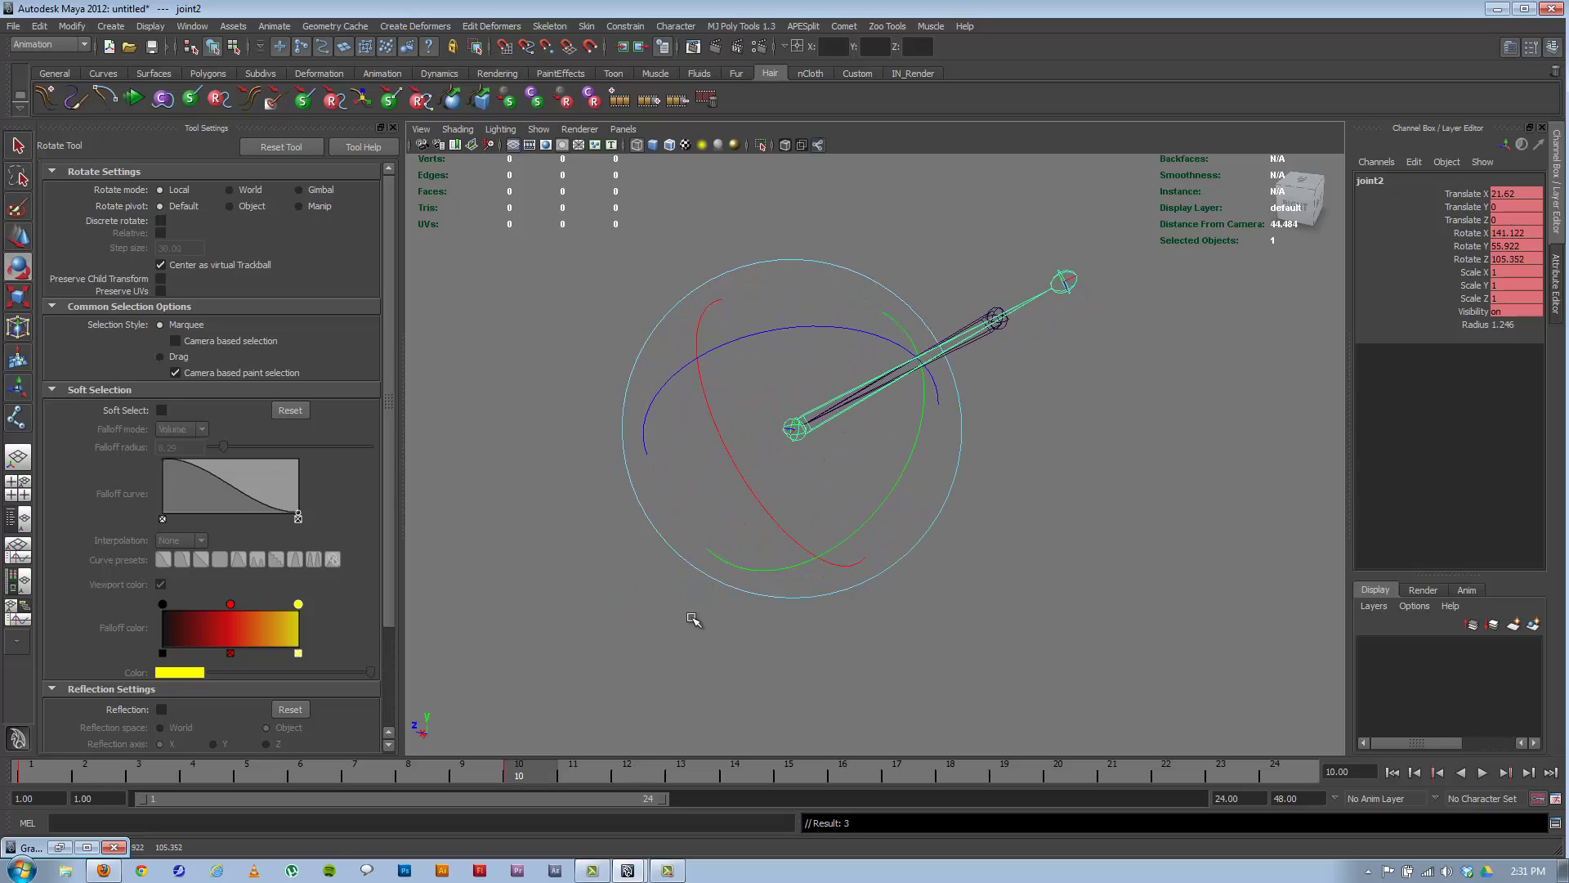
Step: Restore the Graph Editor and frame the elbow's rotation curves, undoing an accidental change
{"action": "left_click", "coordinate": [228, 781]}
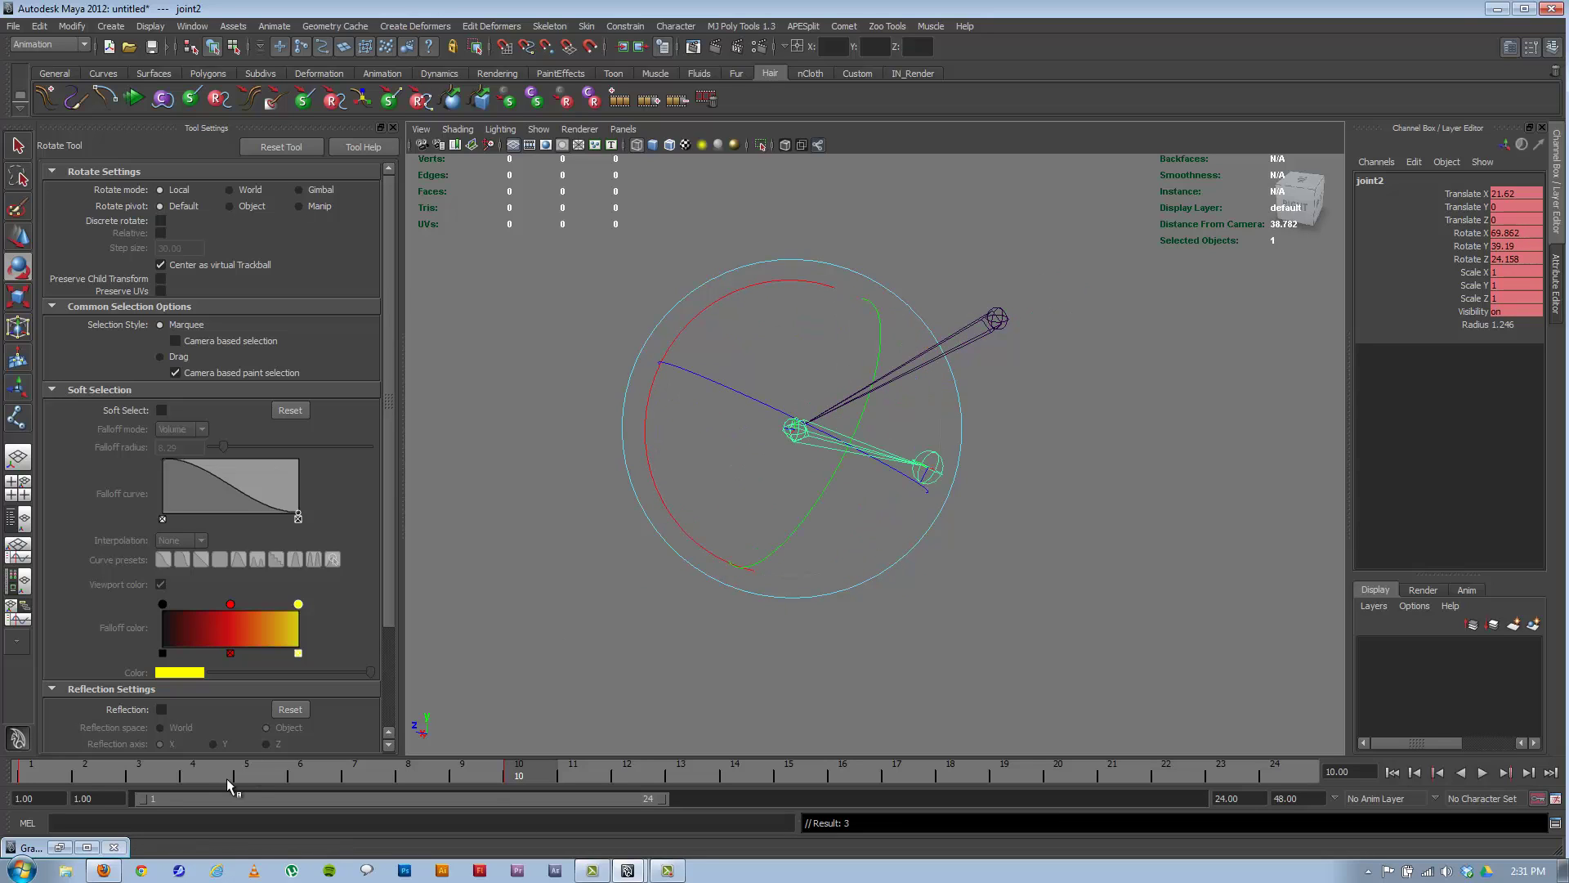
{"action": "key", "text": "ctrl+z"}
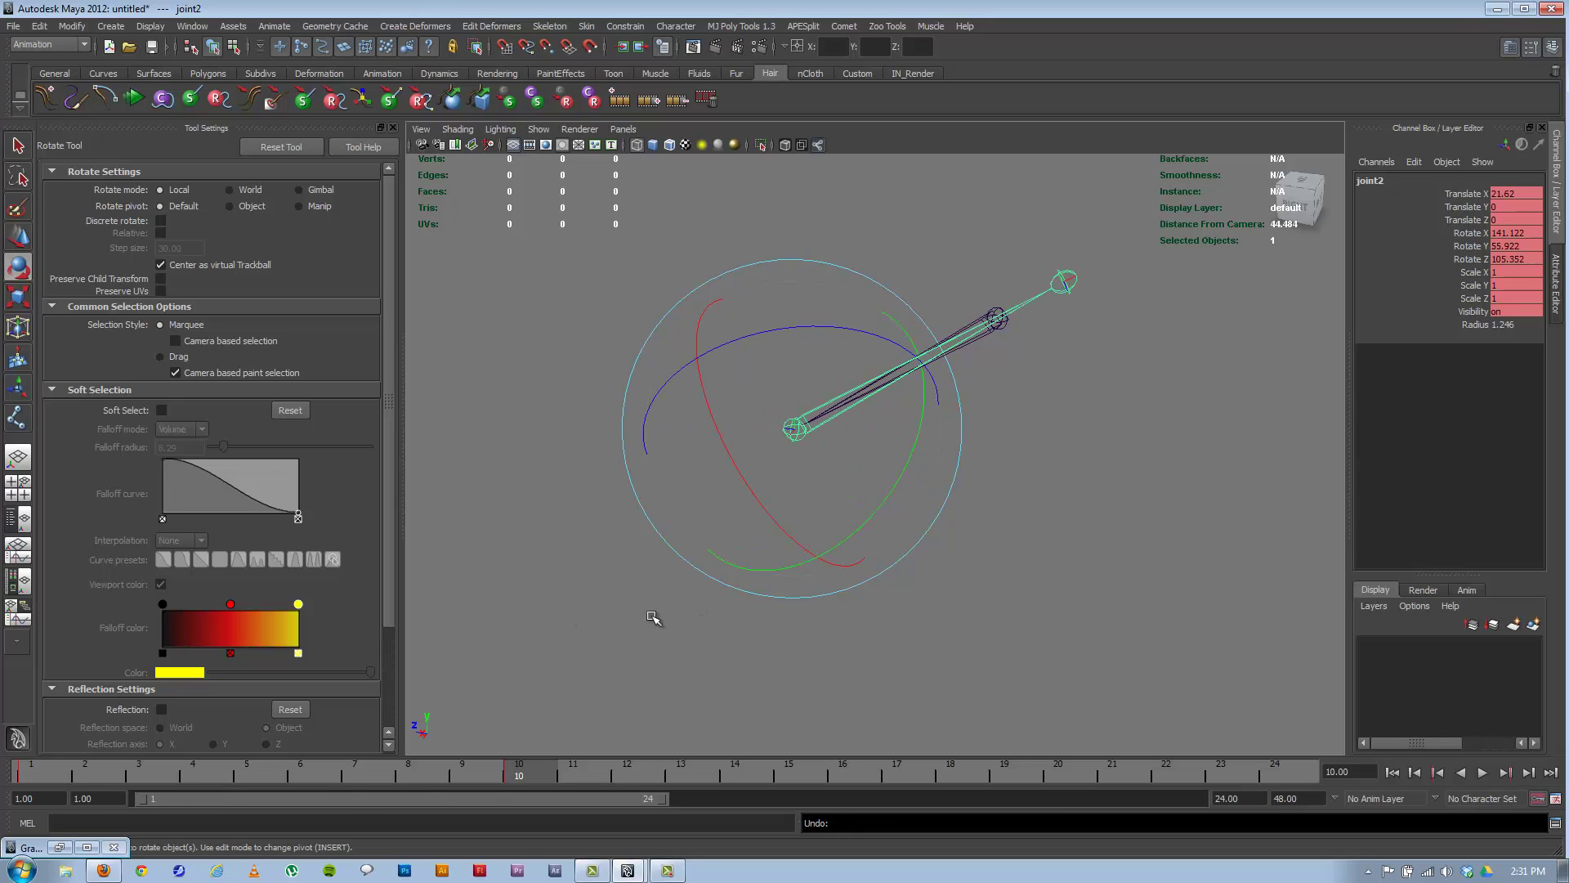
{"action": "left_click", "coordinate": [58, 847]}
{"action": "middle_click_drag", "start_coordinate": [736, 330], "coordinate": [763, 522], "text": "alt"}
{"action": "right_click_drag", "start_coordinate": [763, 522], "coordinate": [743, 439], "text": "alt"}
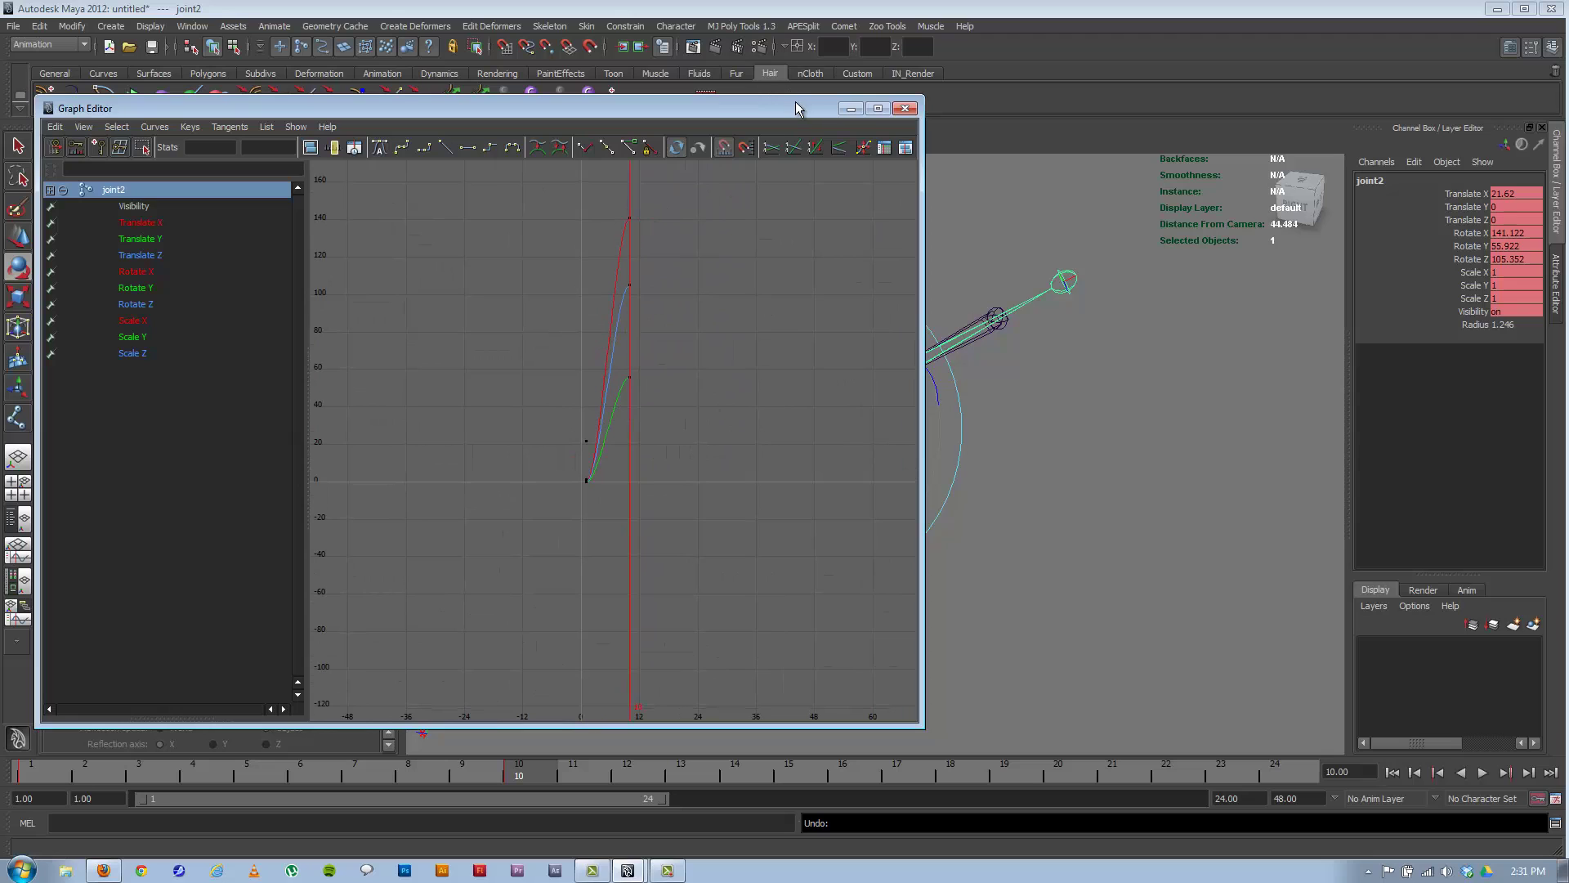
{"action": "left_click_drag", "start_coordinate": [793, 103], "coordinate": [630, 146]}
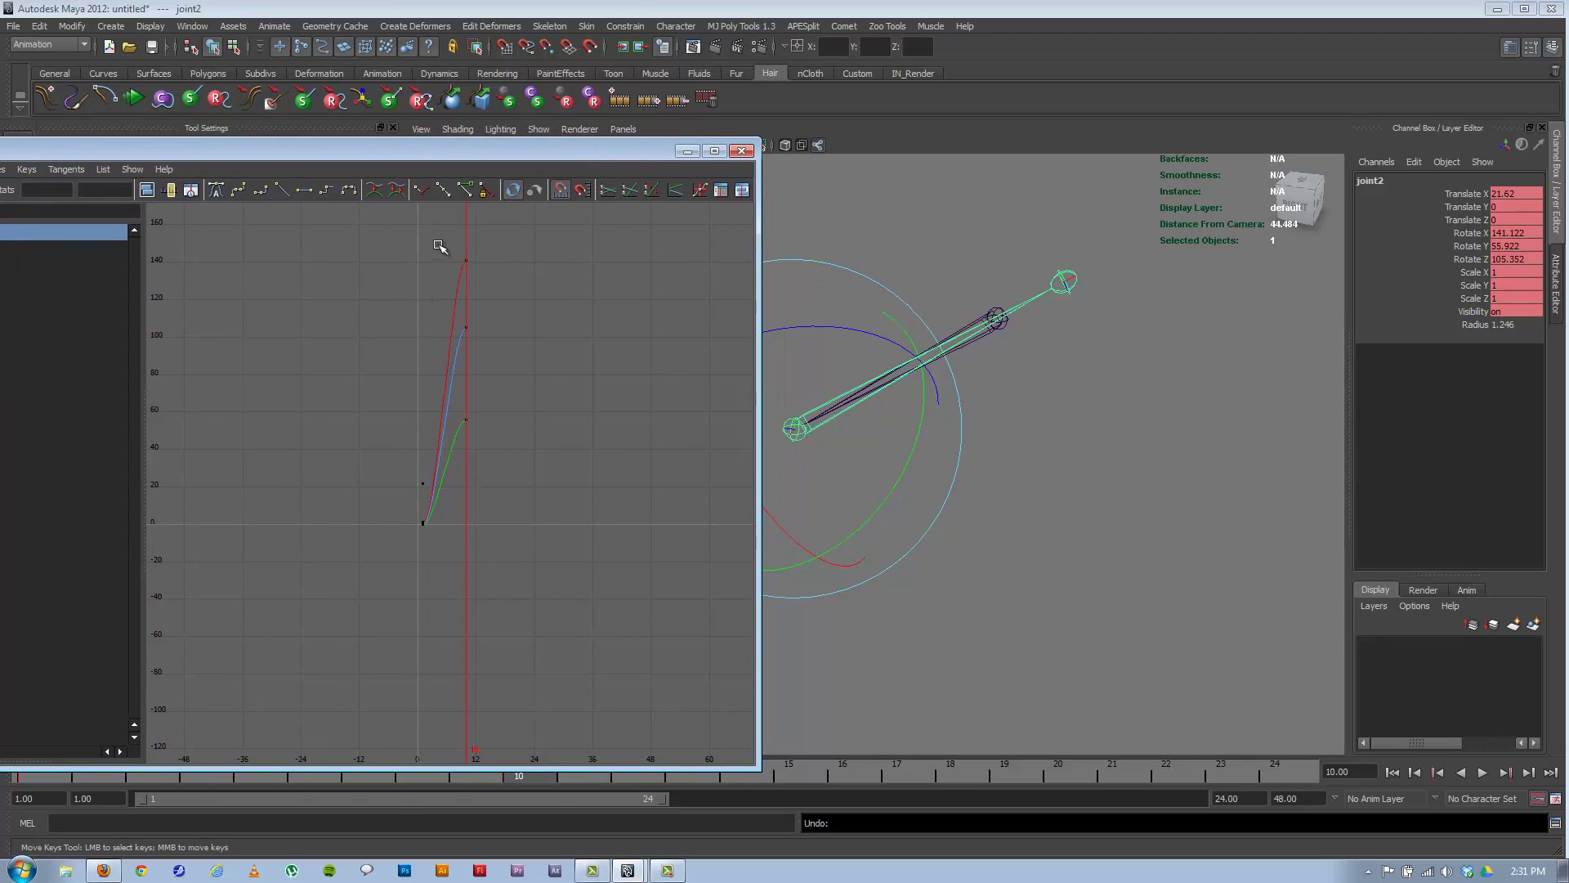
Step: Lower joint2's frame-10 keys to Rotate X 116.223, Y 37.139, Z 75.211, then minimize the editor
{"action": "left_click", "coordinate": [470, 261]}
{"action": "middle_click_drag", "start_coordinate": [470, 261], "coordinate": [482, 397]}
{"action": "left_click", "coordinate": [464, 327]}
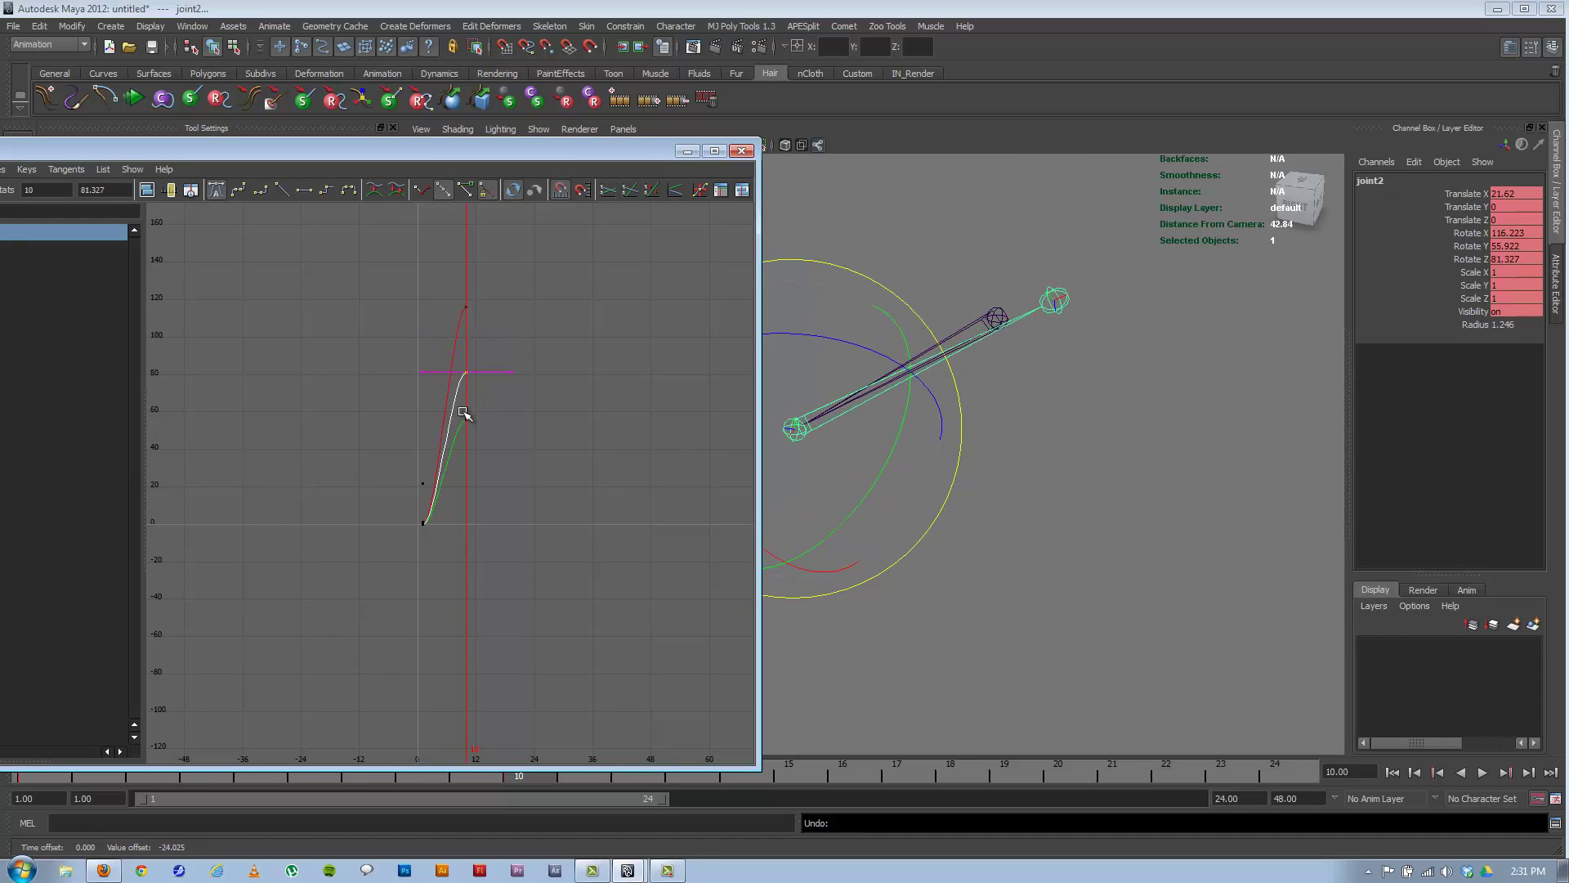
{"action": "left_click", "coordinate": [465, 416]}
{"action": "left_click_drag", "start_coordinate": [932, 400], "coordinate": [984, 409], "text": "alt"}
{"action": "middle_click_drag", "start_coordinate": [576, 475], "coordinate": [529, 499]}
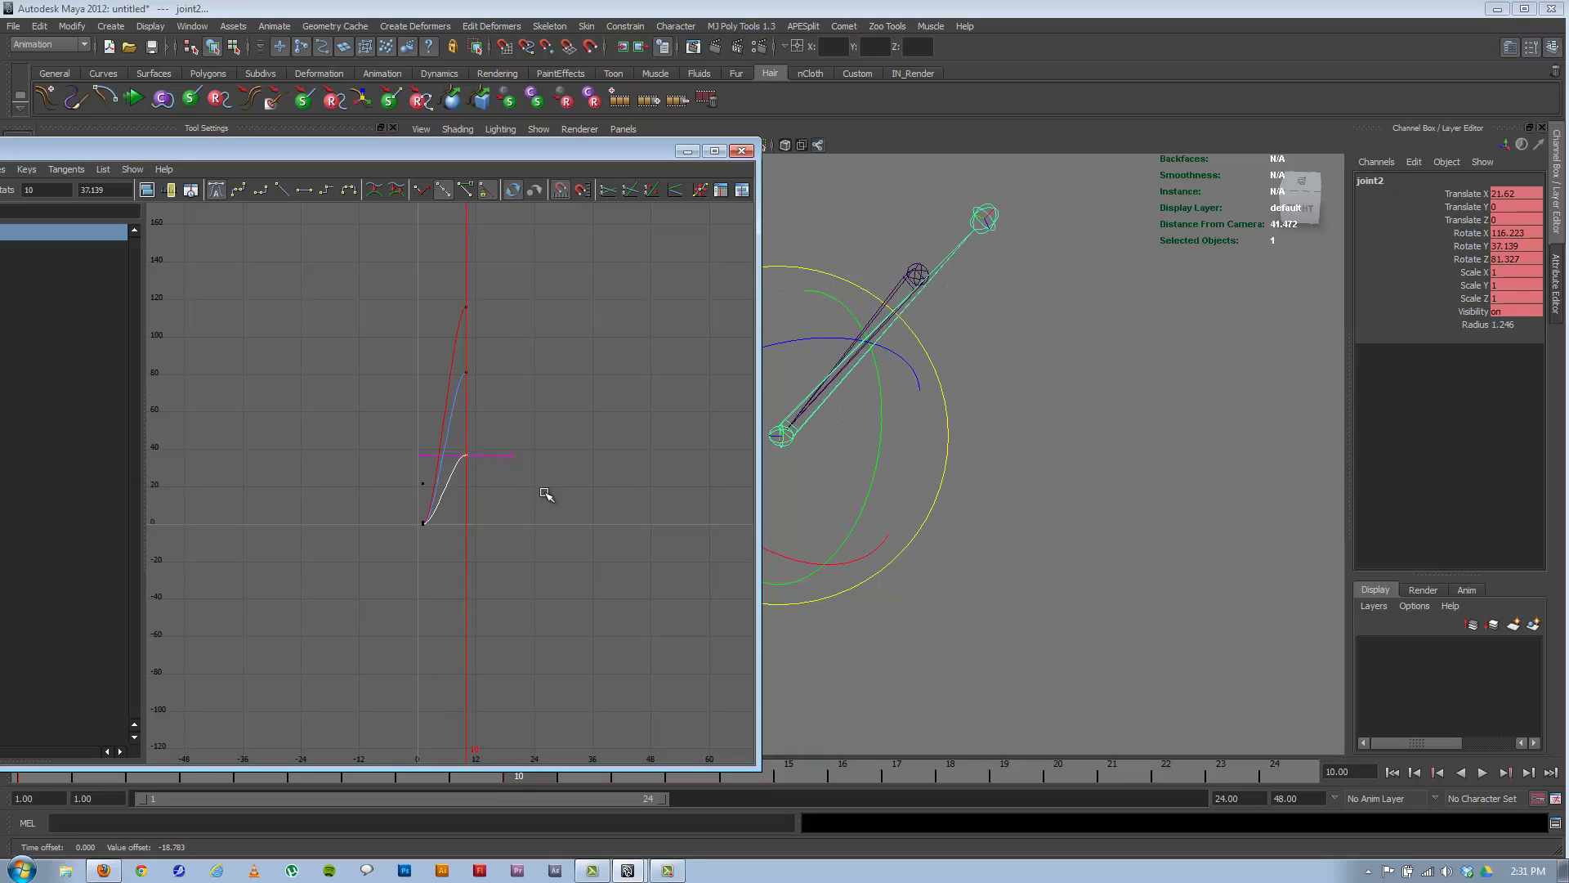
{"action": "left_click_drag", "start_coordinate": [981, 400], "coordinate": [919, 412], "text": "alt"}
{"action": "left_click_drag", "start_coordinate": [483, 402], "coordinate": [458, 364]}
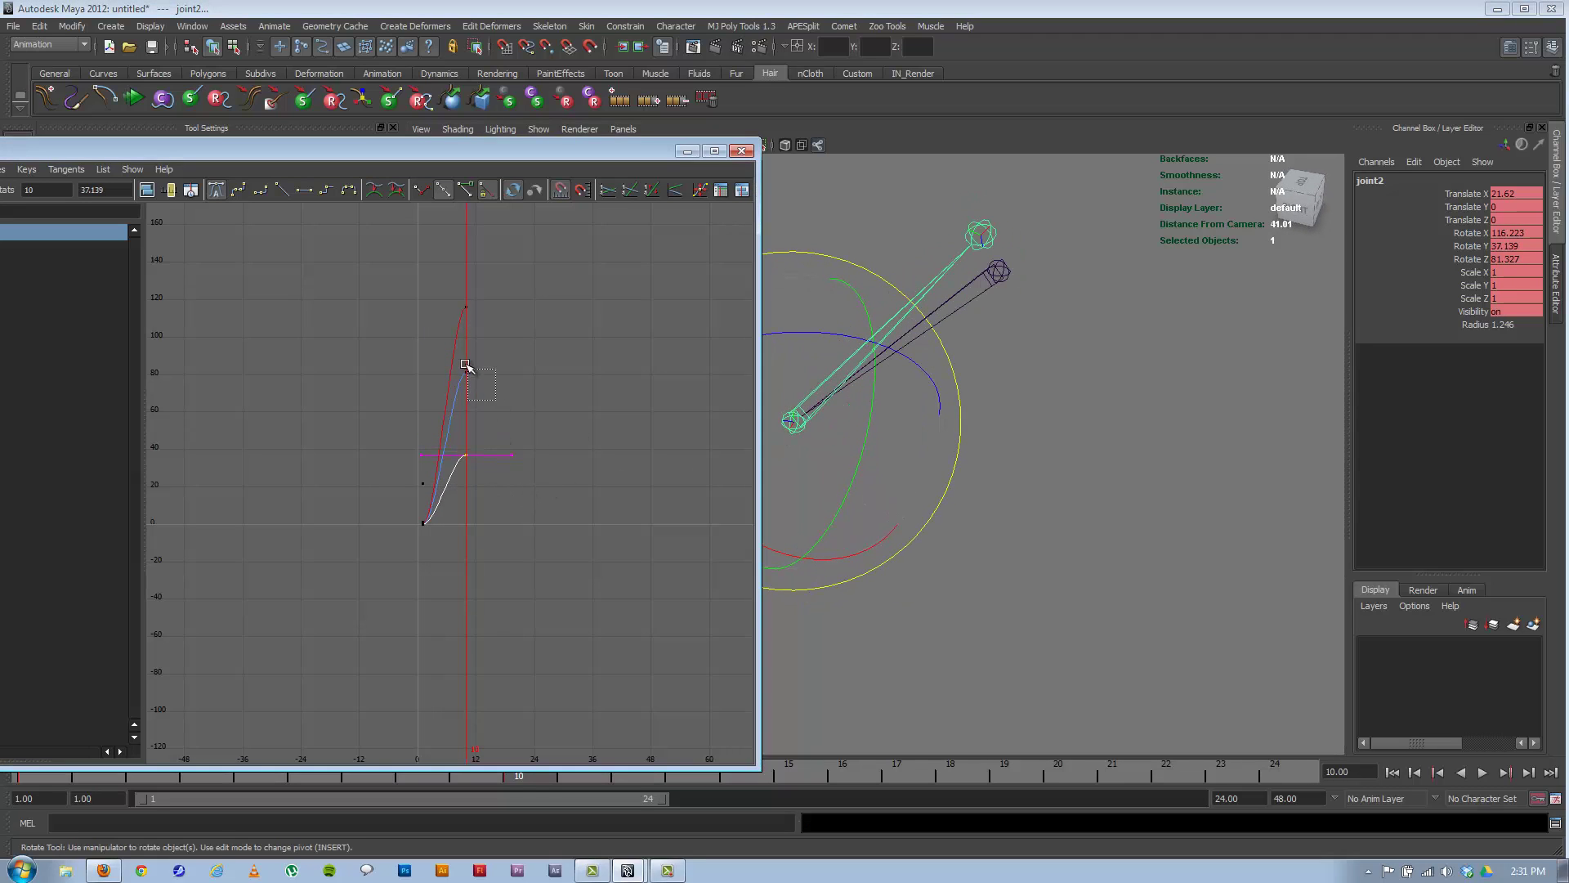
{"action": "middle_click_drag", "start_coordinate": [459, 365], "coordinate": [493, 403]}
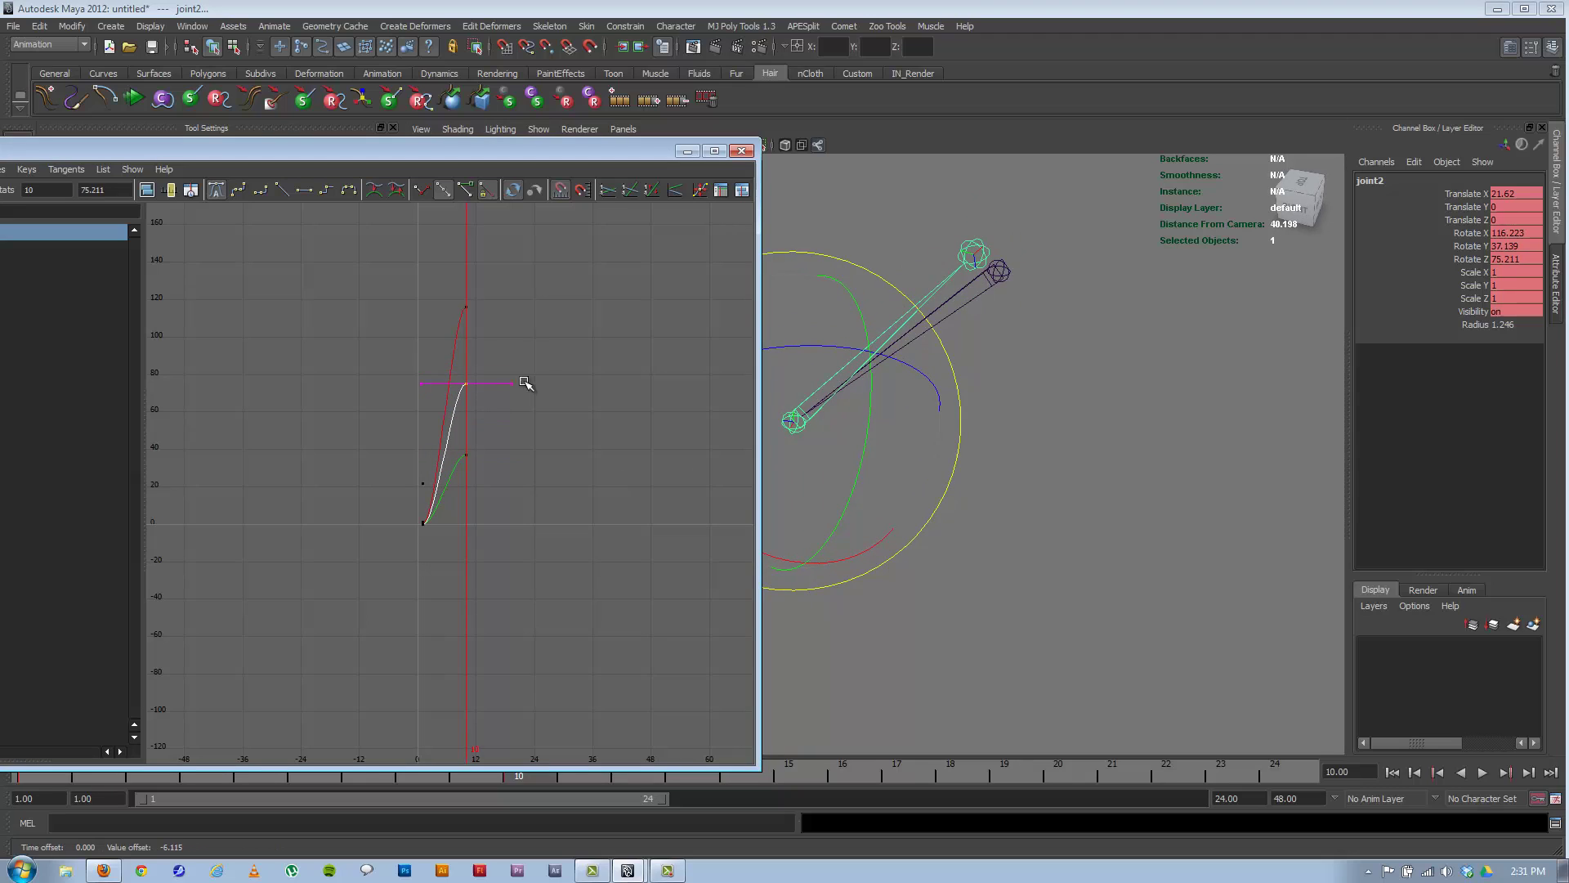
{"action": "left_click", "coordinate": [688, 151]}
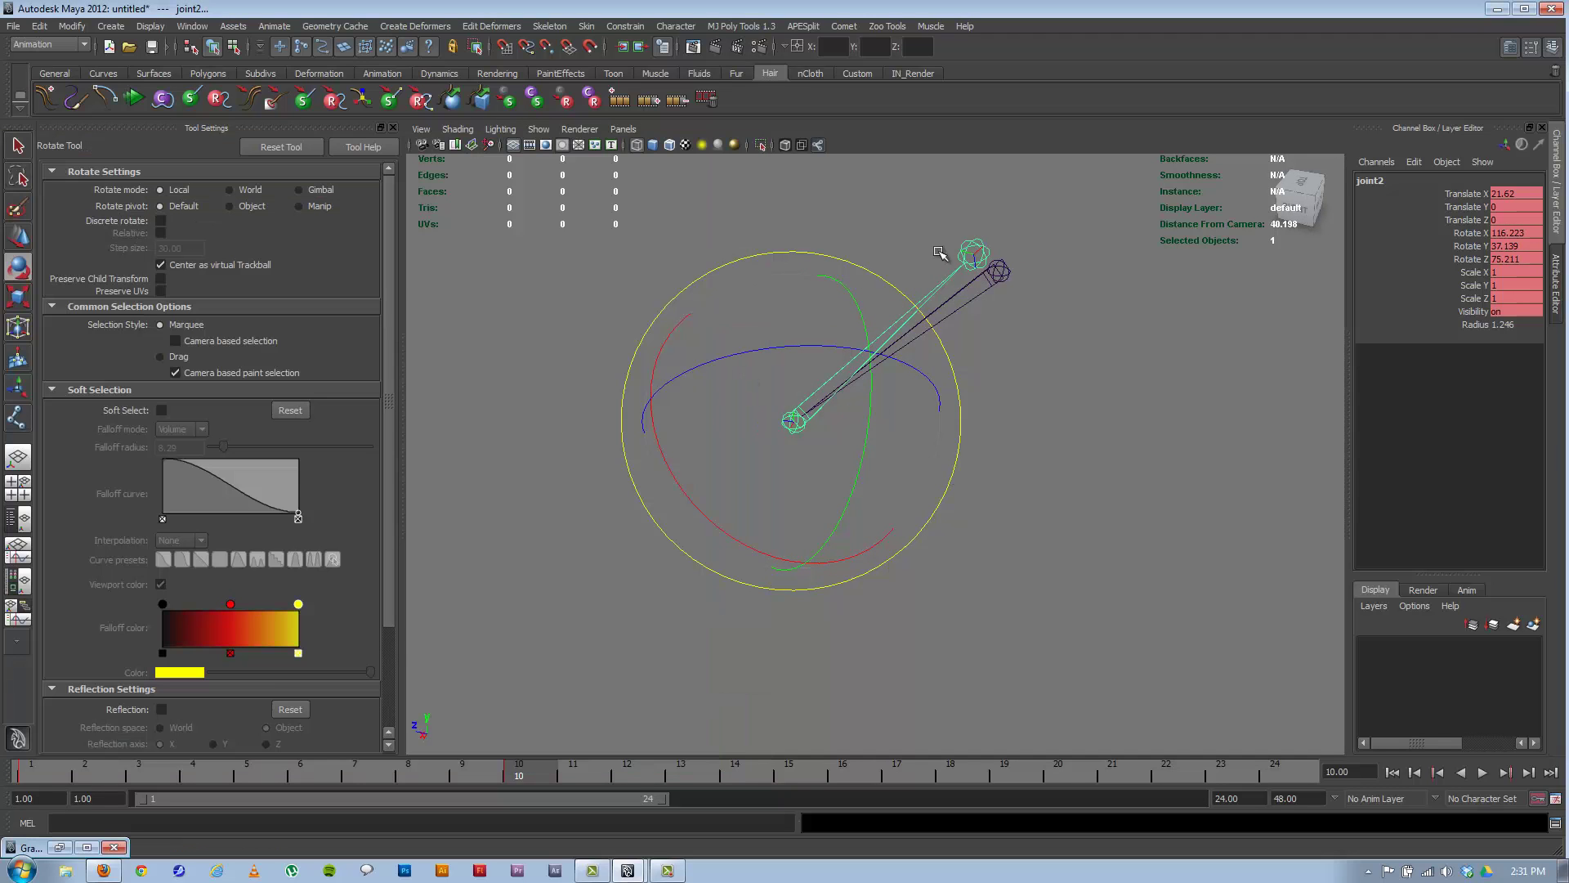
Step: Try further elbow rotations, then undo back through them
{"action": "left_click_drag", "start_coordinate": [866, 325], "coordinate": [701, 369]}
{"action": "key", "text": "ctrl+z"}
{"action": "key", "text": "ctrl+z"}
{"action": "key", "text": "ctrl+z"}
{"action": "left_click_drag", "start_coordinate": [873, 426], "coordinate": [897, 414]}
{"action": "key", "text": "ctrl+z"}
{"action": "key", "text": "ctrl+z"}
{"action": "key", "text": "ctrl+z"}
{"action": "key", "text": "ctrl+z"}
{"action": "key", "text": "ctrl+z"}
{"action": "key", "text": "ctrl+z"}
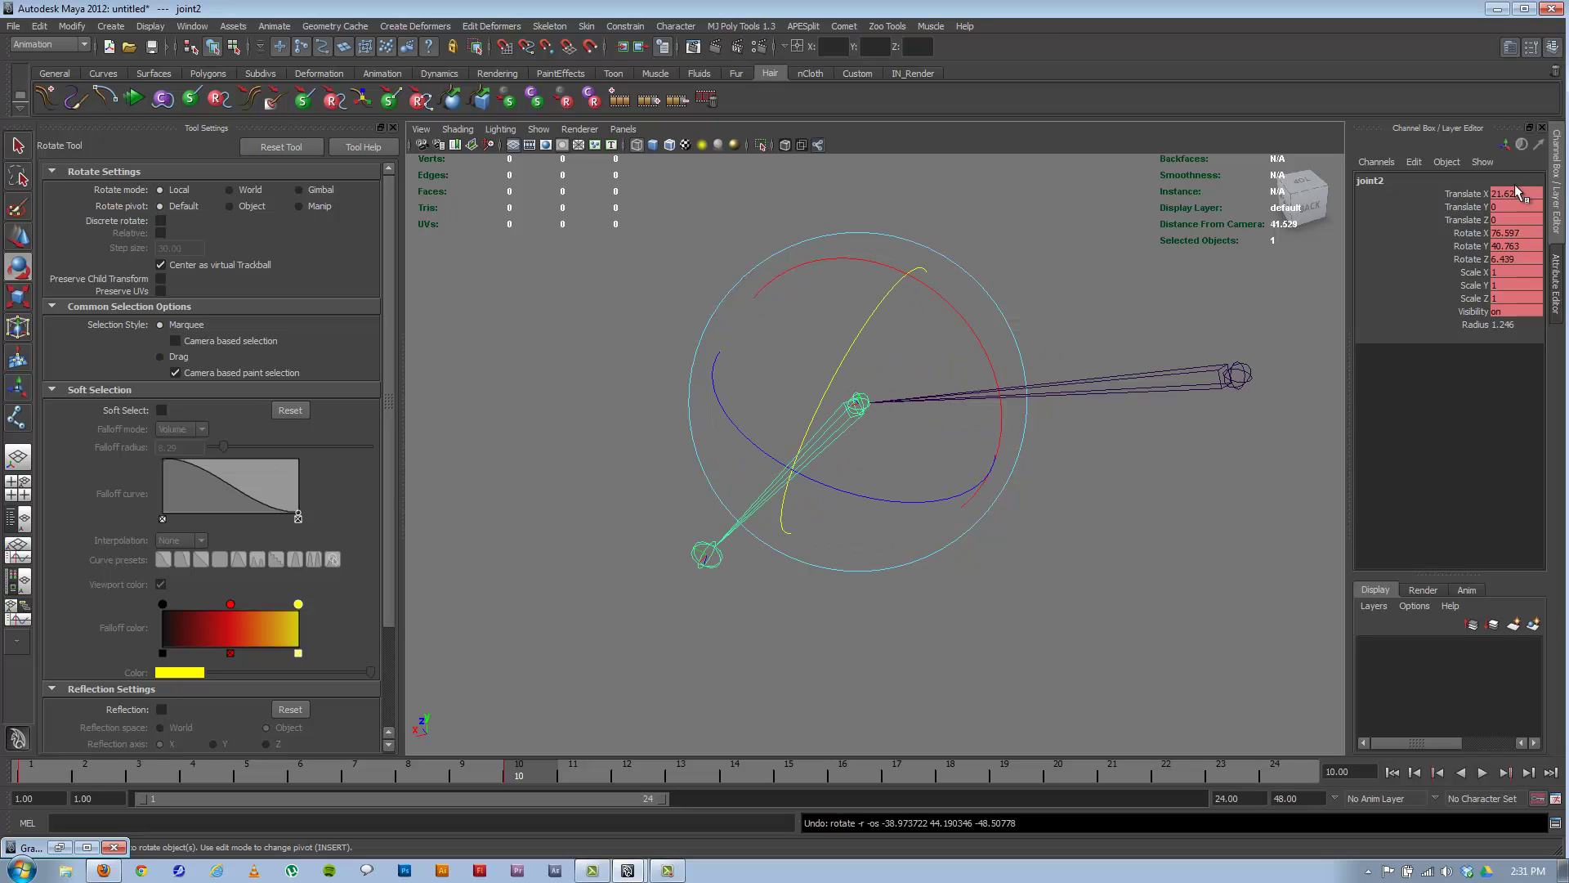
Step: Set joint2's Rotate X, Y and Z to 0 in the Channel Box
{"action": "double_click", "coordinate": [1517, 232]}
{"action": "left_click_drag", "start_coordinate": [1514, 260], "coordinate": [1515, 231]}
{"action": "type", "text": "0"}
{"action": "key", "text": "Return"}
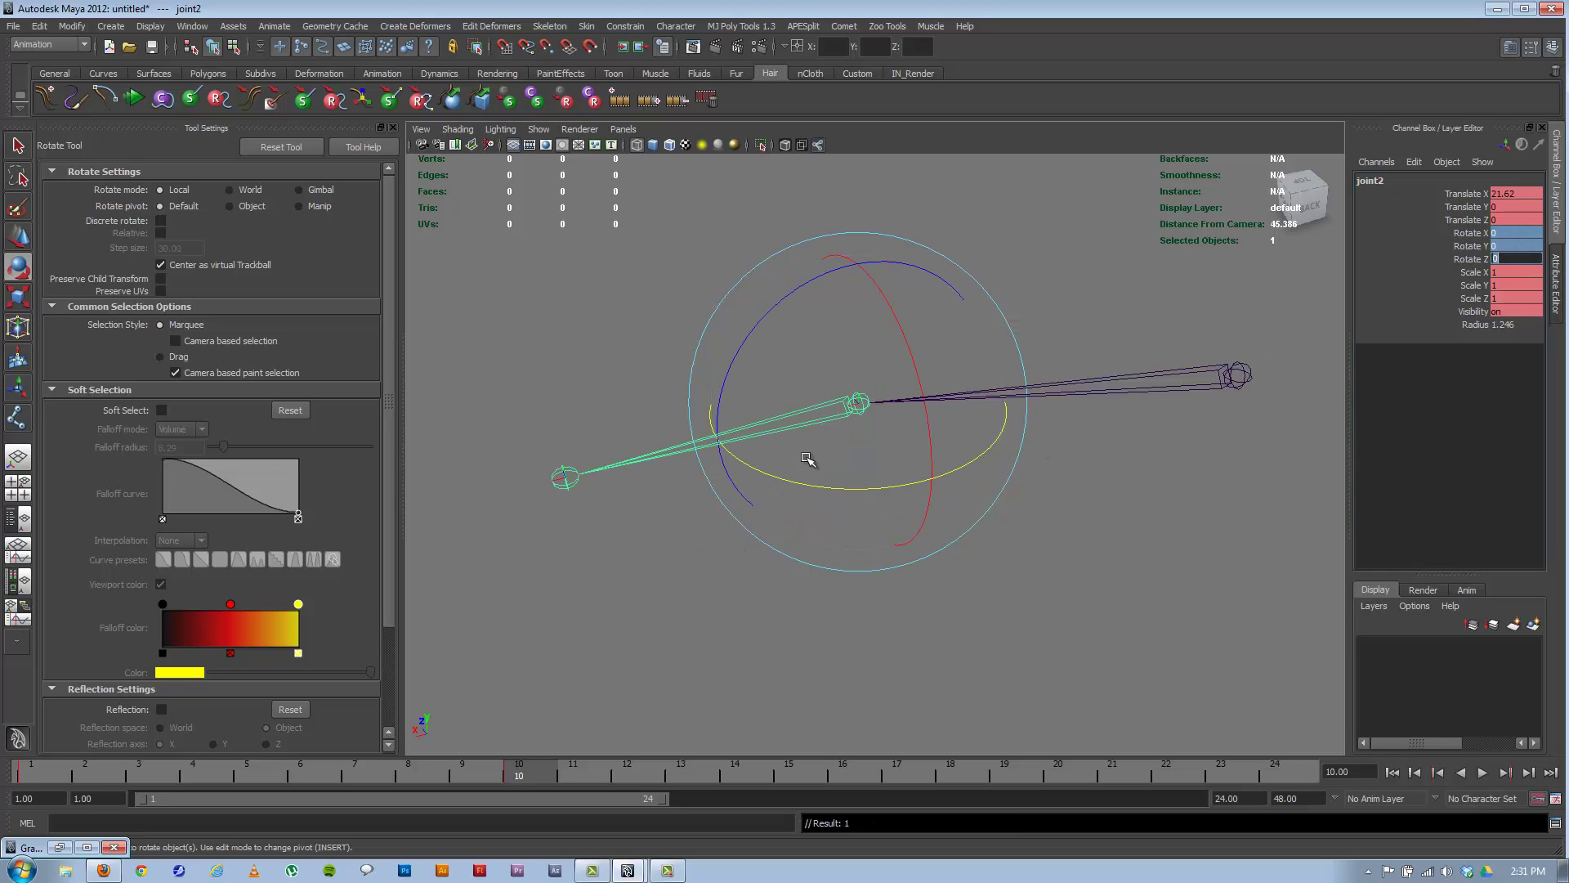
{"action": "left_click_drag", "start_coordinate": [808, 460], "coordinate": [862, 445], "text": "alt"}
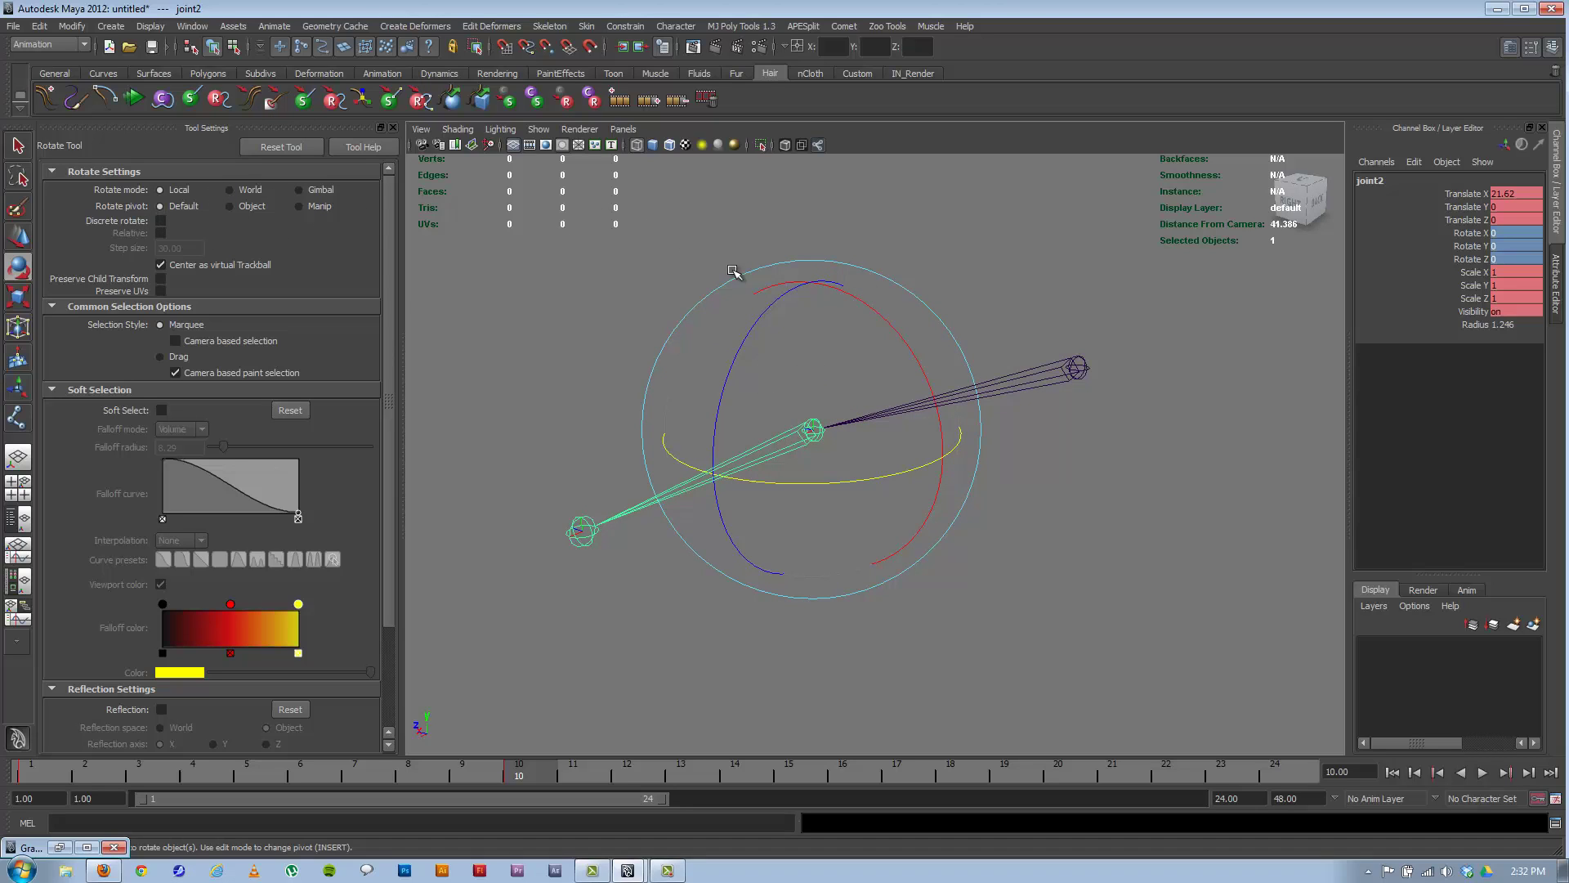
Step: In component mode with the local-axis mask on, reorient the elbow's local rotation axis
{"action": "left_click", "coordinate": [236, 49]}
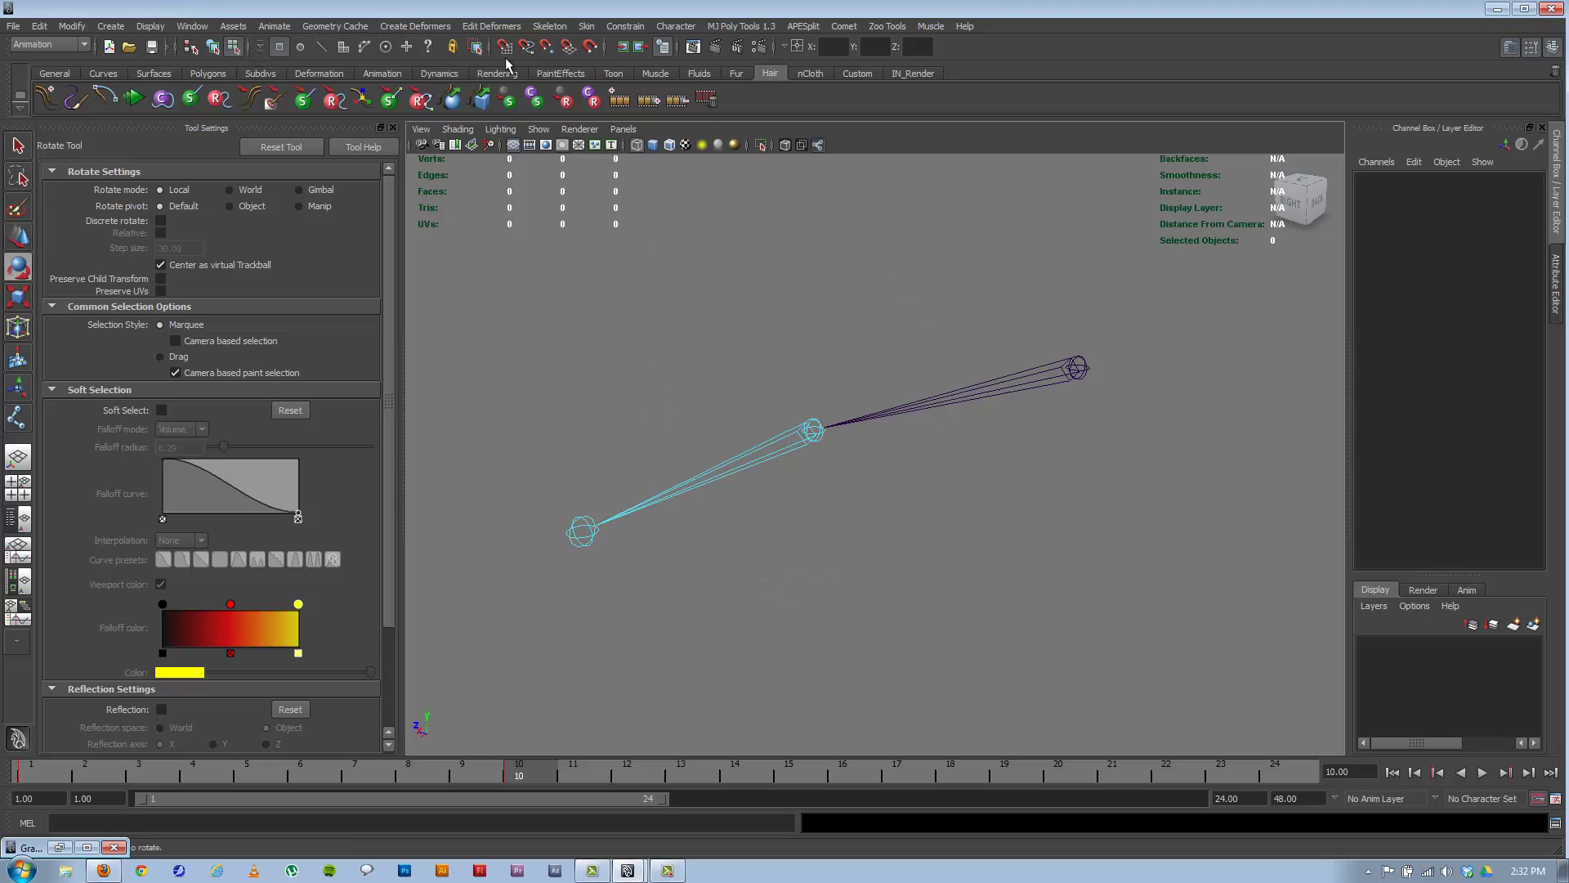
{"action": "left_click", "coordinate": [428, 49]}
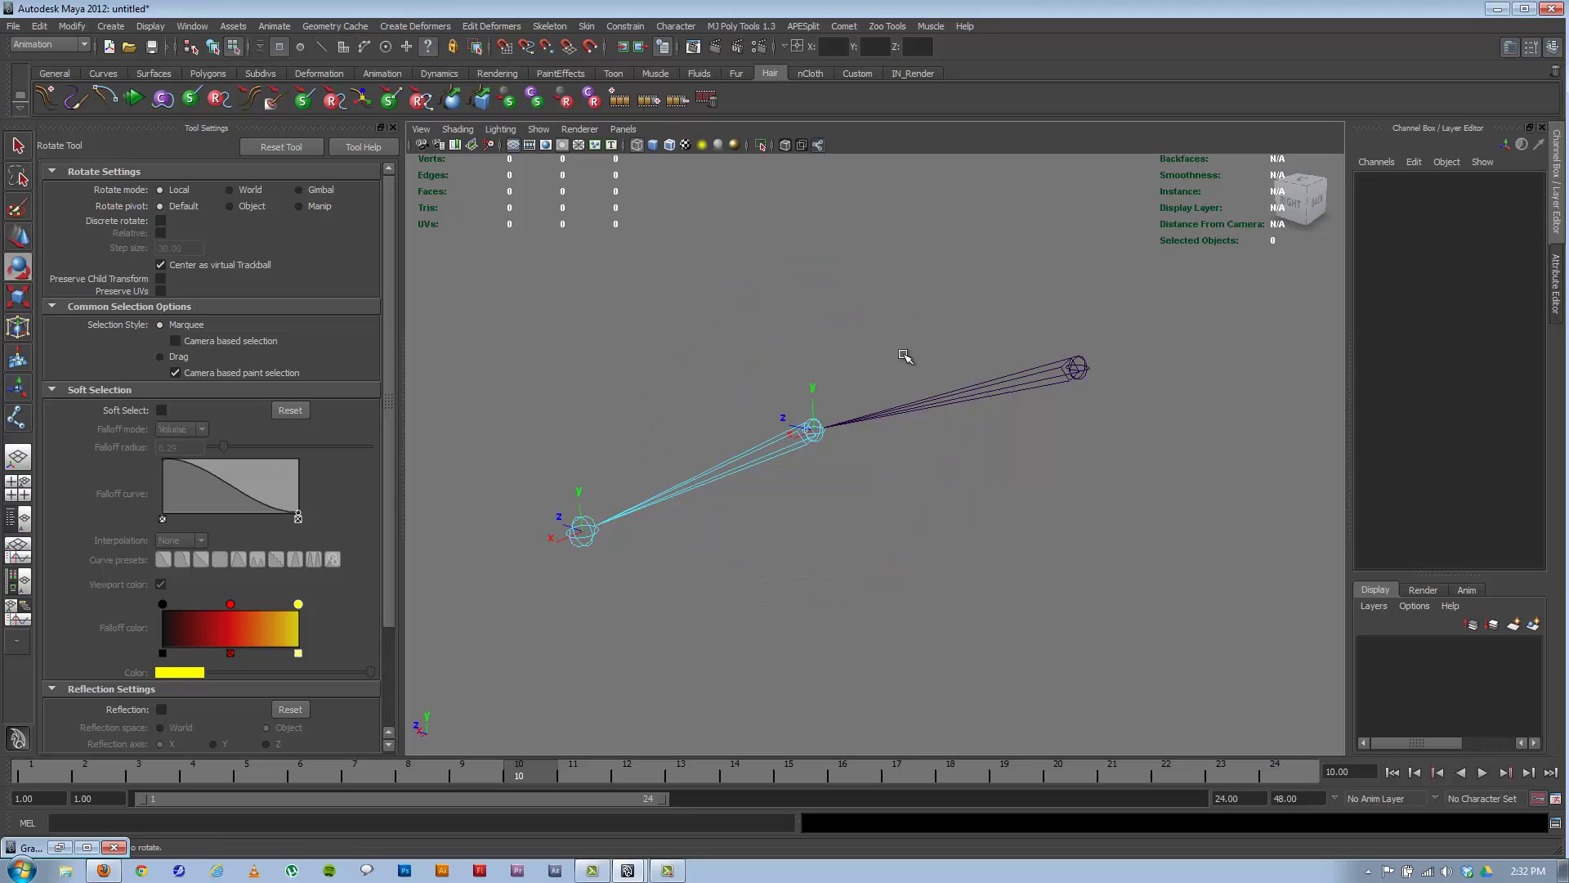
{"action": "left_click", "coordinate": [812, 420]}
{"action": "left_click_drag", "start_coordinate": [692, 416], "coordinate": [748, 398], "text": "alt"}
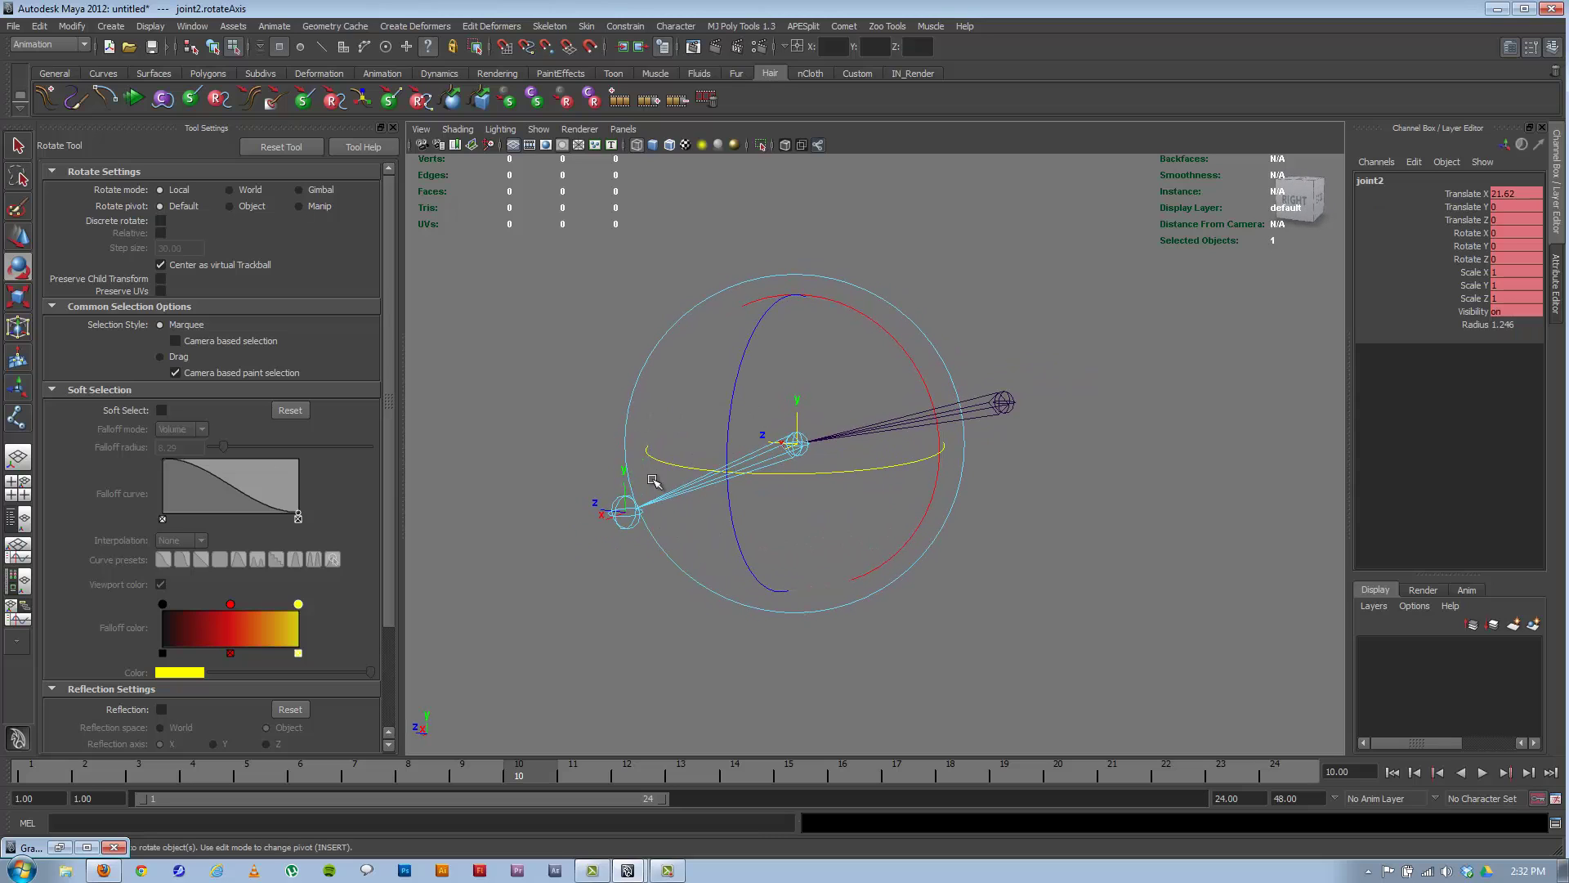
{"action": "left_click_drag", "start_coordinate": [891, 343], "coordinate": [921, 382]}
{"action": "key", "text": "ctrl+z"}
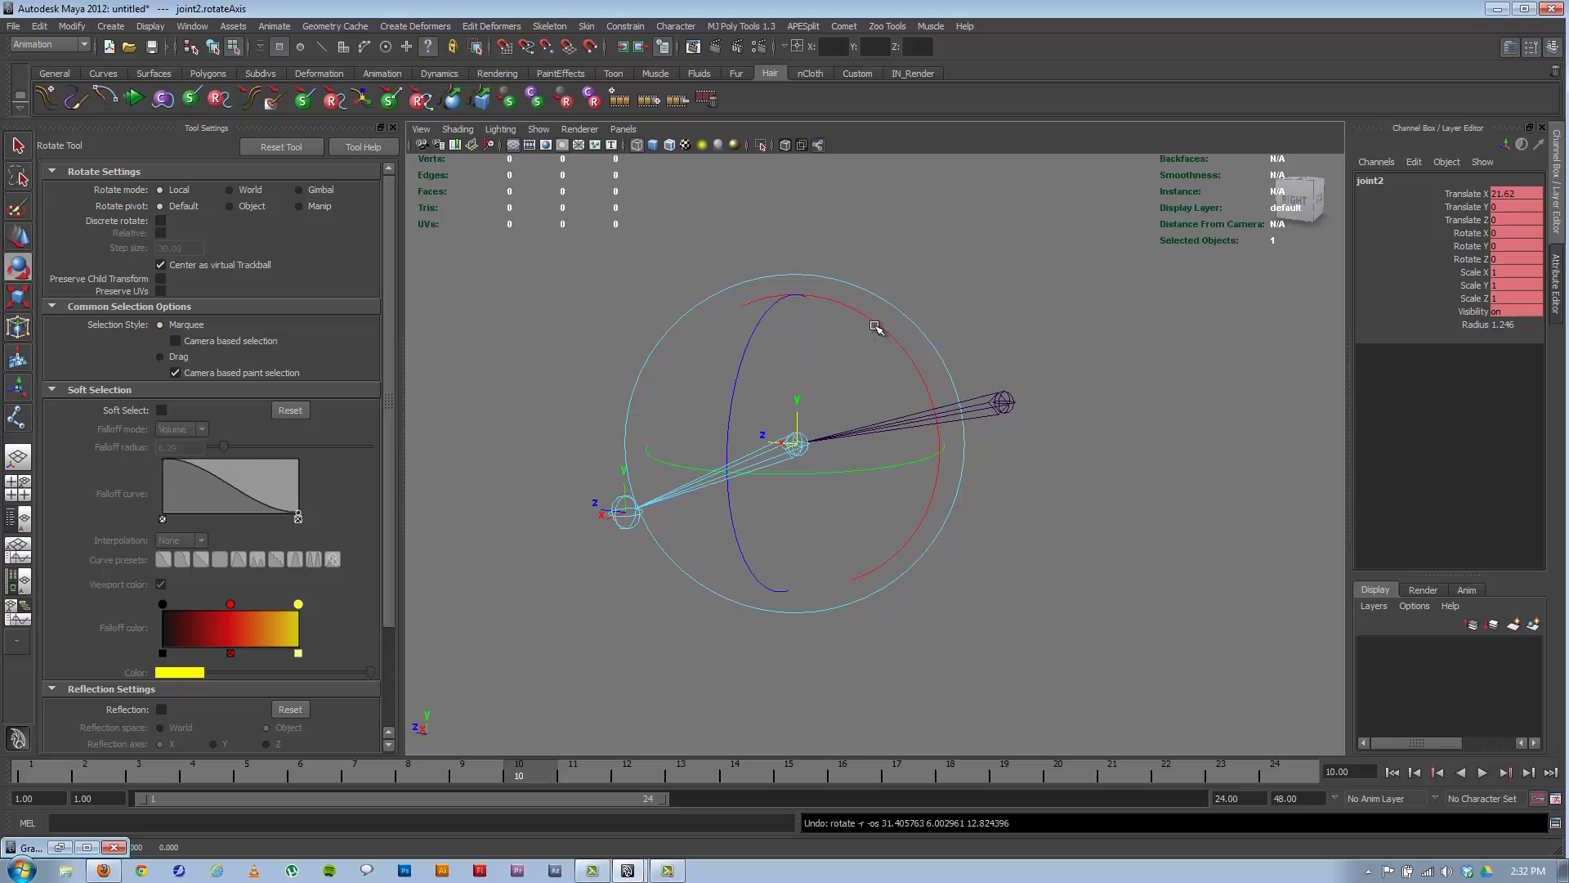
{"action": "left_click_drag", "start_coordinate": [877, 327], "coordinate": [826, 371]}
Step: Back in object mode, bend joint2 around its Z axis to about 113.903 degrees
{"action": "key", "text": "F8"}
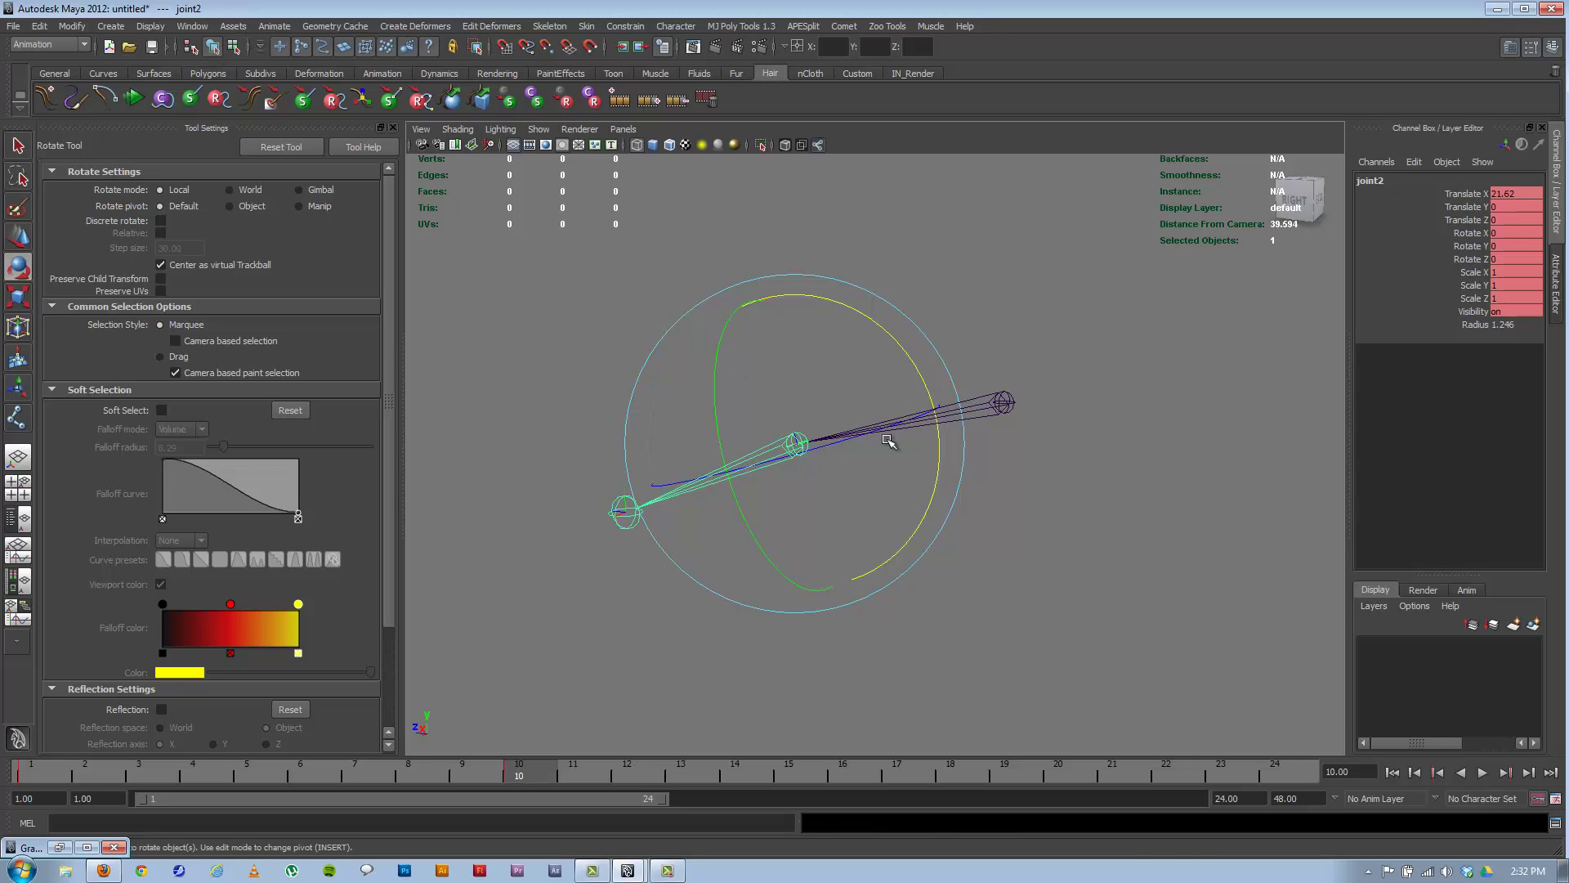
{"action": "left_click_drag", "start_coordinate": [888, 441], "coordinate": [844, 448], "text": "alt"}
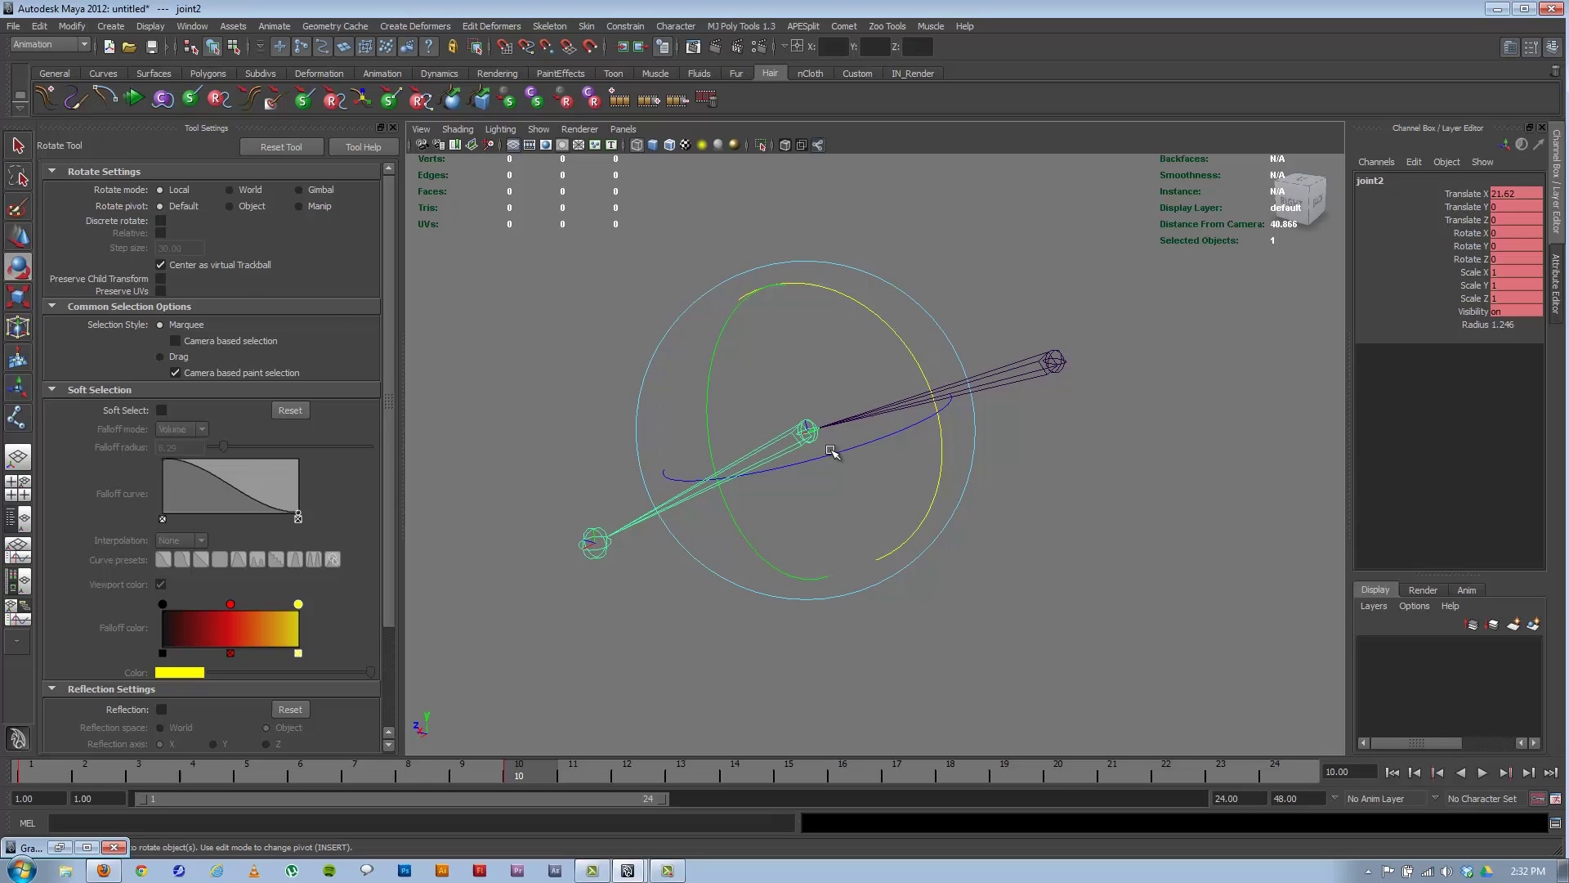
{"action": "left_click_drag", "start_coordinate": [834, 449], "coordinate": [931, 414]}
{"action": "key", "text": "ctrl+z"}
{"action": "key", "text": "ctrl+z"}
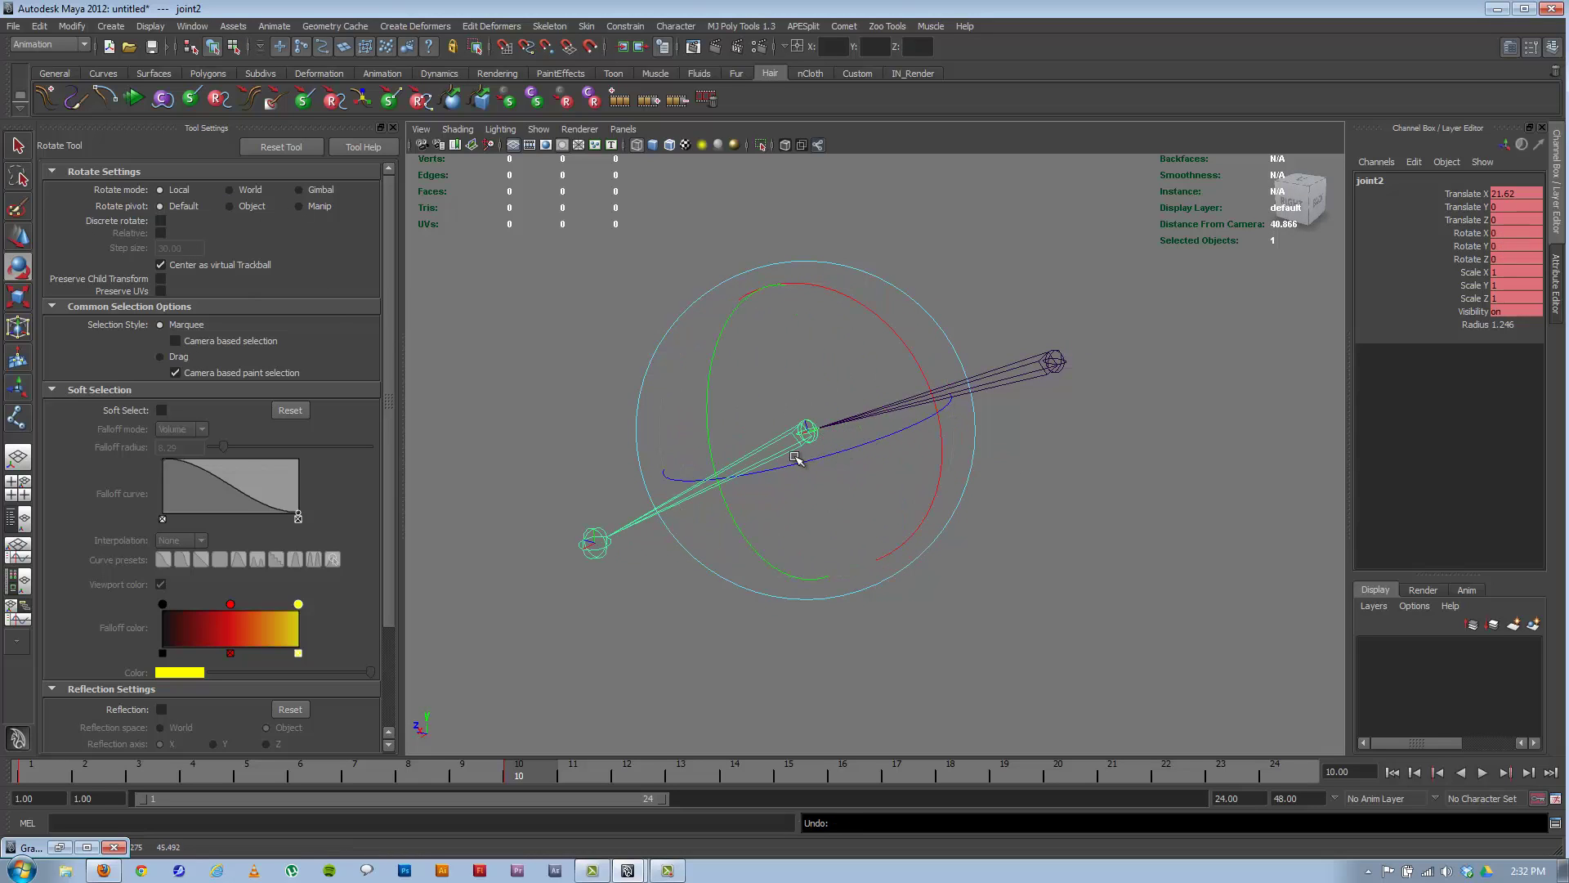
{"action": "left_click_drag", "start_coordinate": [783, 464], "coordinate": [884, 427]}
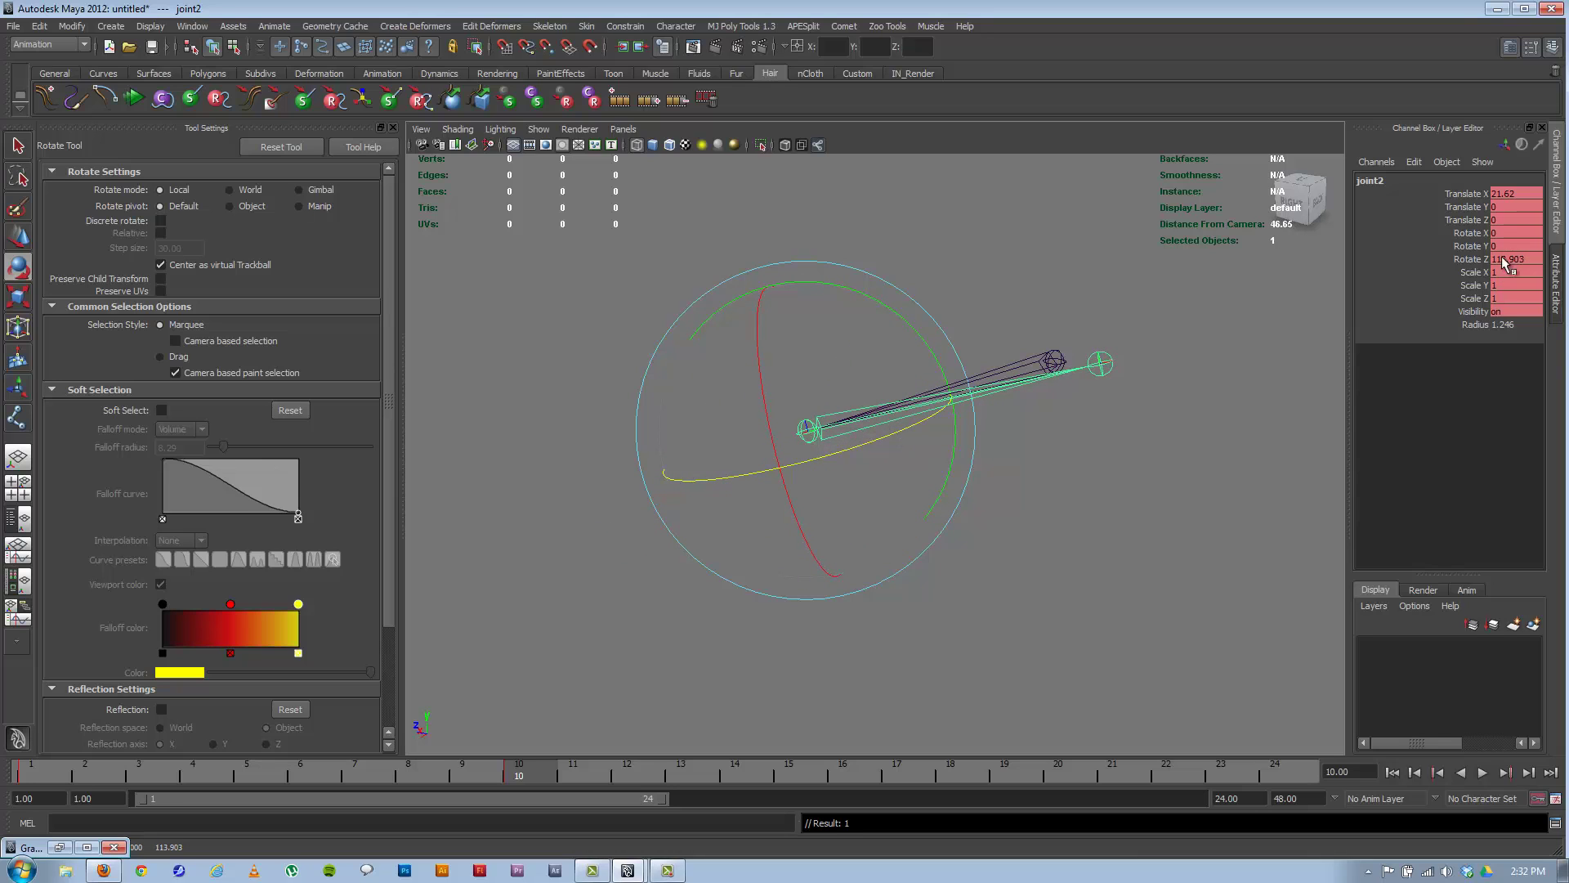
Step: Select joint2's frame-10 key in the Graph Editor and undo the bend so Rotate Z reads 0
{"action": "left_click", "coordinate": [60, 848]}
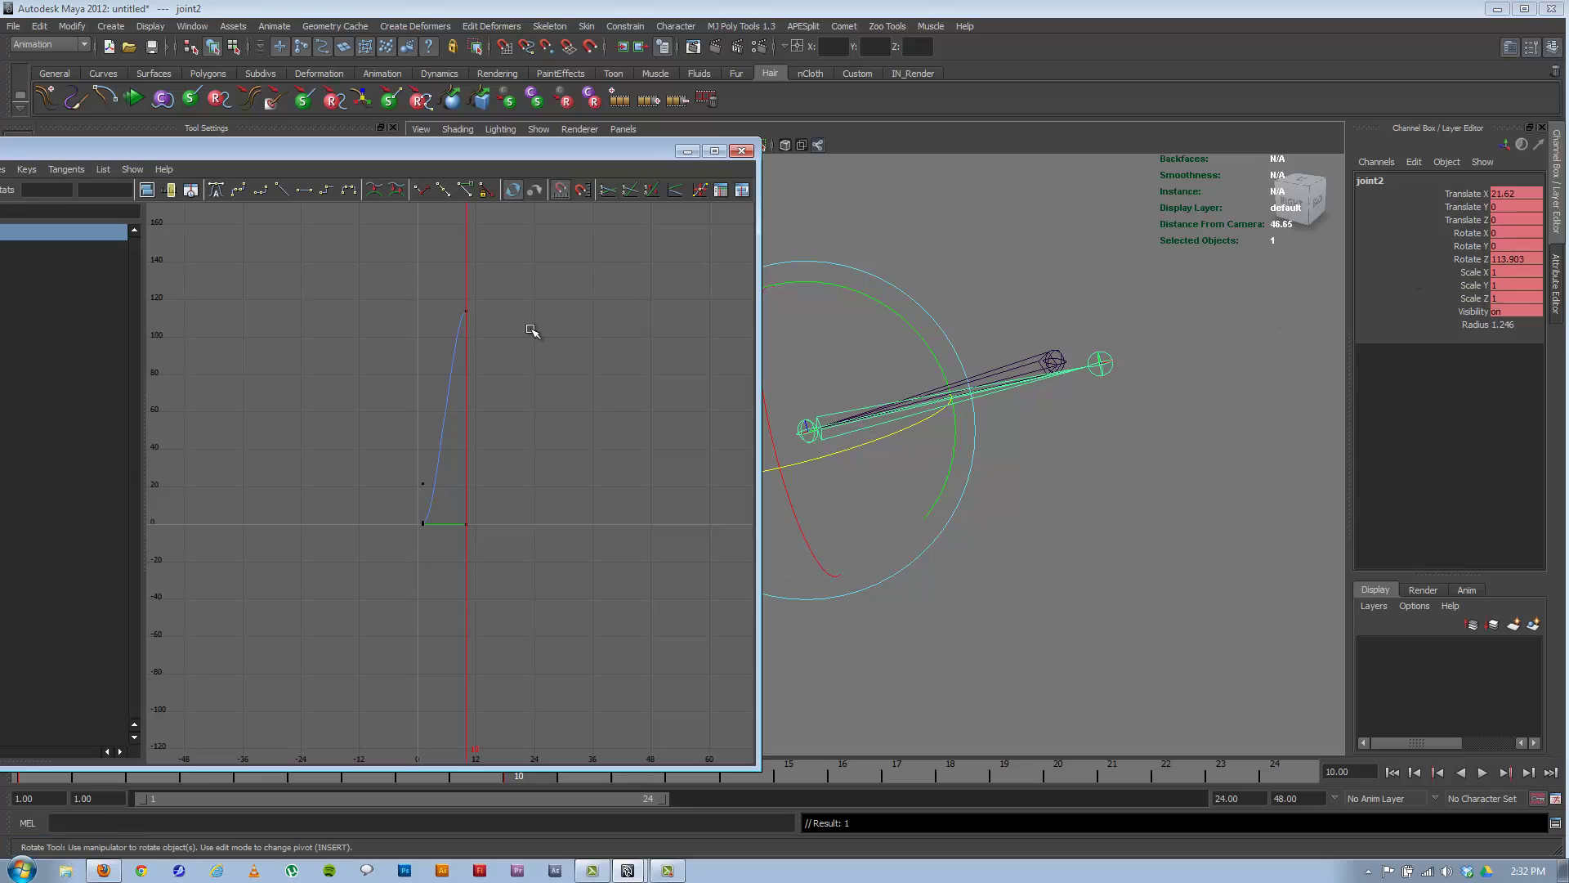
{"action": "left_click_drag", "start_coordinate": [442, 279], "coordinate": [514, 374]}
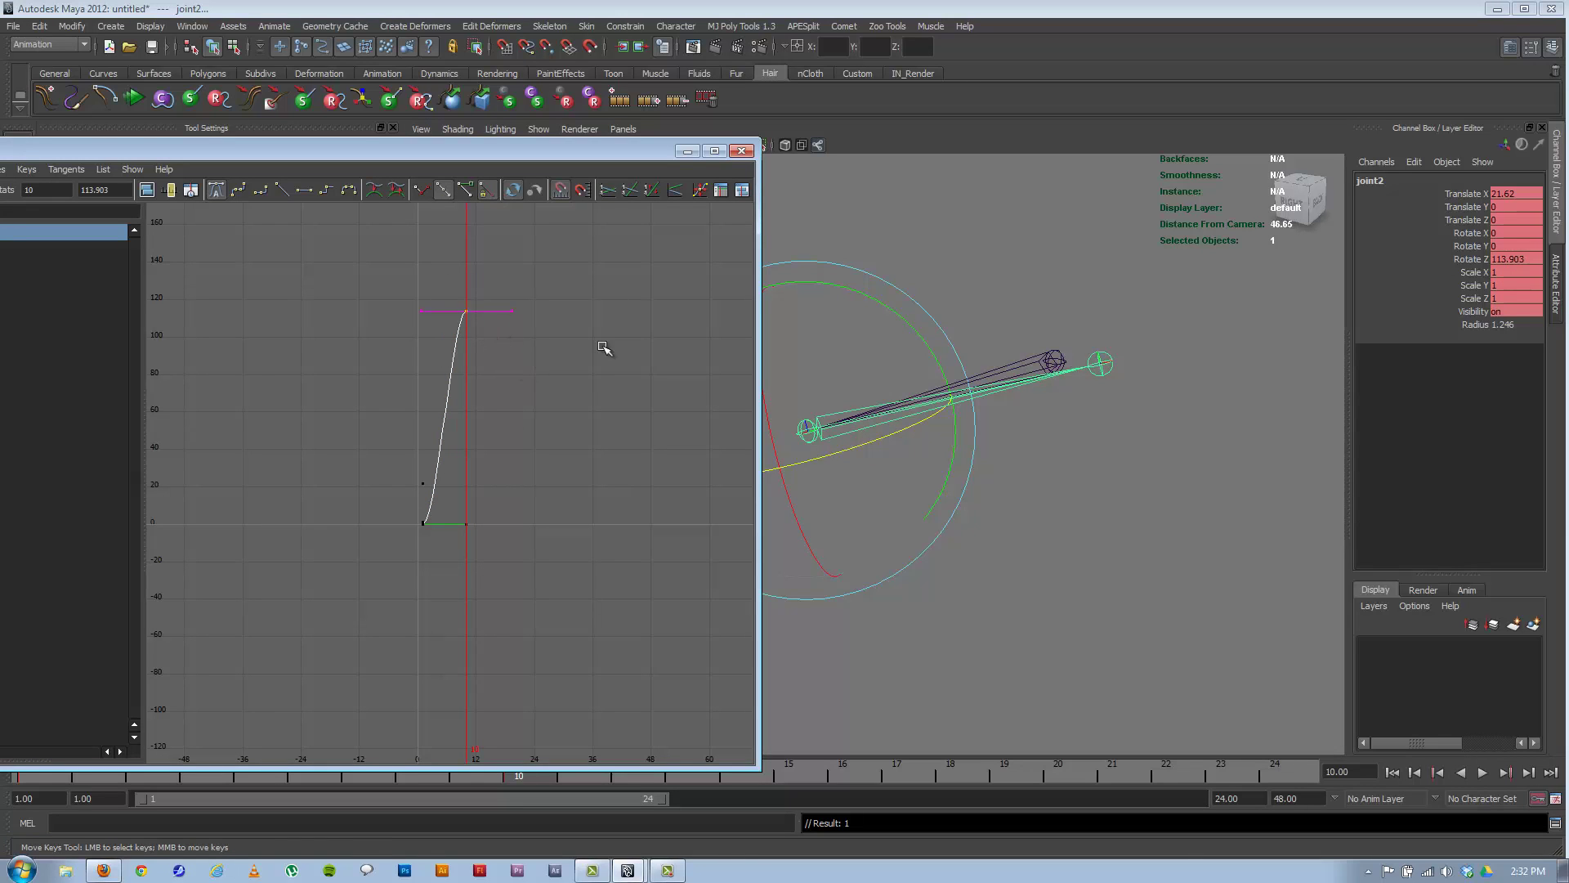
{"action": "left_click", "coordinate": [687, 151]}
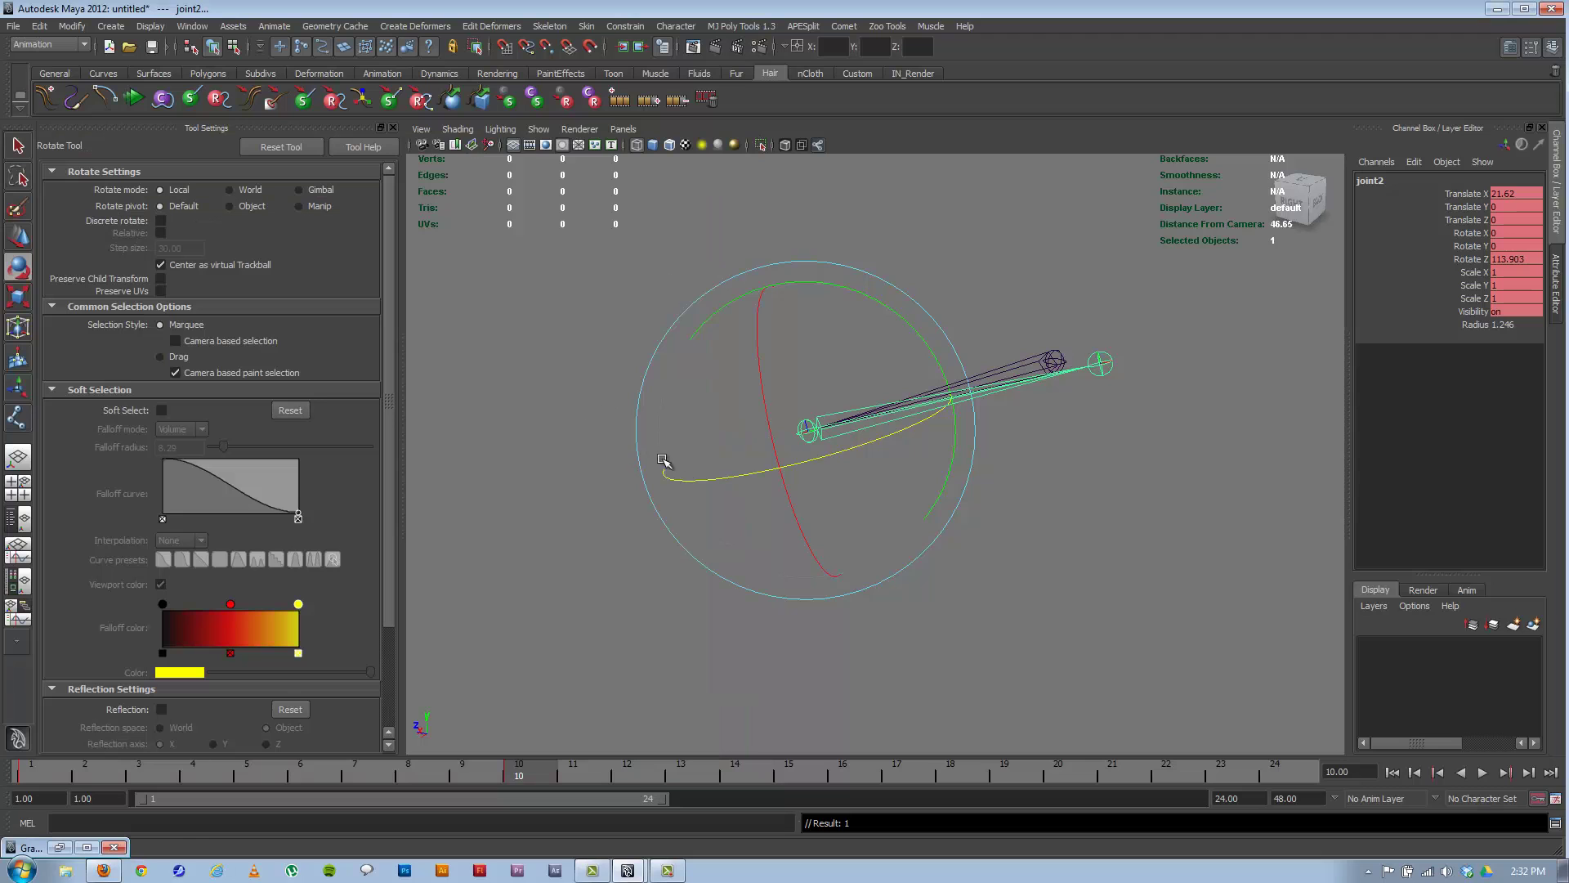
{"action": "left_click_drag", "start_coordinate": [664, 462], "coordinate": [631, 434], "text": "alt"}
{"action": "key", "text": "ctrl+z"}
{"action": "key", "text": "ctrl+z"}
{"action": "key", "text": "ctrl+z"}
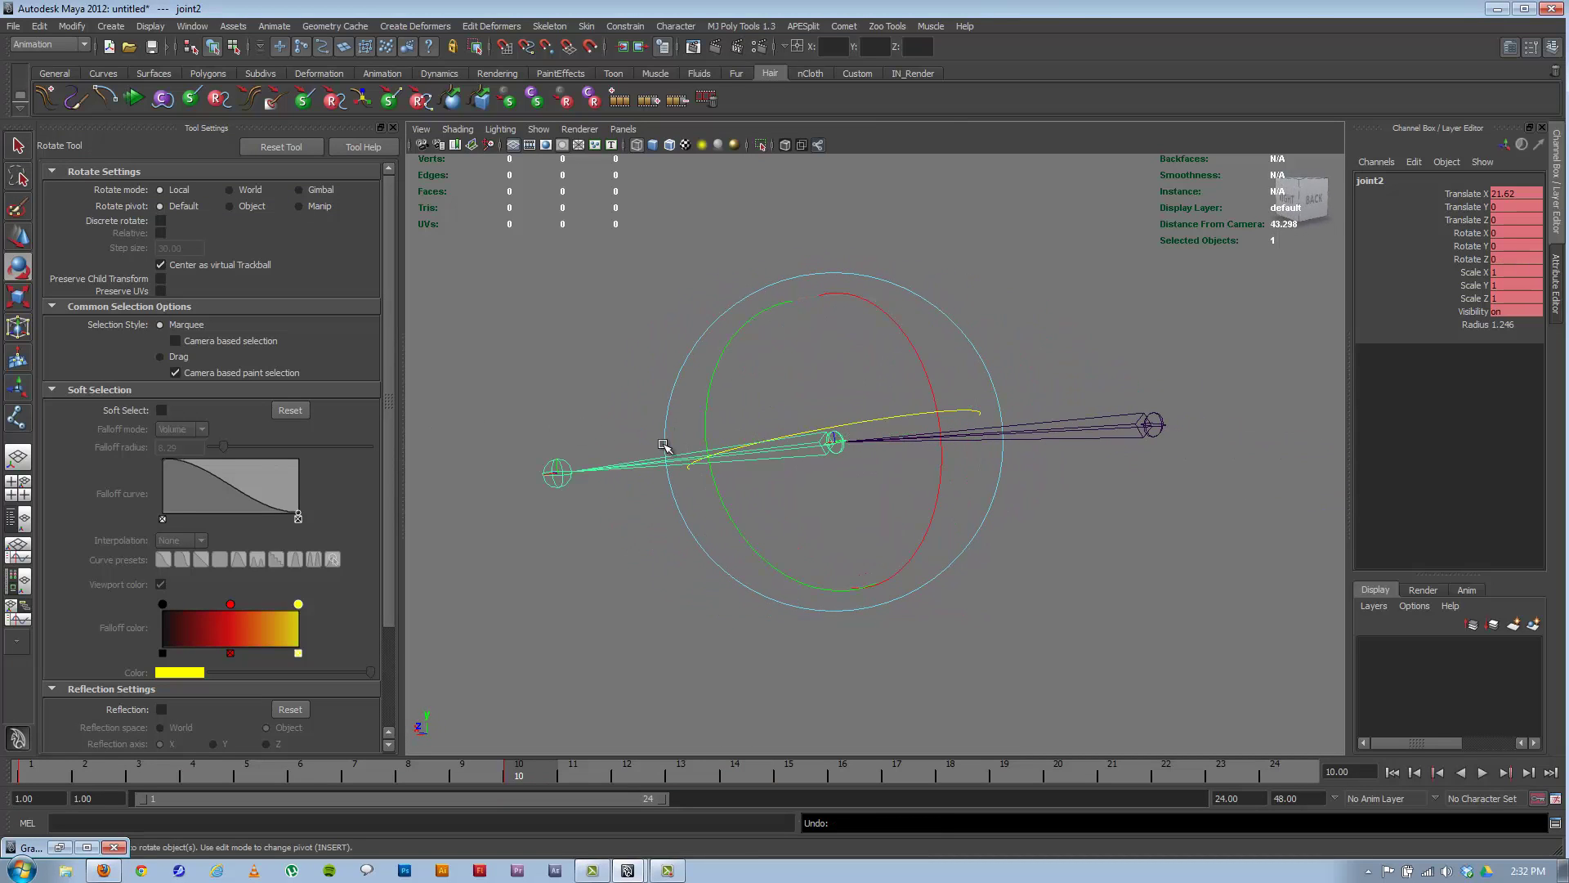
{"action": "left_click", "coordinate": [19, 247]}
{"action": "left_click", "coordinate": [18, 268]}
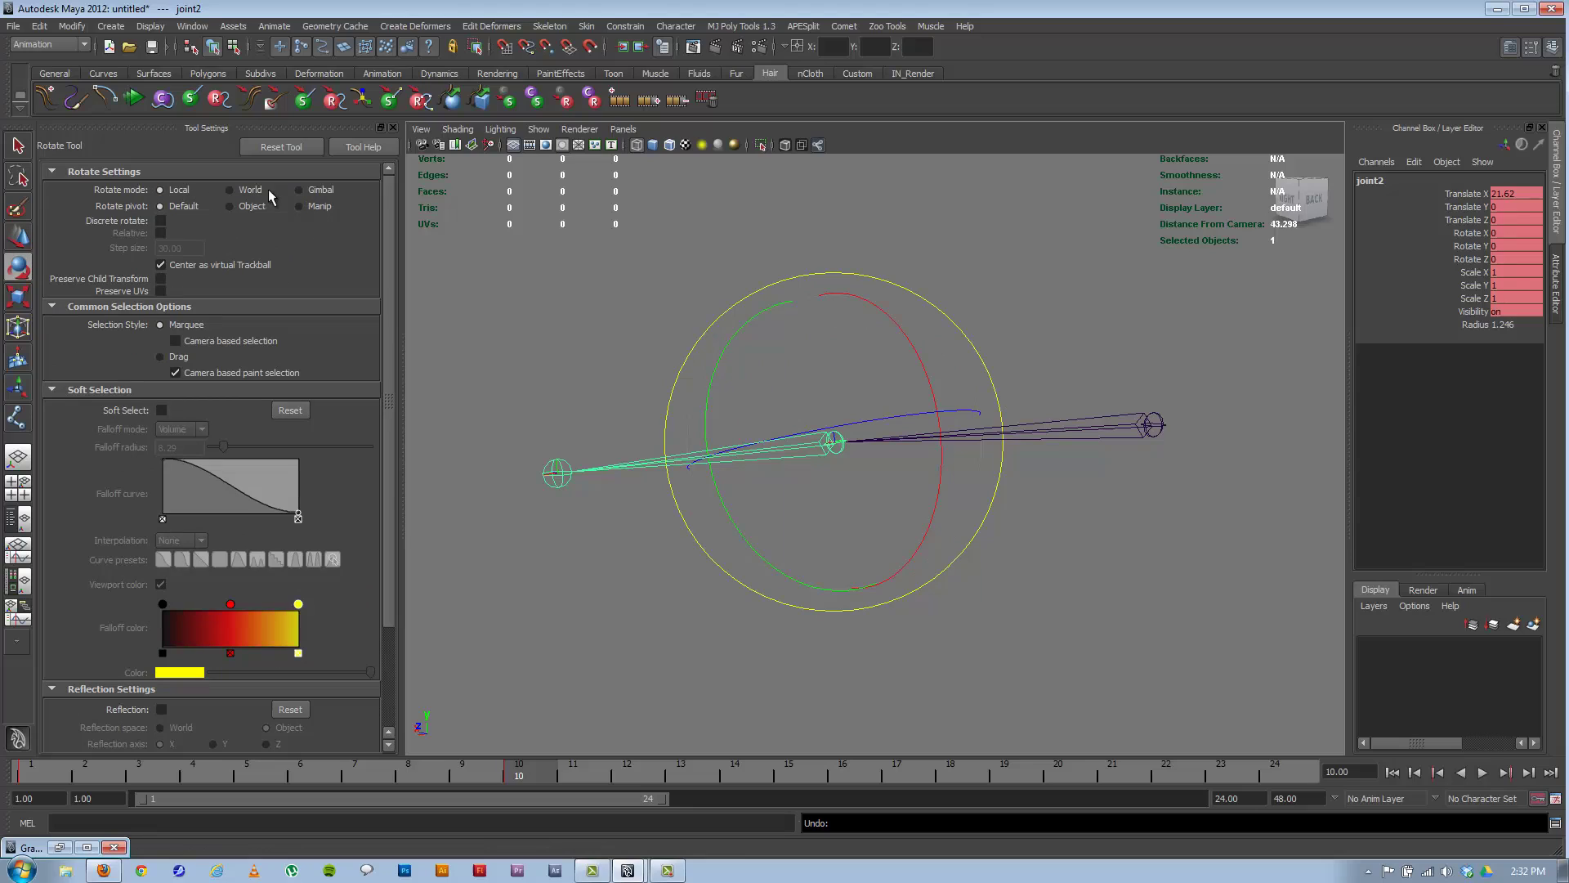
Step: Choose the Move Tool and set its Move Axis to Local
{"action": "left_click", "coordinate": [22, 239]}
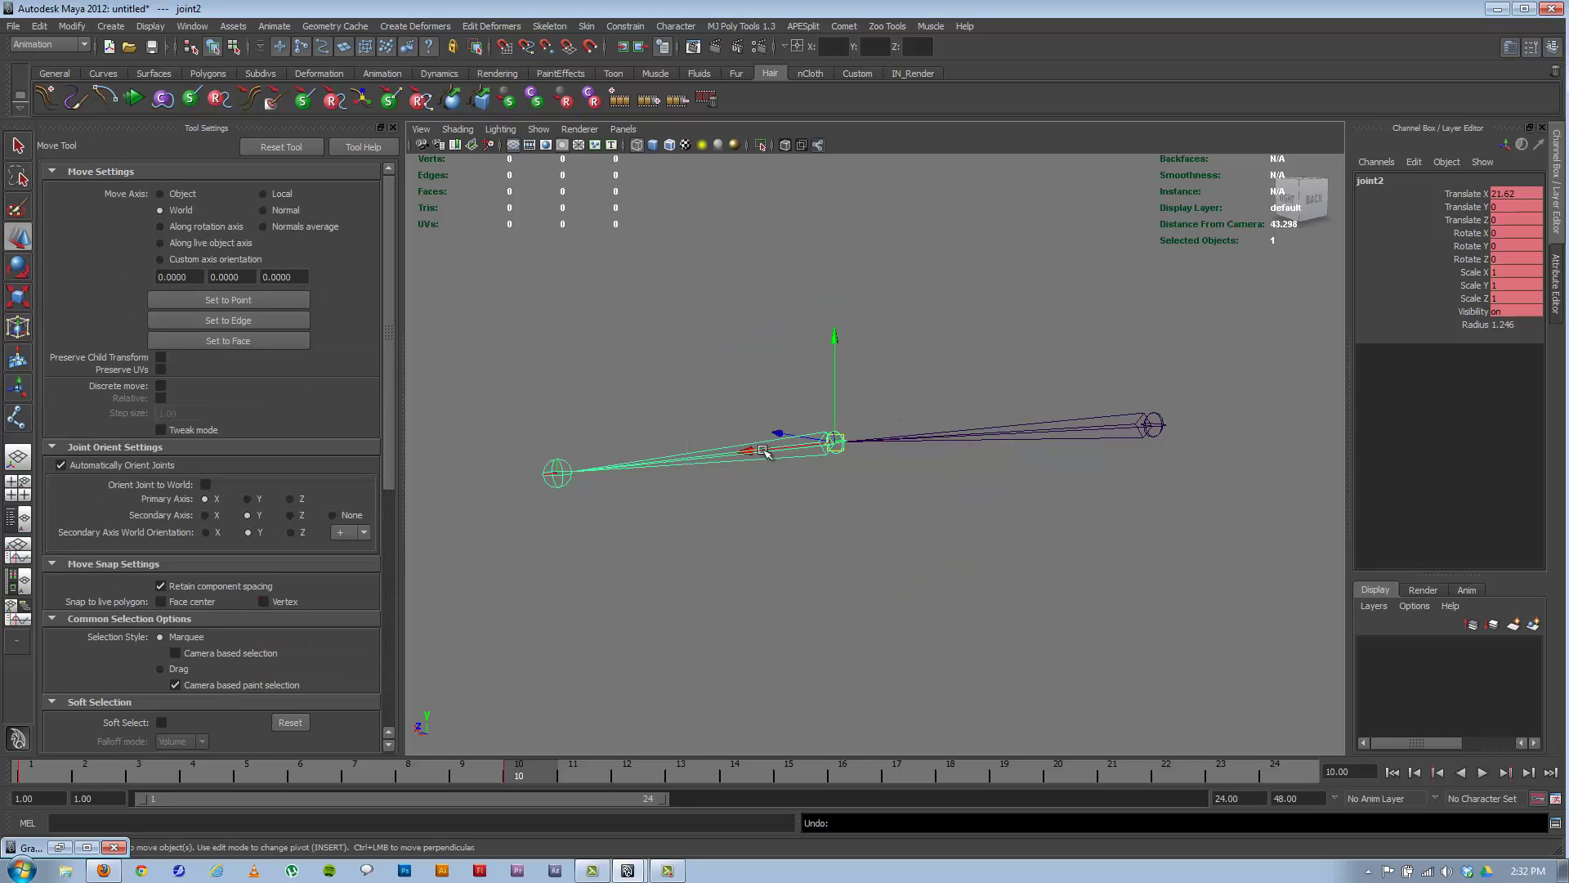
{"action": "left_click_drag", "start_coordinate": [715, 447], "coordinate": [772, 477], "text": "alt"}
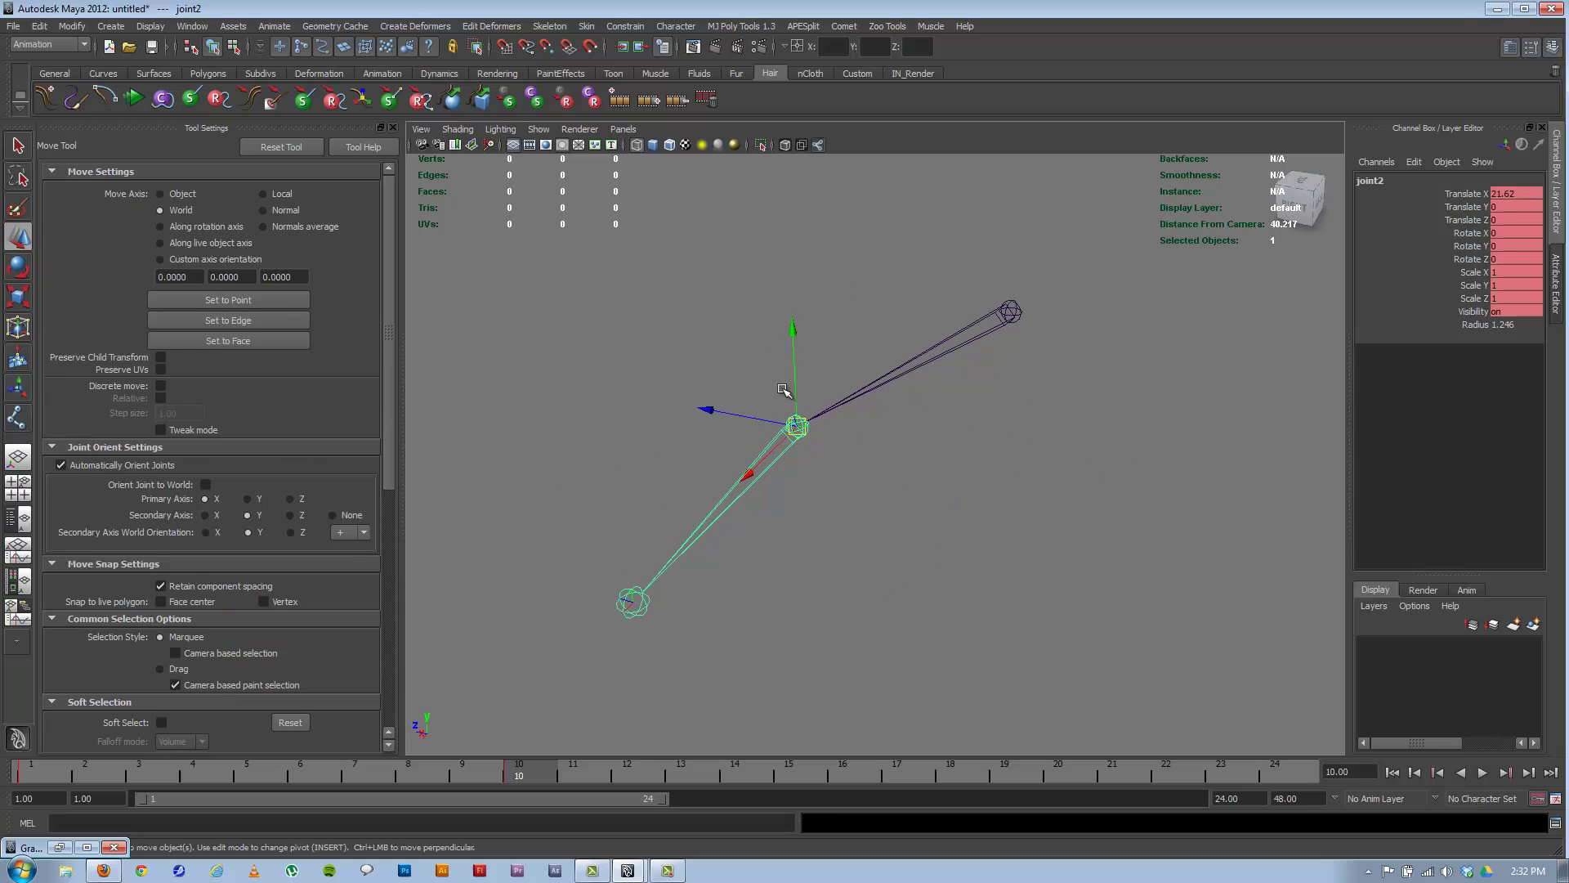
{"action": "mouse_move", "coordinate": [797, 428]}
{"action": "left_mouse_down", "text": "alt"}
{"action": "mouse_move", "coordinate": [824, 421]}
{"action": "mouse_move", "coordinate": [785, 407]}
{"action": "left_mouse_up", "text": "alt"}
{"action": "left_click_drag", "start_coordinate": [699, 421], "coordinate": [245, 232], "text": "alt"}
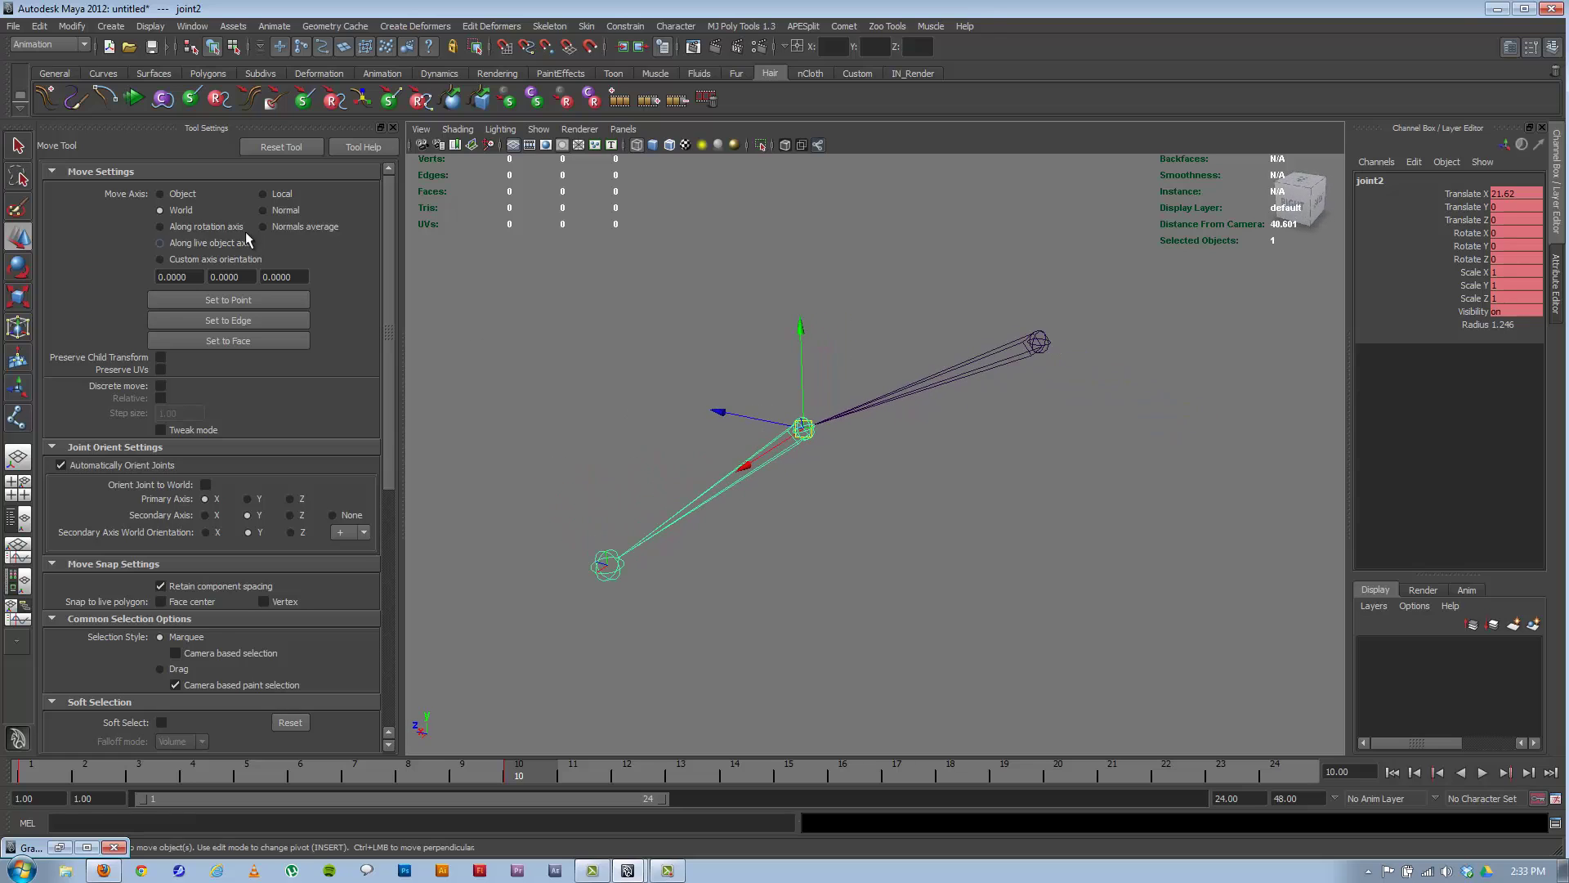
{"action": "left_click", "coordinate": [286, 195]}
{"action": "left_click_drag", "start_coordinate": [740, 419], "coordinate": [718, 431], "text": "alt"}
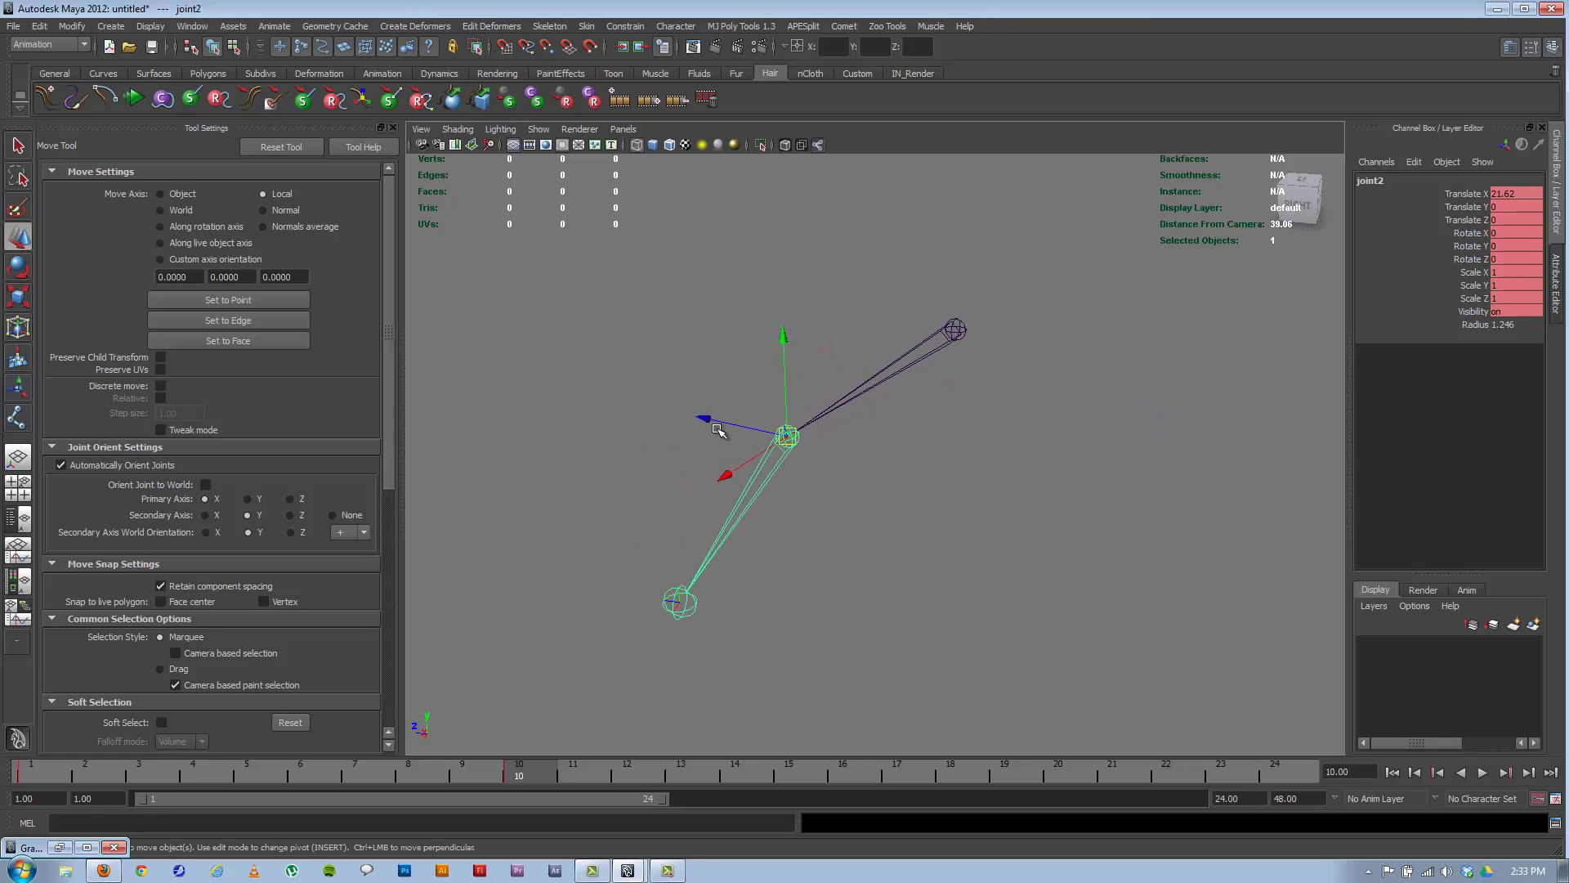
Step: Select joint2 and slide it along its local X axis to Translate X 30.101
{"action": "left_click", "coordinate": [957, 330]}
{"action": "left_click", "coordinate": [783, 444]}
{"action": "left_click", "coordinate": [951, 330]}
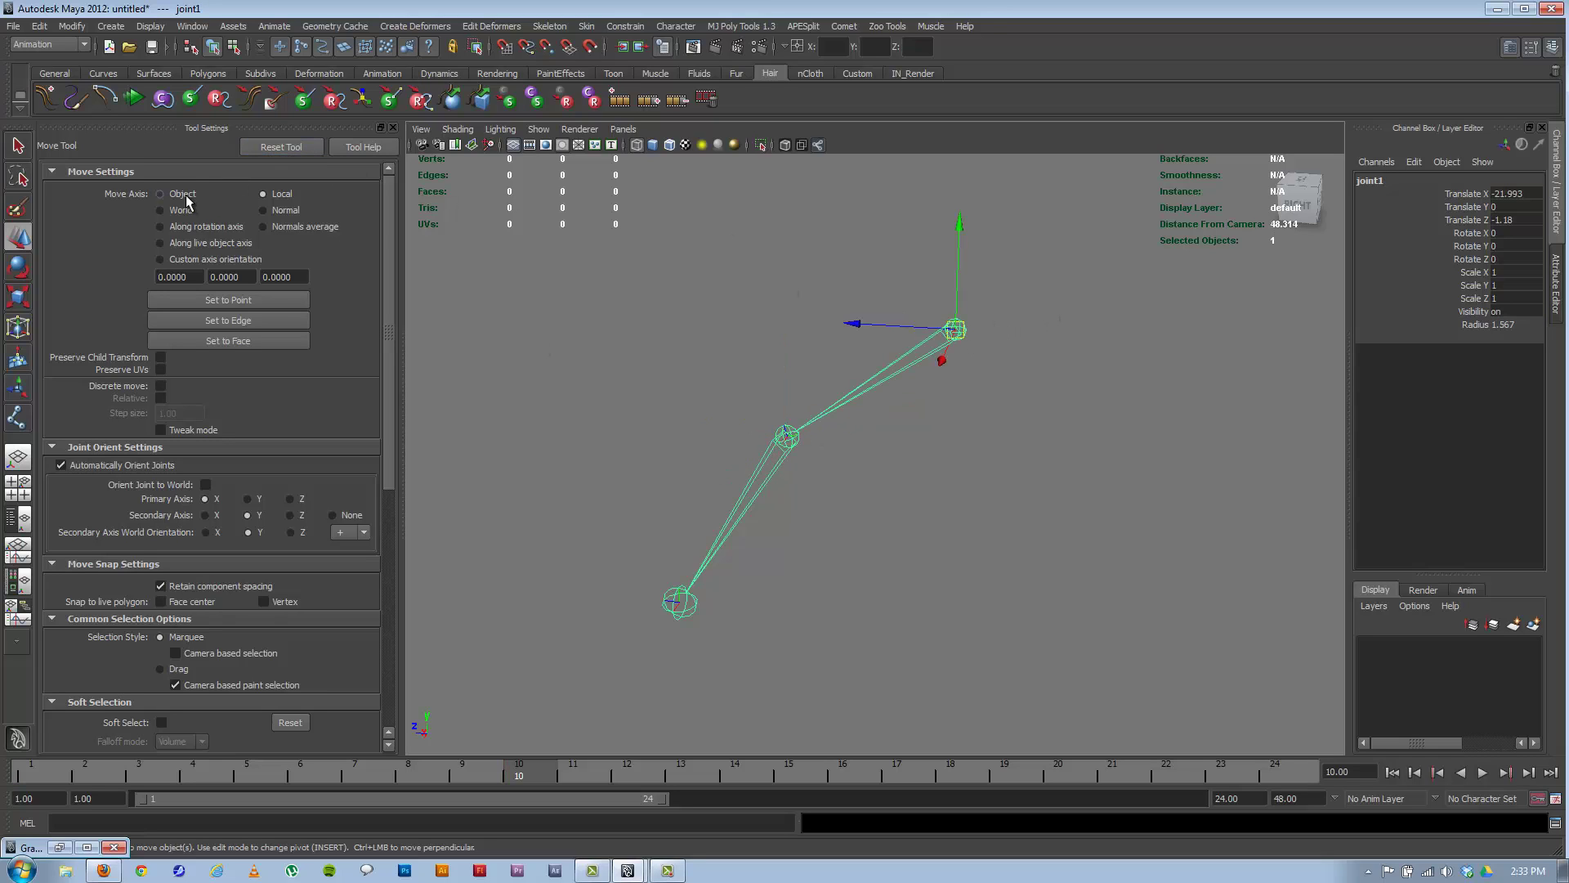
{"action": "left_click", "coordinate": [786, 437]}
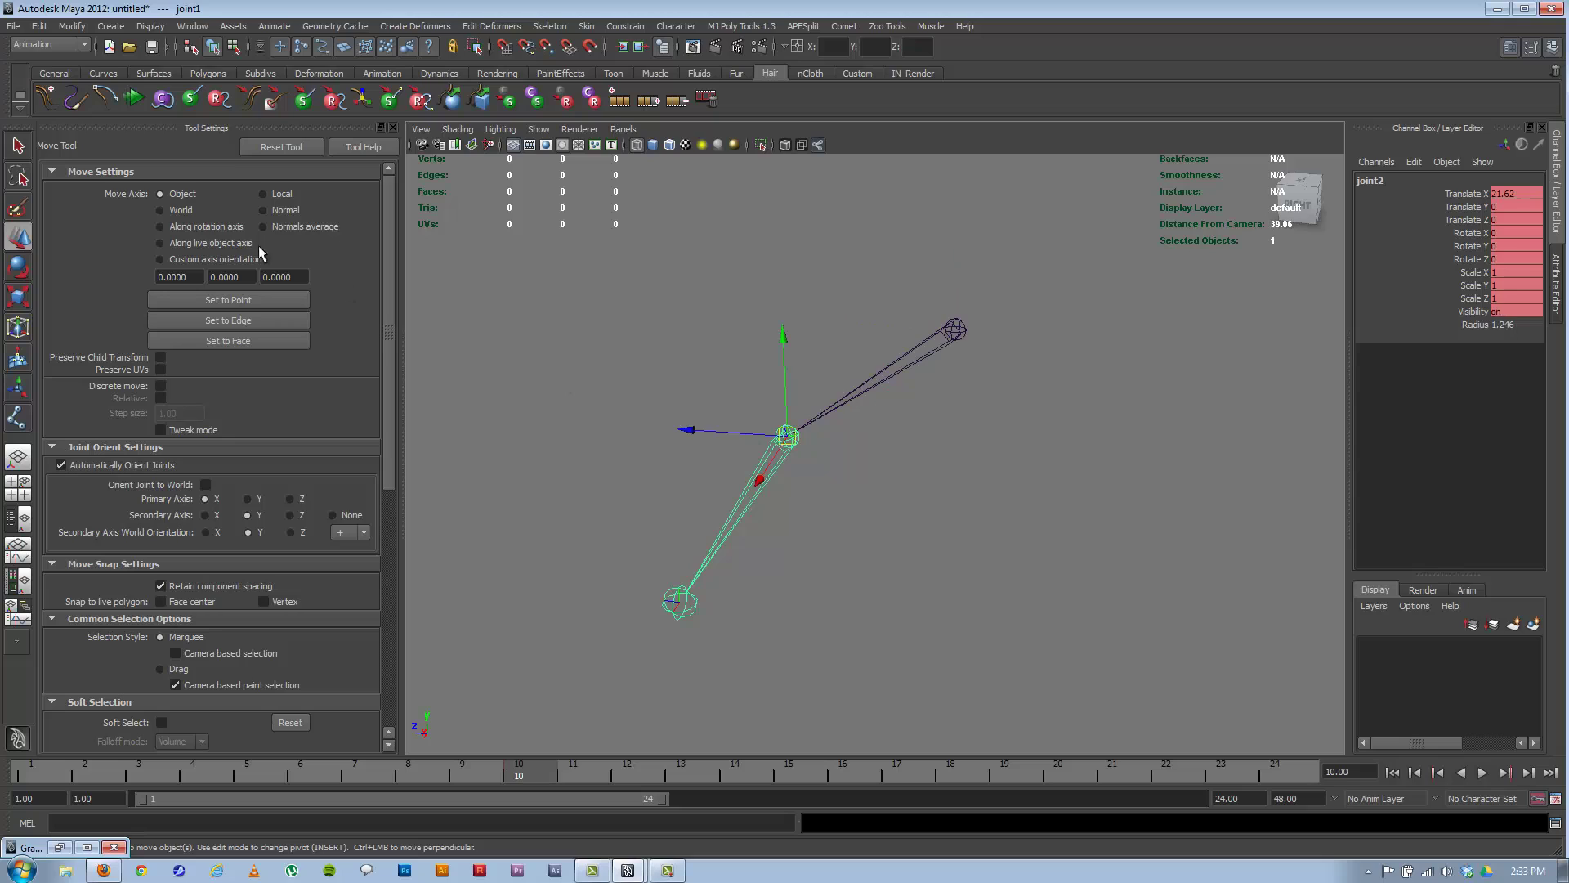
{"action": "left_click", "coordinate": [275, 196]}
{"action": "left_click_drag", "start_coordinate": [726, 477], "coordinate": [591, 543]}
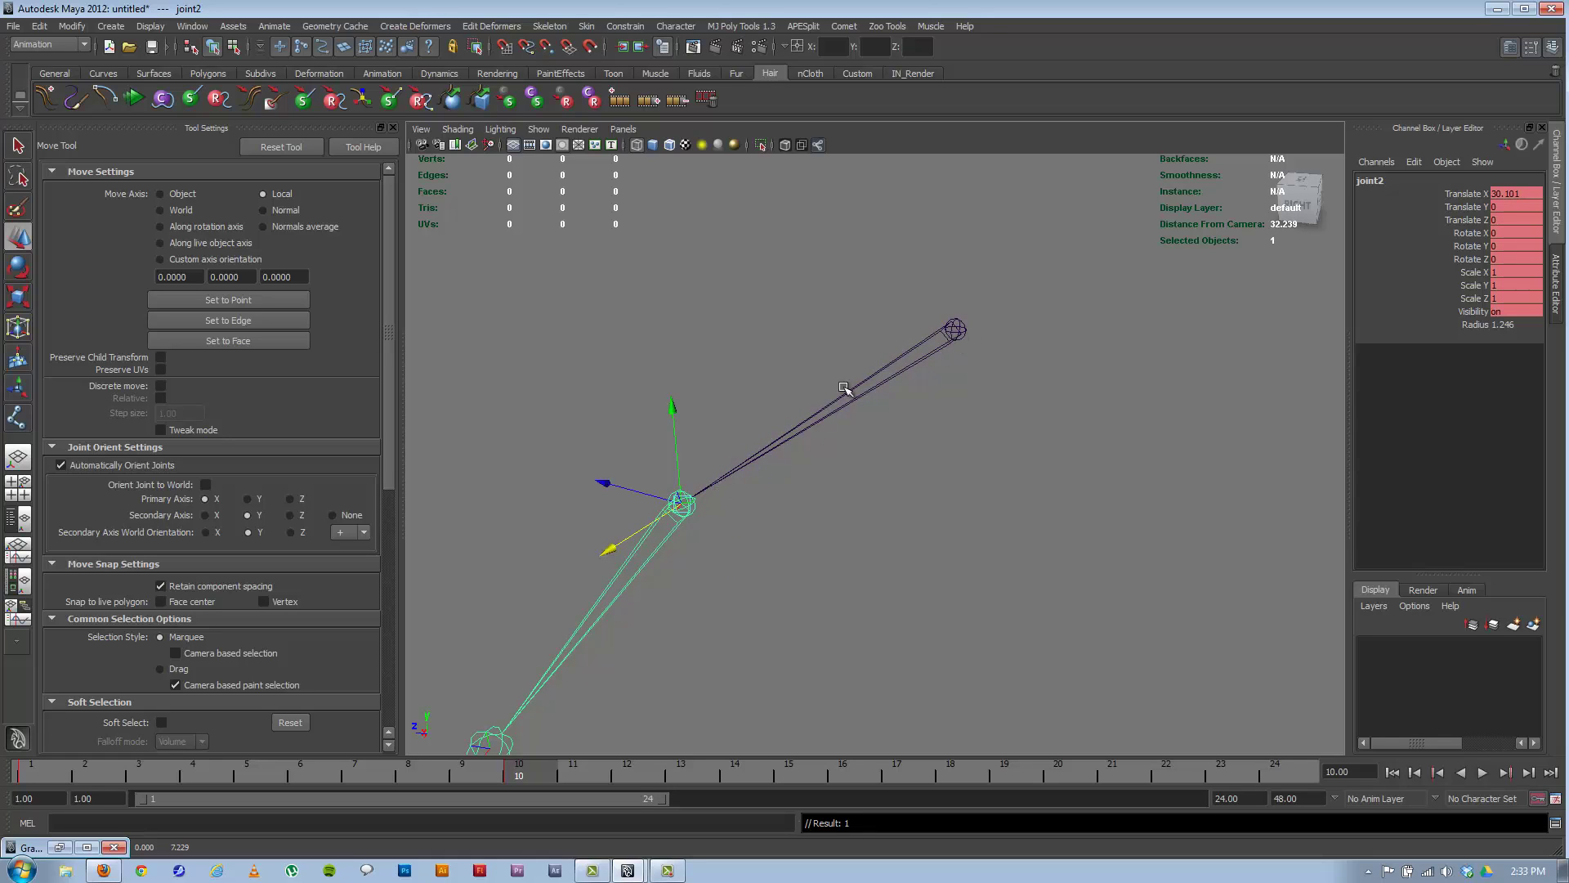
Step: Select joint2, switch the Move Axis to Object, inspect the arm, and clear the selection
{"action": "left_click", "coordinate": [954, 329]}
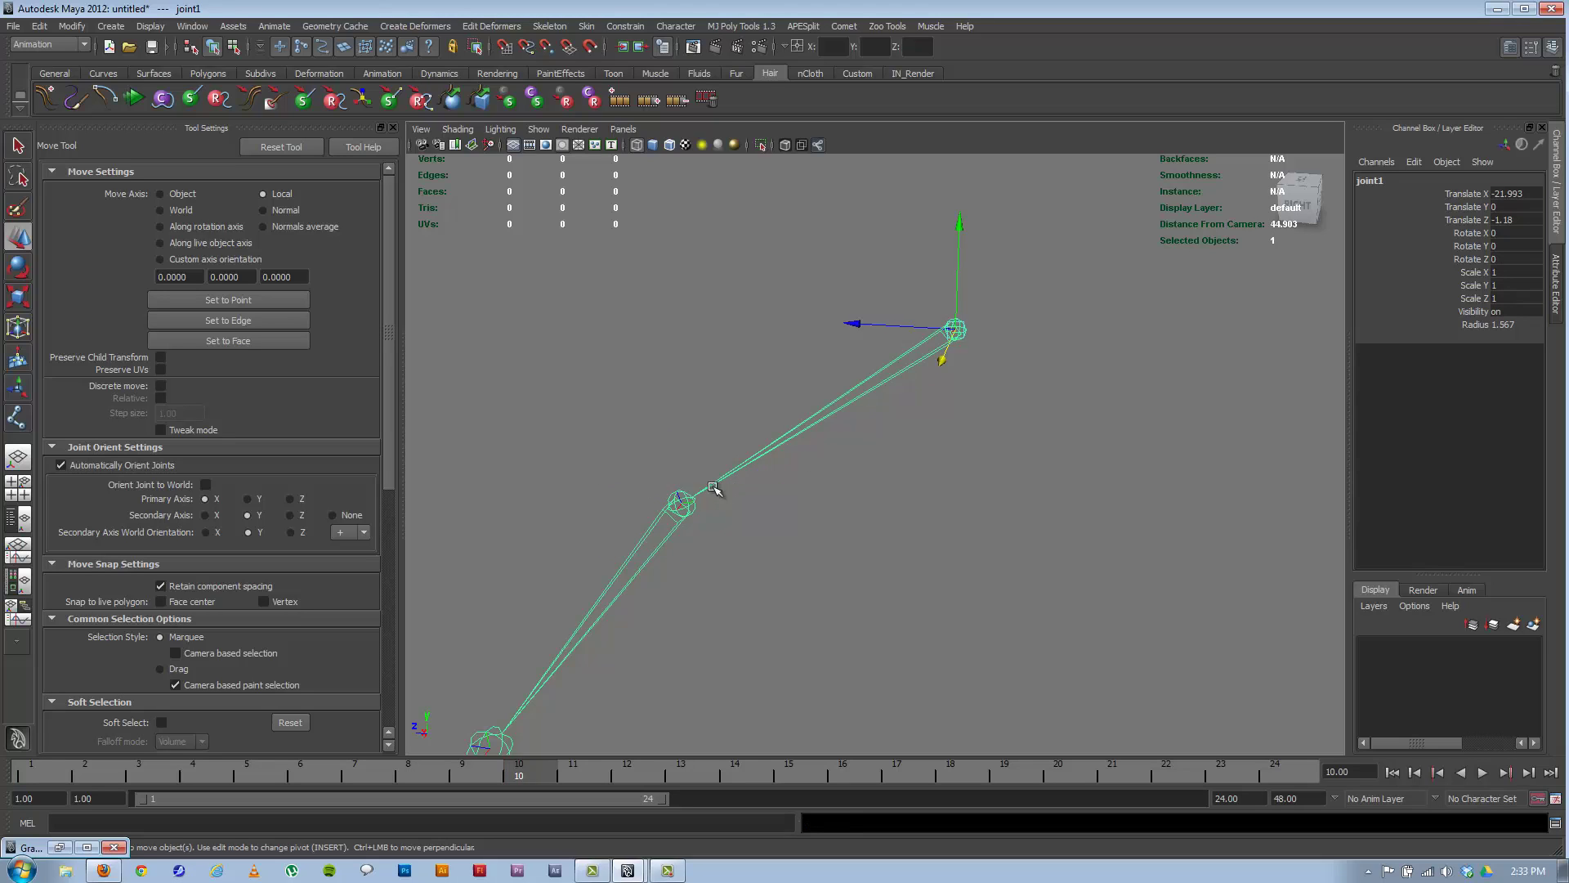
{"action": "scroll", "coordinate": [819, 489], "scroll_direction": "down", "scroll_amount": 3}
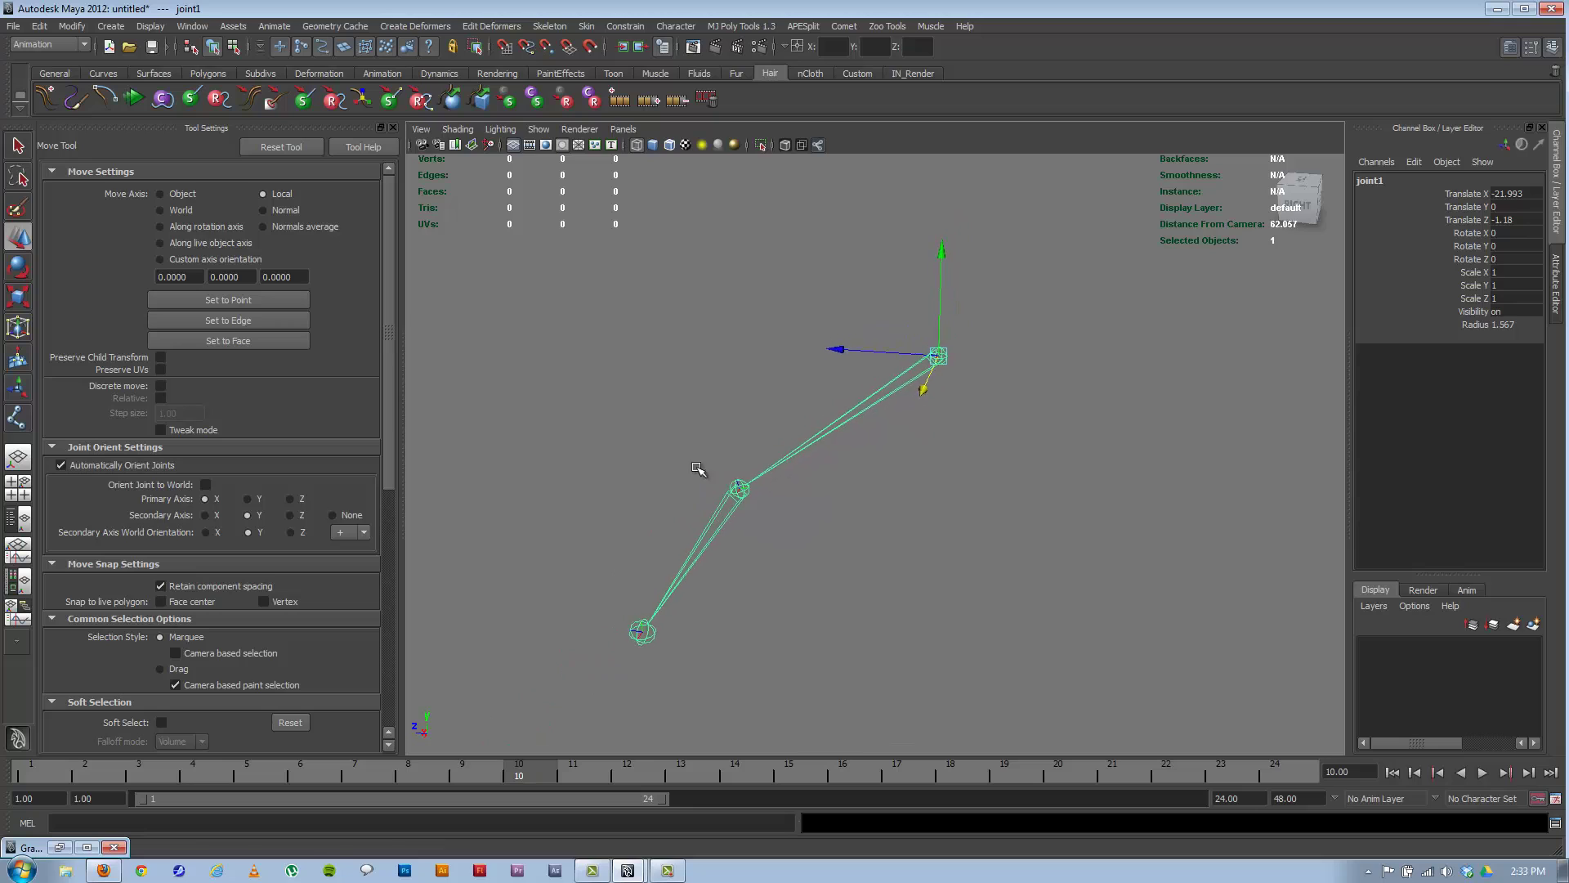
{"action": "left_click", "coordinate": [737, 490]}
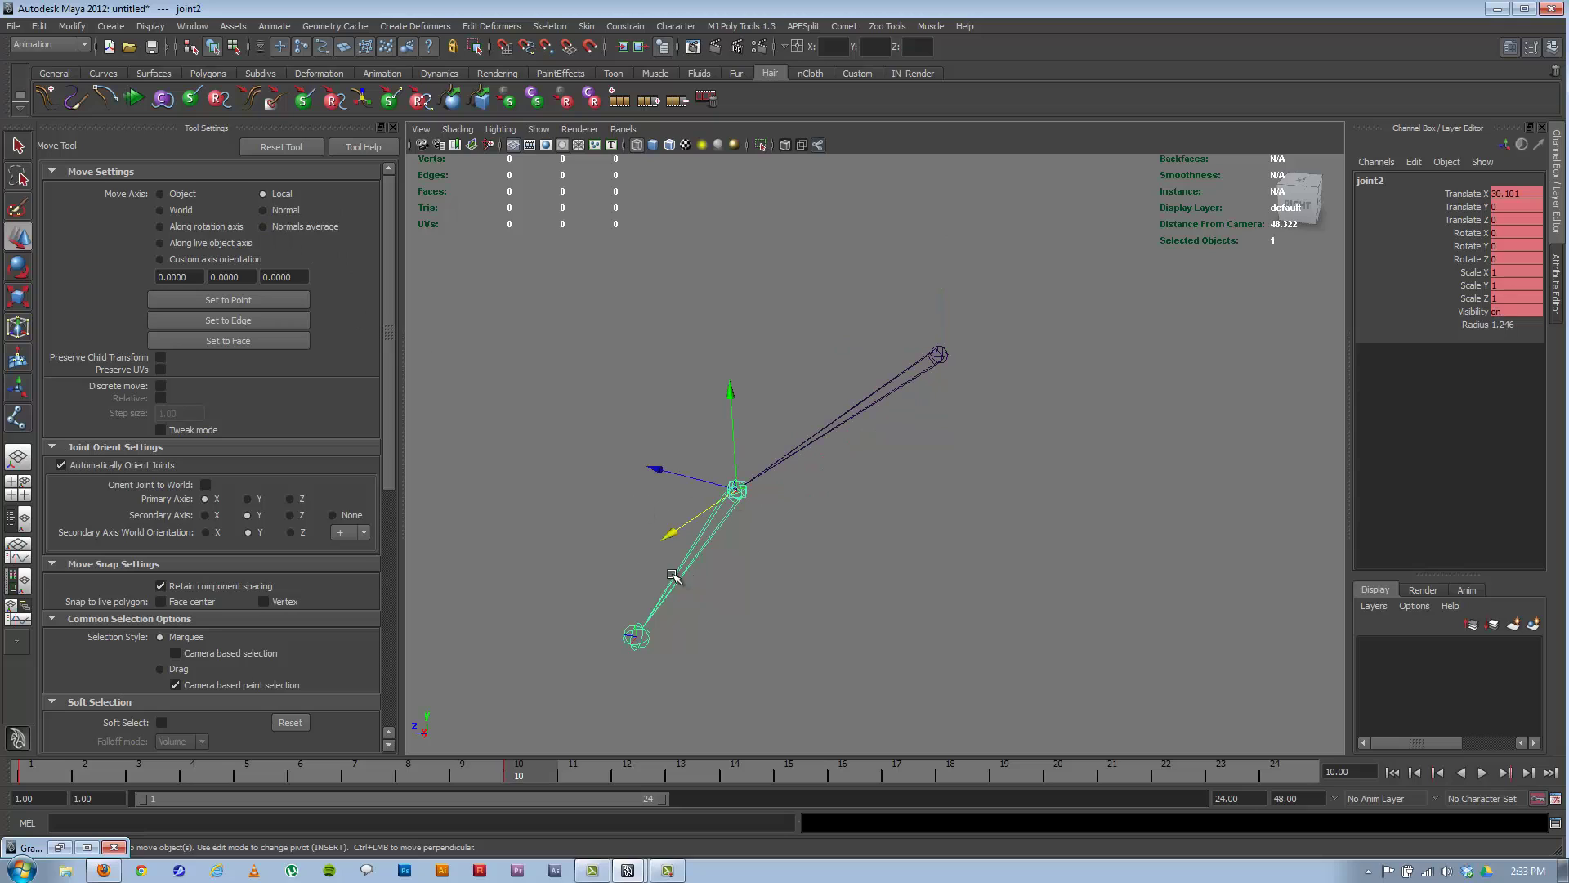
{"action": "left_click", "coordinate": [190, 195]}
{"action": "mouse_move", "coordinate": [708, 581]}
{"action": "left_mouse_down", "text": "alt"}
{"action": "mouse_move", "coordinate": [743, 575]}
{"action": "mouse_move", "coordinate": [712, 578]}
{"action": "left_mouse_up", "text": "alt"}
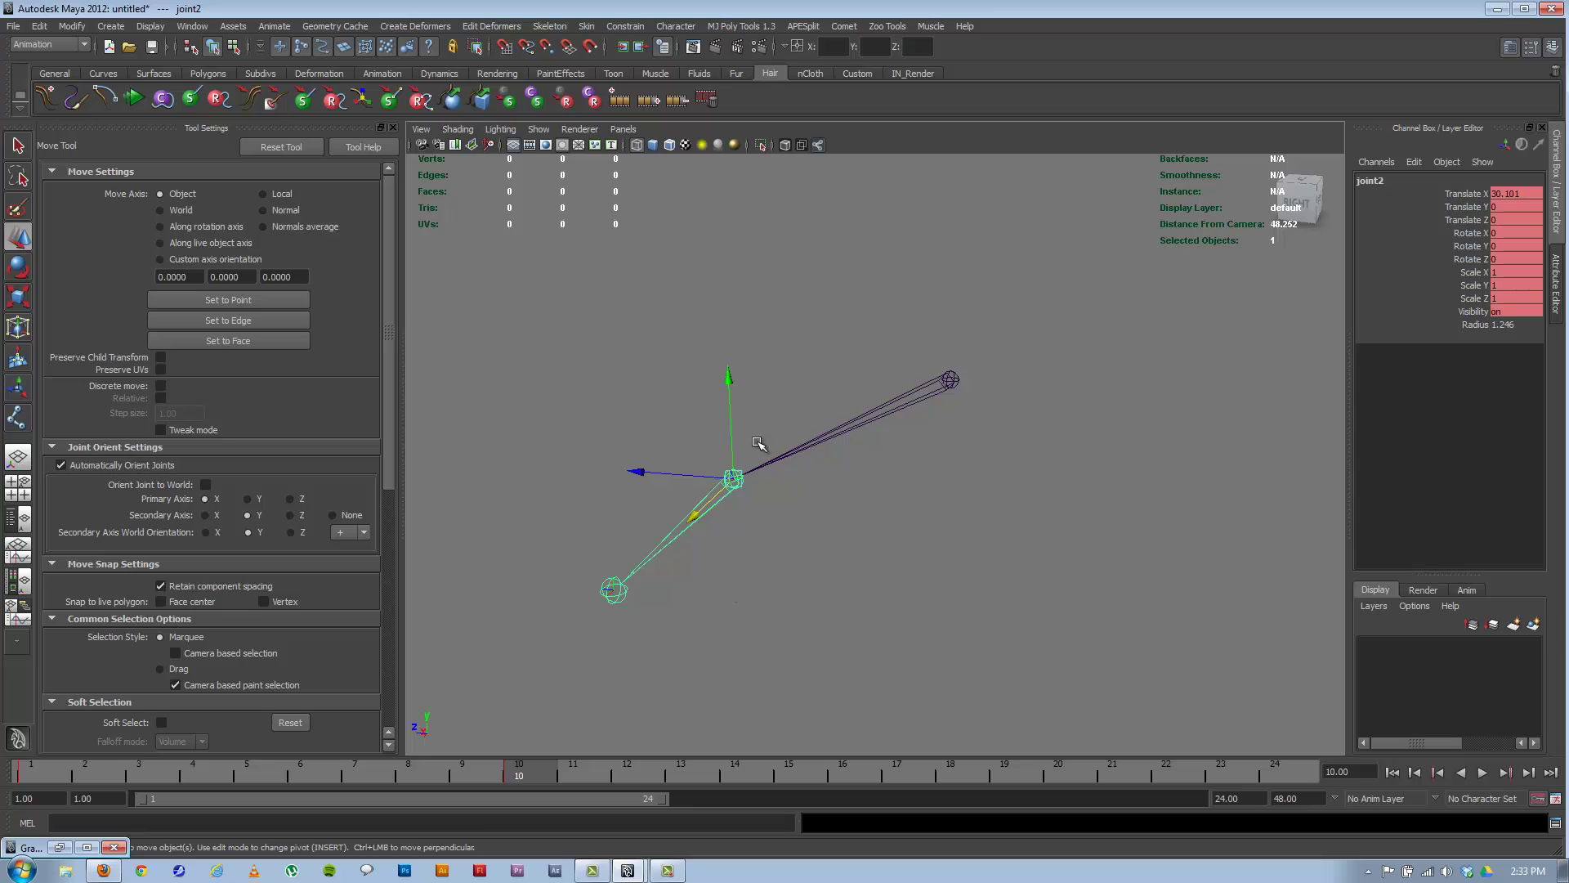
{"action": "left_click_drag", "start_coordinate": [687, 453], "coordinate": [753, 462], "text": "alt"}
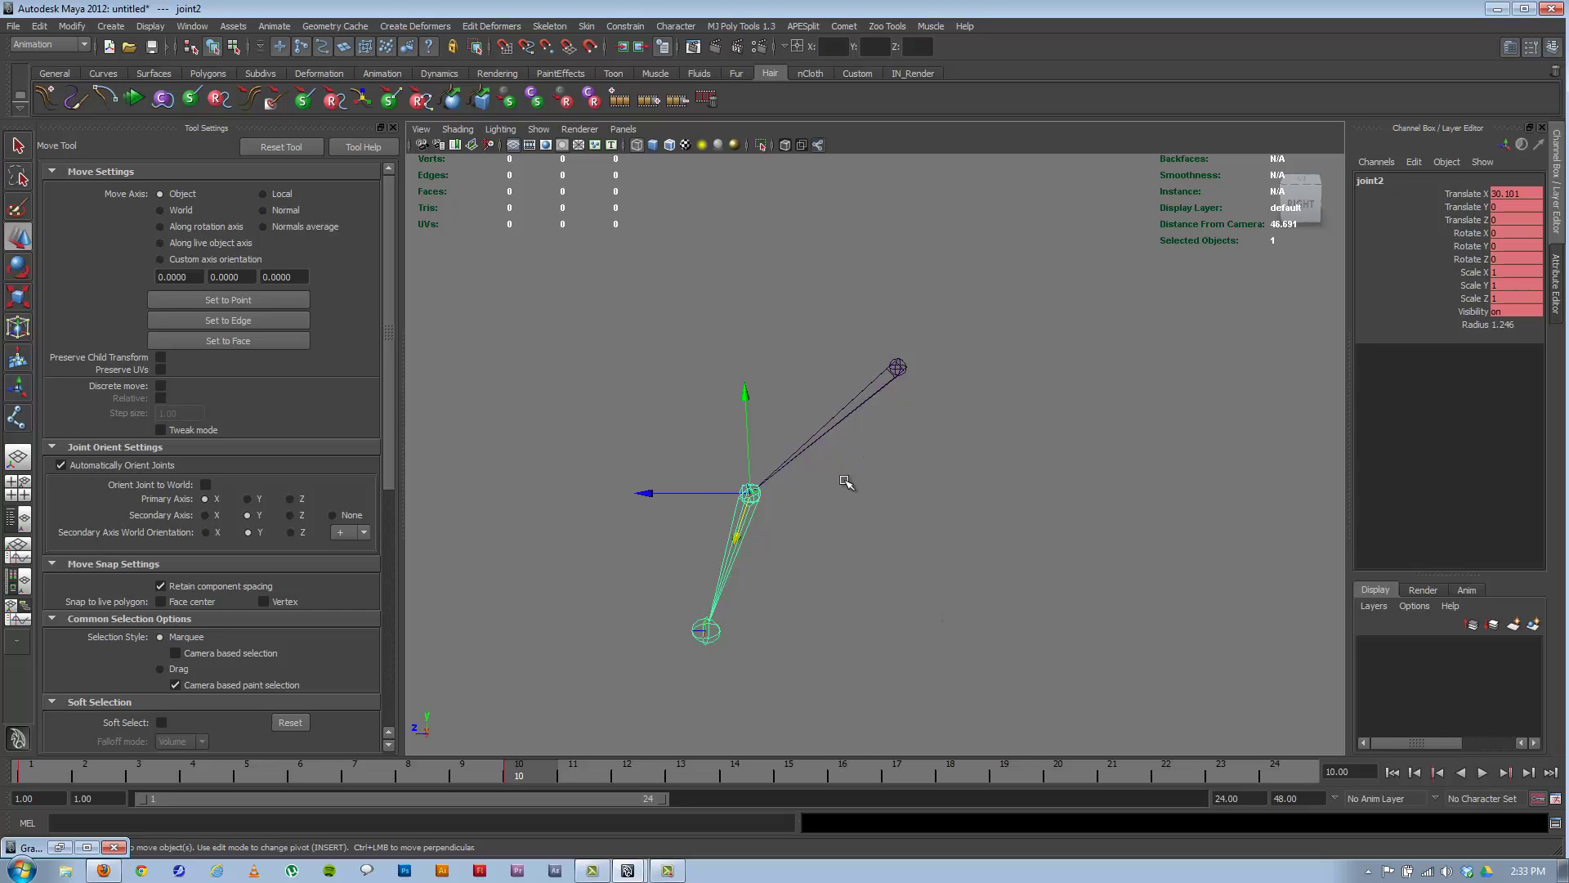
{"action": "mouse_move", "coordinate": [848, 480]}
{"action": "left_mouse_down", "text": "alt"}
{"action": "mouse_move", "coordinate": [699, 469]}
{"action": "mouse_move", "coordinate": [771, 461]}
{"action": "mouse_move", "coordinate": [739, 466]}
{"action": "mouse_move", "coordinate": [834, 488]}
{"action": "left_mouse_up", "text": "alt"}
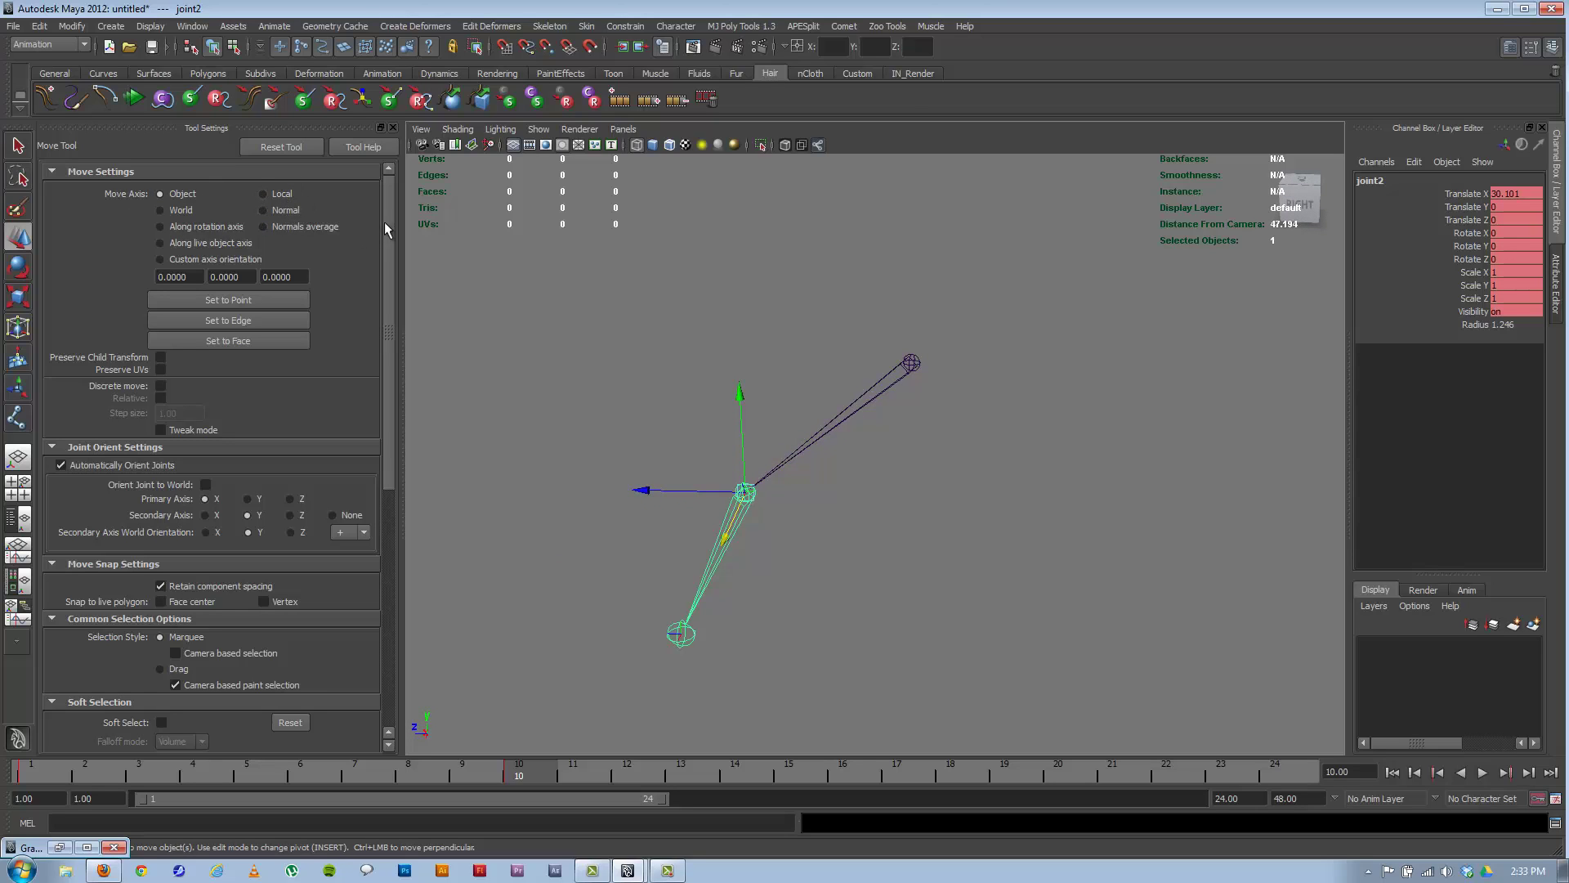
{"action": "left_click", "coordinate": [932, 470]}
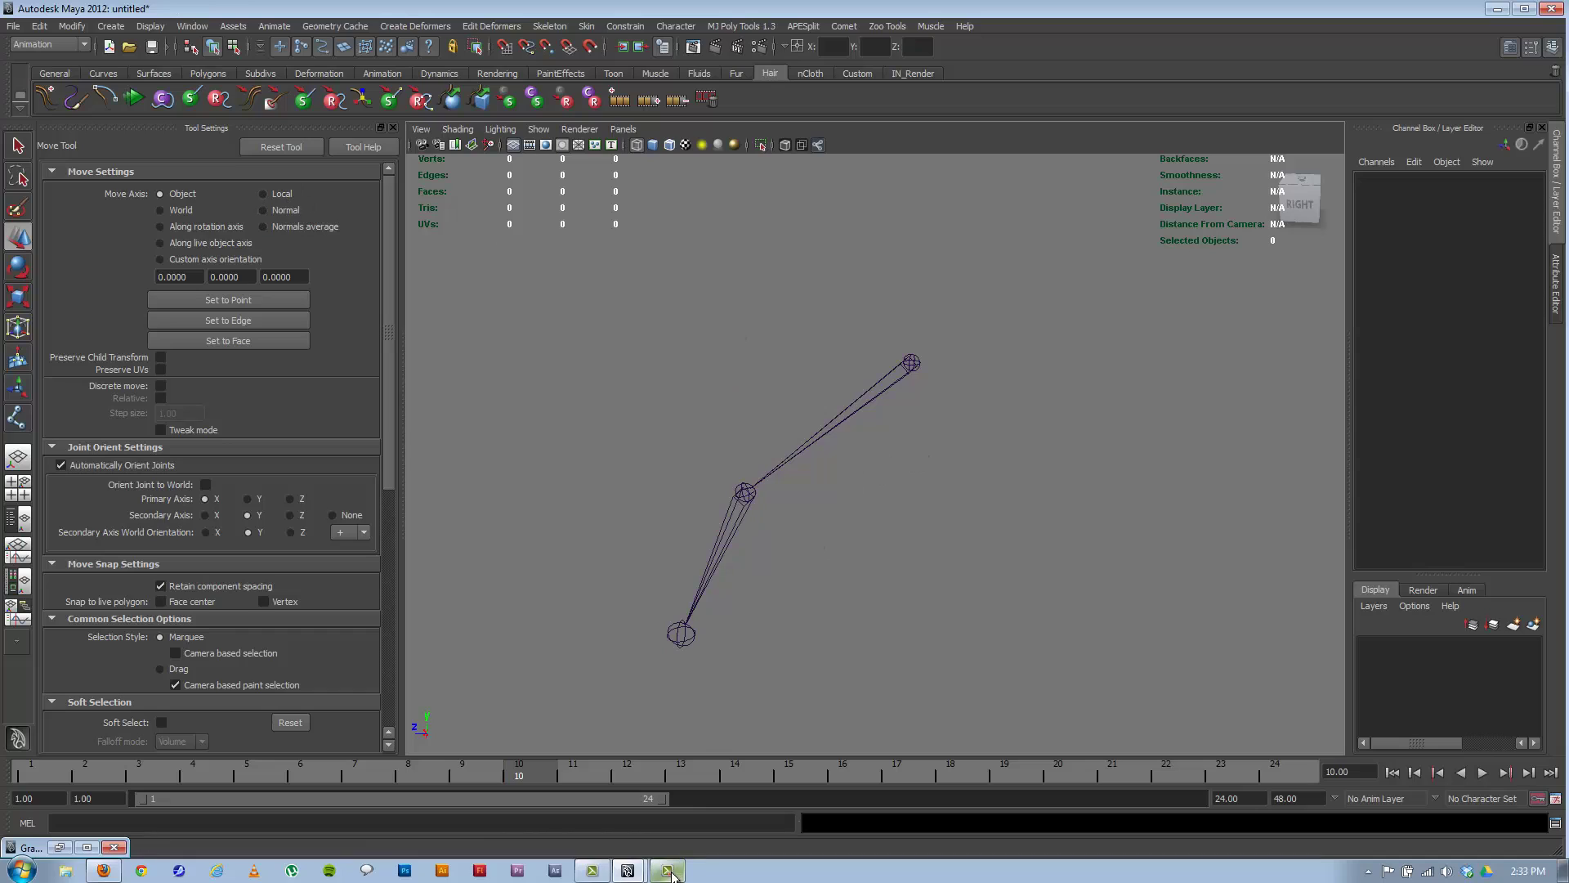